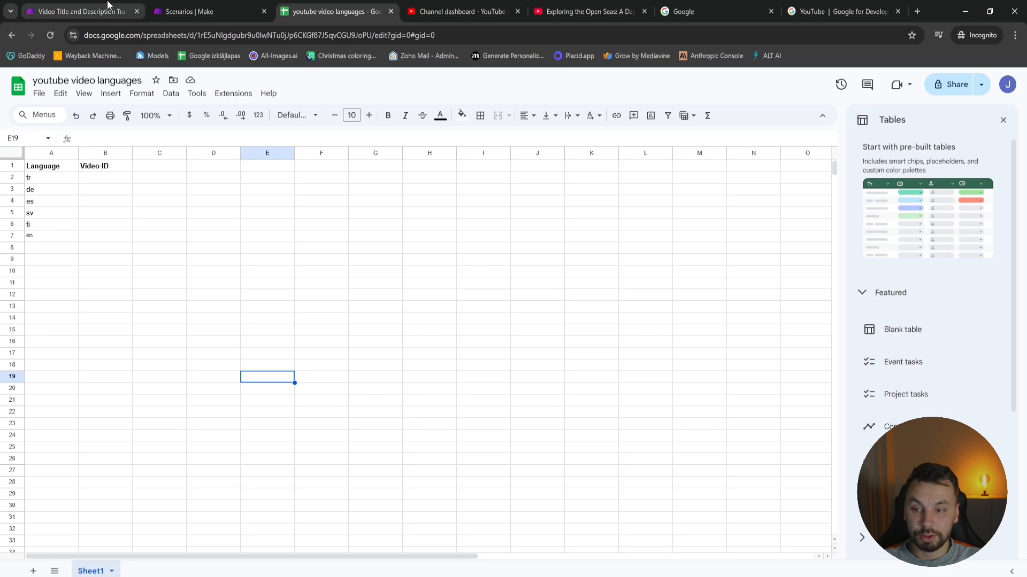
# Examine the module chain of the Video Title and Description Translator scenario and the language list in the youtube video languages sheet
pyautogui.click(80, 11)
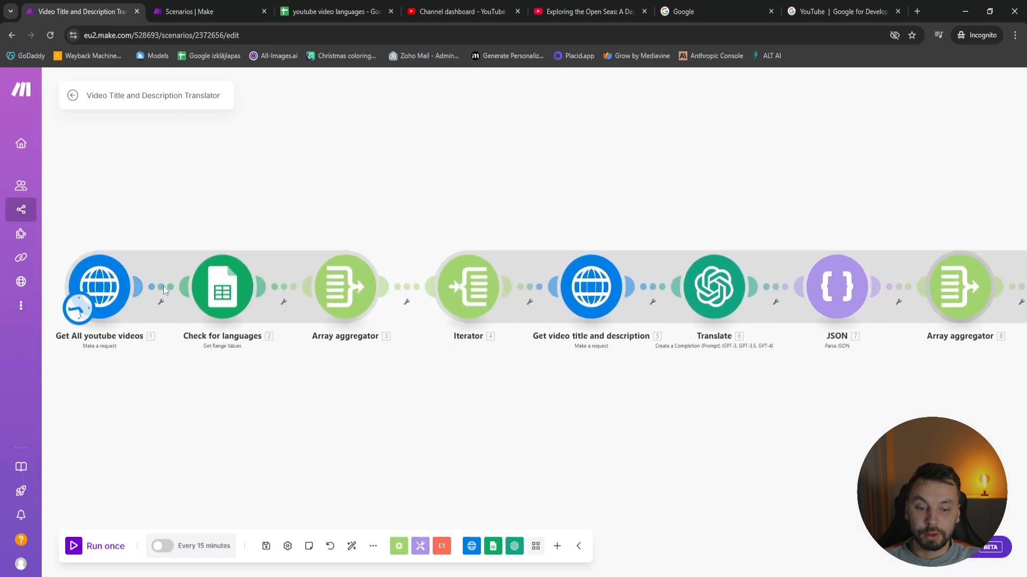
pyautogui.moveTo(689, 433); pyautogui.dragTo(517, 429)
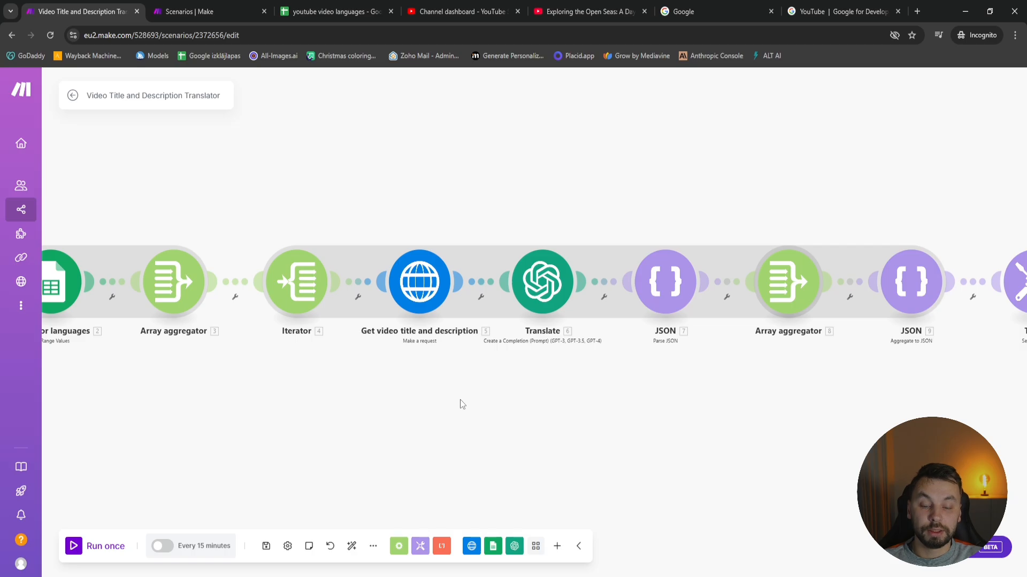
pyautogui.hscroll(2, 469, 393)
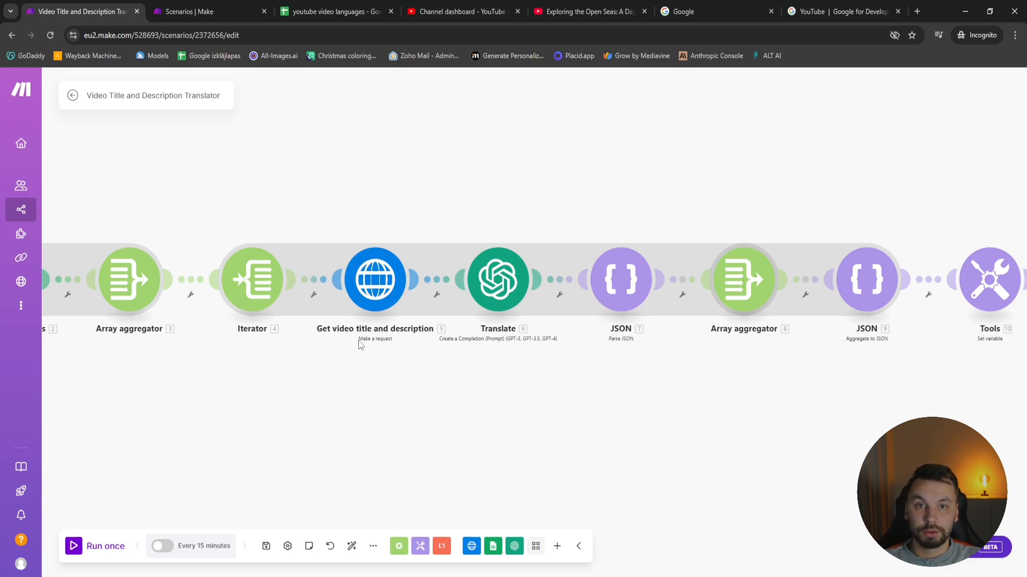
pyautogui.hscroll(4, 448, 360)
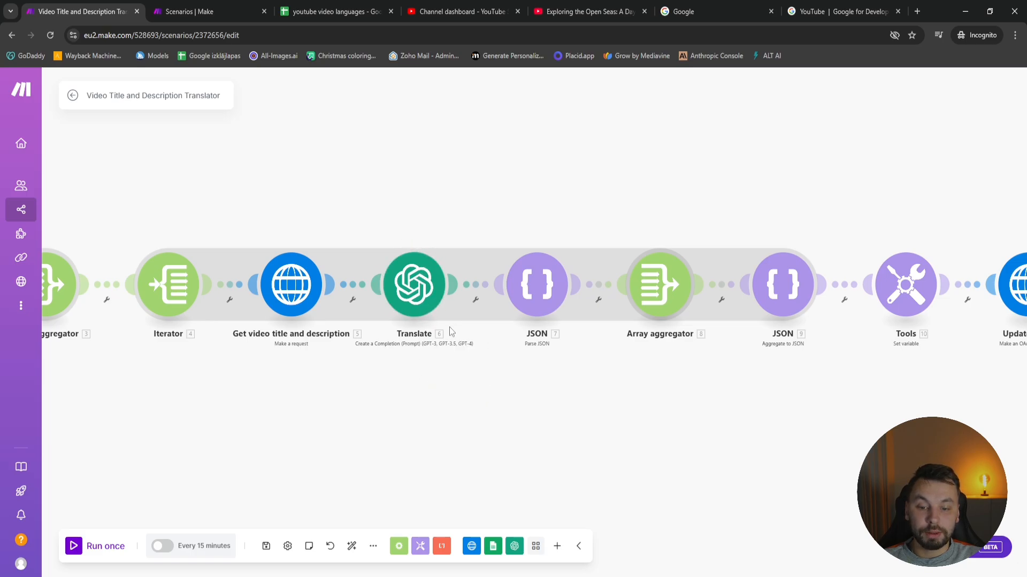
pyautogui.hscroll(1, 422, 373)
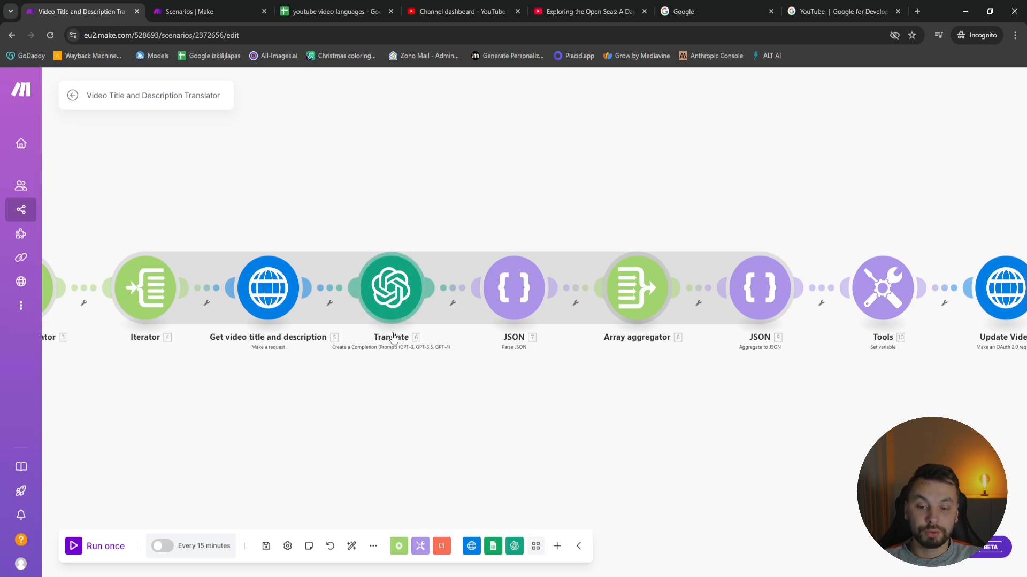
pyautogui.click(328, 7)
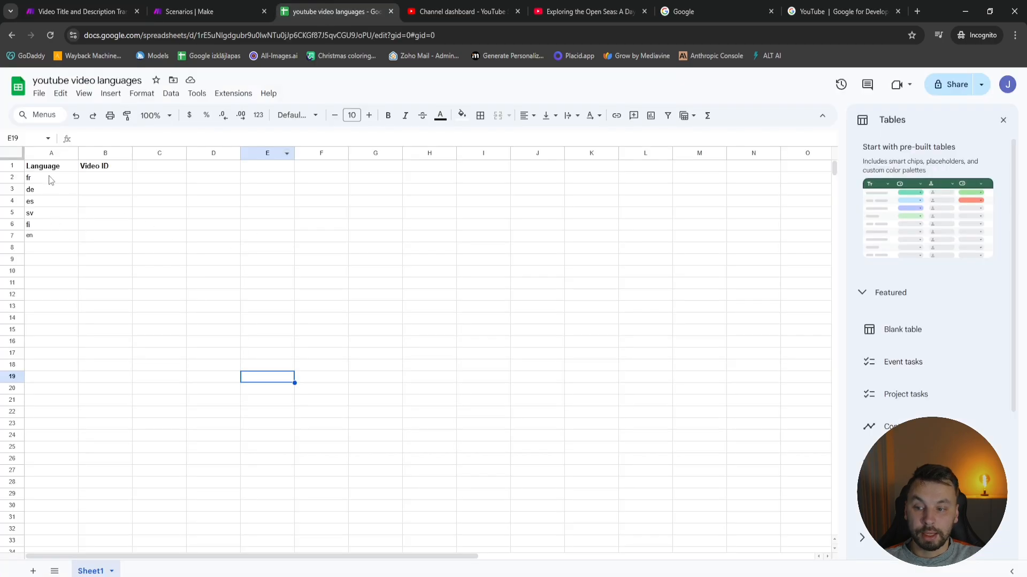
pyautogui.click(97, 9)
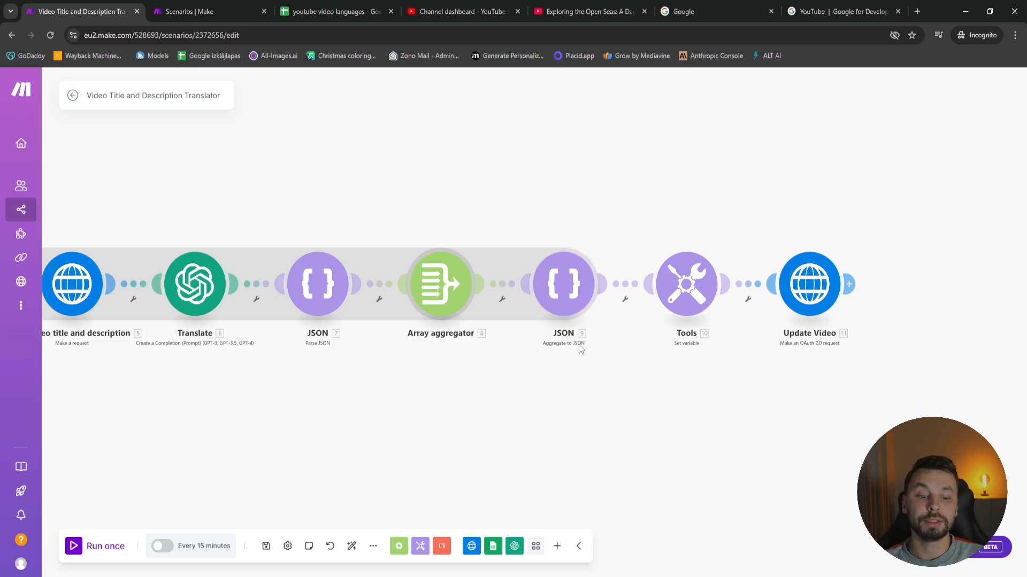
pyautogui.moveTo(737, 390); pyautogui.dragTo(647, 386)
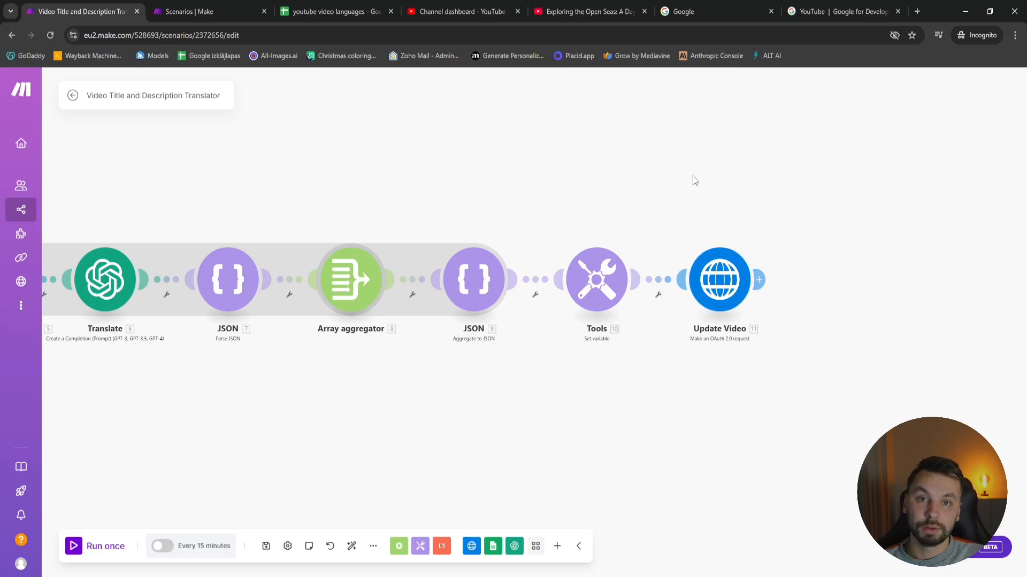
pyautogui.scroll(-3, 673, 345)
pyautogui.moveTo(443, 383); pyautogui.dragTo(493, 380)
pyautogui.scroll(-3, 532, 381)
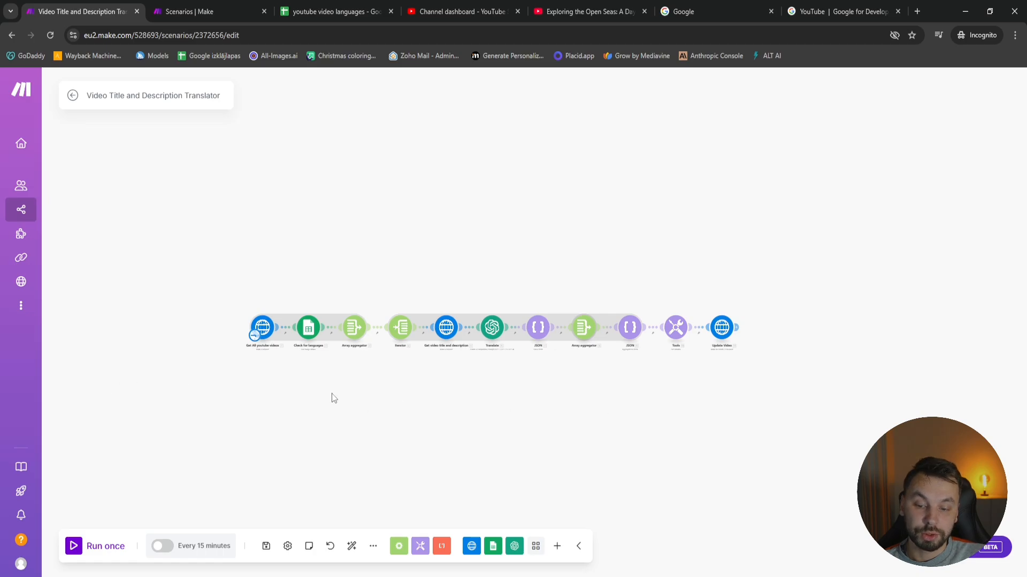
pyautogui.scroll(2, 331, 396)
pyautogui.moveTo(298, 354); pyautogui.dragTo(223, 348)
pyautogui.scroll(-1, 432, 362)
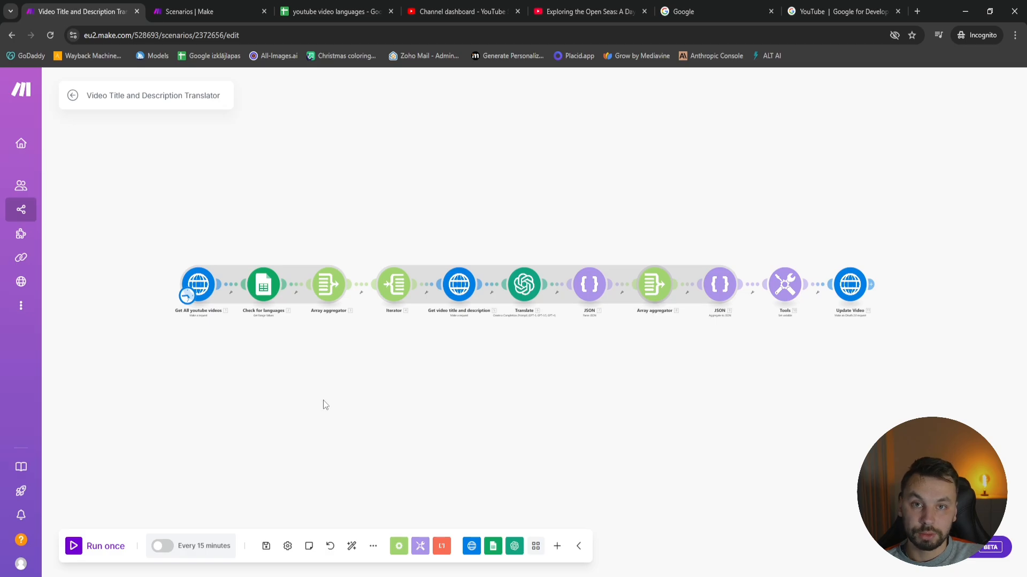
# Create a new scenario in Make with an HTTP Make a request module as its first module
pyautogui.hotkey('ctrl', 'Tab')
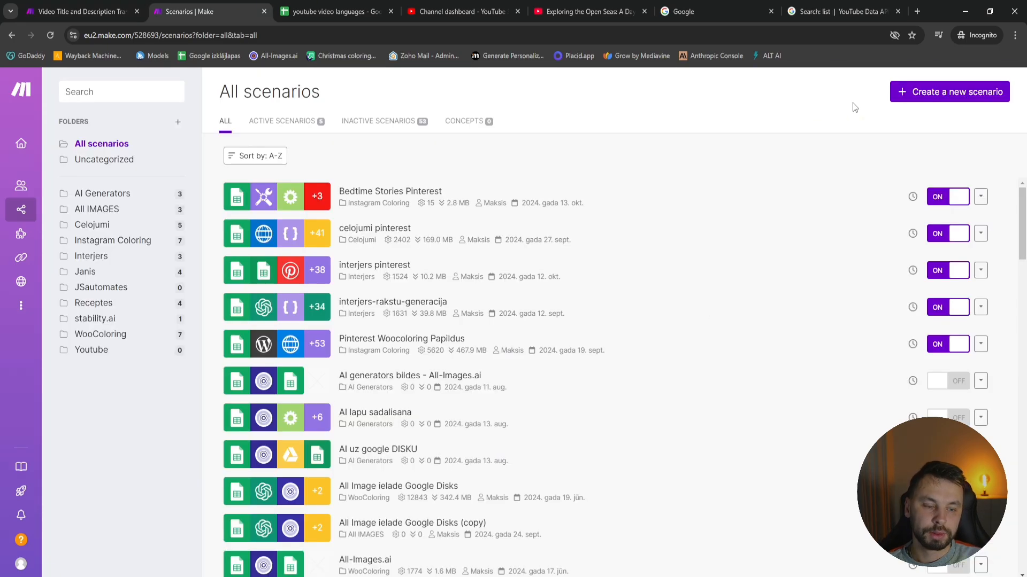
pyautogui.click(946, 94)
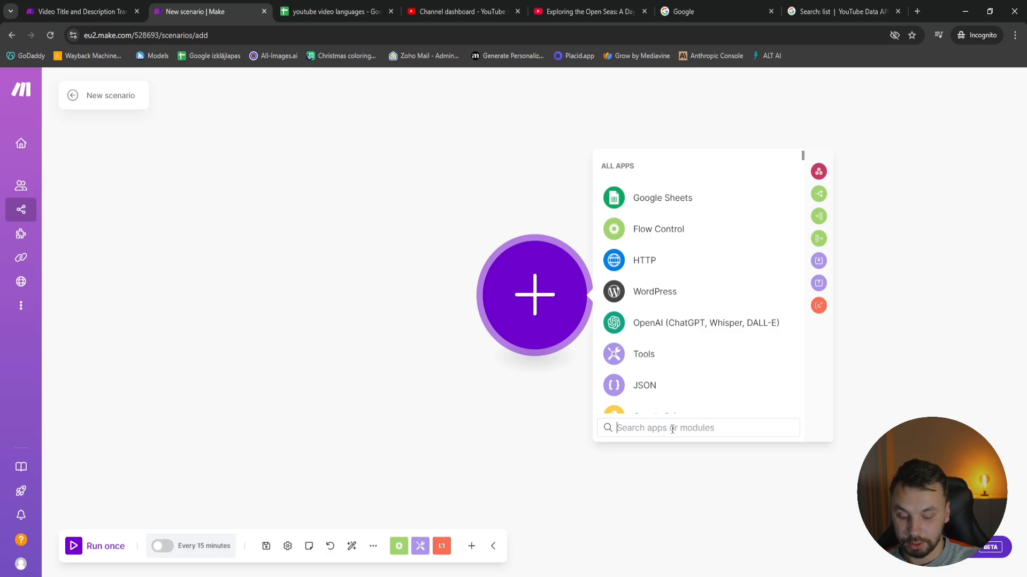
pyautogui.click(655, 266)
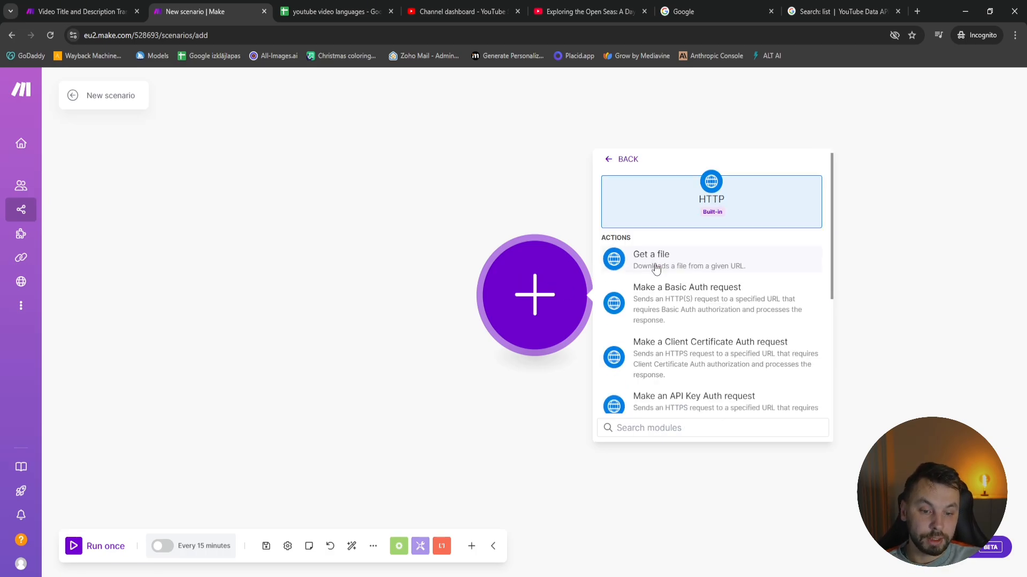
pyautogui.scroll(-4, 707, 330)
pyautogui.click(705, 307)
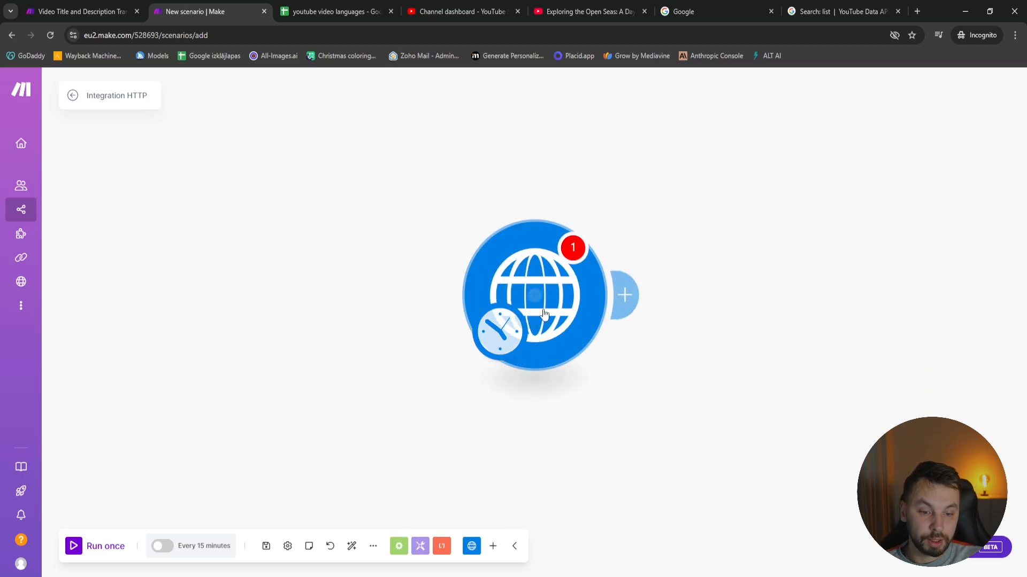
pyautogui.click(635, 194)
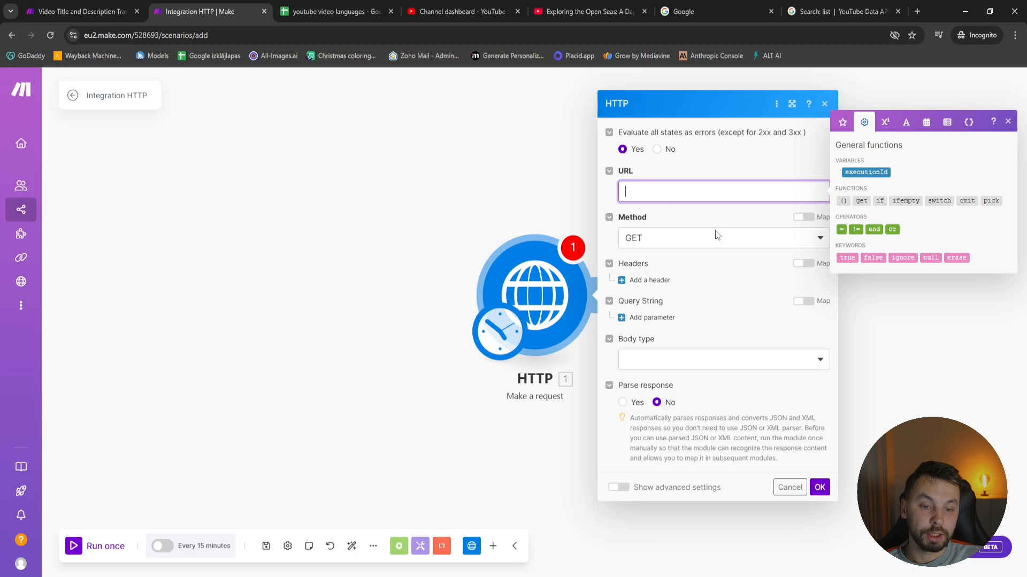
pyautogui.write('https://www.googleapis.com/youtube/v3/search?key=&channelId=&part=id&maxResults=60')
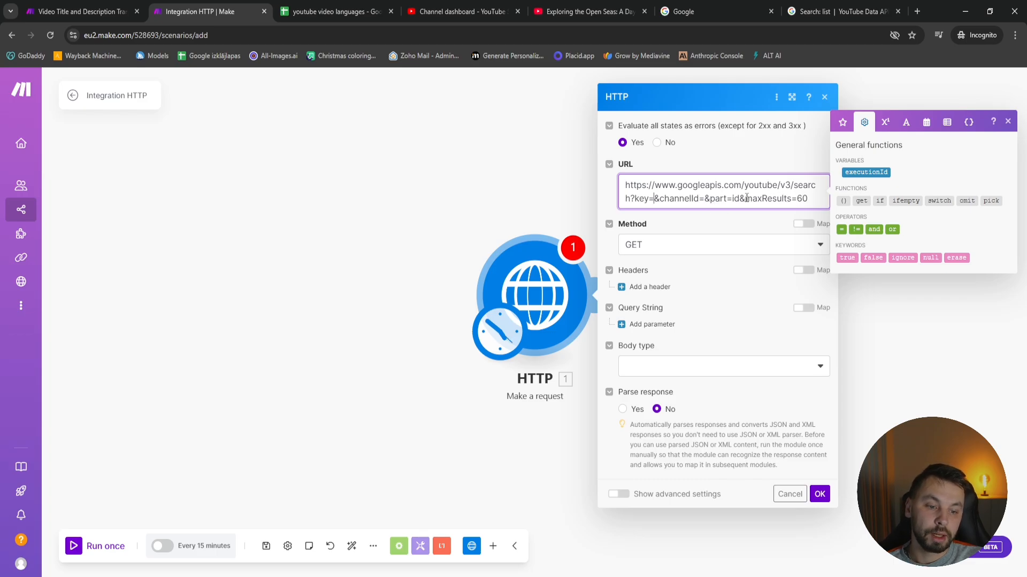
pyautogui.moveTo(798, 198); pyautogui.dragTo(810, 200)
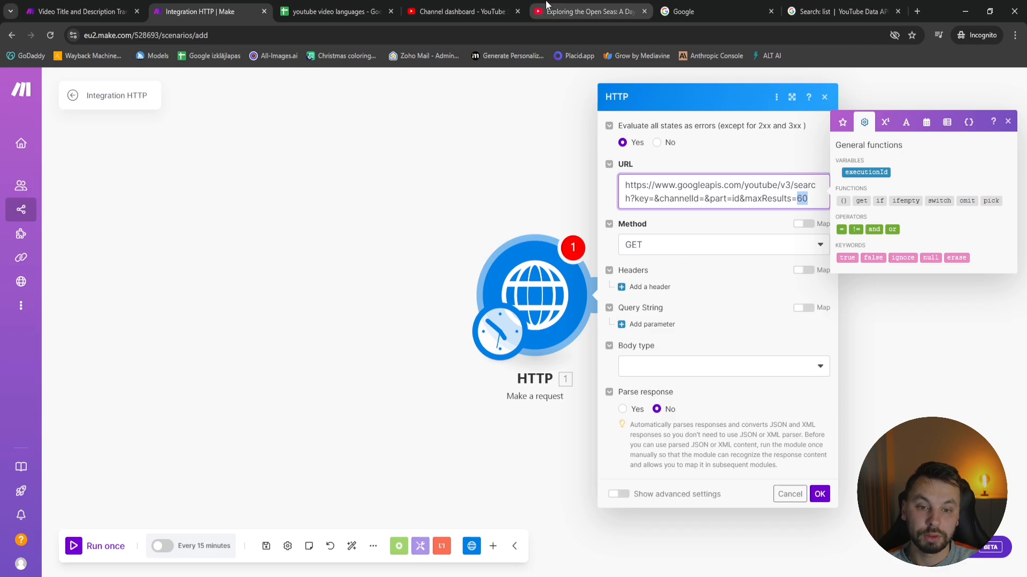
# Check the channel's uploaded videos in the YouTube Studio content list and return to the new Make scenario
pyautogui.click(588, 11)
pyautogui.click(461, 11)
pyautogui.click(75, 261)
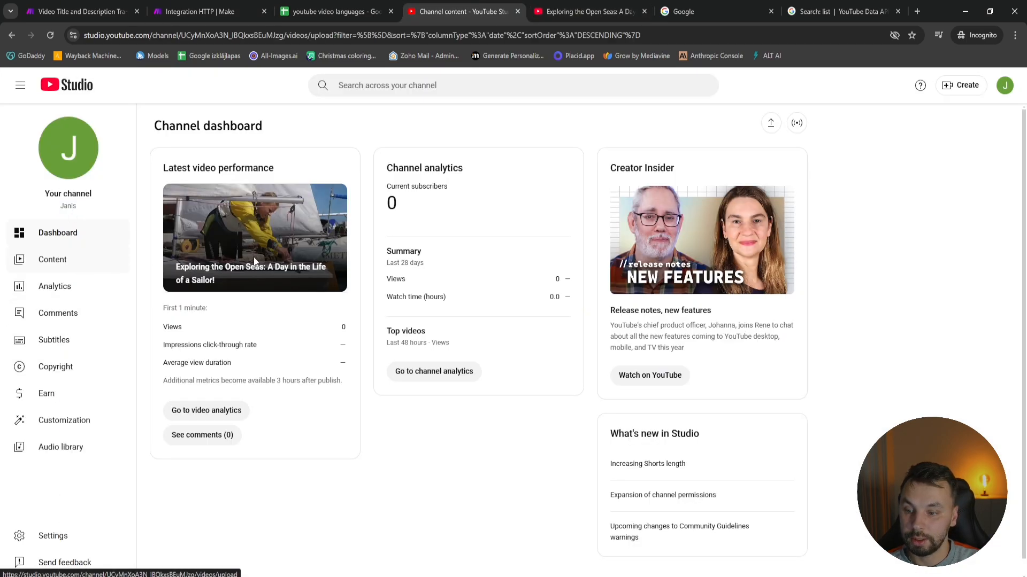
pyautogui.click(39, 7)
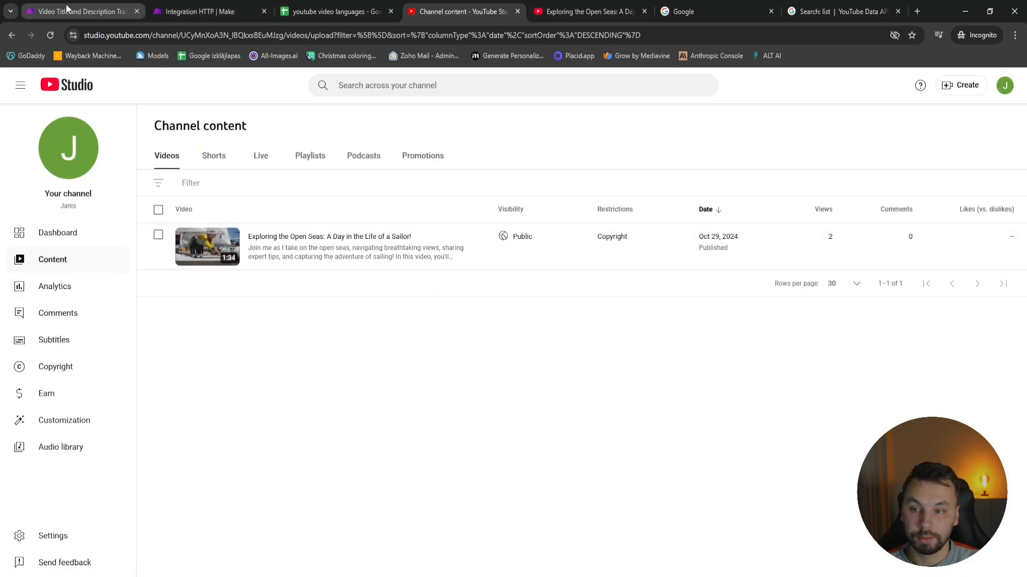
pyautogui.click(203, 11)
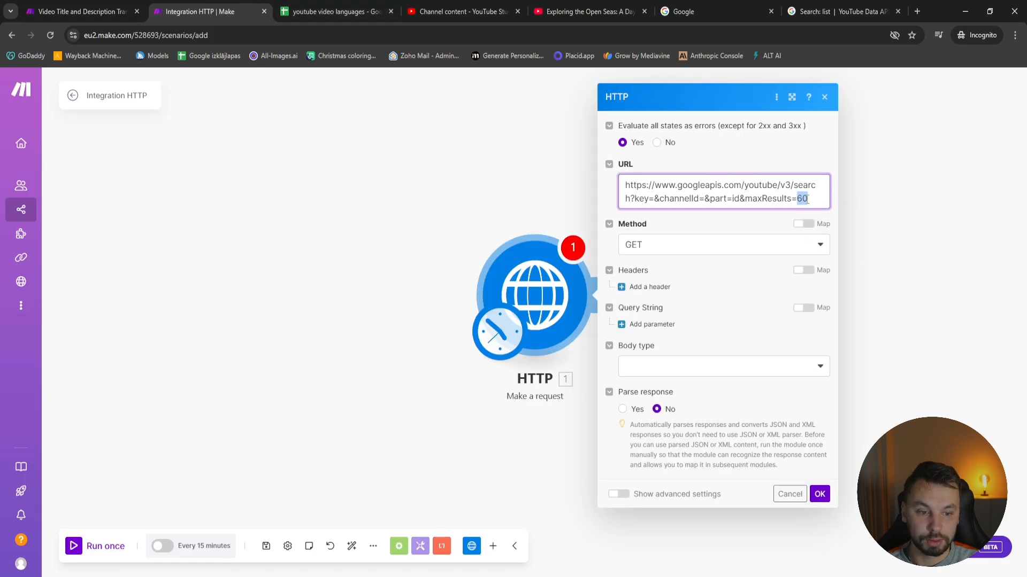
# Copy the channel ID from the YouTube Studio address and insert it after channelId= in the HTTP request URL
pyautogui.click(701, 199)
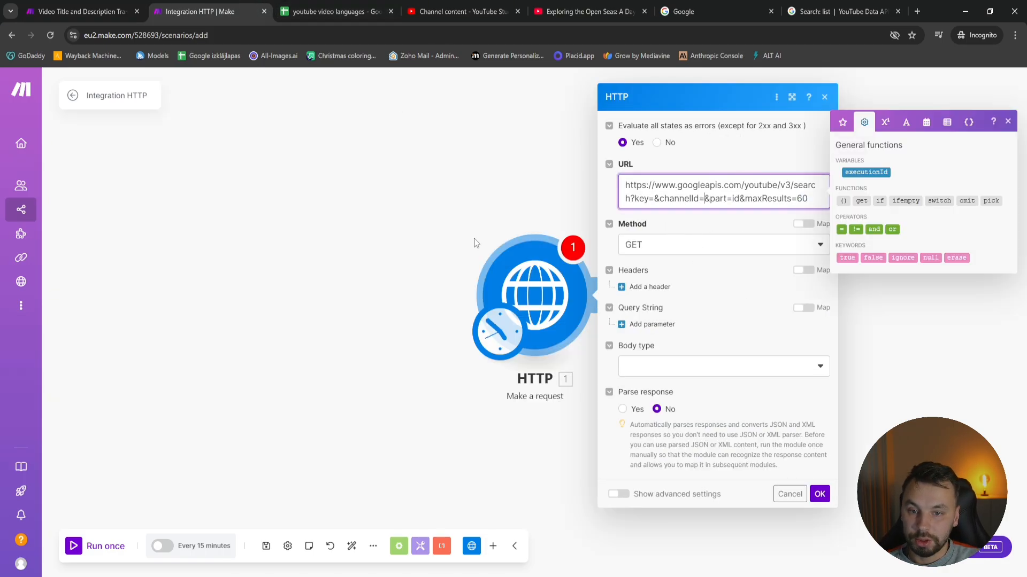
pyautogui.click(452, 11)
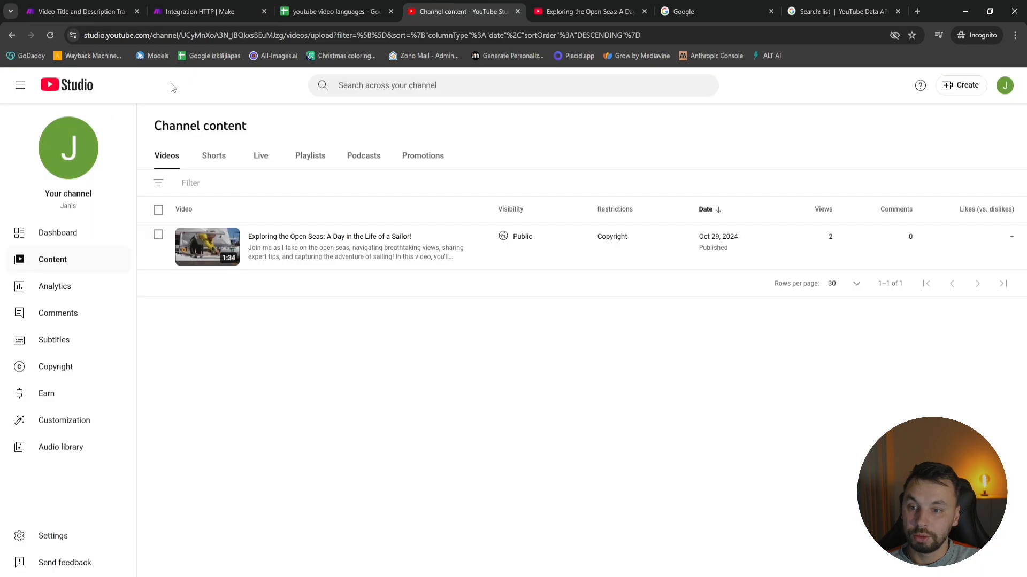
pyautogui.click(190, 35)
pyautogui.click(208, 35)
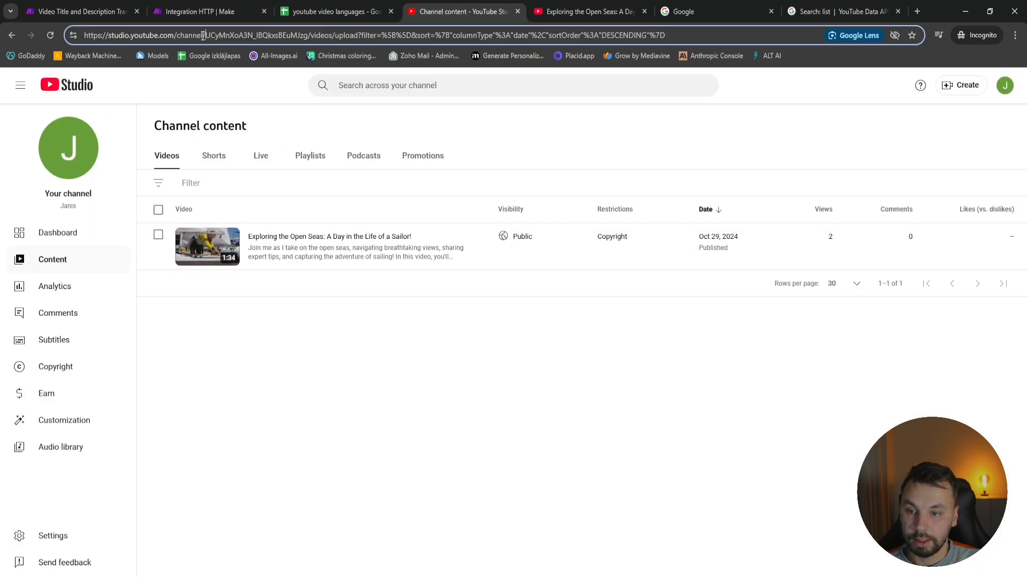
pyautogui.moveTo(206, 34); pyautogui.dragTo(298, 33)
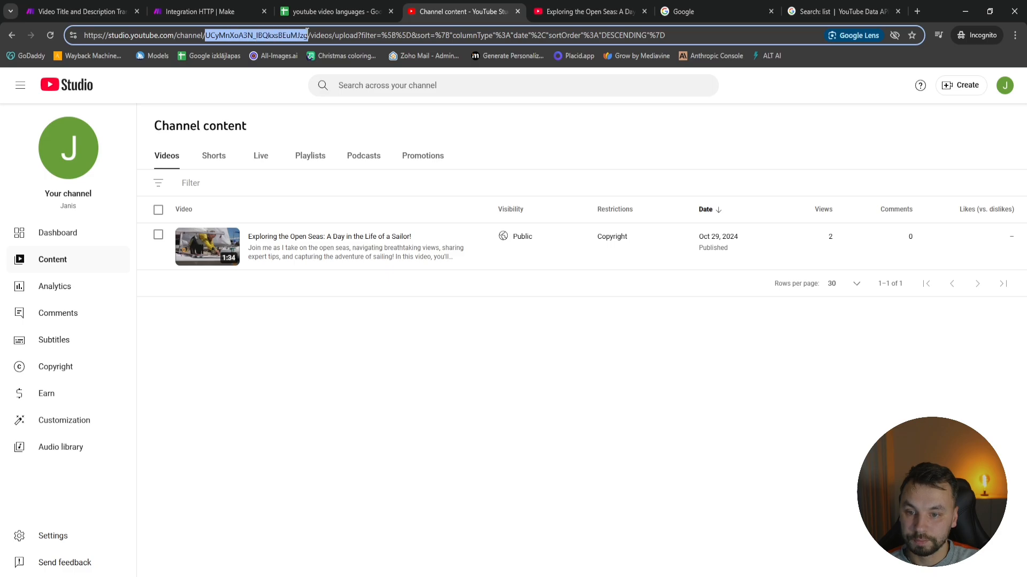
pyautogui.click(83, 7)
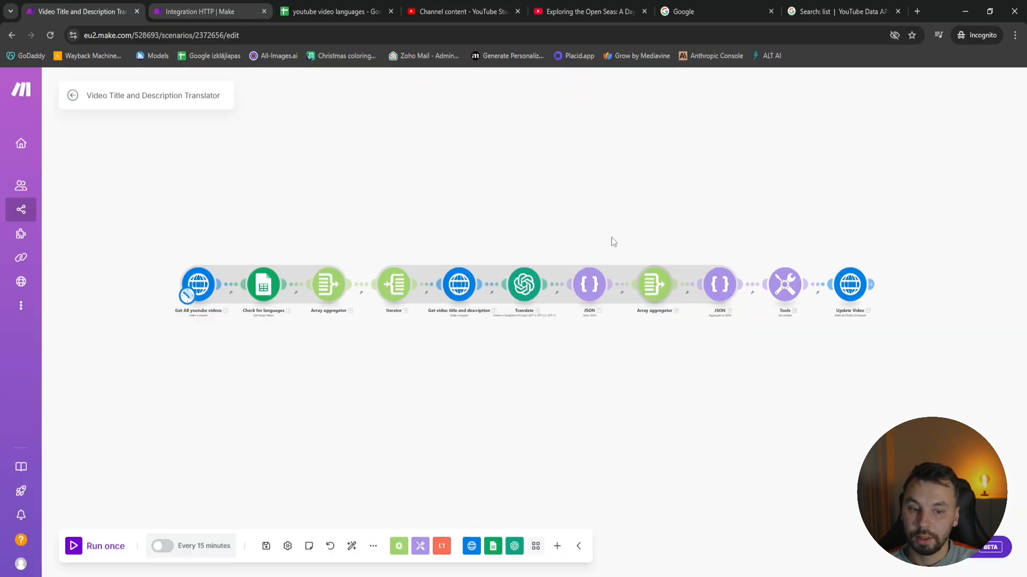
pyautogui.click(207, 6)
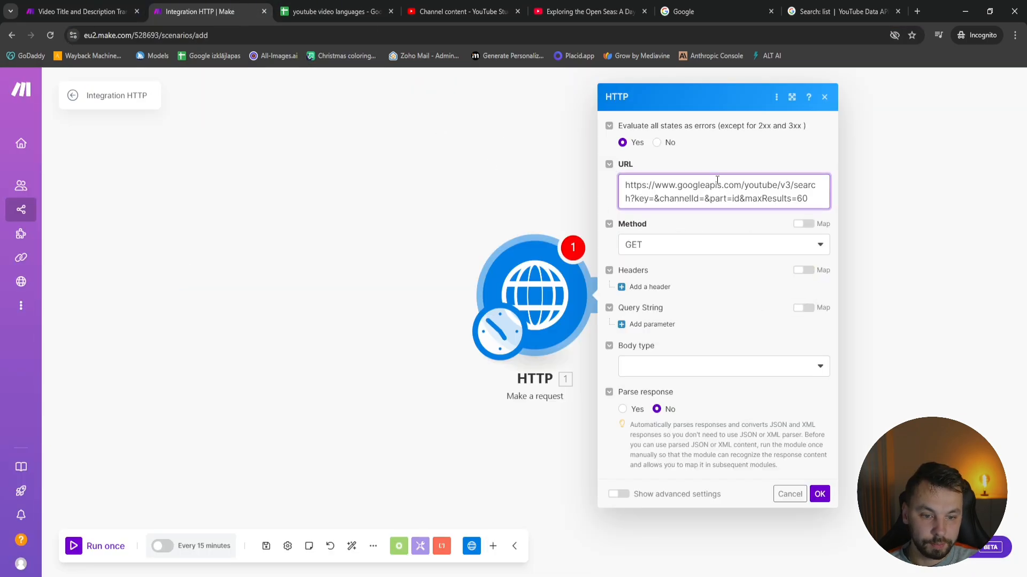
pyautogui.write('UCyMnXoA3N_IBQkxsBEuMJzg')
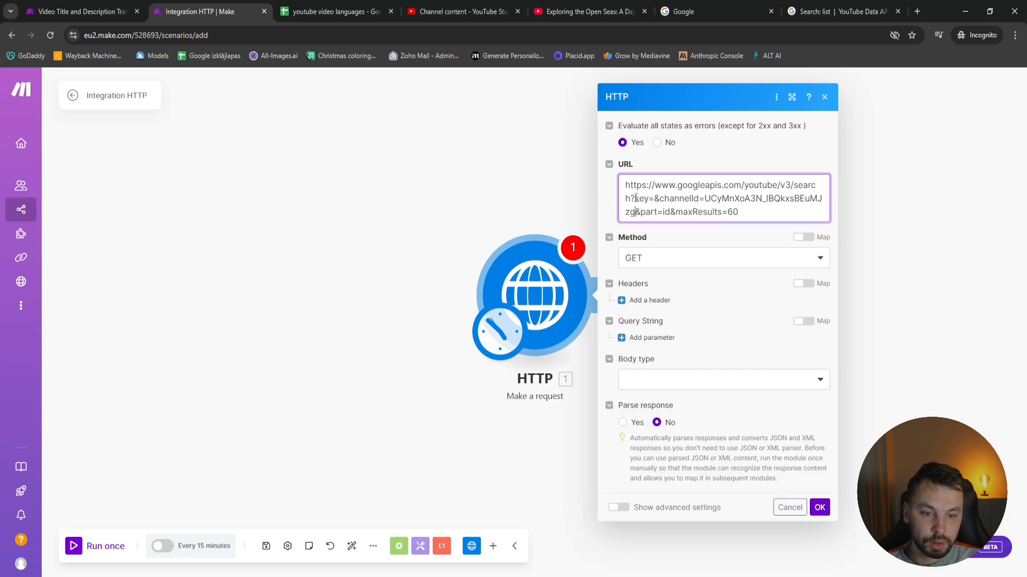
# Search Google for google cloud console and open the Google Cloud console to obtain a value for the URL's key parameter
pyautogui.click(652, 198)
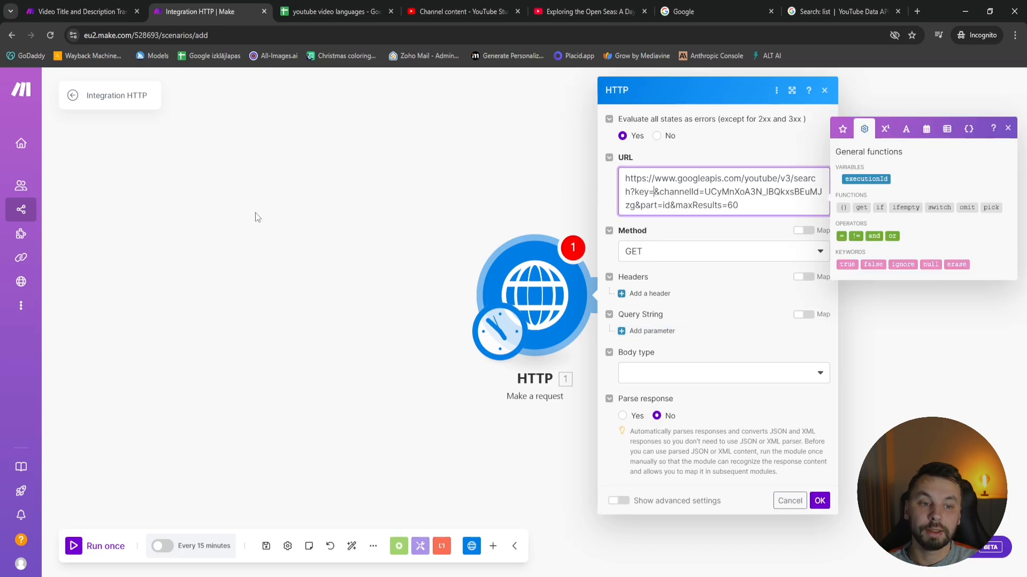
pyautogui.click(711, 11)
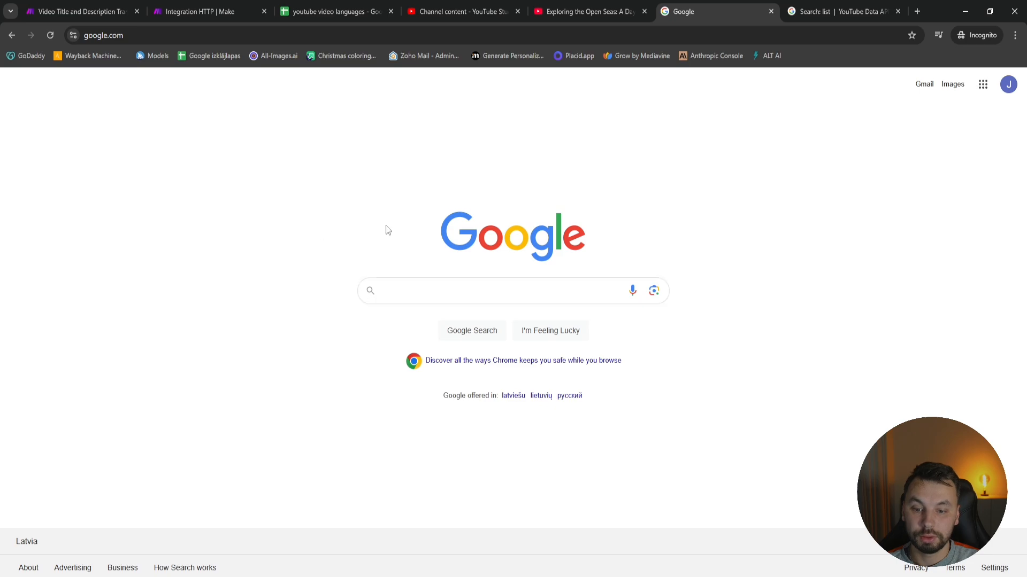
pyautogui.write('google cl')
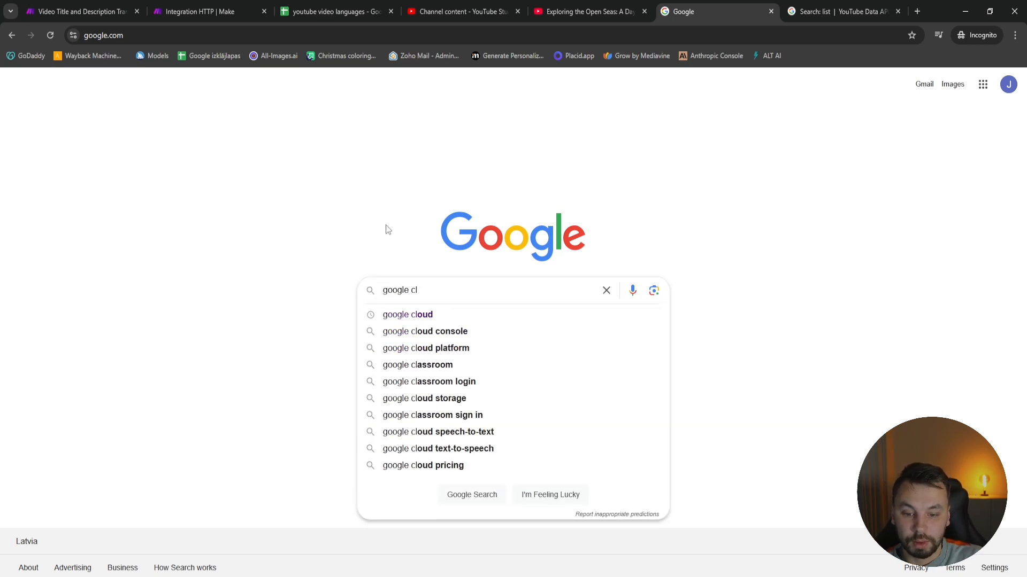
pyautogui.press('Down')
pyautogui.press('Down')
pyautogui.press('Return')
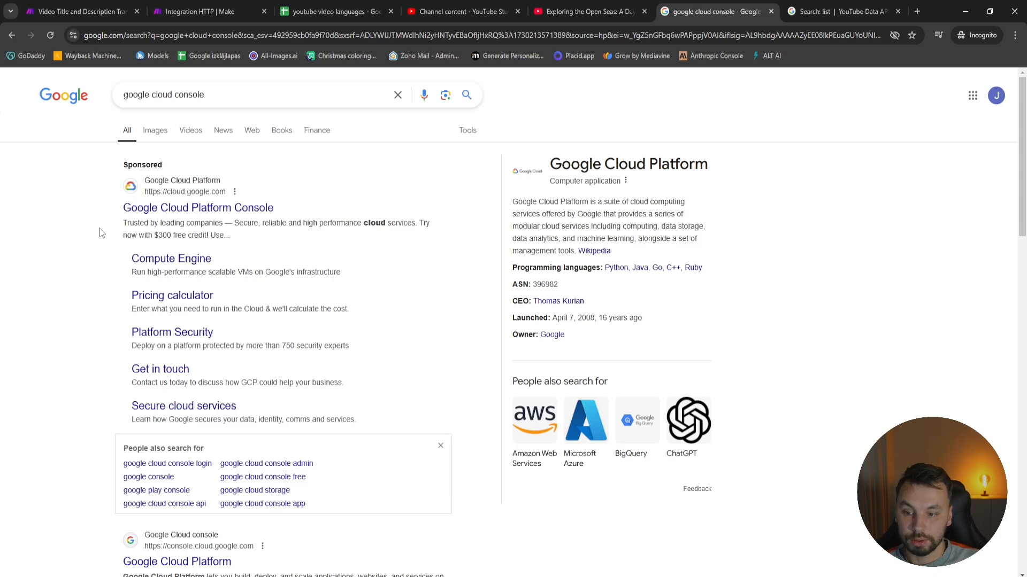
pyautogui.click(169, 212)
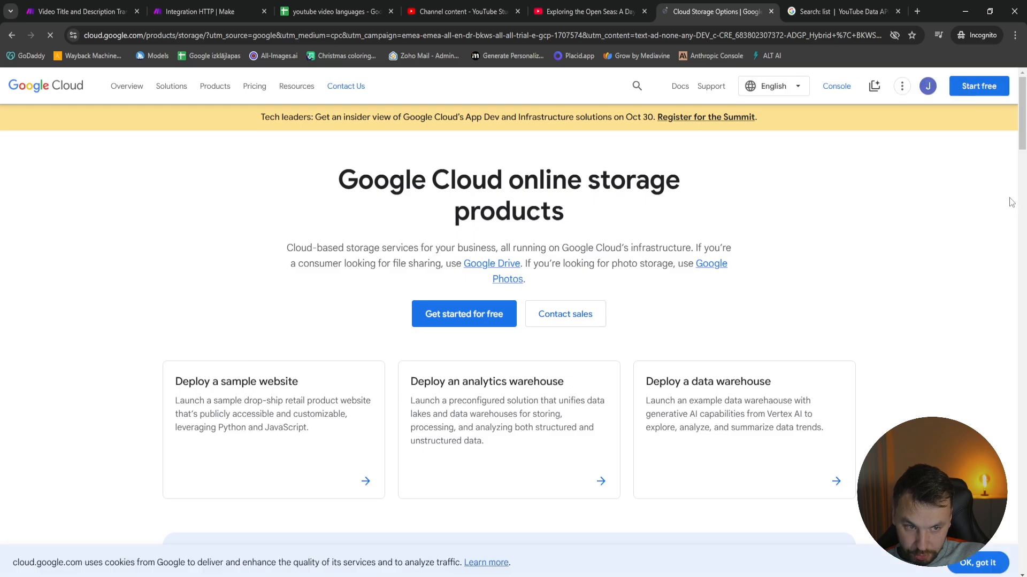
pyautogui.click(836, 88)
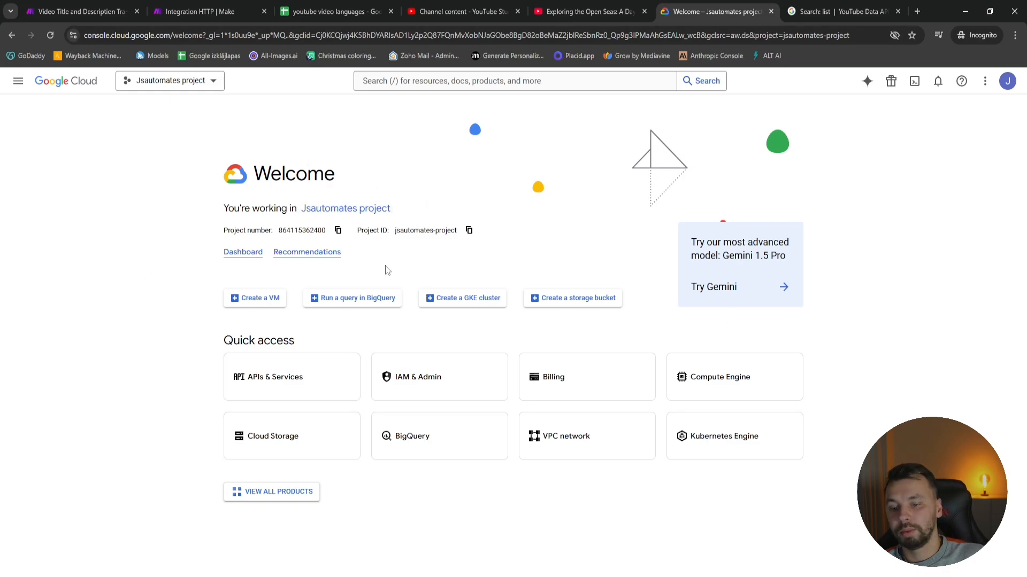
# Create a new Google Cloud project named Youtube translation and make it the active project
pyautogui.click(206, 84)
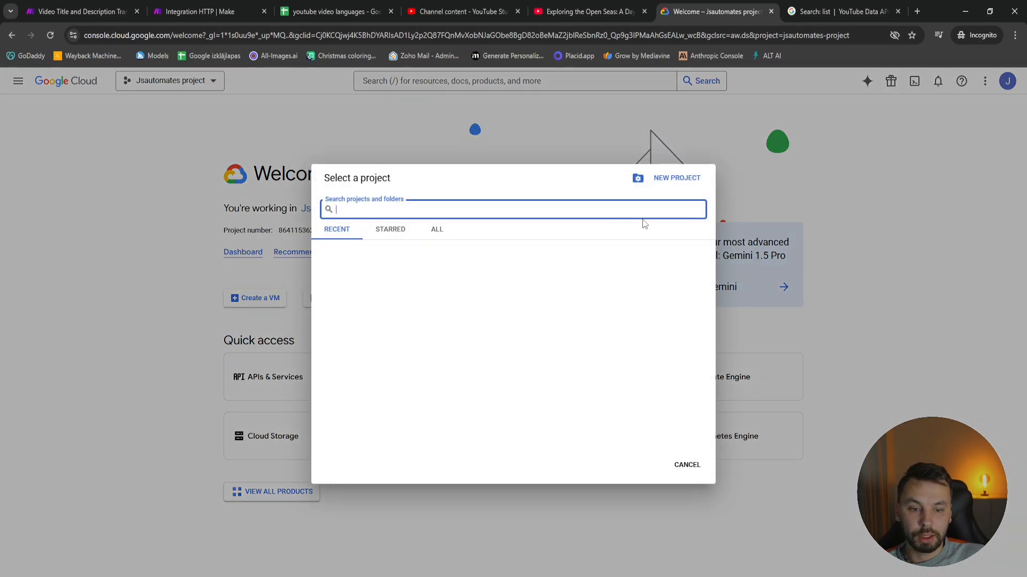
pyautogui.click(673, 180)
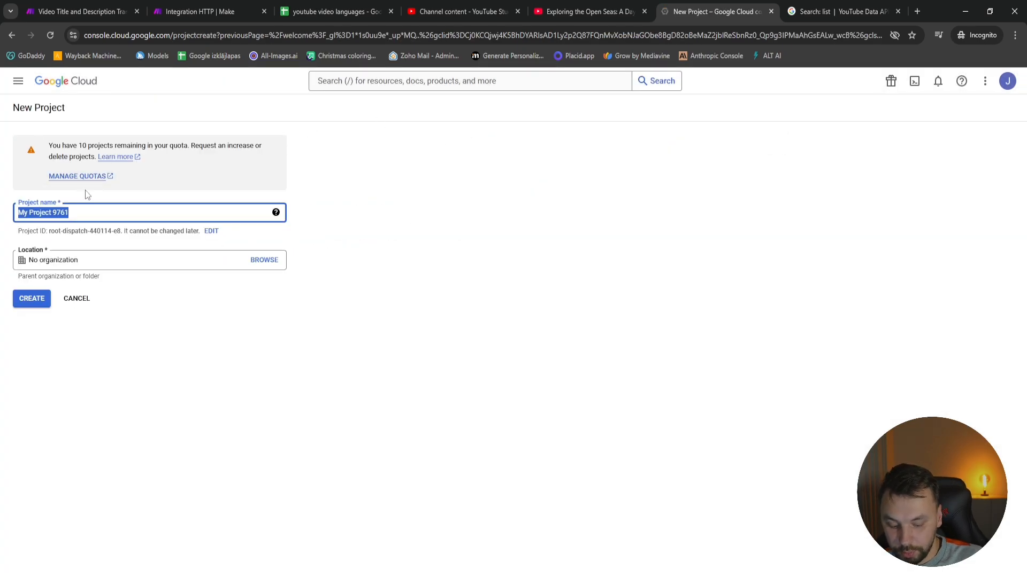
pyautogui.write('M')
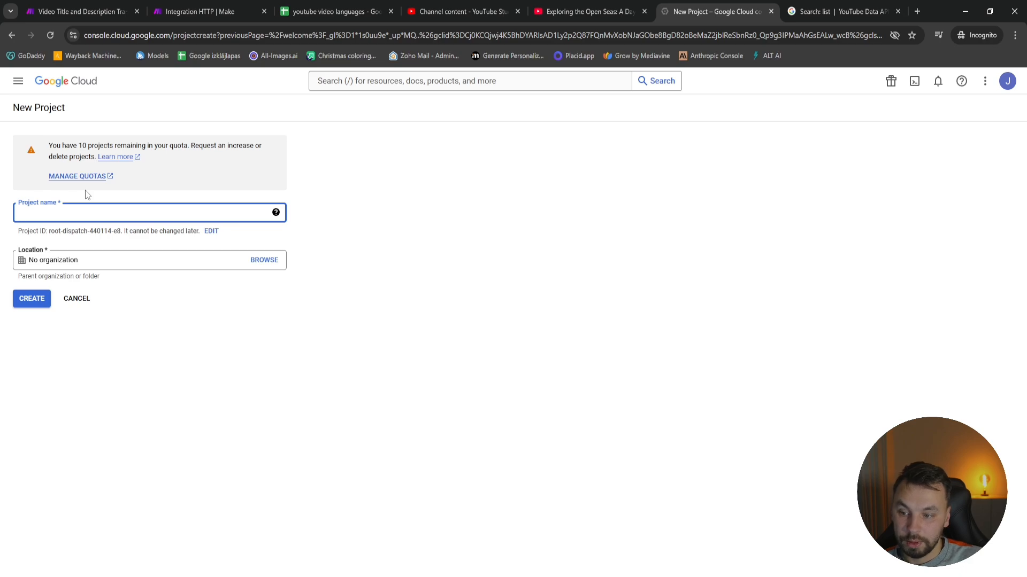
pyautogui.write('outube translat')
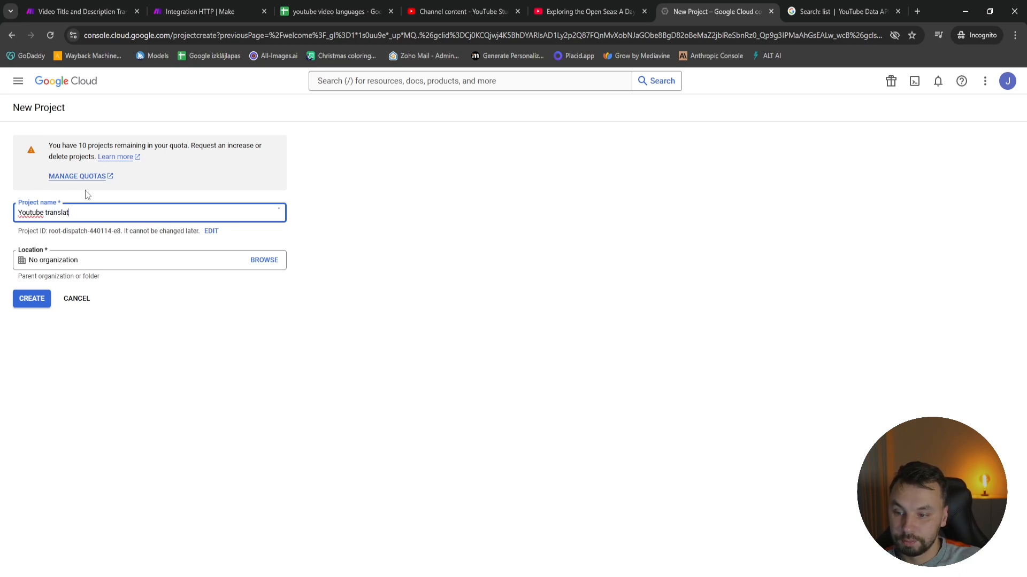
pyautogui.write('ion')
pyautogui.click(39, 308)
pyautogui.rightClick(39, 309)
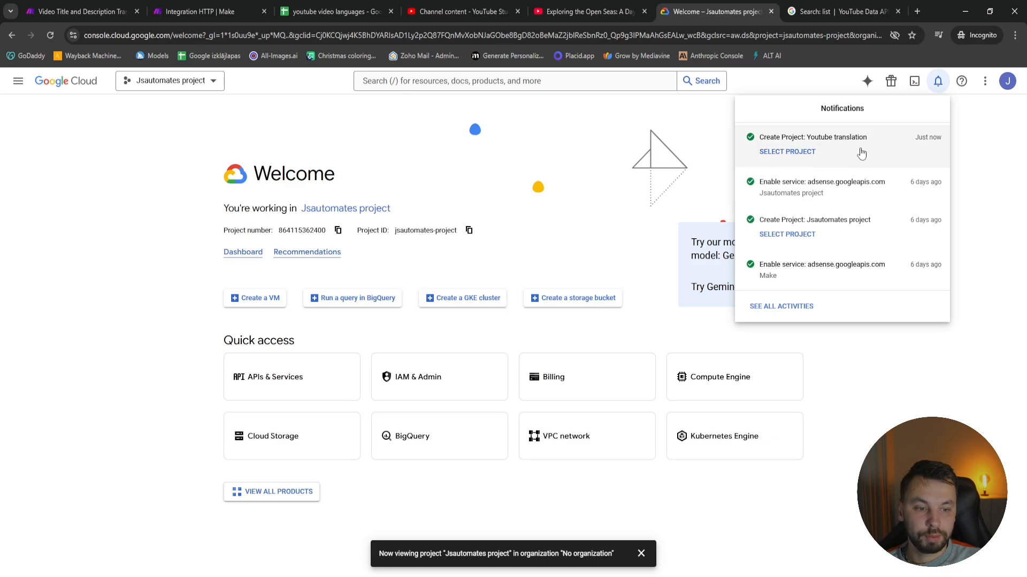
pyautogui.click(792, 156)
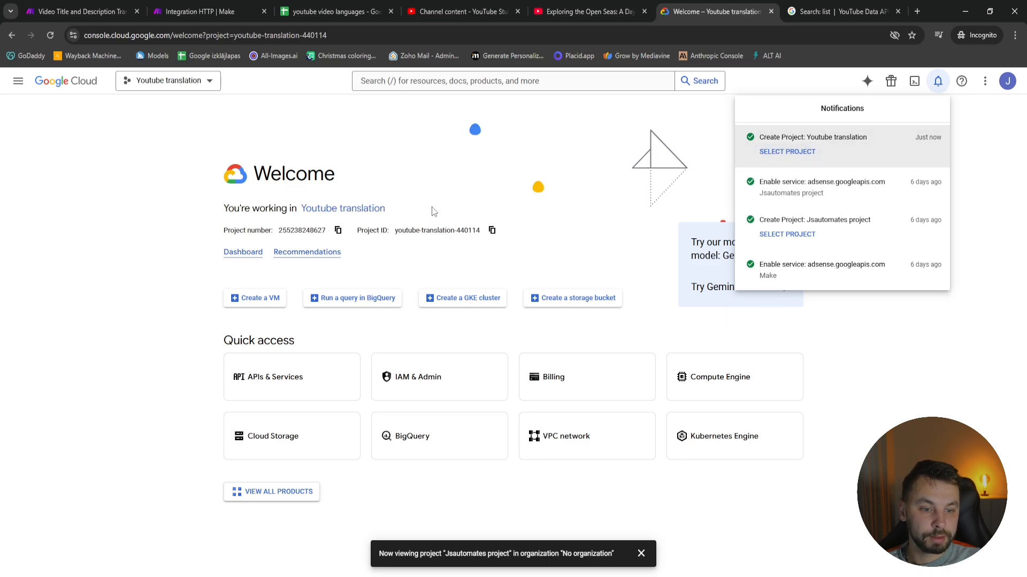
pyautogui.click(444, 171)
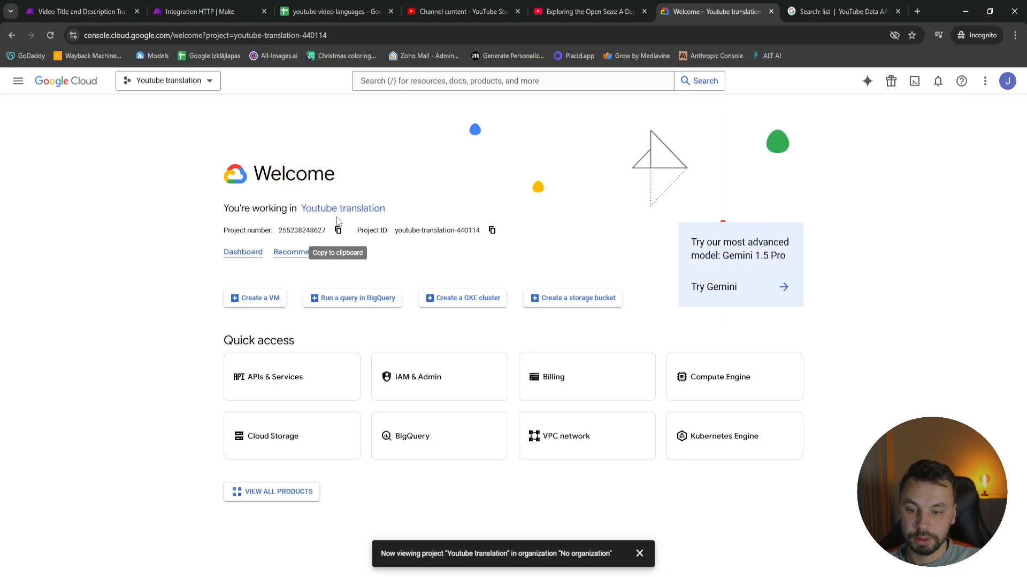
# Find YouTube Data API v3 from the project's APIs & Services area and enable it
pyautogui.click(19, 83)
pyautogui.moveTo(43, 206)
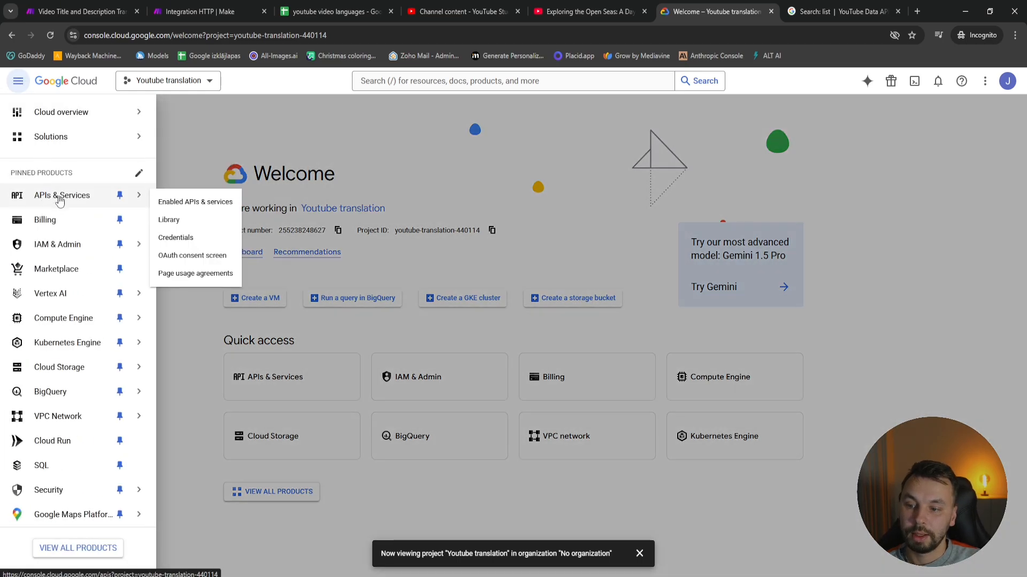
pyautogui.click(194, 208)
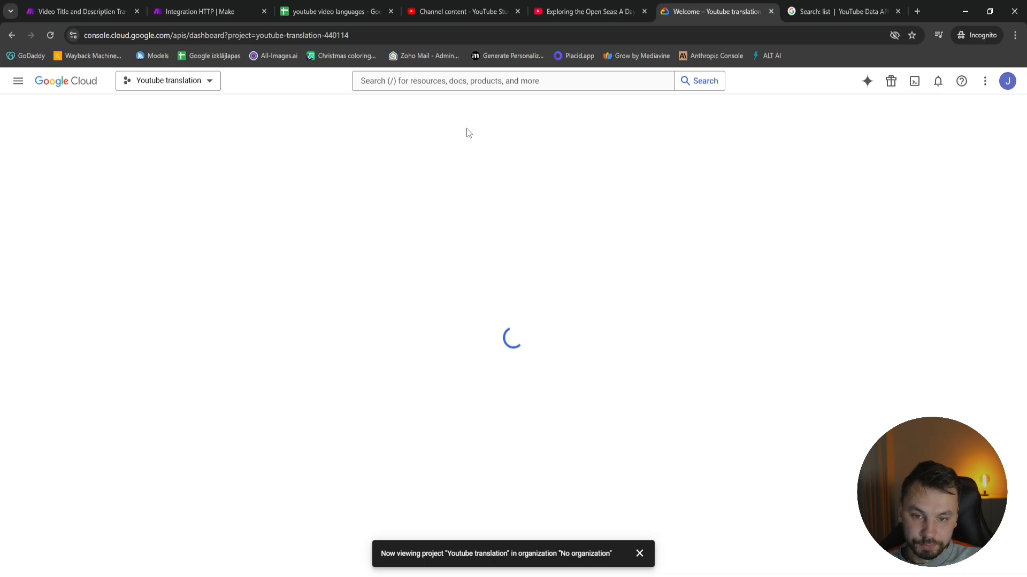
pyautogui.click(442, 80)
pyautogui.write('youtube')
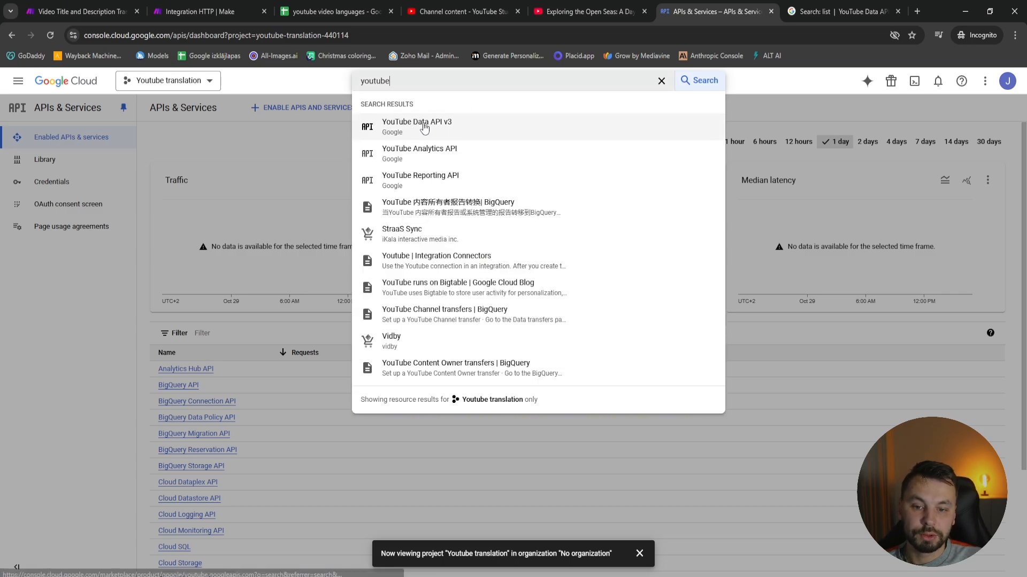
pyautogui.click(487, 124)
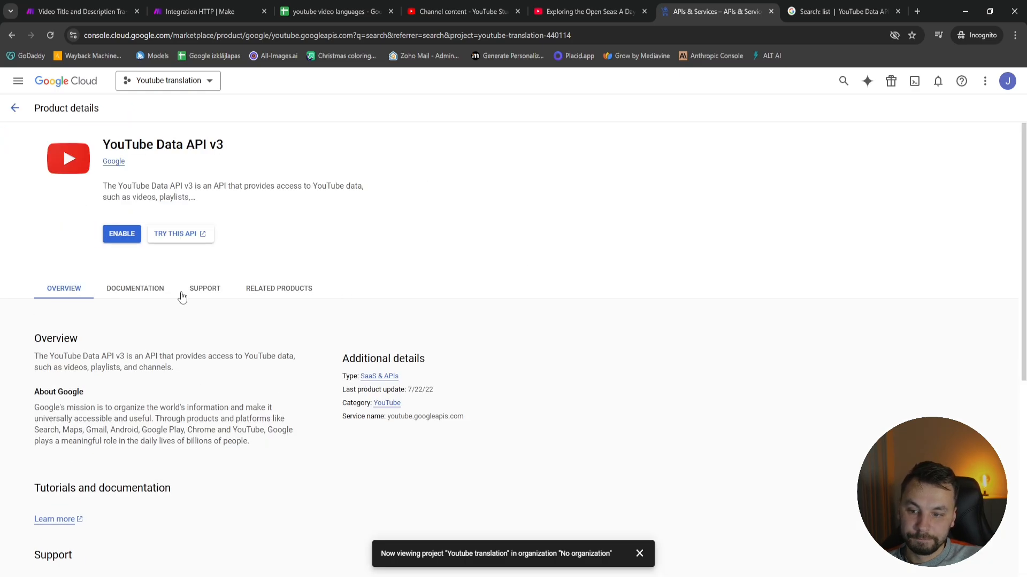
pyautogui.click(116, 236)
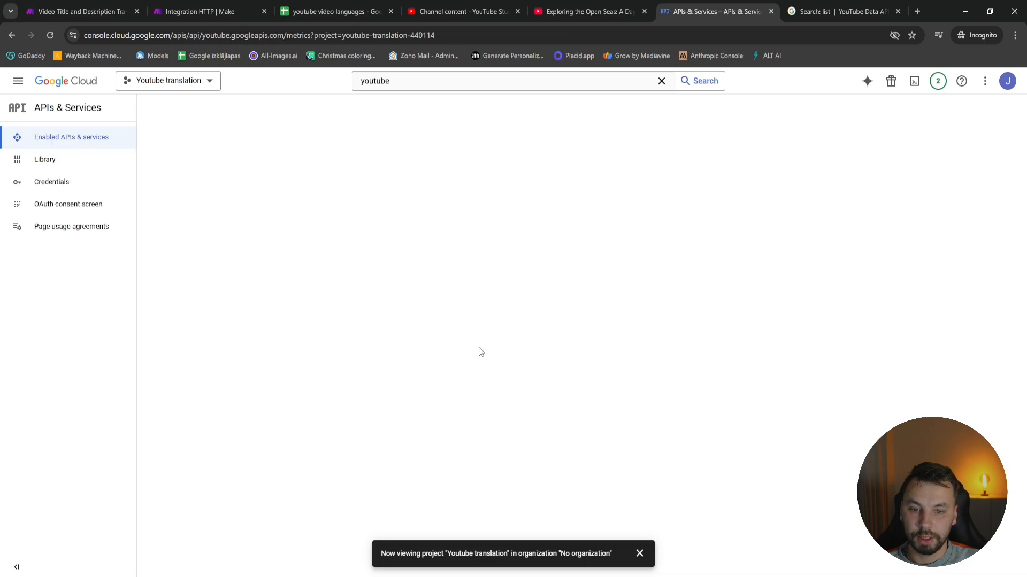
# Create an API key credential for the Youtube translation project and copy the key
pyautogui.click(52, 181)
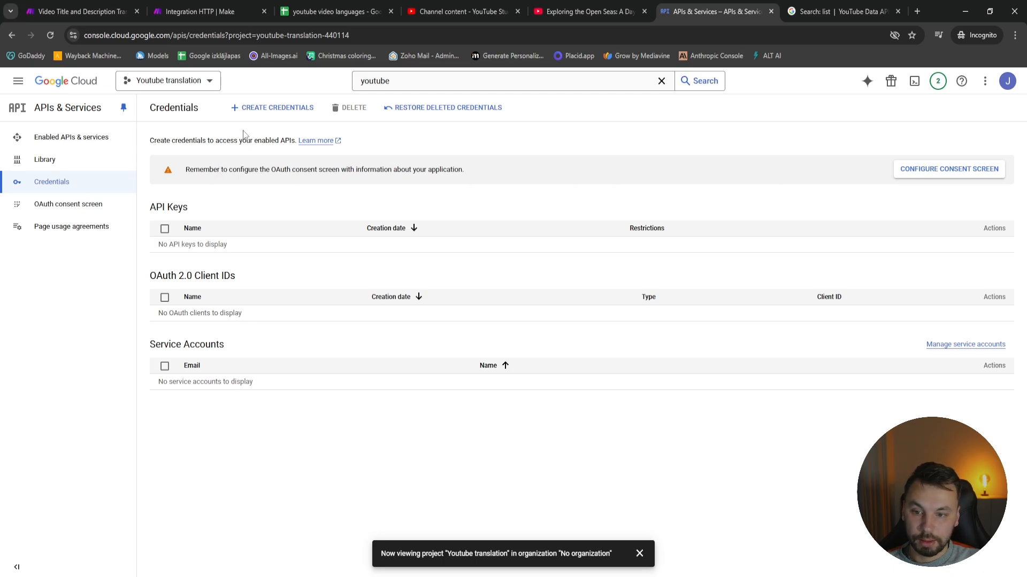
pyautogui.click(264, 107)
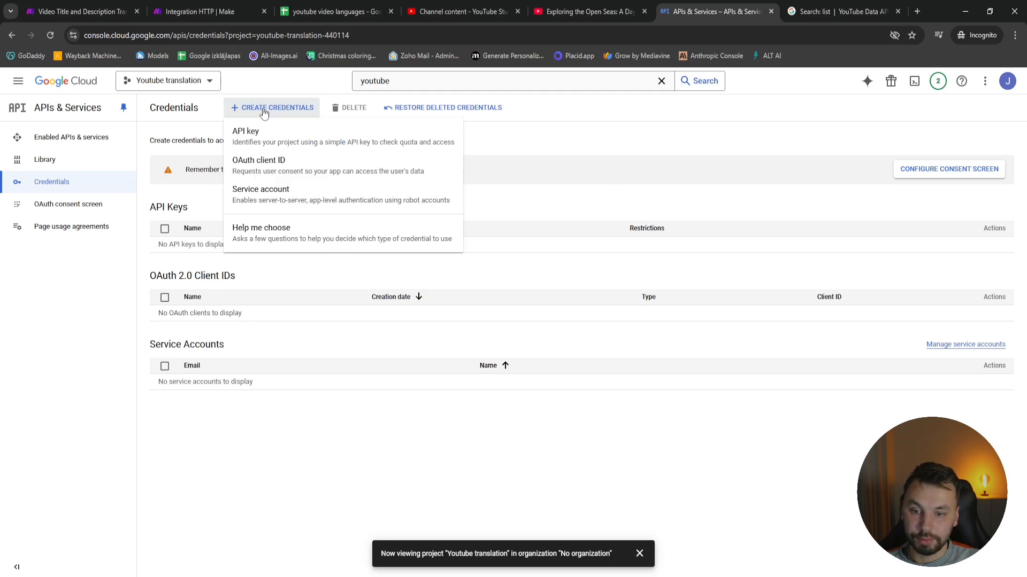
pyautogui.click(250, 134)
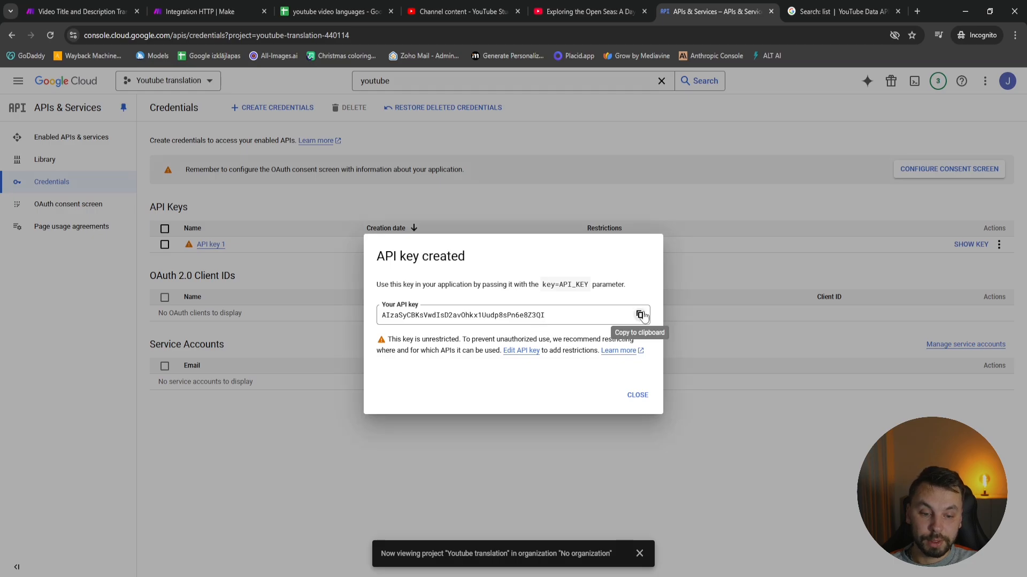
pyautogui.click(640, 314)
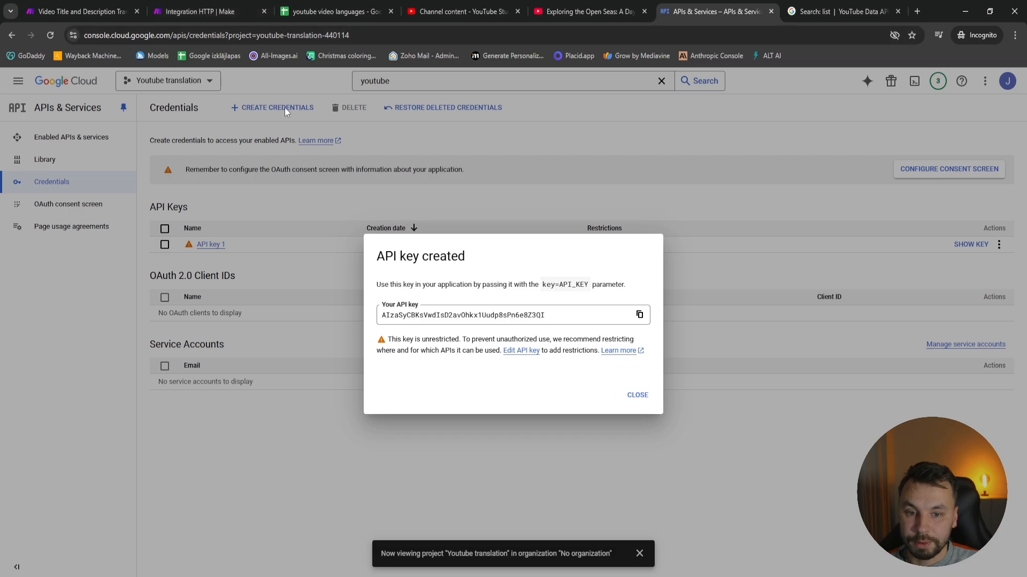
# In the Make scenario, insert the copied API key after key= in the HTTP request URL and set Parse response to Yes
pyautogui.click(215, 12)
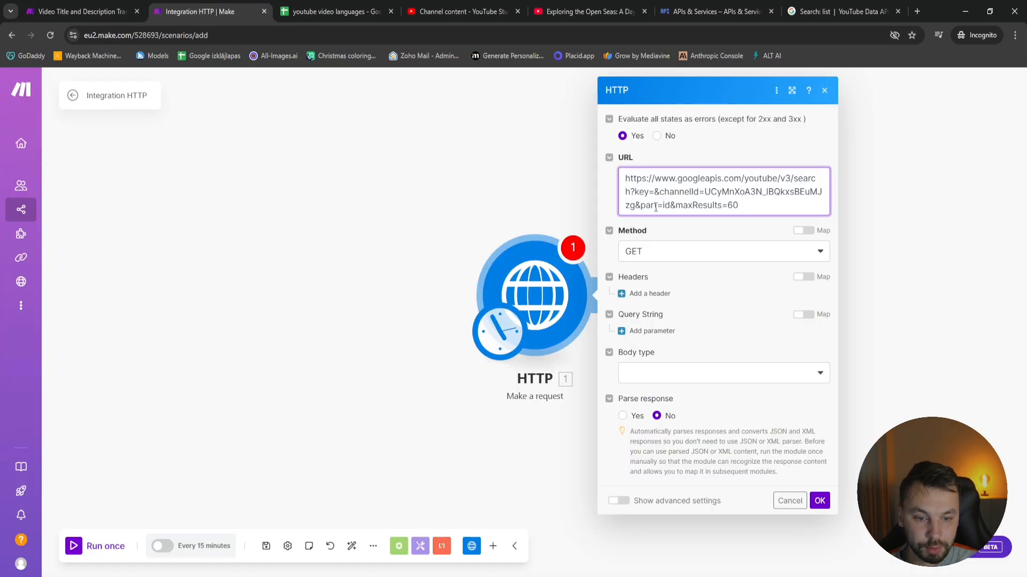
pyautogui.hotkey('ctrl', 'v')
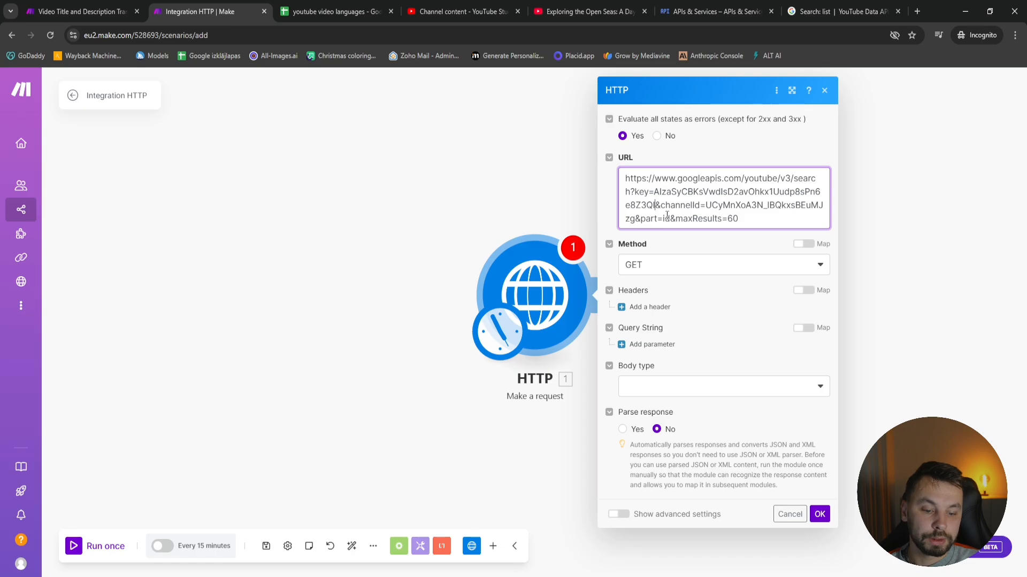
pyautogui.click(623, 430)
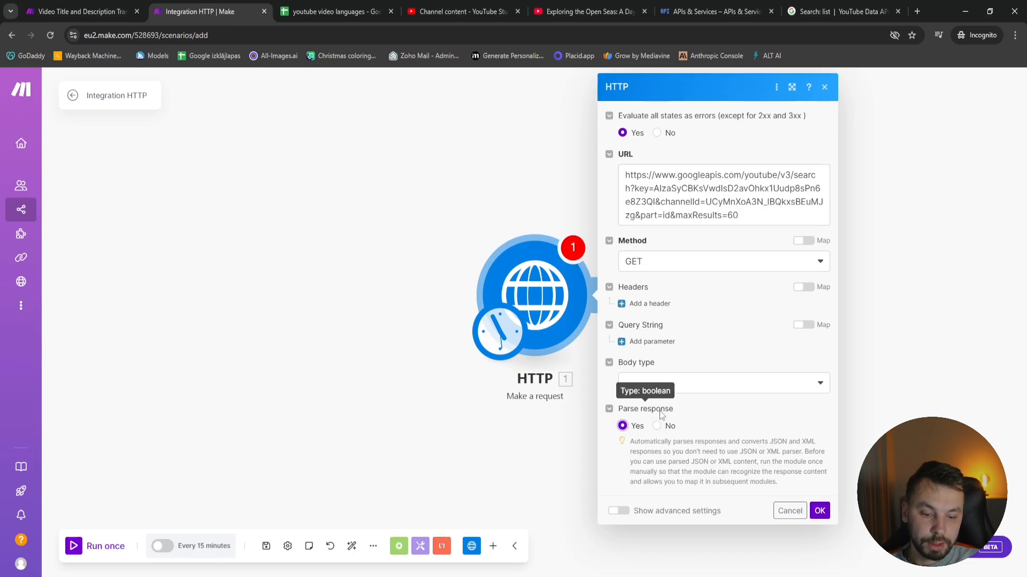
pyautogui.click(819, 513)
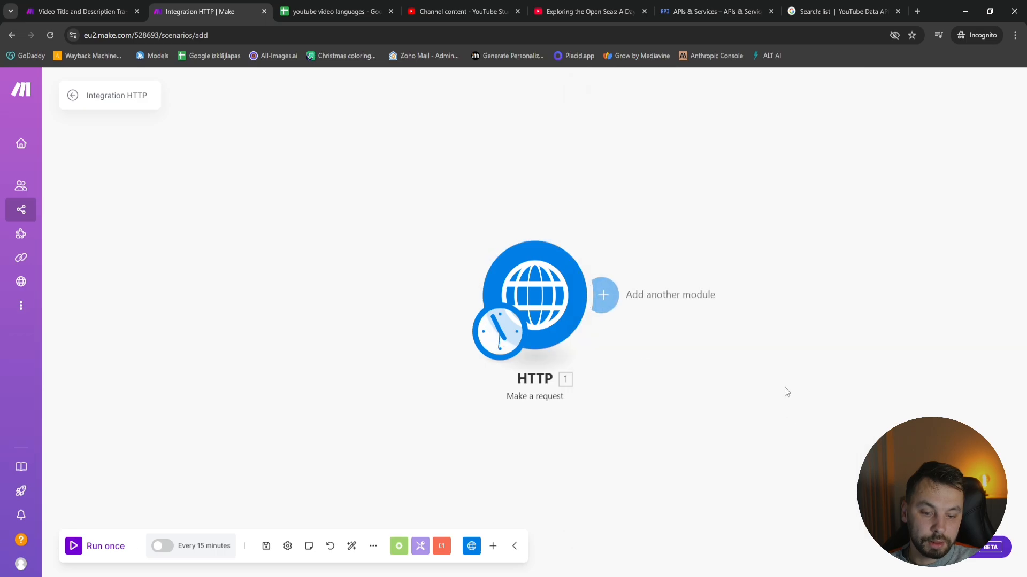
# Run only the HTTP module and examine the video ID of the first item in its output data
pyautogui.rightClick(259, 272)
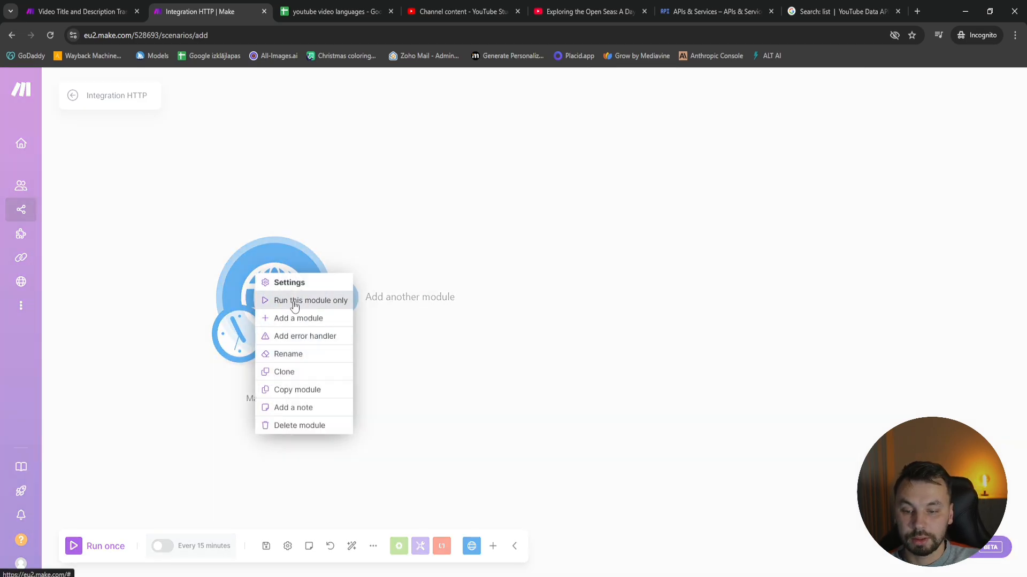
pyautogui.click(294, 301)
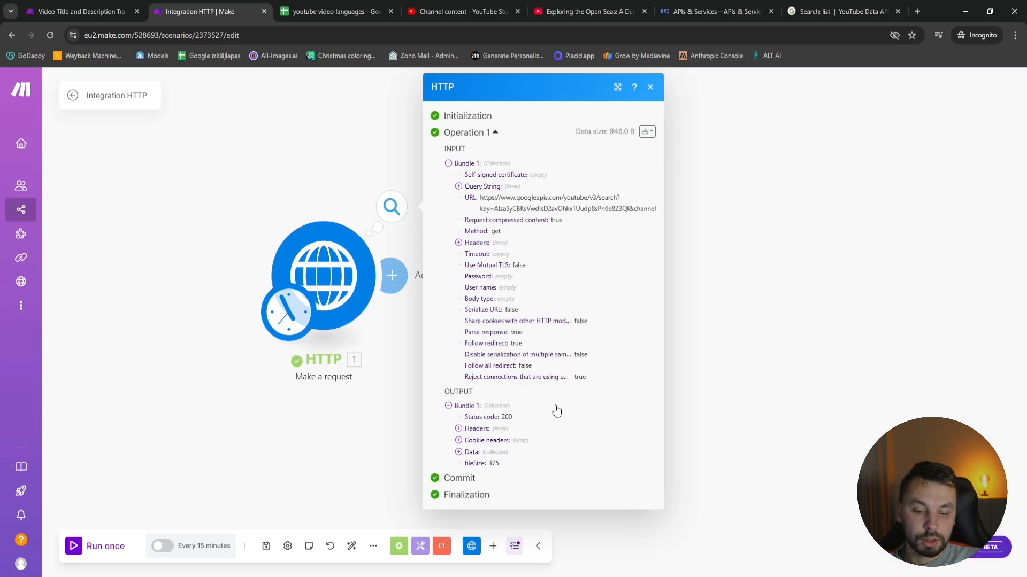
pyautogui.click(484, 453)
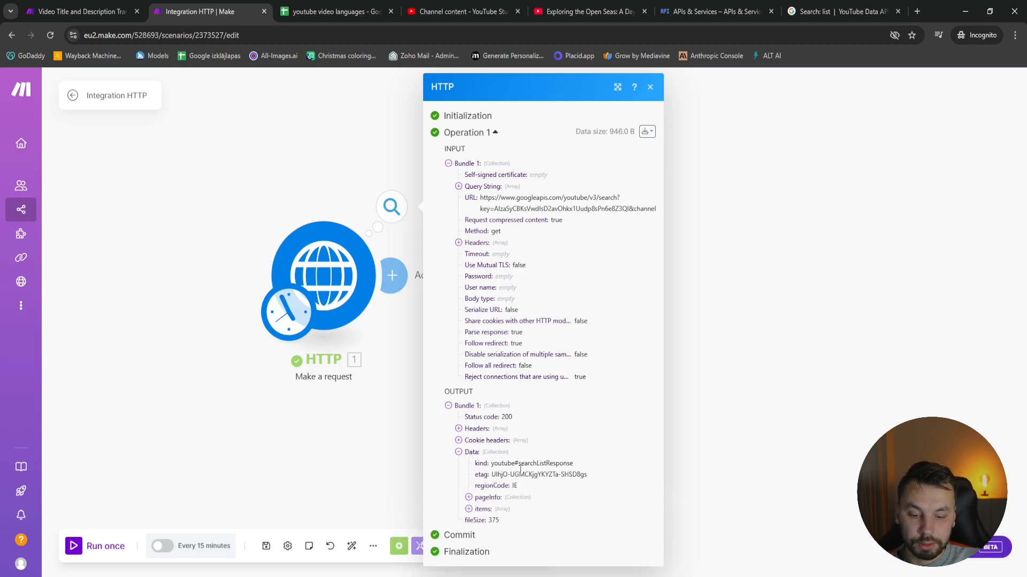
pyautogui.click(484, 509)
pyautogui.click(486, 521)
pyautogui.scroll(-1, 529, 516)
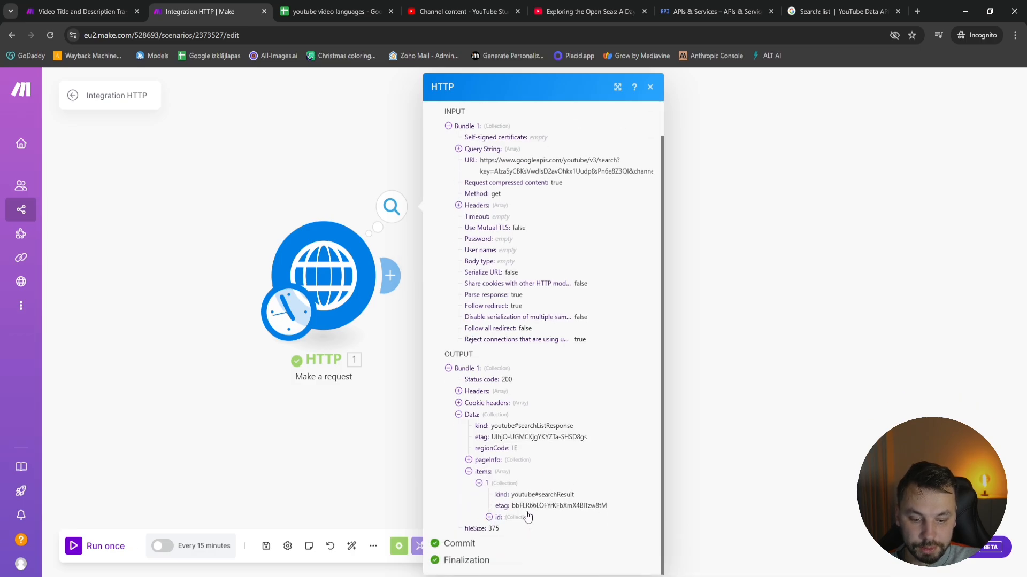
pyautogui.click(501, 518)
pyautogui.scroll(-1, 530, 510)
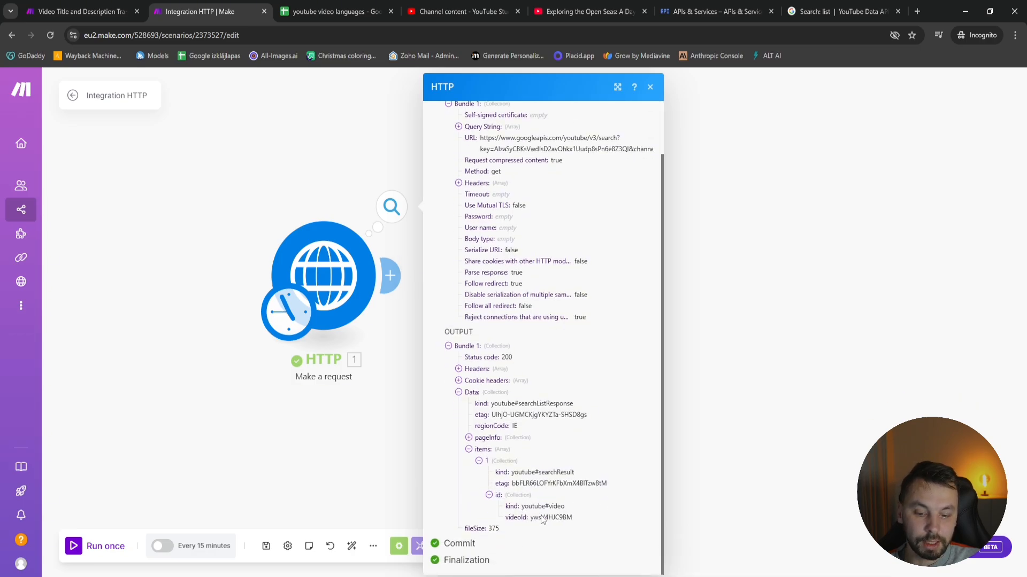
pyautogui.moveTo(540, 518); pyautogui.dragTo(575, 522)
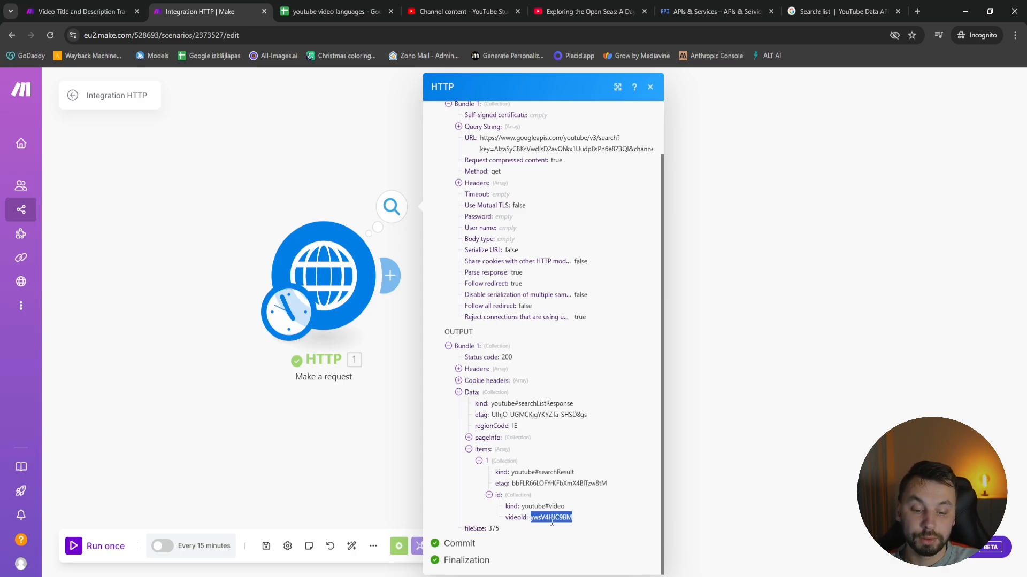
pyautogui.click(694, 364)
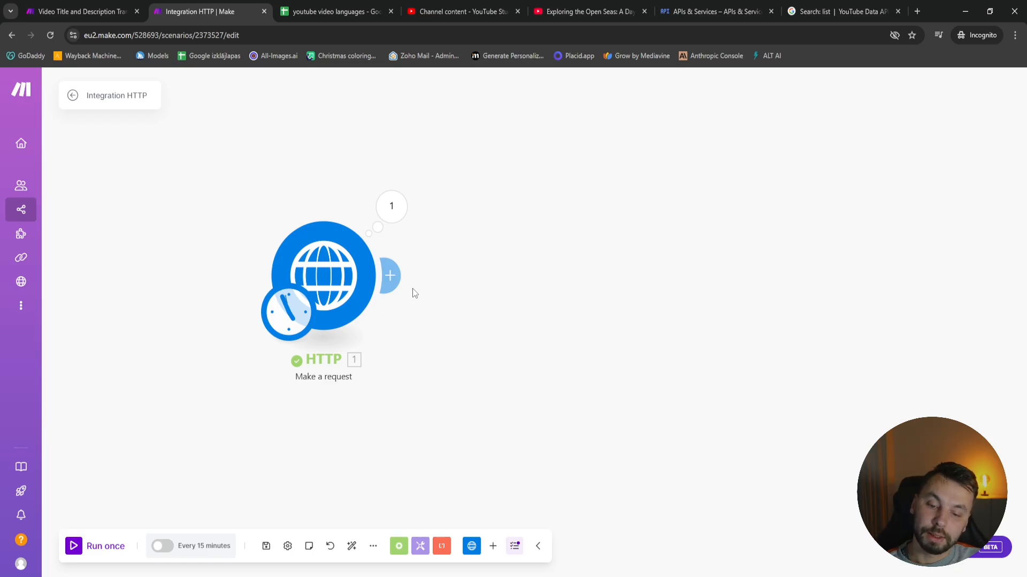
# Add a Google Sheets Get Range Values module after the HTTP module
pyautogui.click(394, 275)
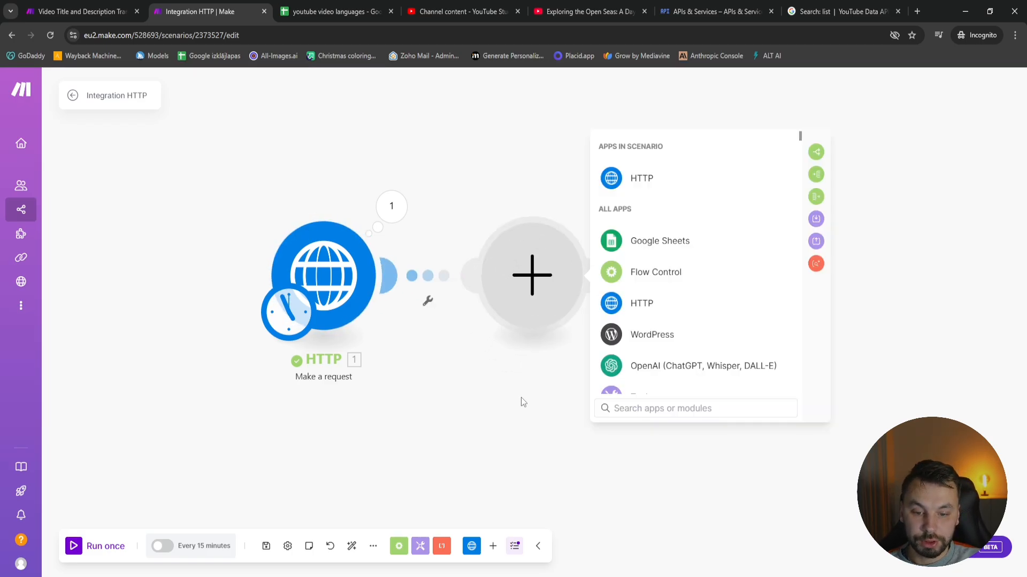
pyautogui.click(646, 242)
pyautogui.scroll(-5, 673, 254)
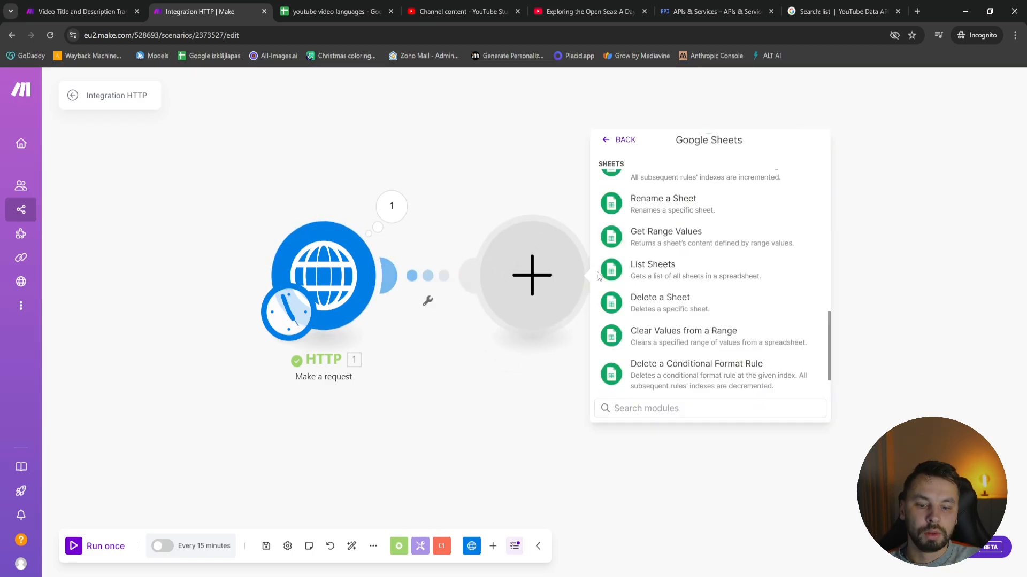
pyautogui.click(693, 244)
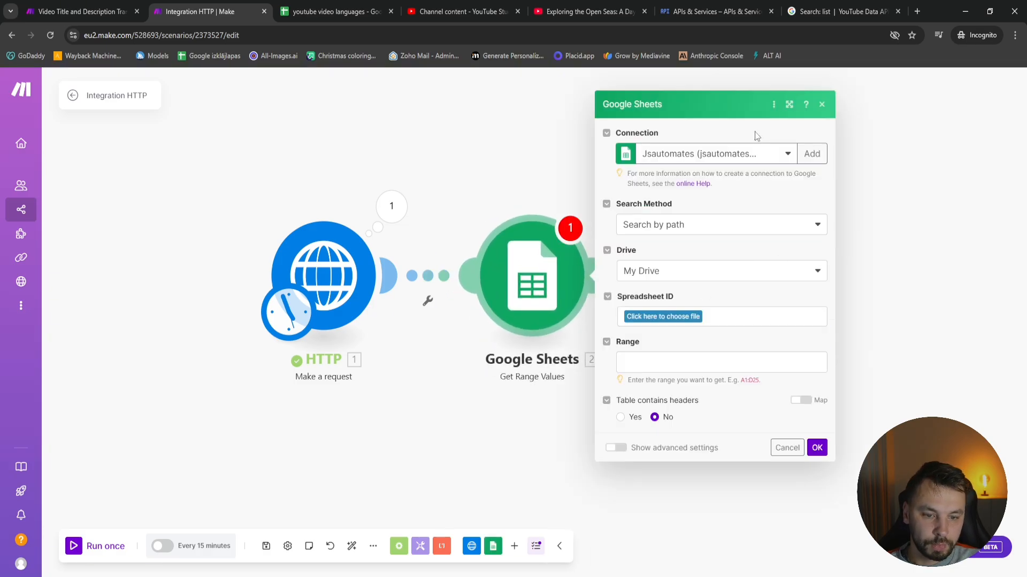
# Point the Google Sheets module at the youtube video languages spreadsheet and select Sheet1 as its sheet
pyautogui.click(668, 316)
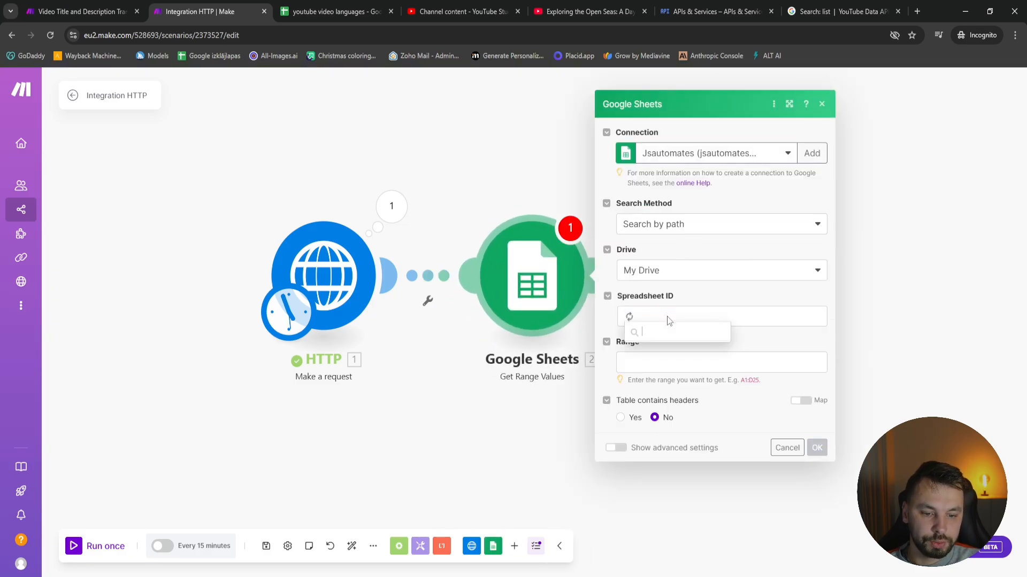
pyautogui.click(298, 5)
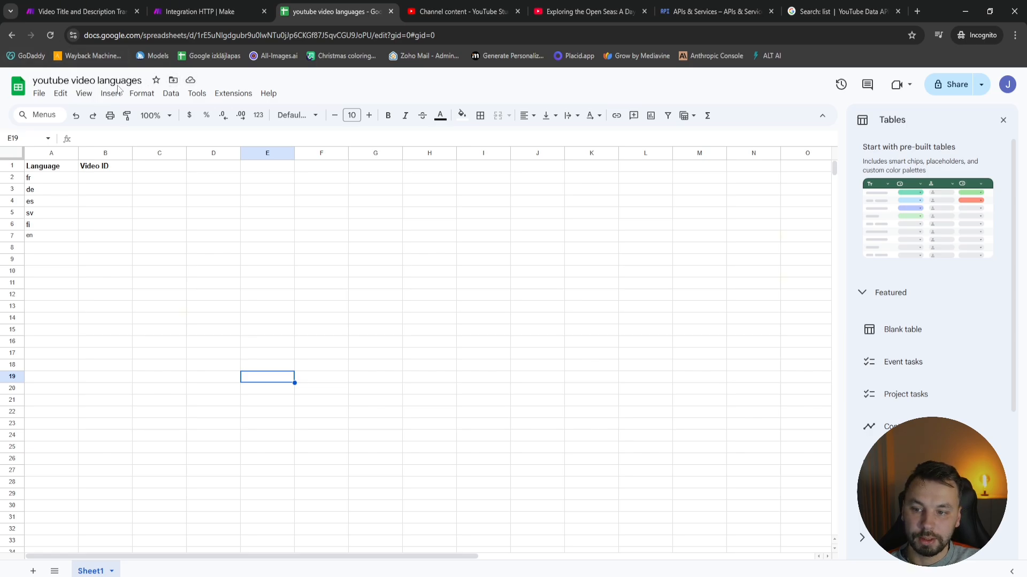
pyautogui.click(198, 12)
pyautogui.click(668, 308)
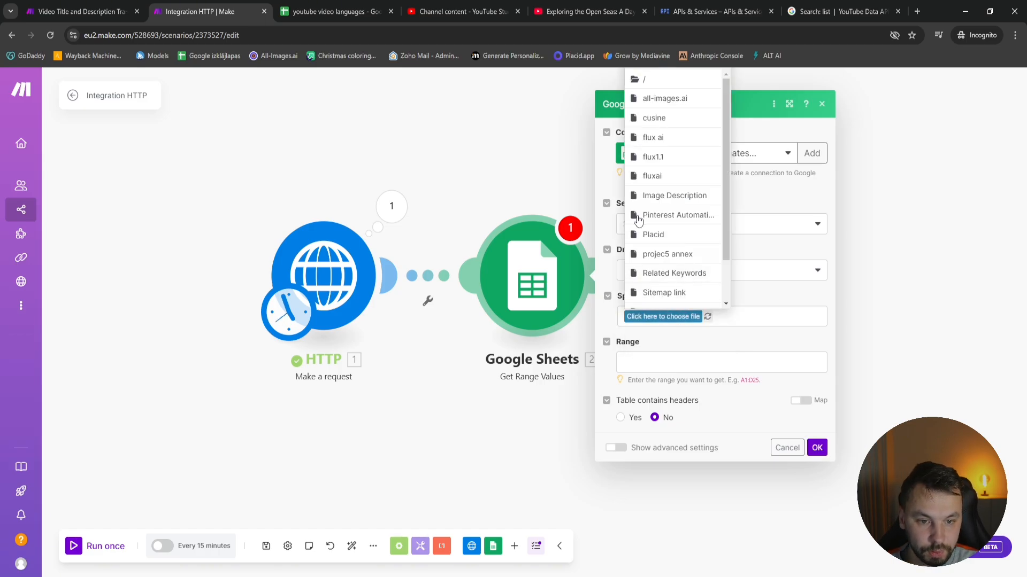
pyautogui.scroll(-2, 711, 221)
pyautogui.click(697, 299)
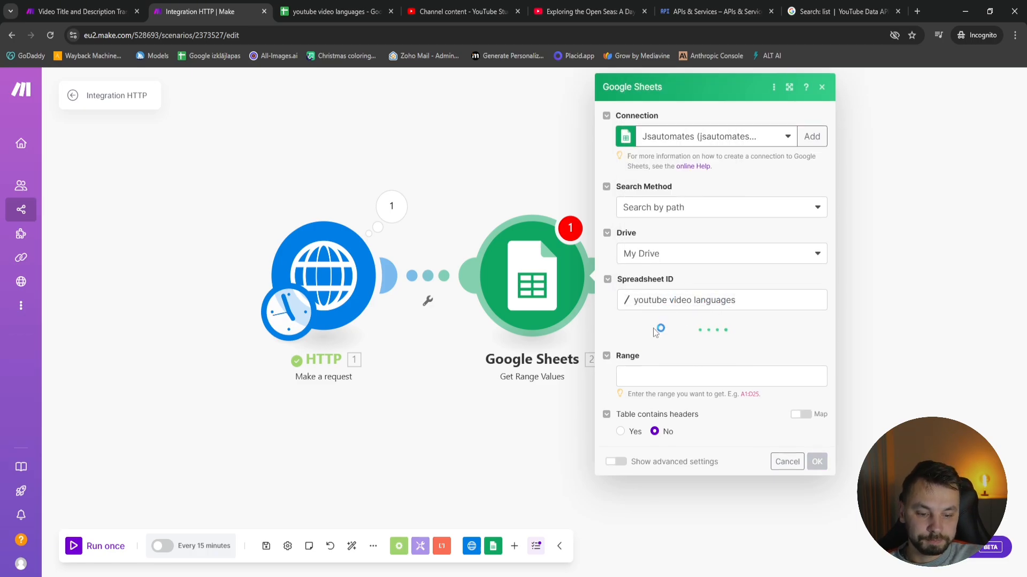
pyautogui.click(663, 353)
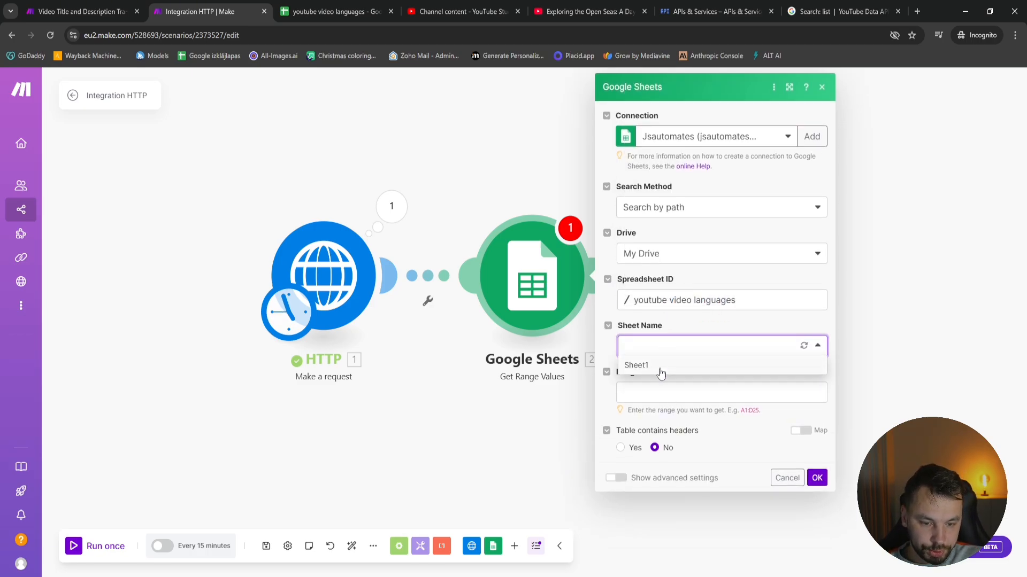
pyautogui.click(658, 366)
# Check which rows hold the language codes in the spreadsheet, then set the module's range to A2:A7 and save its settings
pyautogui.click(659, 395)
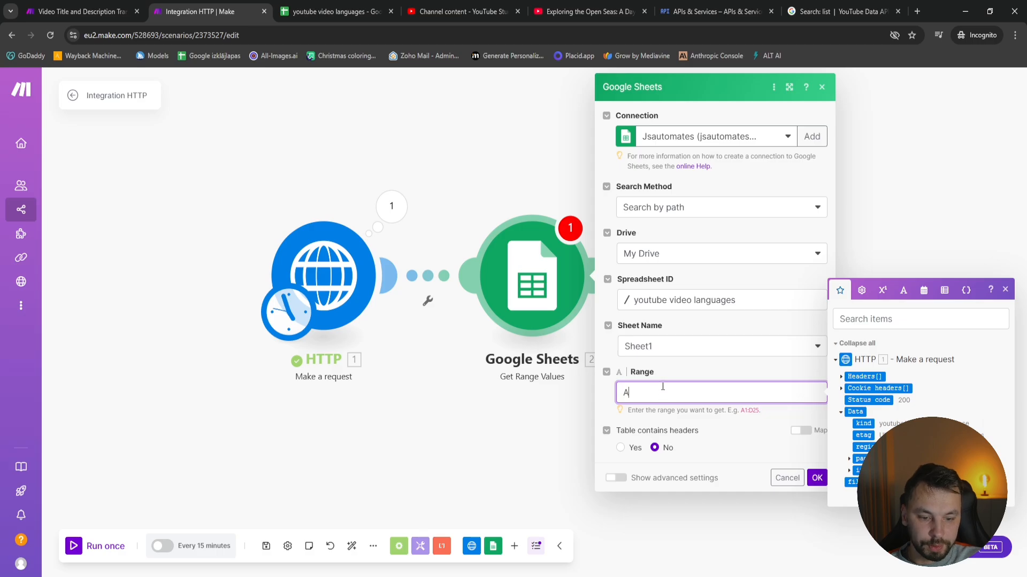
pyautogui.write('A2')
pyautogui.click(300, 12)
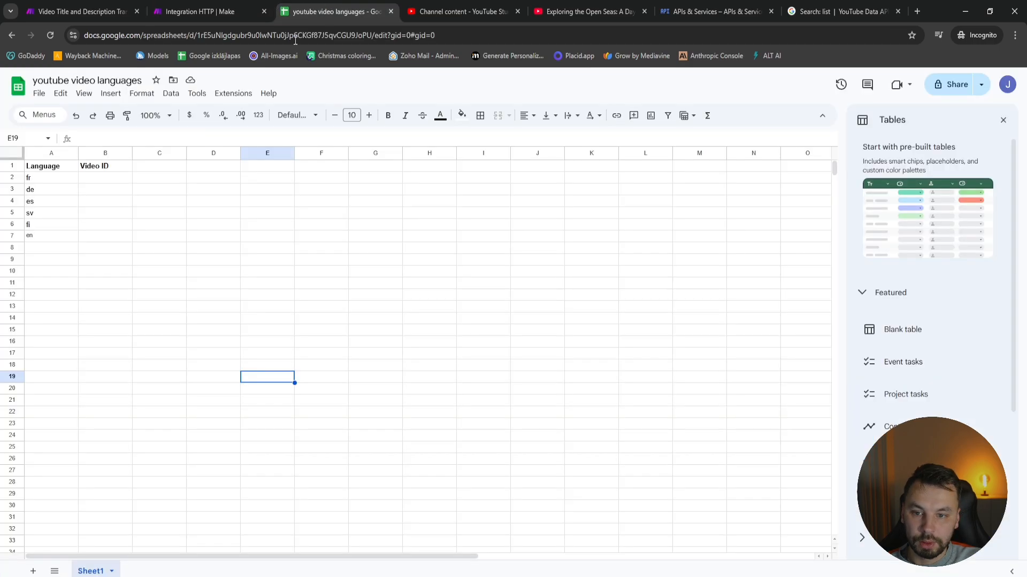
pyautogui.click(40, 180)
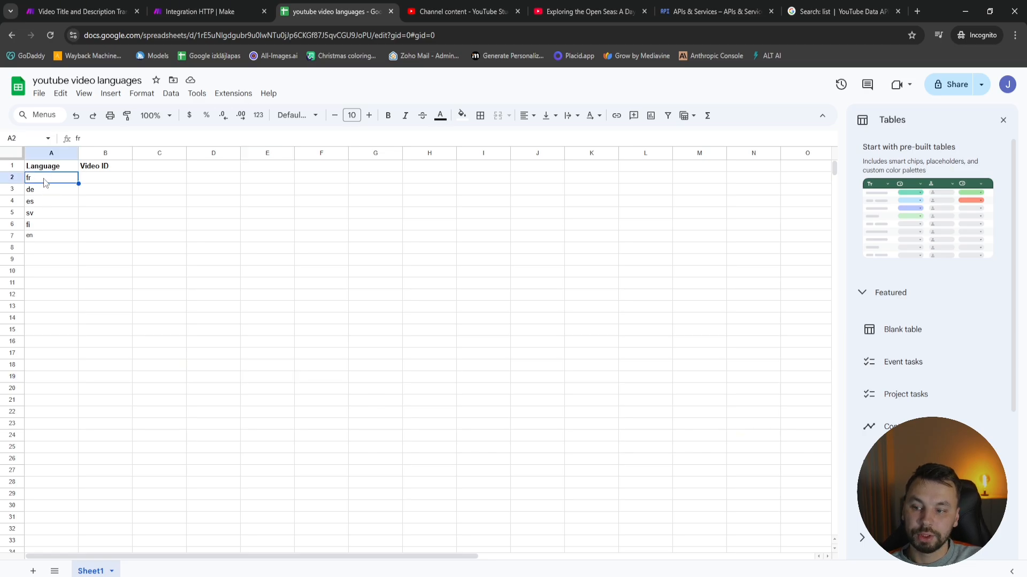
pyautogui.click(137, 212)
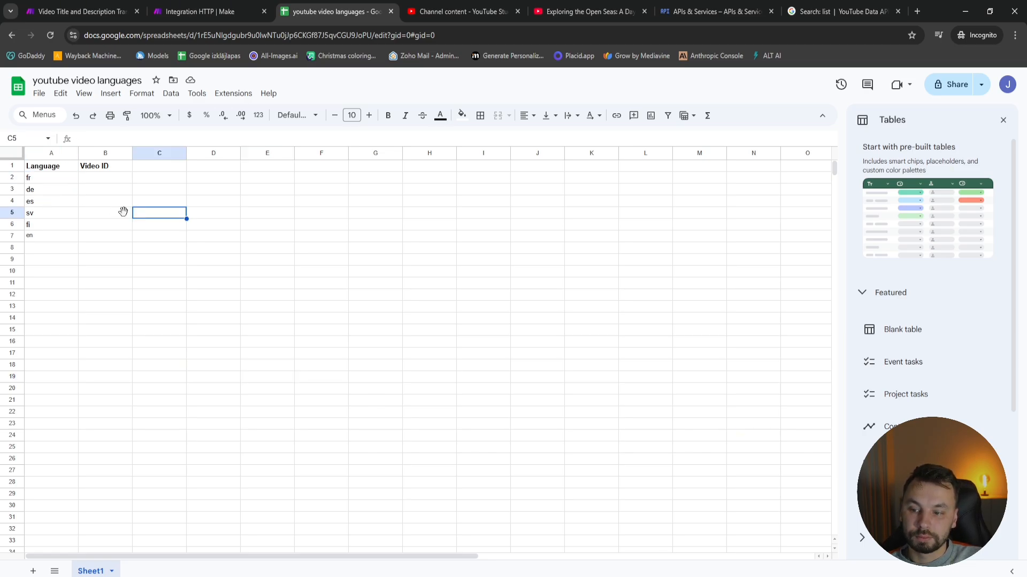
pyautogui.click(50, 180)
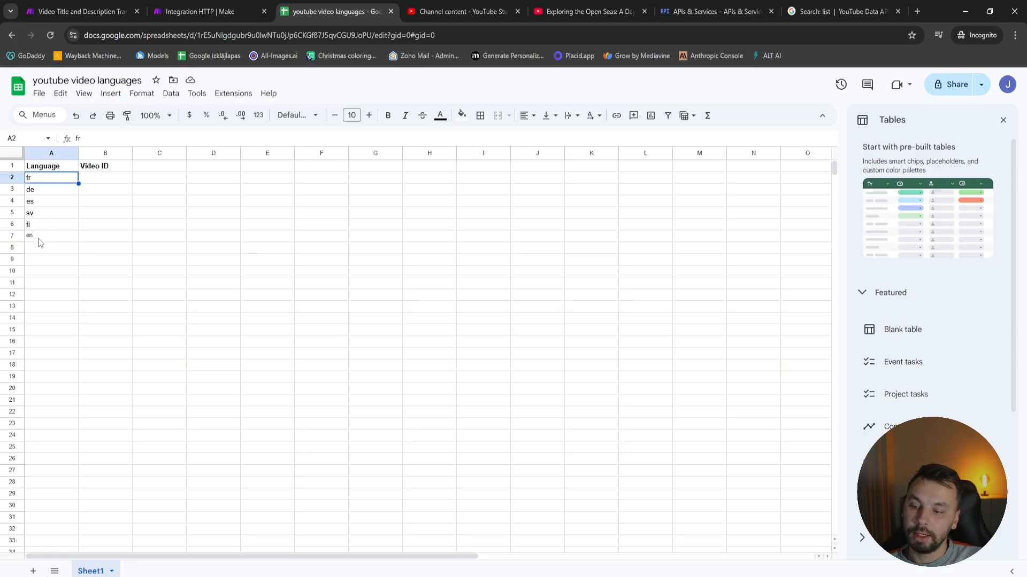
pyautogui.moveTo(46, 246); pyautogui.dragTo(47, 398)
pyautogui.click(49, 412)
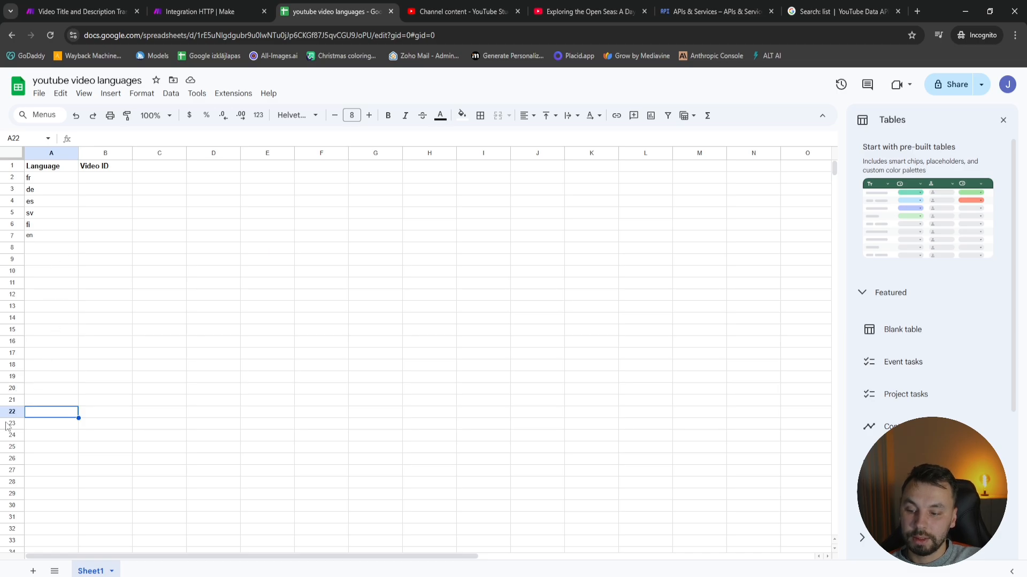
pyautogui.click(38, 403)
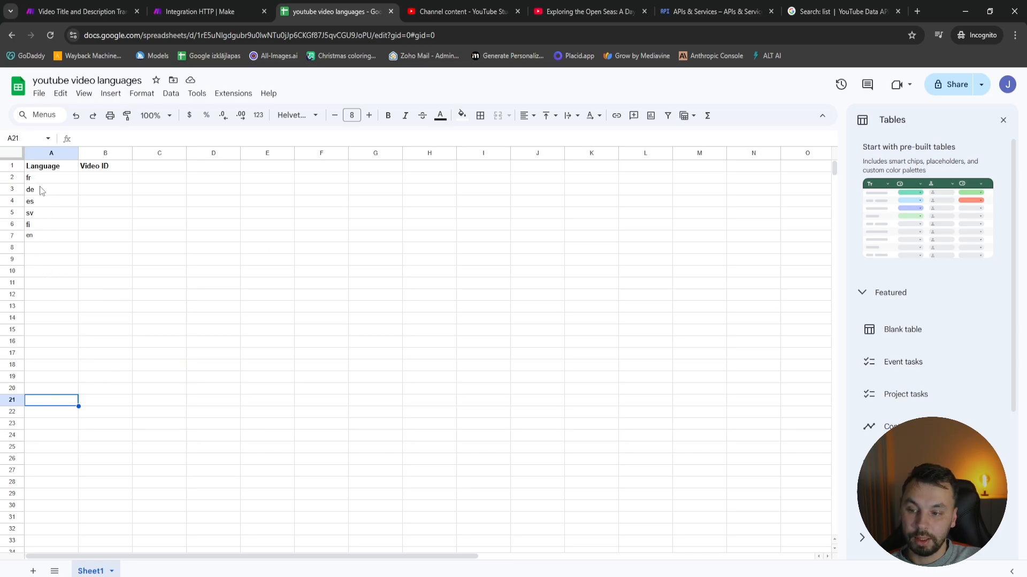
pyautogui.click(445, 6)
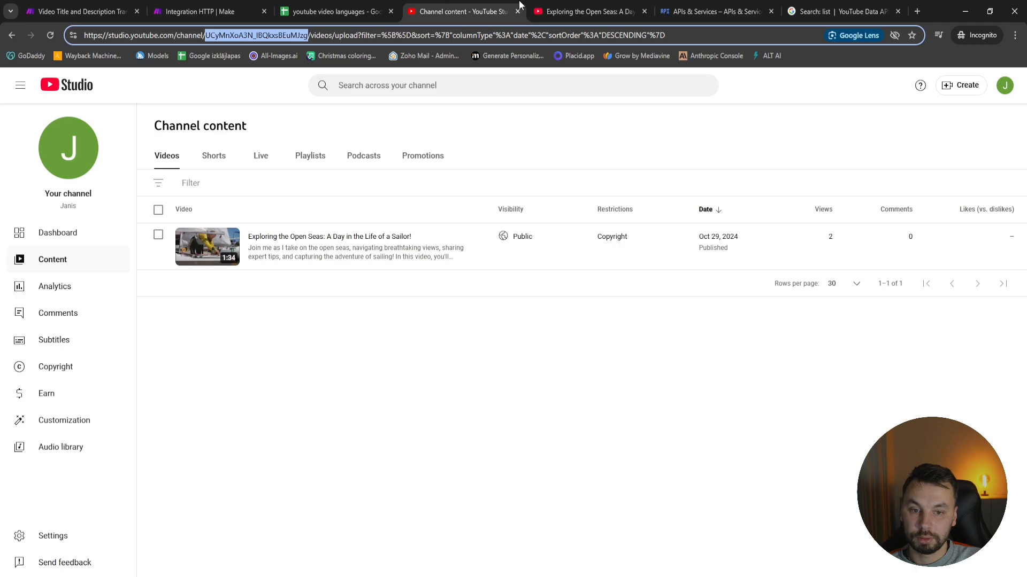
pyautogui.click(553, 6)
pyautogui.click(198, 11)
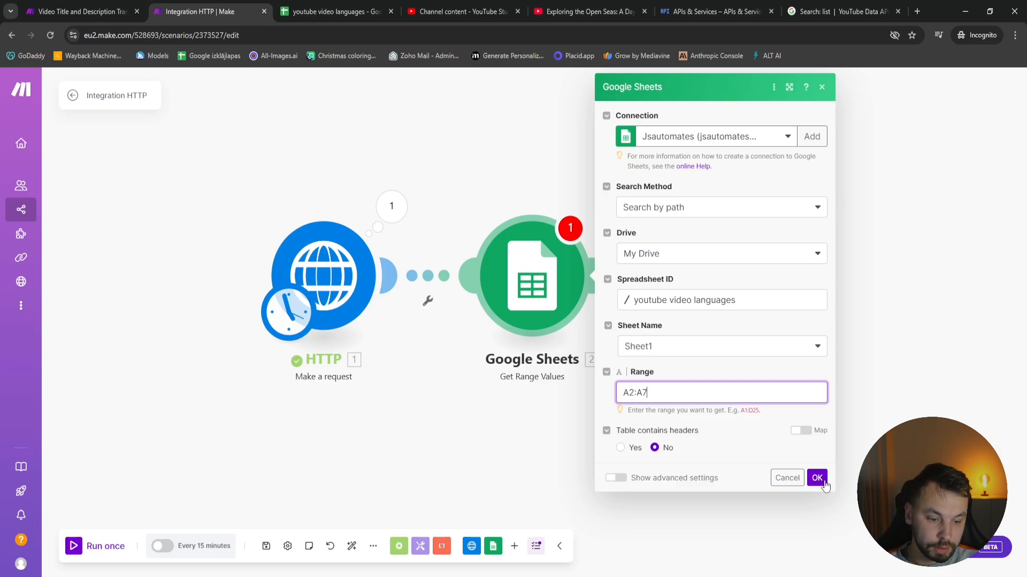
pyautogui.click(817, 478)
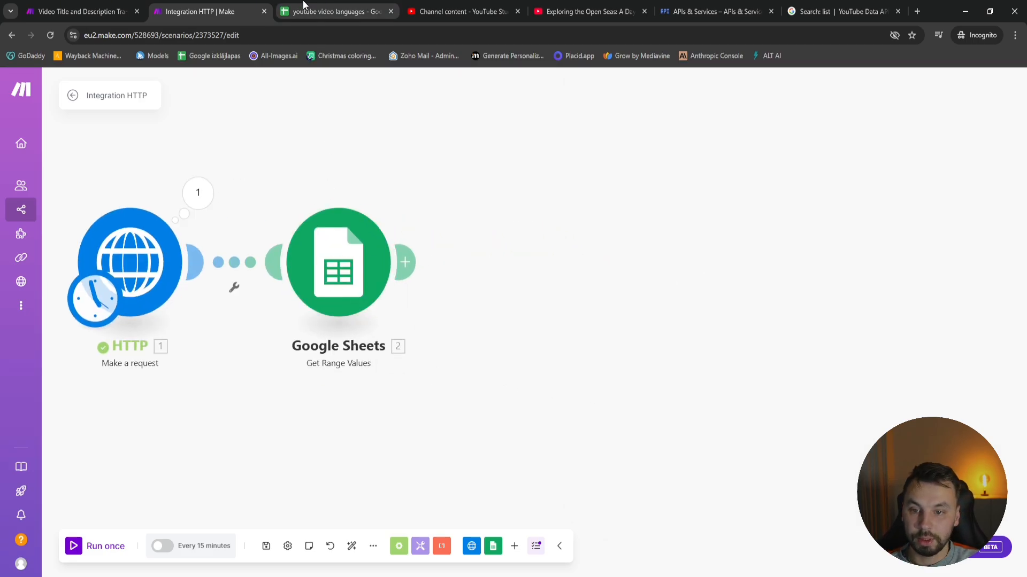
pyautogui.click(304, 7)
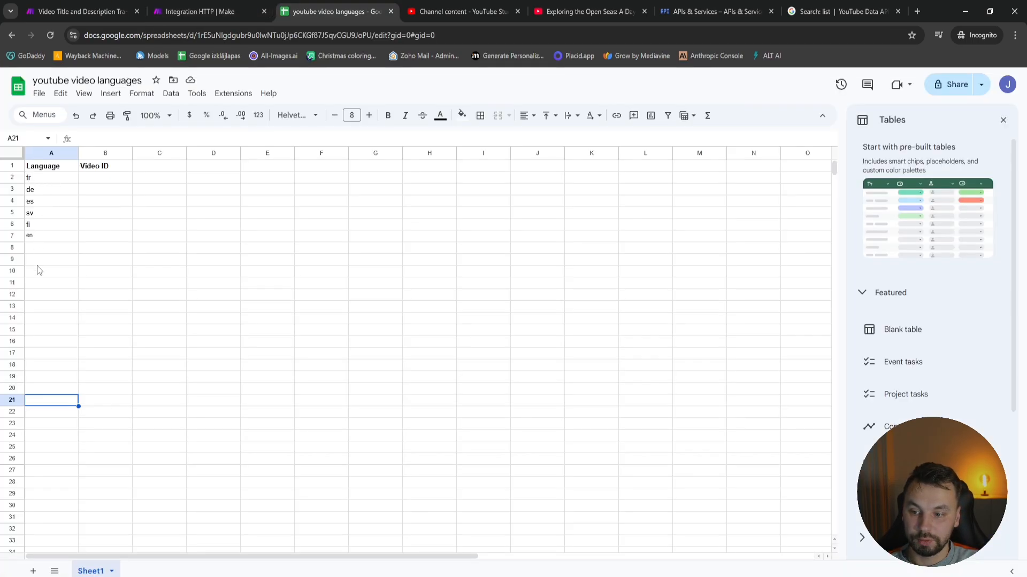
pyautogui.click(80, 10)
pyautogui.click(183, 10)
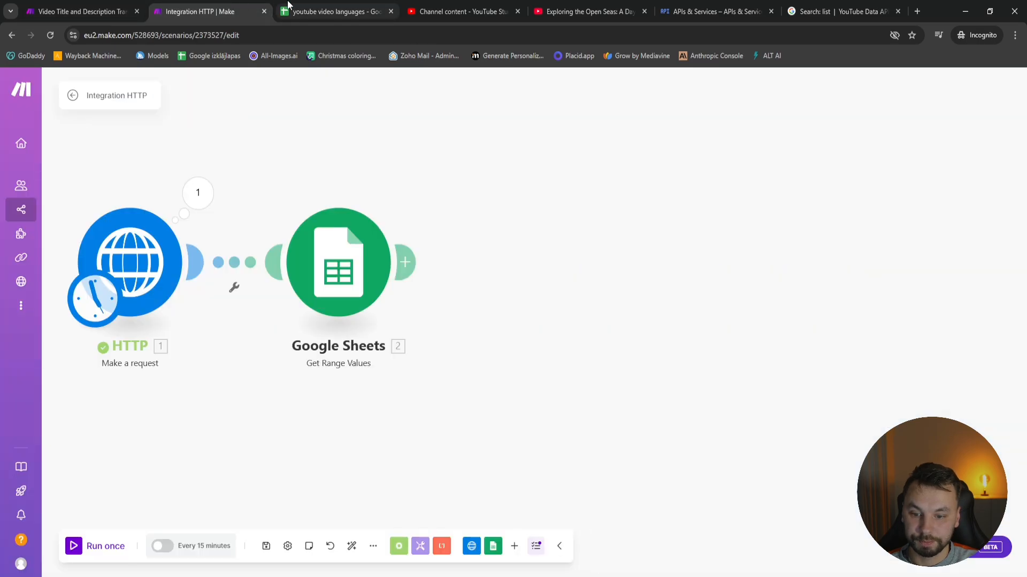
pyautogui.click(288, 4)
pyautogui.click(235, 2)
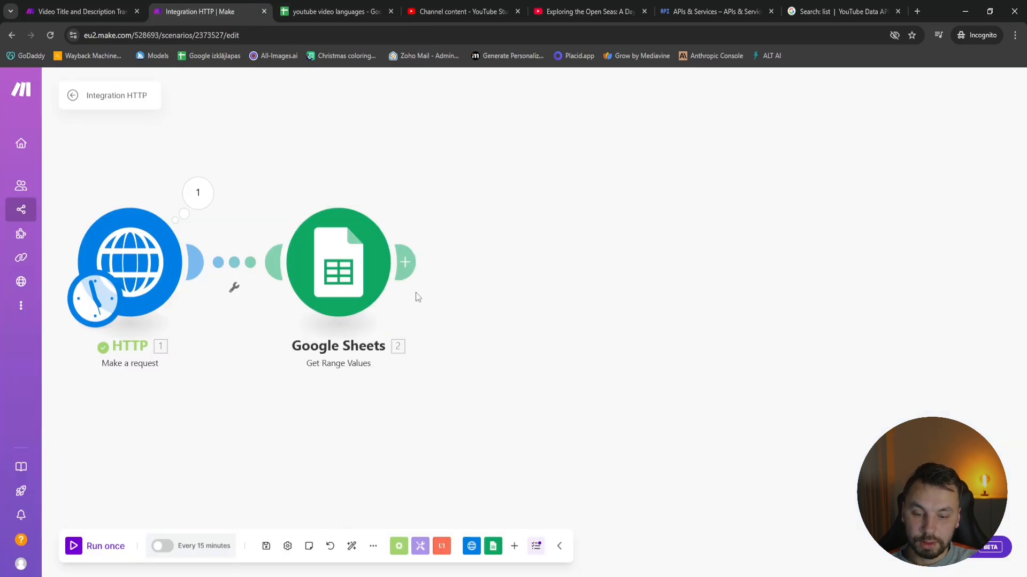
# Add an Array aggregator after the Google Sheets module, in place of the empty placeholder module
pyautogui.click(405, 262)
pyautogui.click(406, 546)
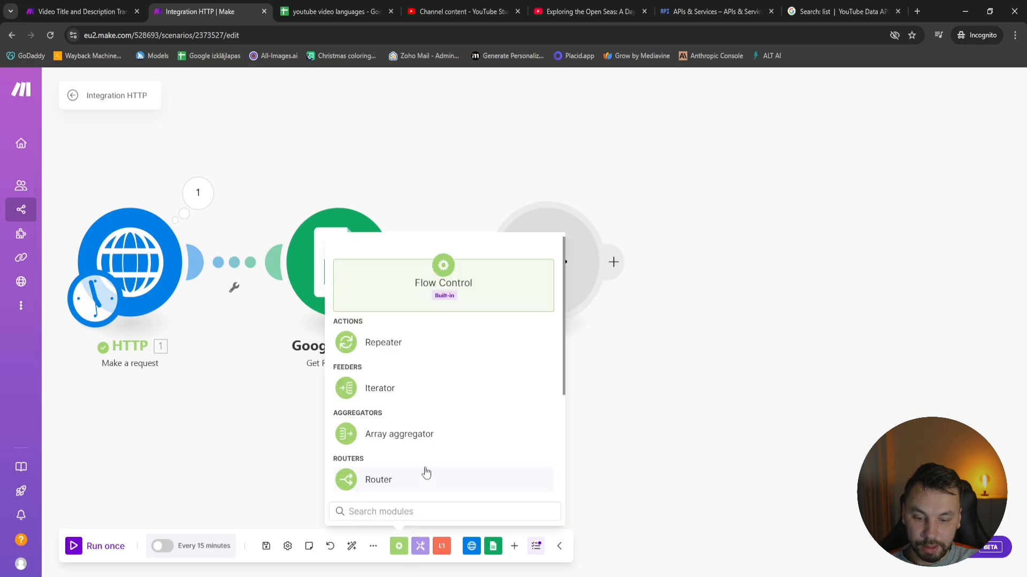
pyautogui.click(412, 433)
pyautogui.moveTo(412, 455); pyautogui.dragTo(549, 394)
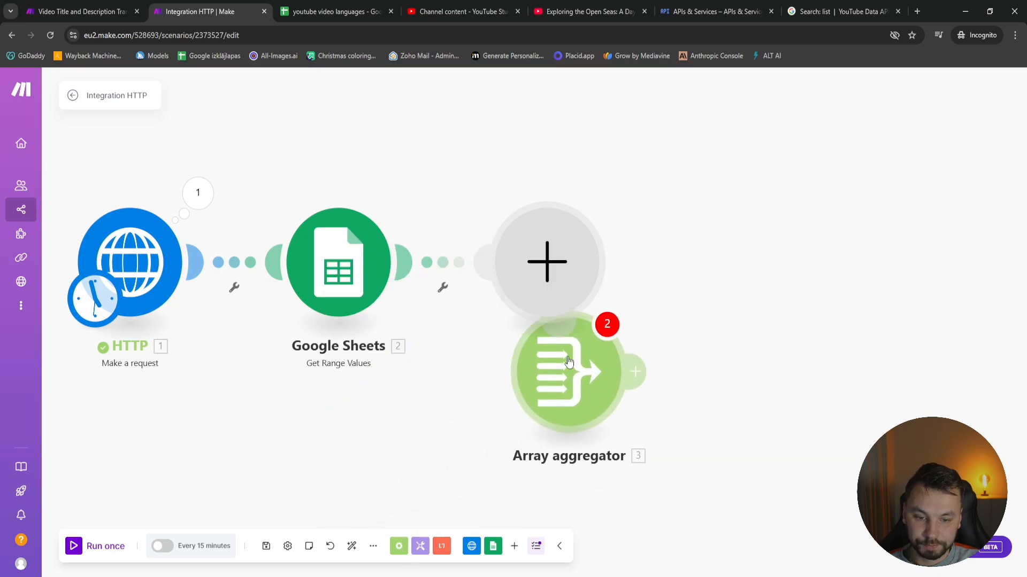
pyautogui.rightClick(550, 262)
pyautogui.click(566, 287)
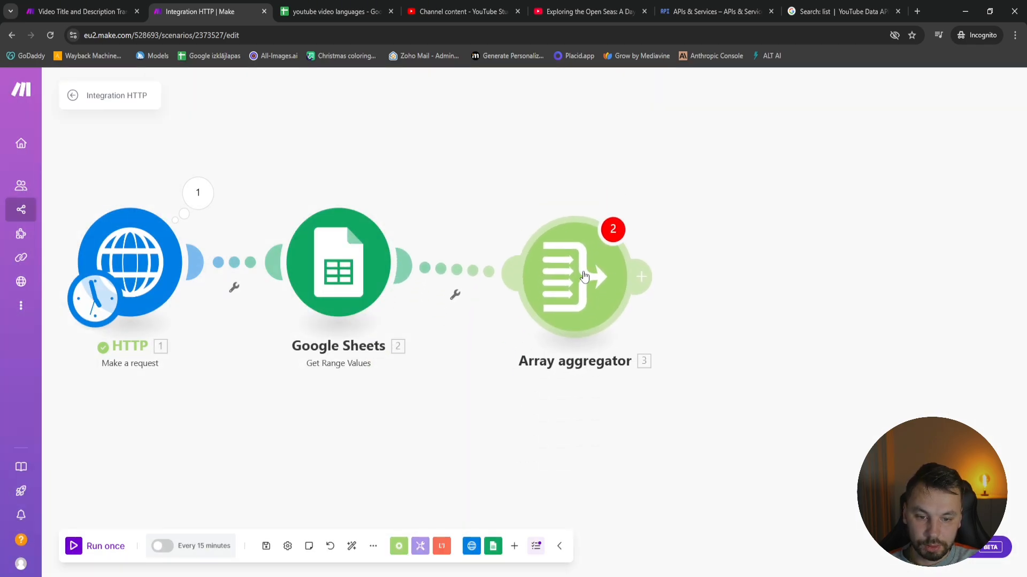
# Set the Array aggregator's source module to HTTP - Make a request [1]
pyautogui.click(582, 274)
pyautogui.click(684, 181)
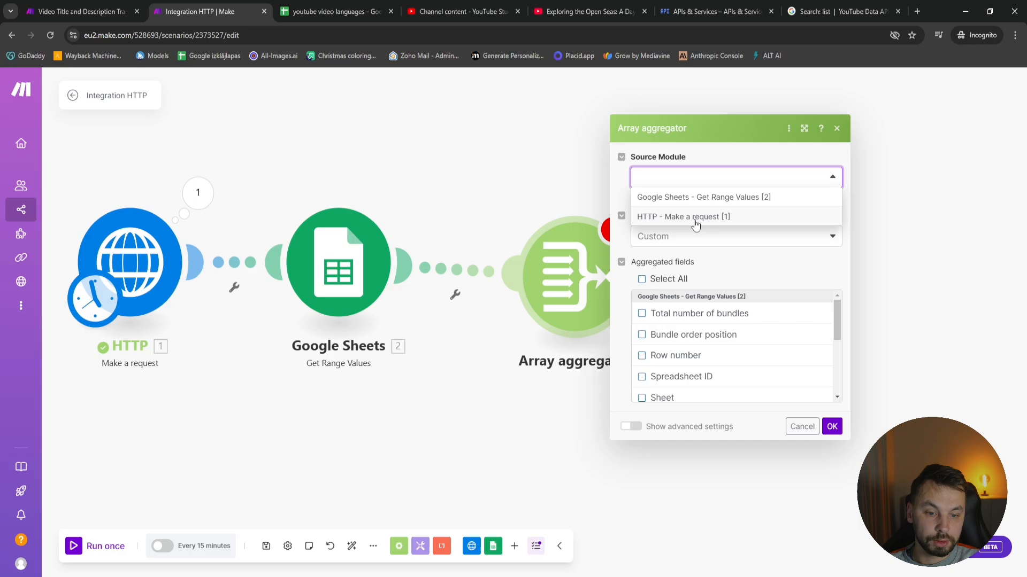
pyautogui.click(675, 217)
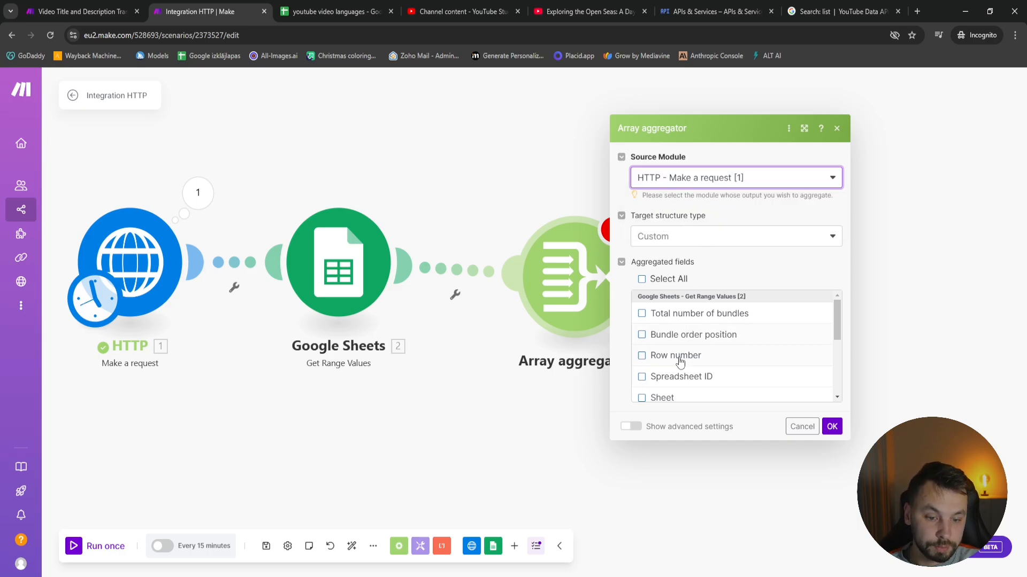
# Include column A from Google Sheets and Data from the HTTP request in the aggregated fields, and save the aggregator
pyautogui.scroll(-3, 694, 360)
pyautogui.scroll(3, 694, 364)
pyautogui.scroll(-2, 694, 365)
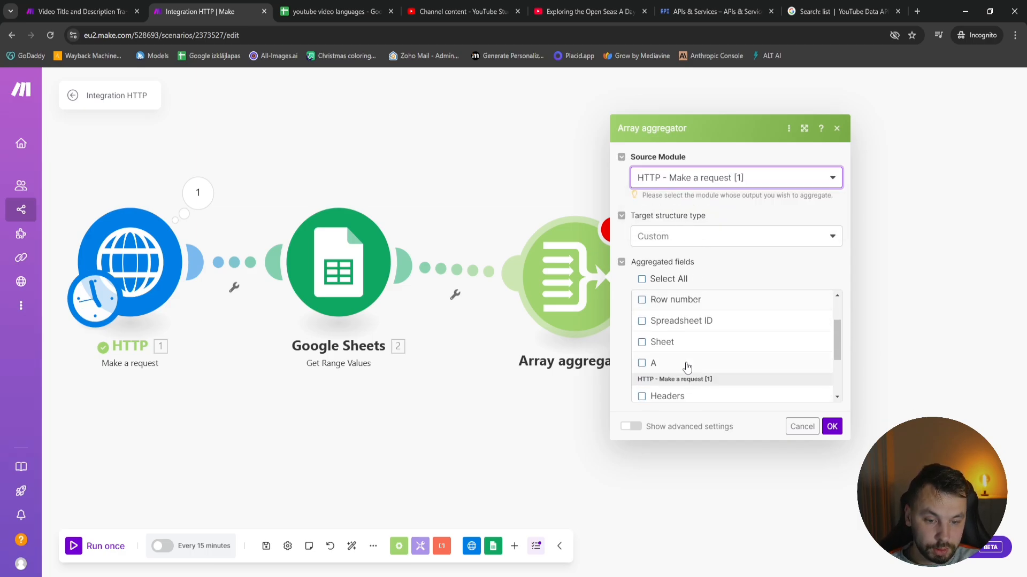
pyautogui.click(643, 361)
pyautogui.scroll(2, 692, 366)
pyautogui.scroll(-2, 692, 364)
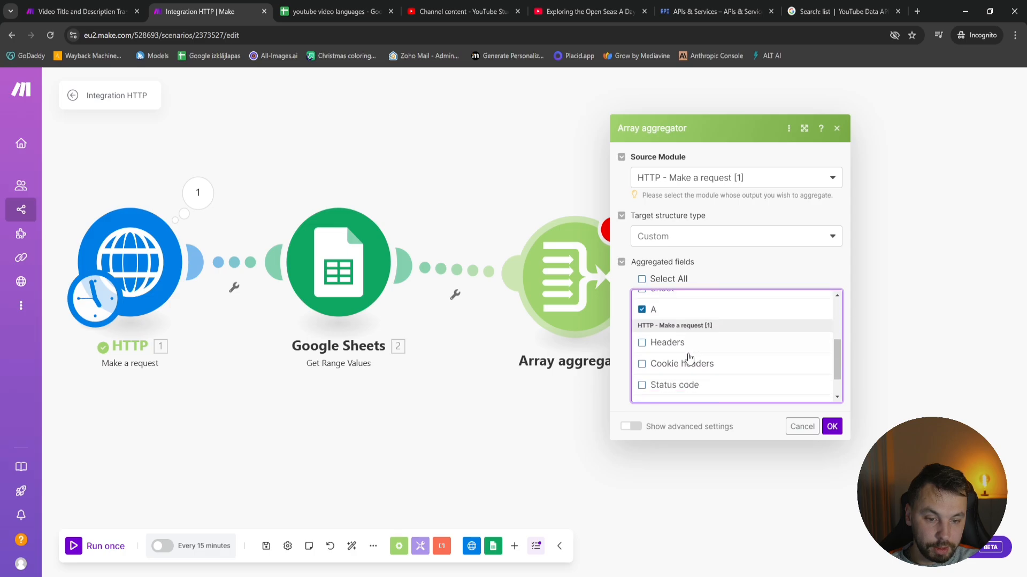
pyautogui.scroll(1, 671, 361)
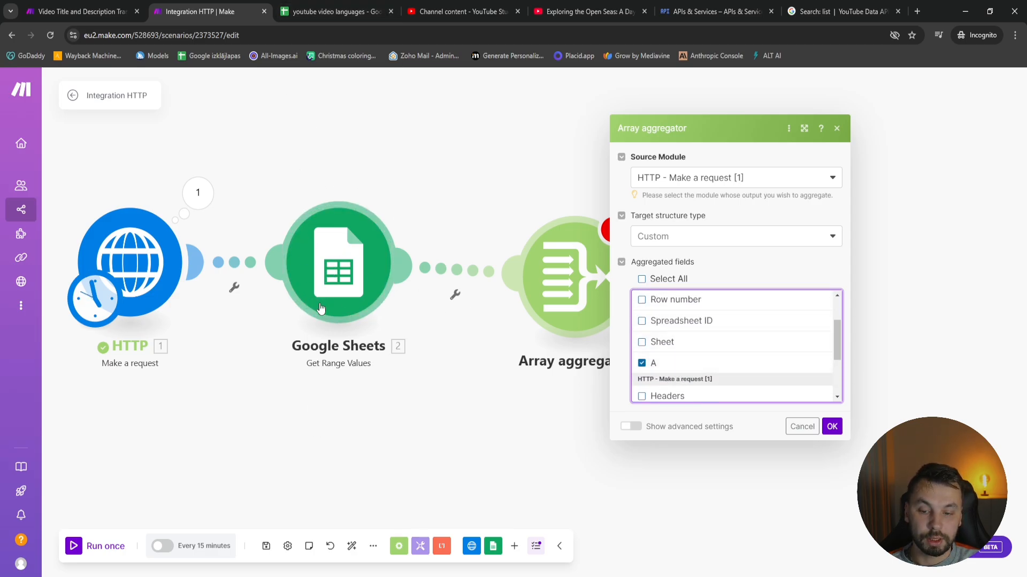
pyautogui.scroll(-3, 678, 375)
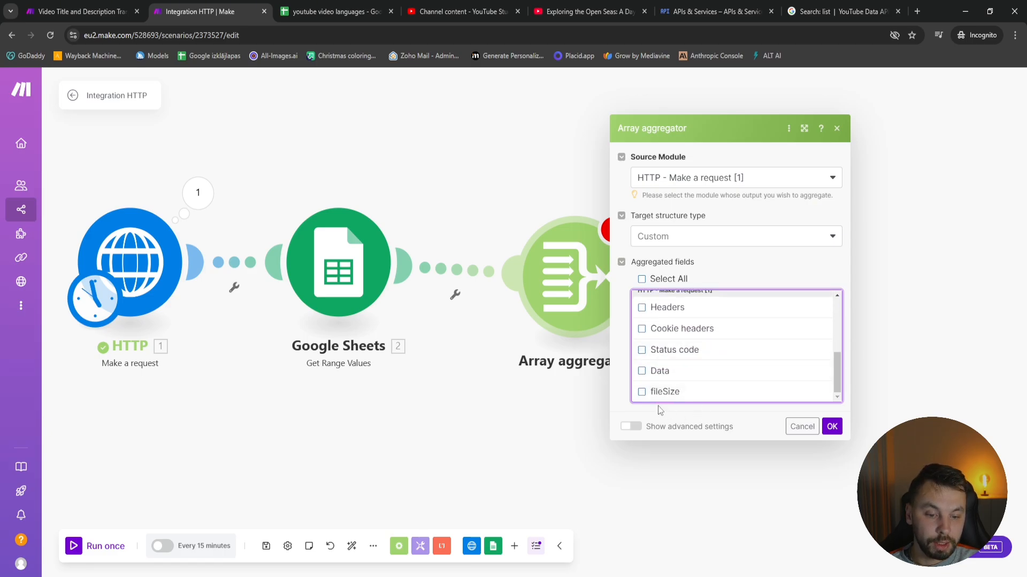
pyautogui.click(667, 377)
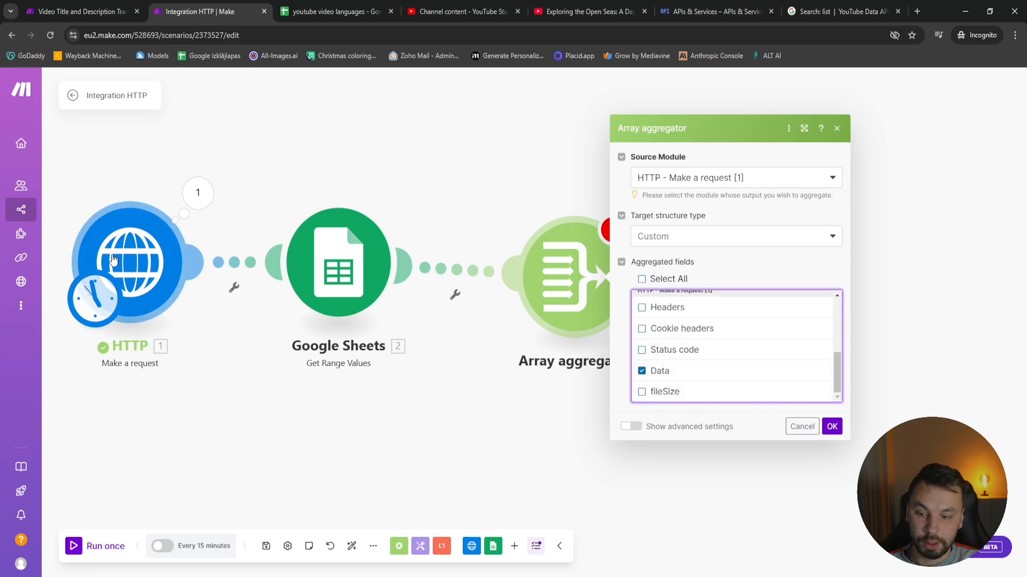
pyautogui.click(831, 426)
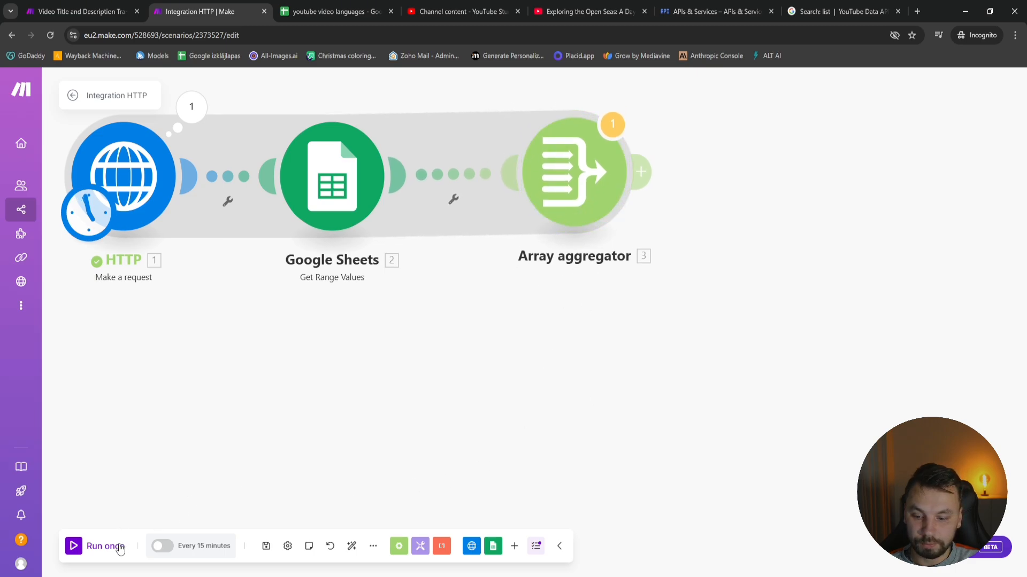
# Run the scenario once and examine the language and video data in the first two collections of the Array aggregator's output
pyautogui.click(73, 549)
pyautogui.click(592, 372)
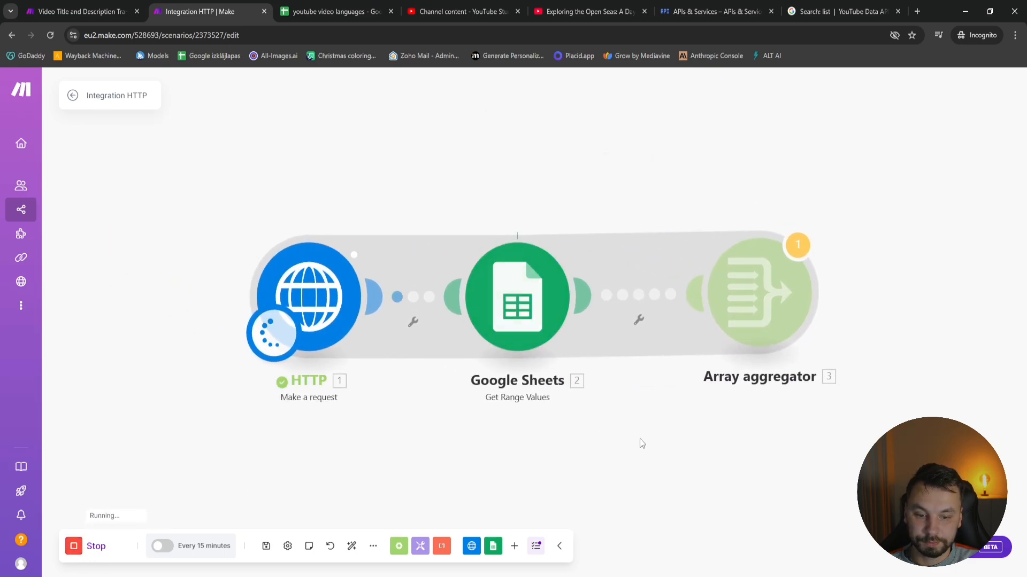
pyautogui.click(694, 220)
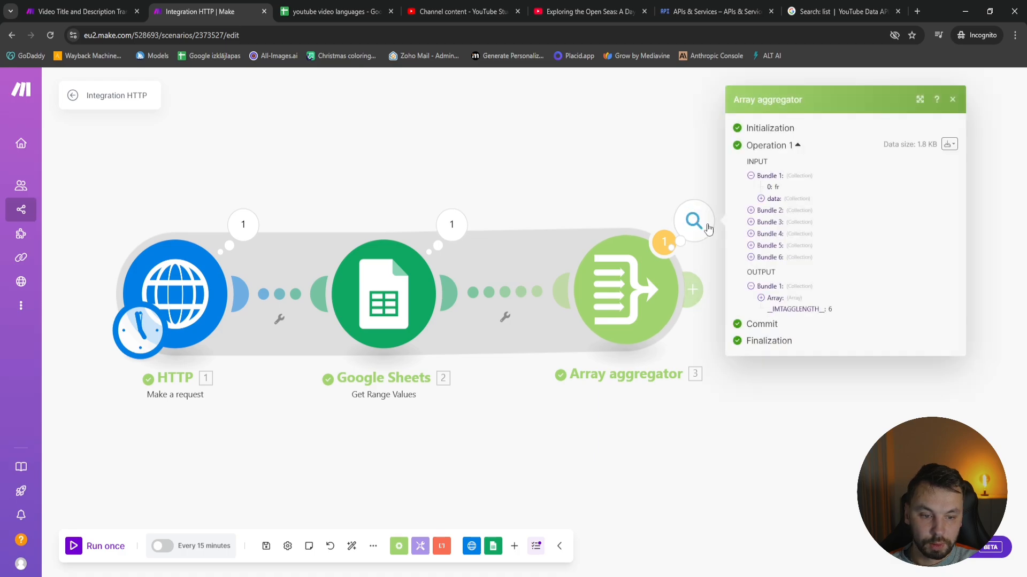
pyautogui.click(773, 302)
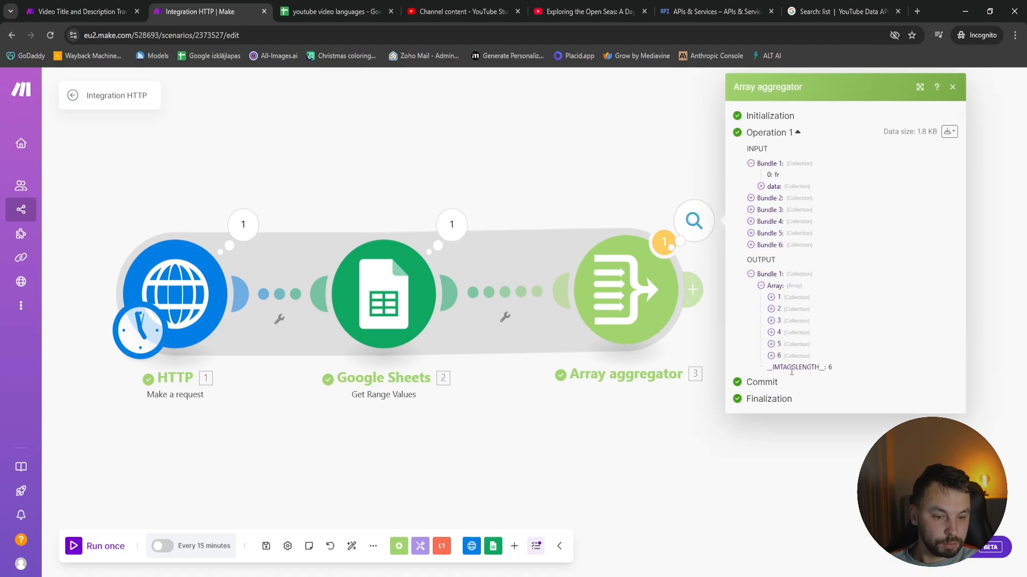
pyautogui.click(796, 299)
pyautogui.click(797, 323)
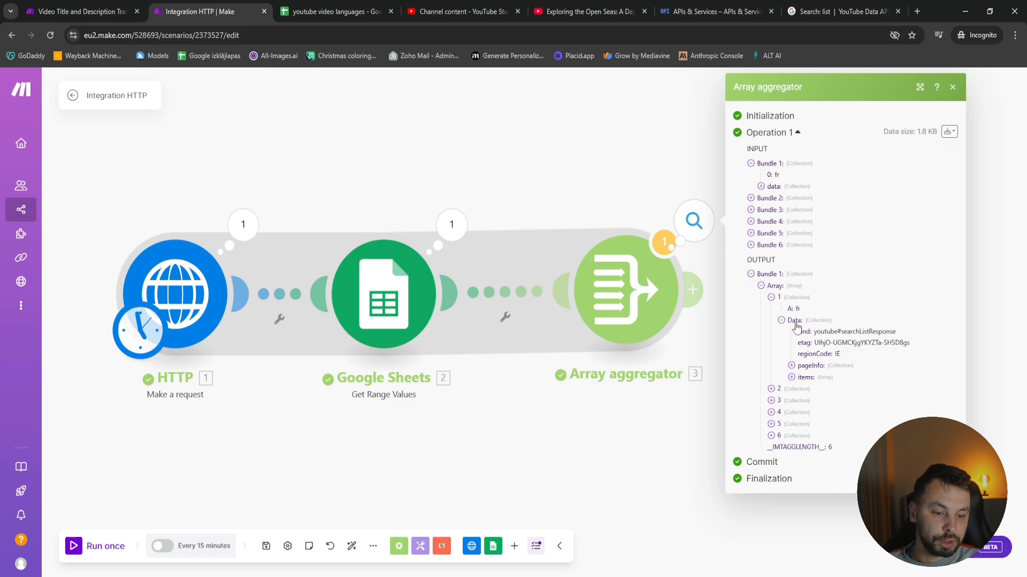
pyautogui.click(800, 390)
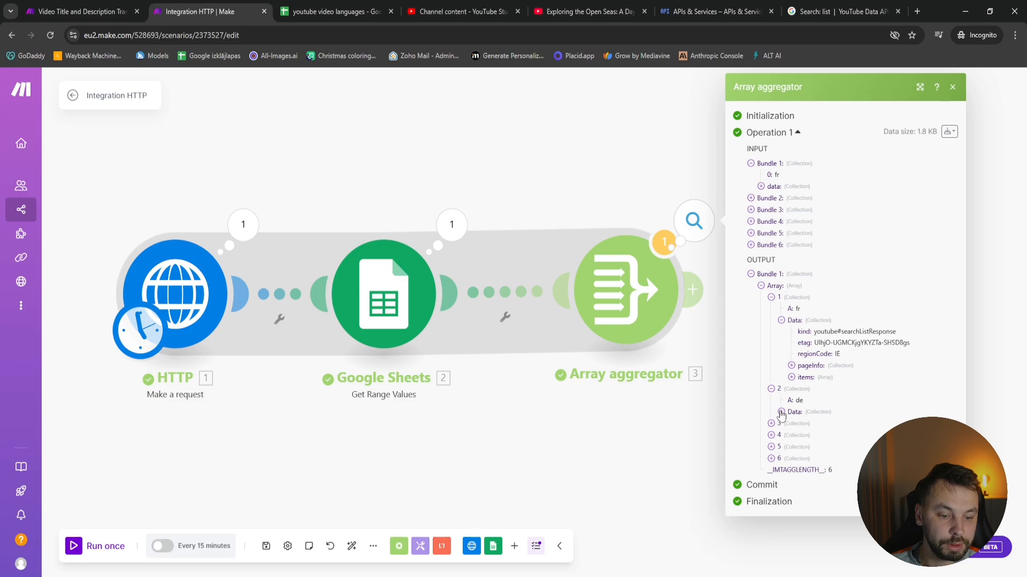
pyautogui.click(781, 412)
pyautogui.click(791, 469)
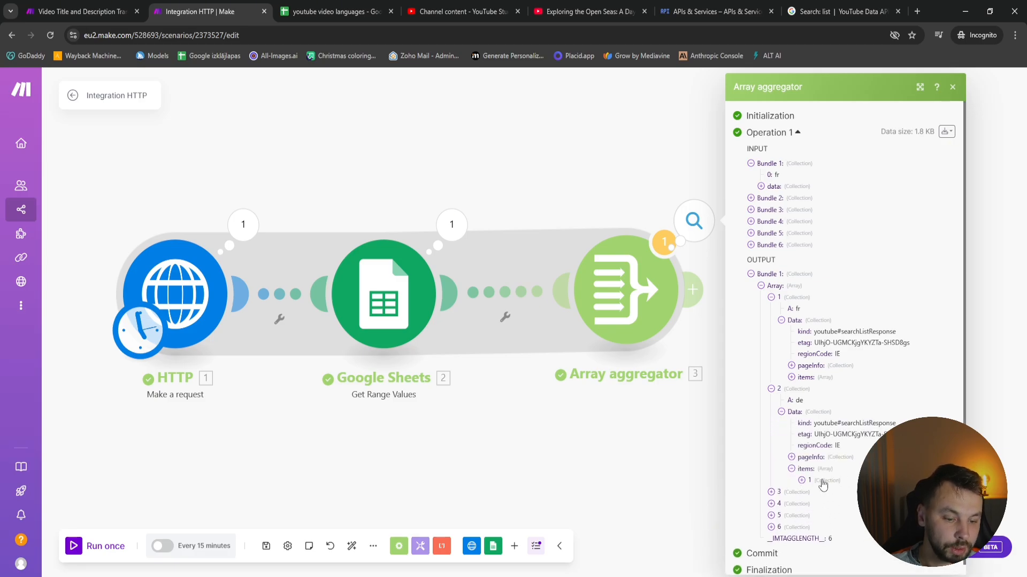
# Examine the items listed for the first two collections in the Array aggregator's output, and close the output
pyautogui.click(822, 483)
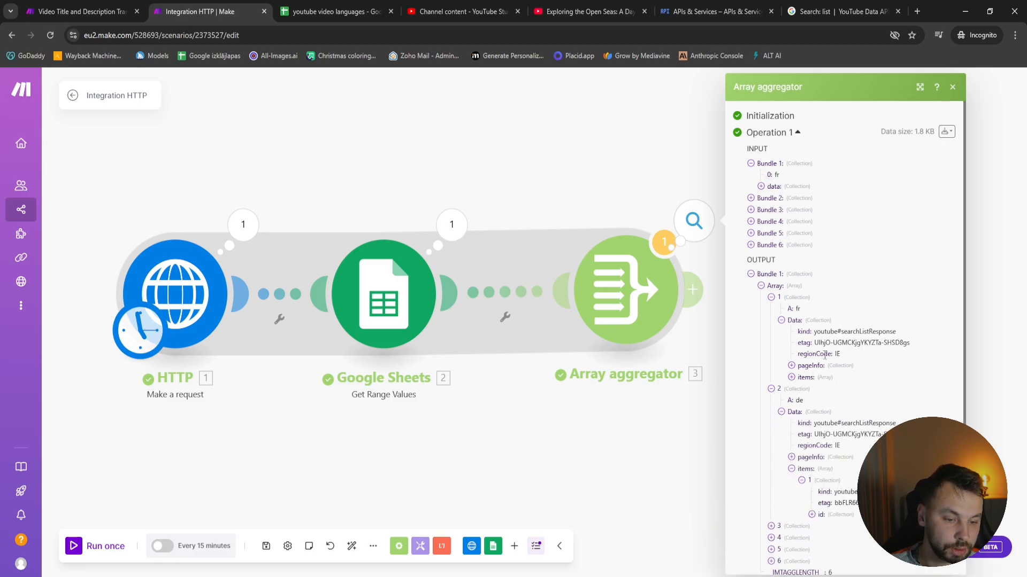
pyautogui.click(807, 377)
pyautogui.click(809, 388)
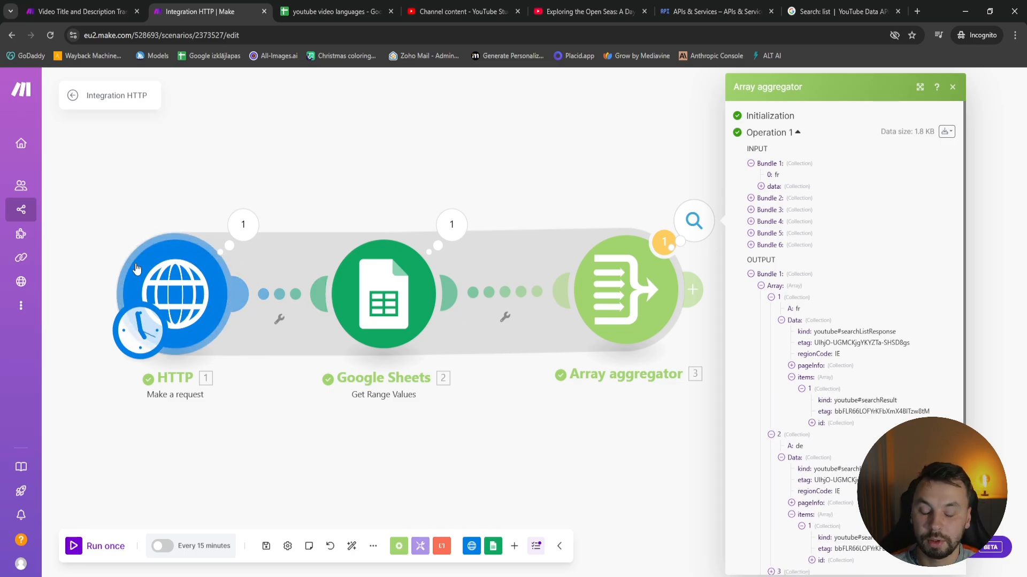
pyautogui.click(448, 437)
# Add a Flow Control Iterator after the Array aggregator
pyautogui.moveTo(764, 358); pyautogui.dragTo(482, 365)
pyautogui.scroll(-2, 482, 365)
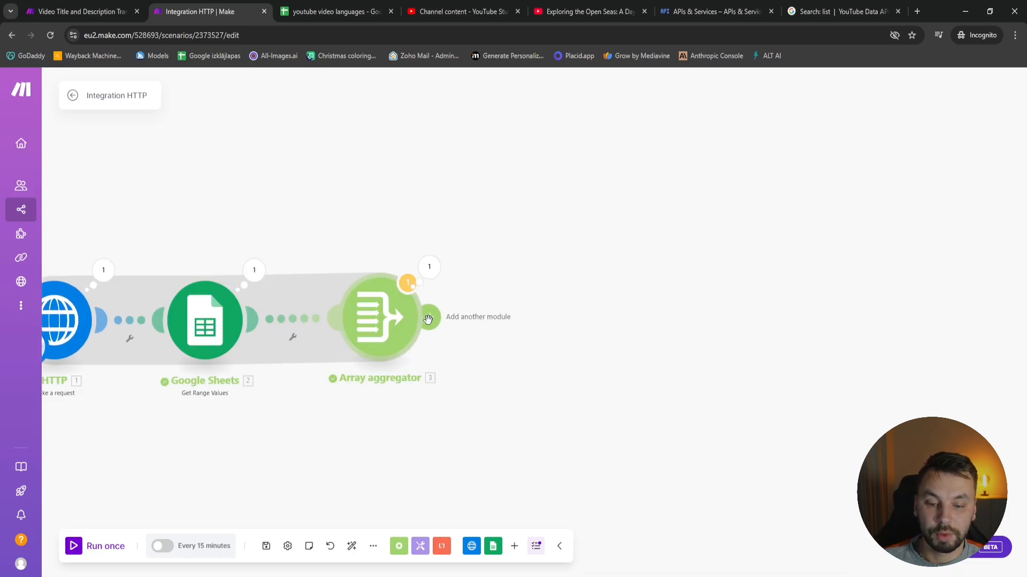
pyautogui.click(430, 320)
pyautogui.click(542, 321)
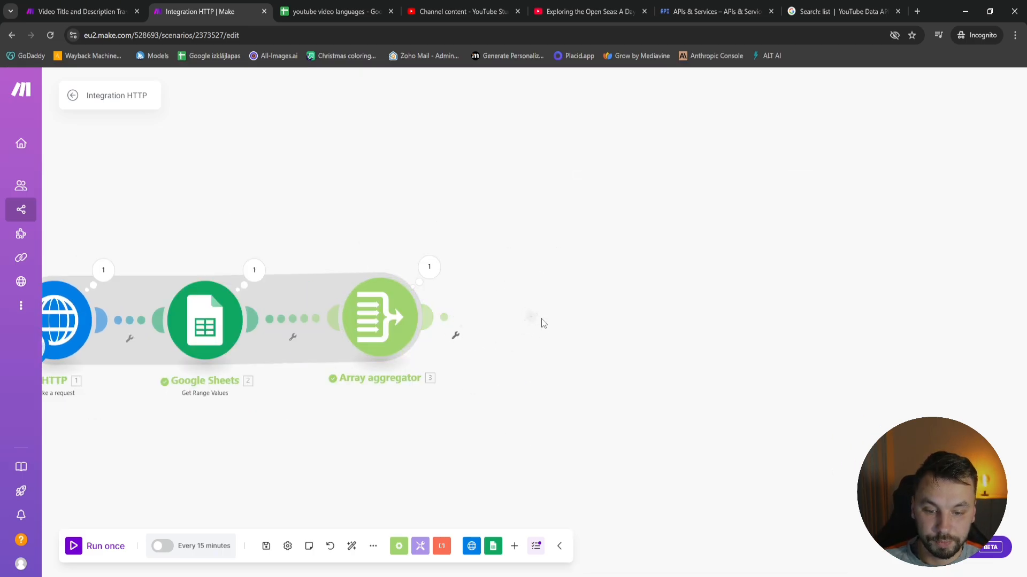
pyautogui.click(398, 546)
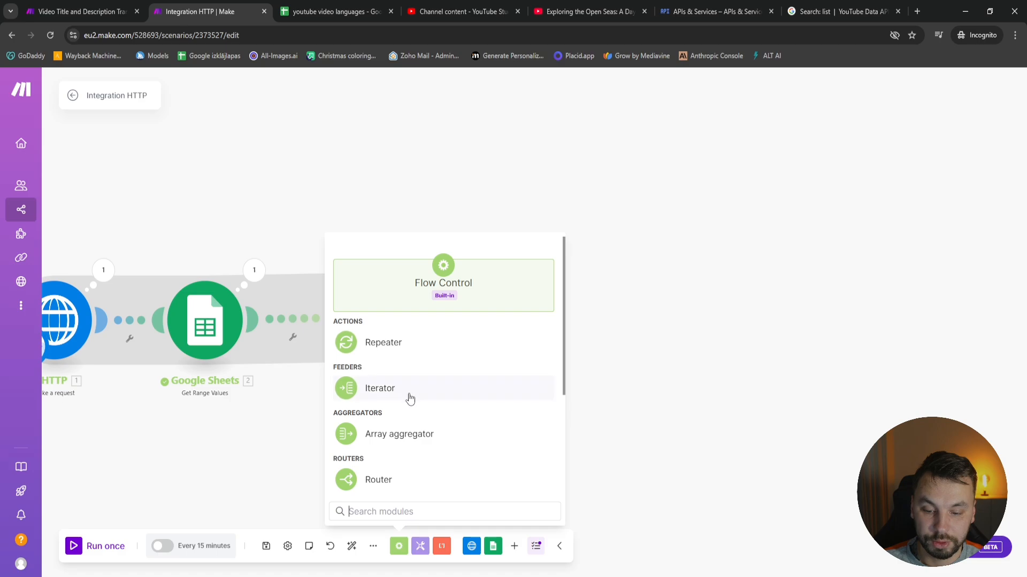
pyautogui.moveTo(408, 396); pyautogui.dragTo(559, 315)
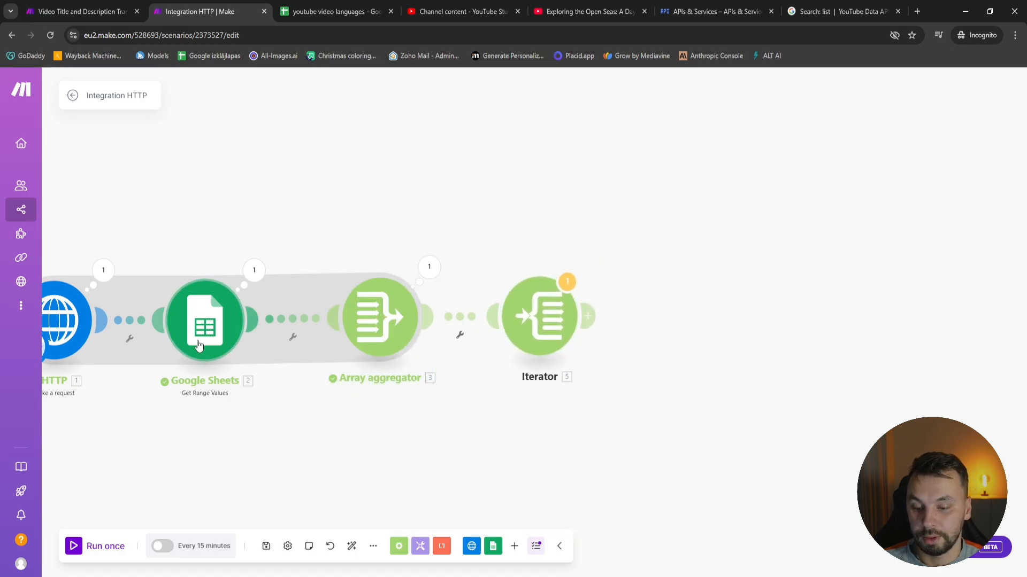
# Review the list of collections in the Array aggregator's output bundle
pyautogui.click(431, 266)
pyautogui.click(487, 339)
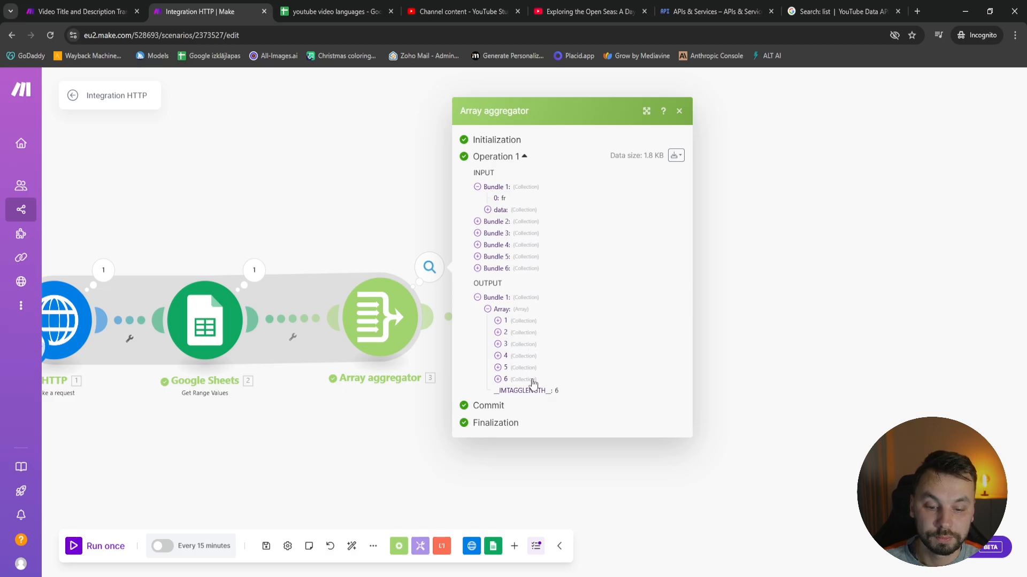
pyautogui.click(679, 110)
# Set the Iterator's array to Array[] from the Array aggregator, save it, and add an empty module after the Iterator
pyautogui.click(540, 316)
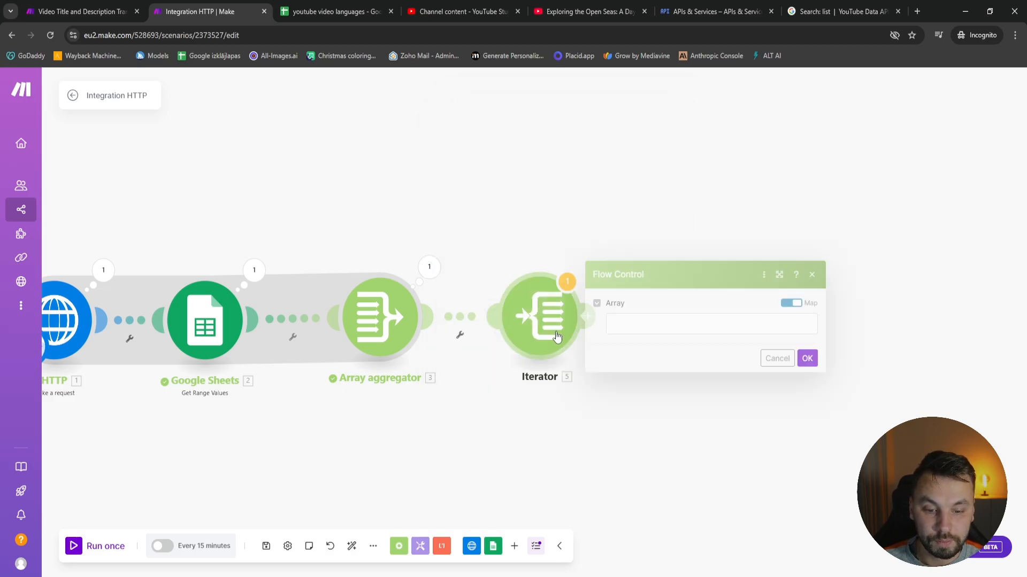
pyautogui.click(838, 357)
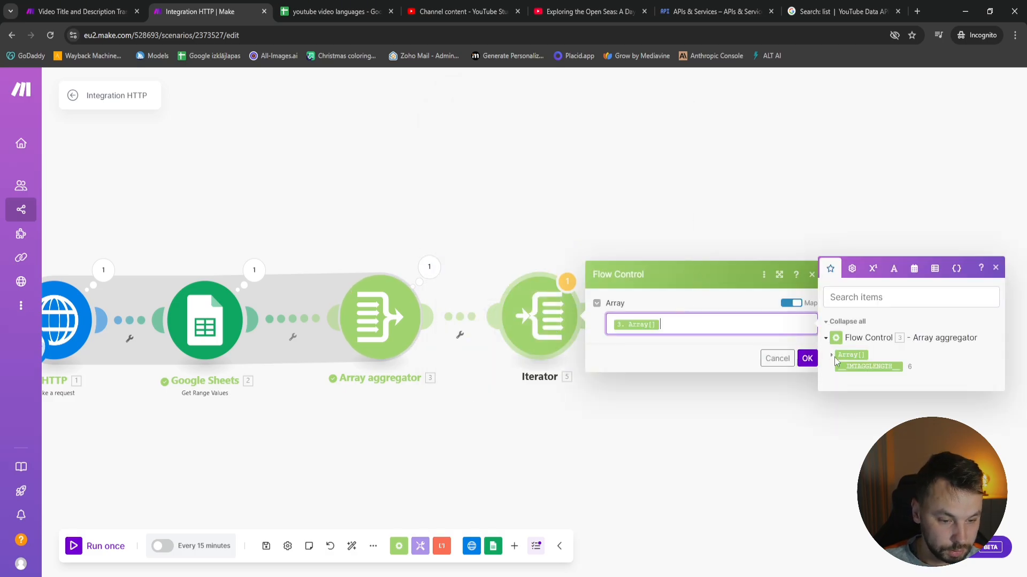
pyautogui.click(832, 355)
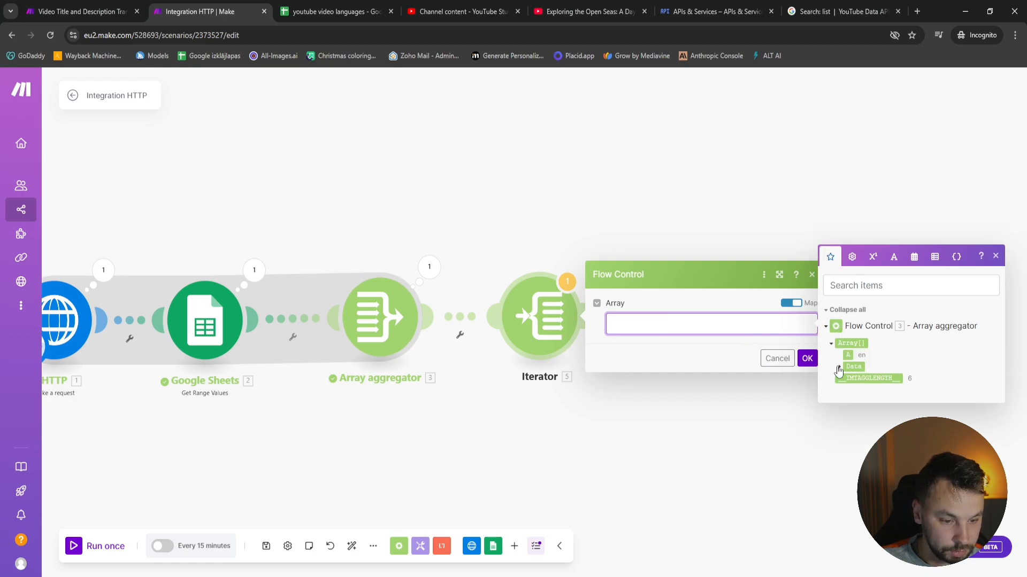
pyautogui.click(807, 358)
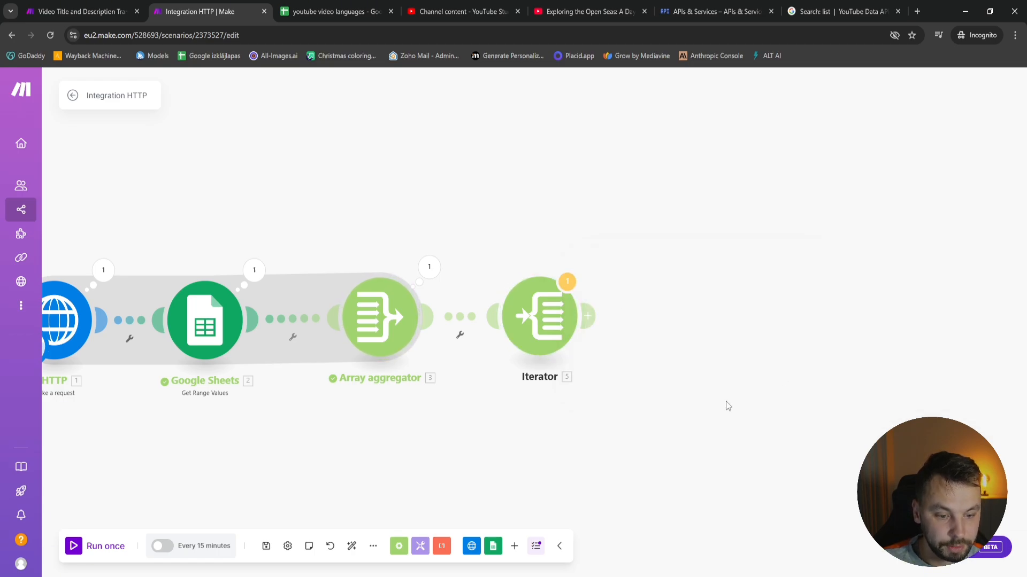
pyautogui.moveTo(607, 412); pyautogui.dragTo(412, 378)
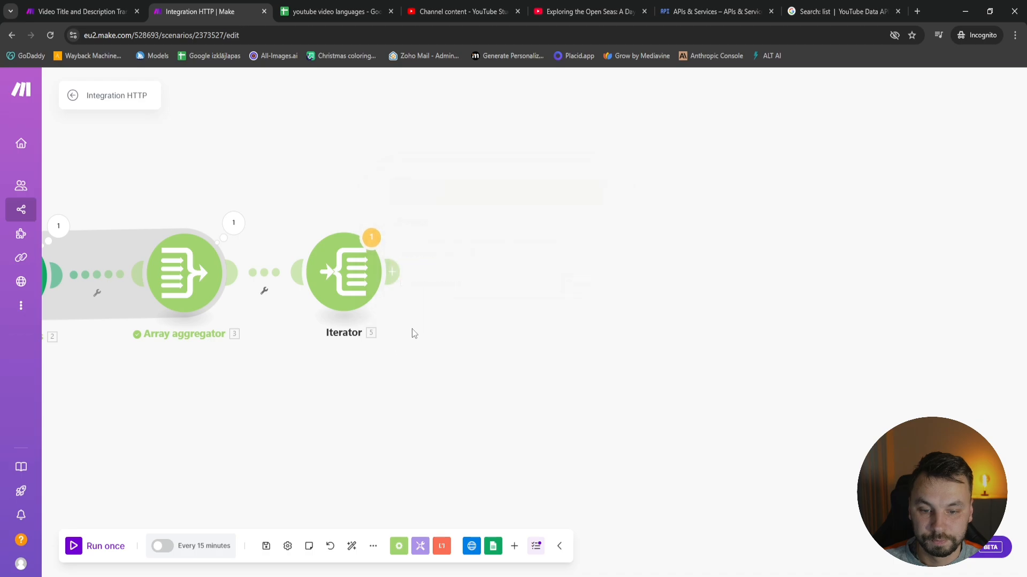
pyautogui.click(391, 272)
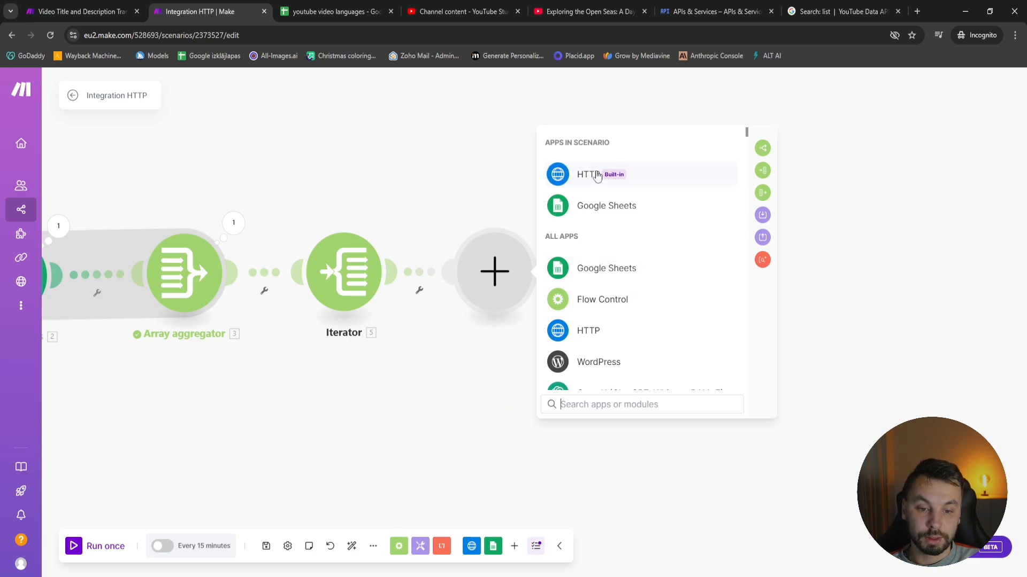
# Switch to YouTube Studio and view the sailing video's subtitle languages and its original English title and description
pyautogui.click(460, 11)
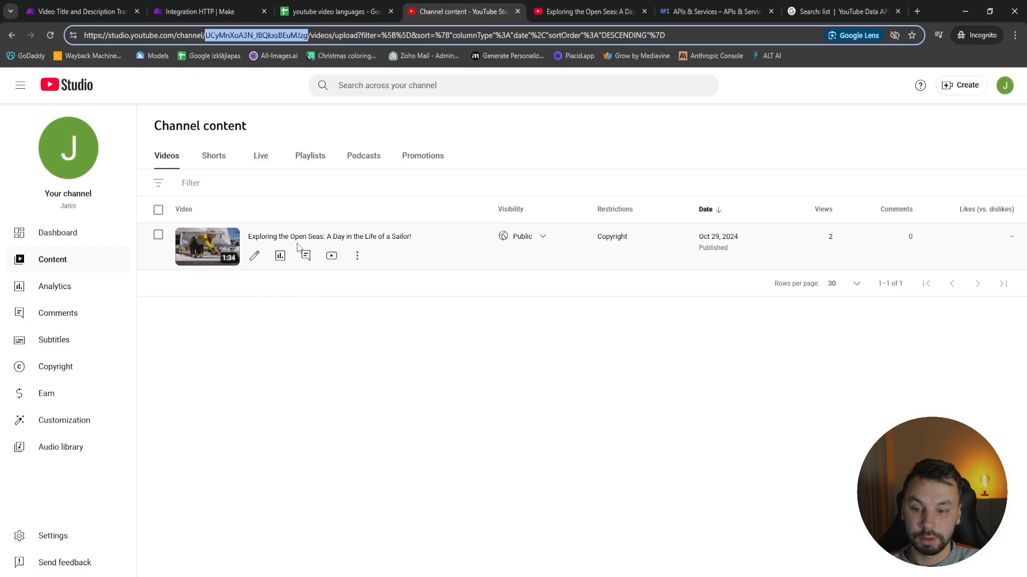
pyautogui.click(54, 340)
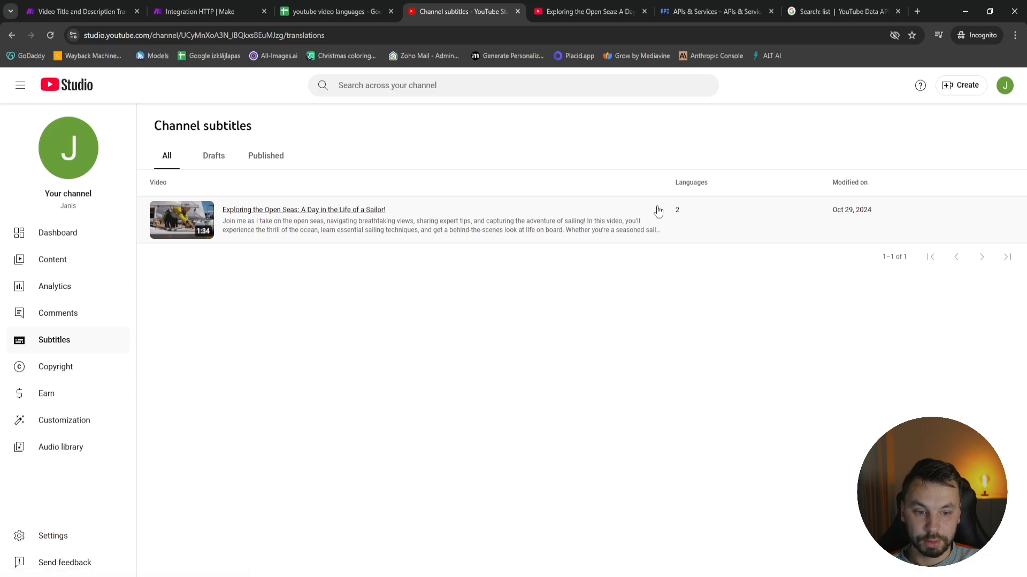
pyautogui.click(511, 216)
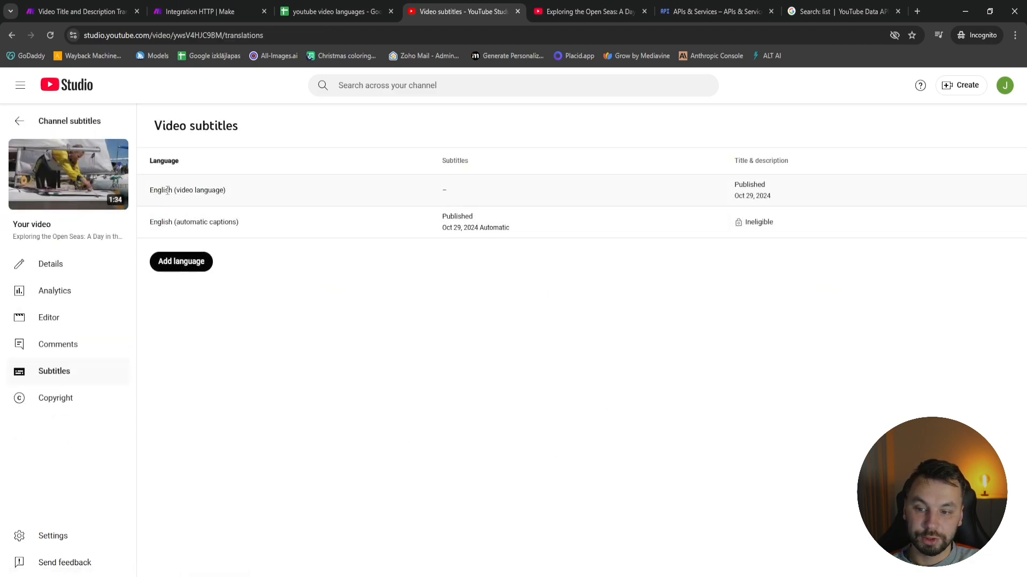
pyautogui.click(745, 192)
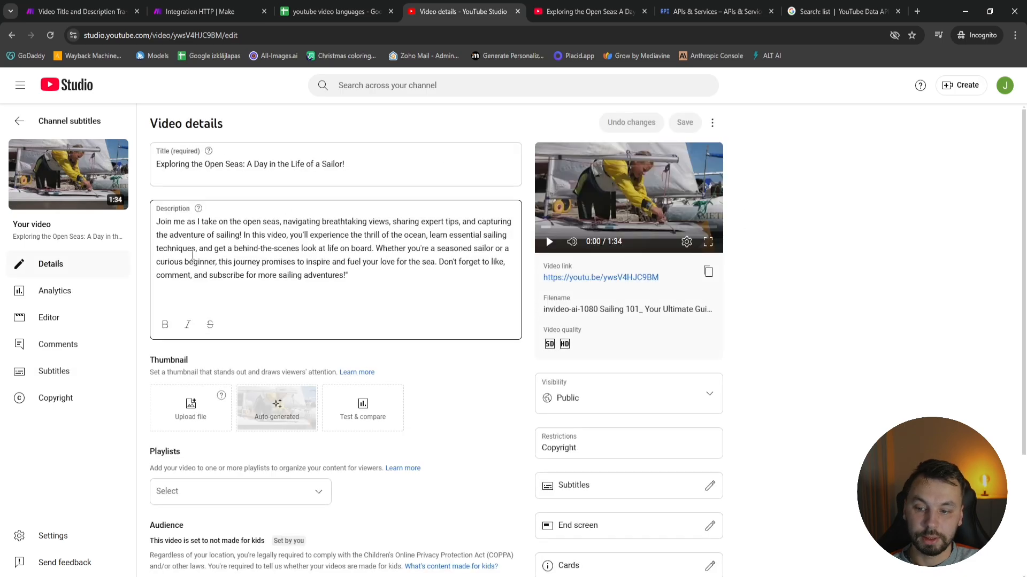
pyautogui.click(19, 121)
pyautogui.click(198, 11)
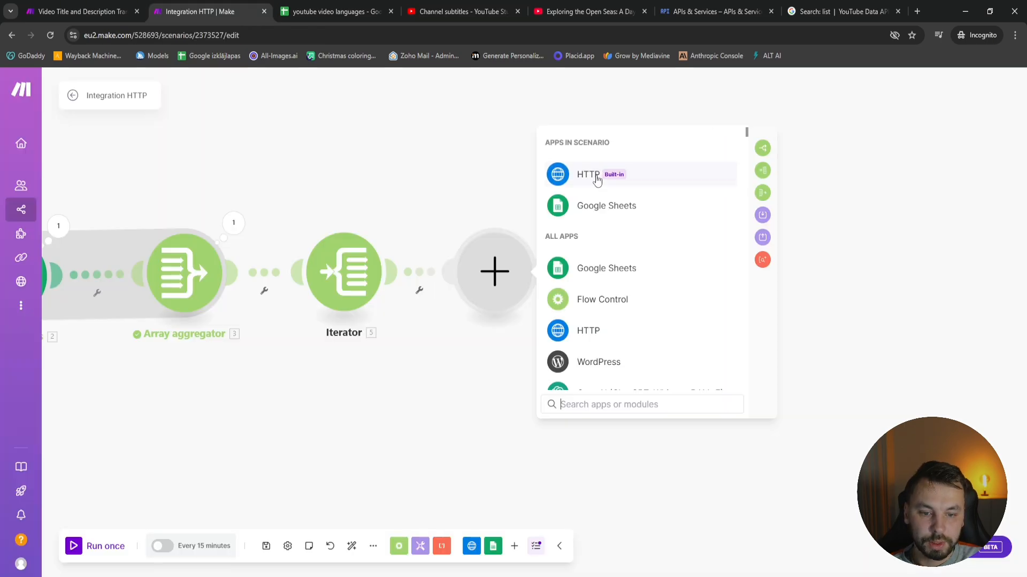
pyautogui.click(596, 181)
pyautogui.scroll(-4, 662, 307)
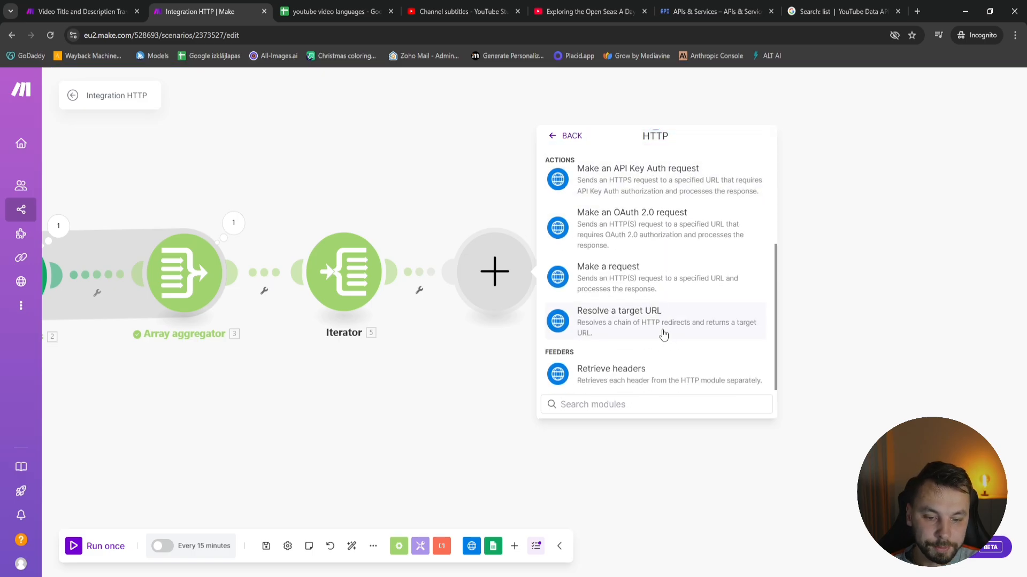
pyautogui.click(653, 273)
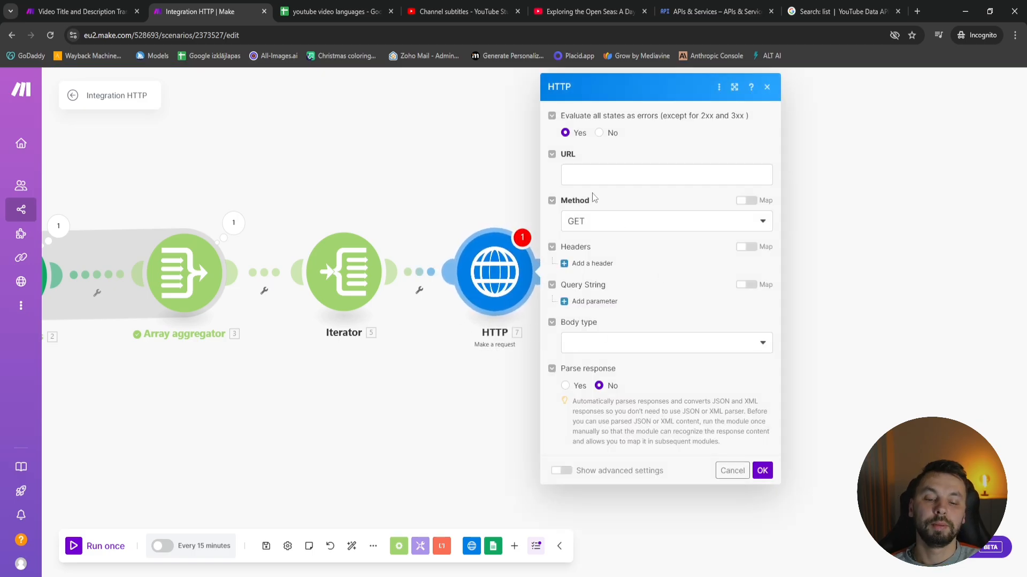
pyautogui.click(573, 181)
pyautogui.write('https://youtube.googleapis.com/youtube/v3/videos?part=snippet&id=&key=')
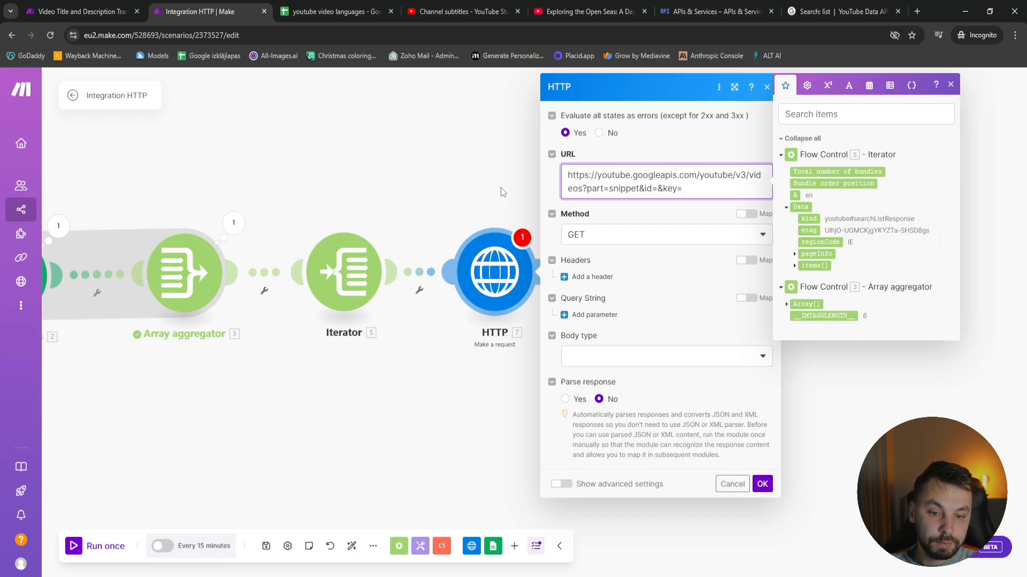
# Copy the API key from the first HTTP module's URL into the key parameter of the new HTTP module's URL
pyautogui.moveTo(75, 201); pyautogui.dragTo(307, 202)
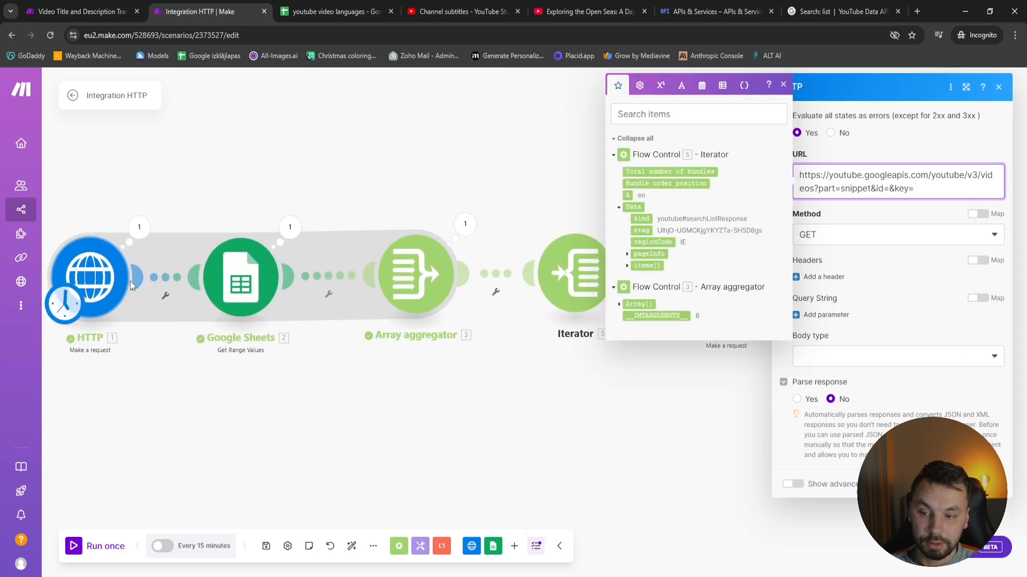
pyautogui.click(92, 278)
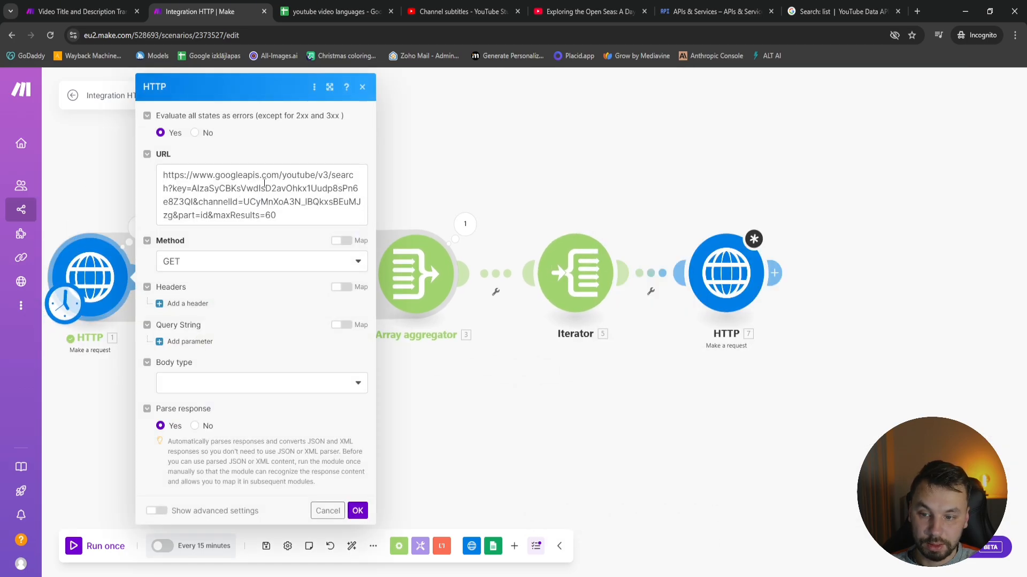
pyautogui.click(726, 273)
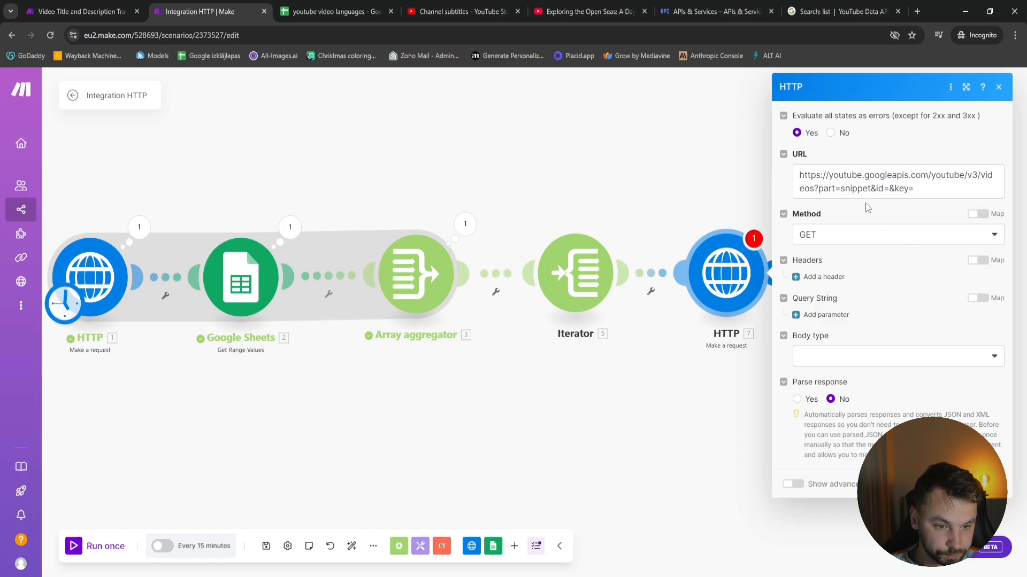
pyautogui.click(931, 190)
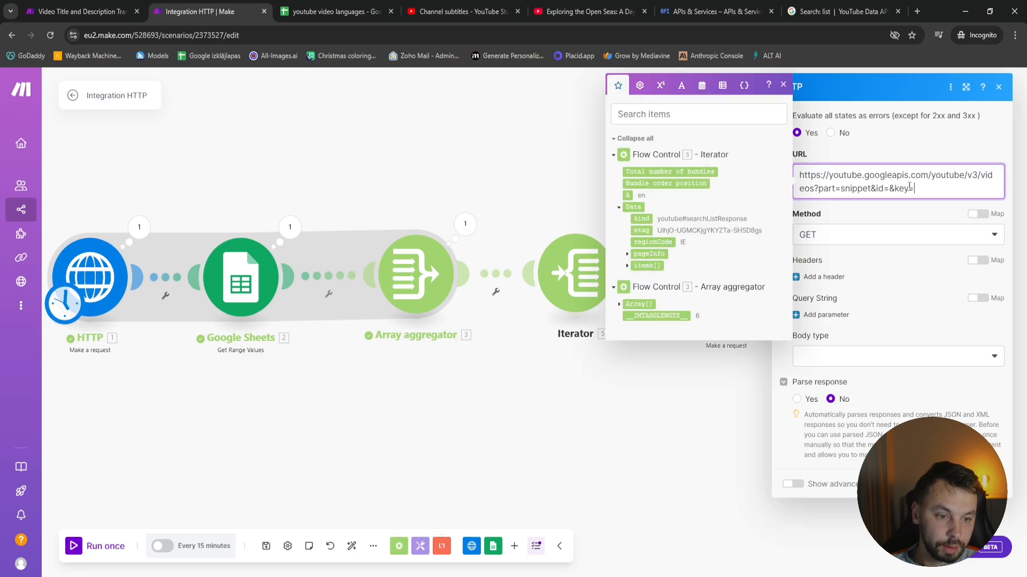
pyautogui.click(90, 272)
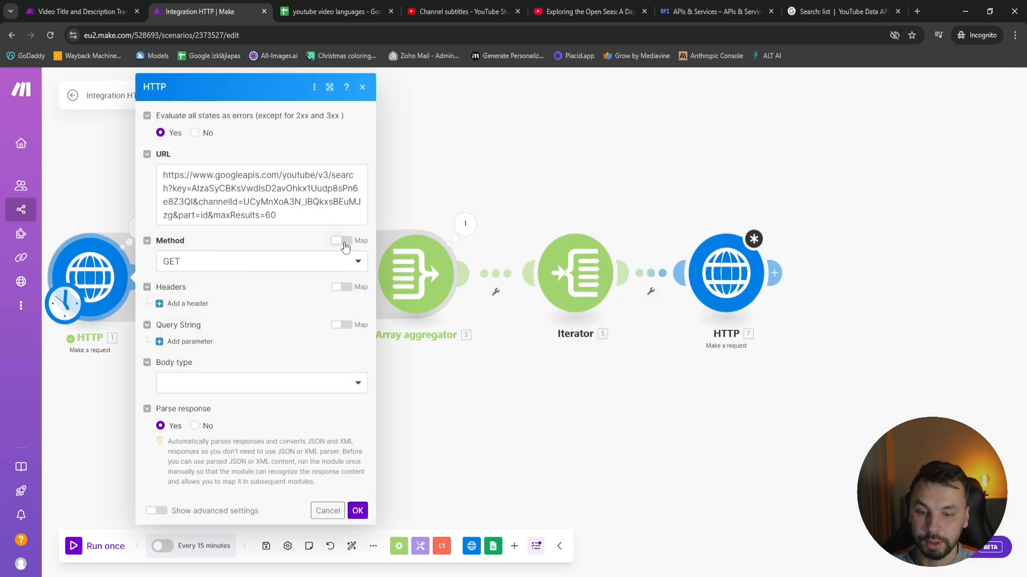
pyautogui.click(192, 188)
pyautogui.doubleClick(193, 188)
pyautogui.hotkey('ctrl', 'c')
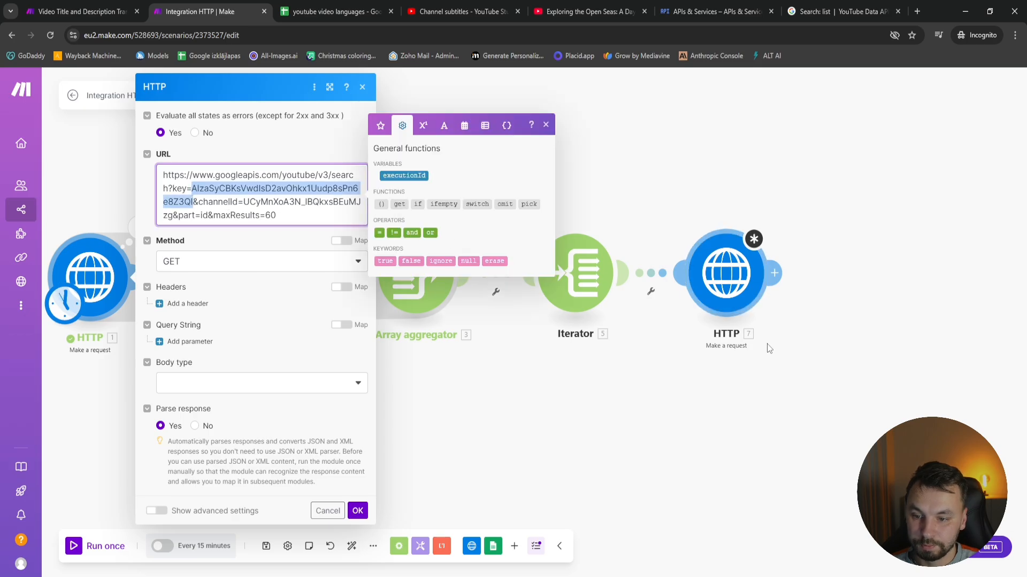
pyautogui.click(726, 273)
pyautogui.click(877, 188)
pyautogui.hotkey('ctrl', 'v')
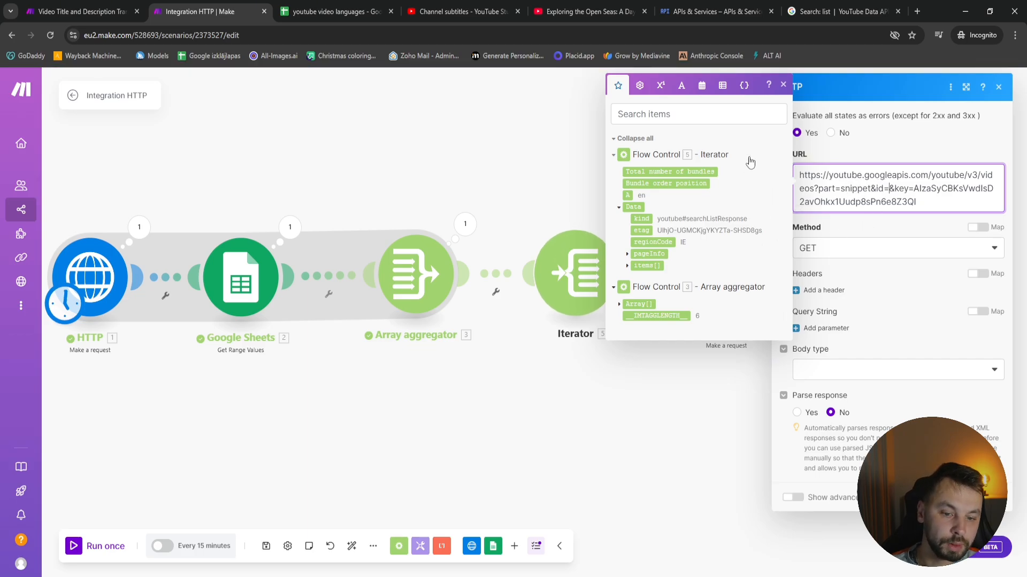
# Map the Iterator's videoId of the first item into the URL's id parameter, and save the HTTP module
pyautogui.click(628, 266)
pyautogui.click(636, 302)
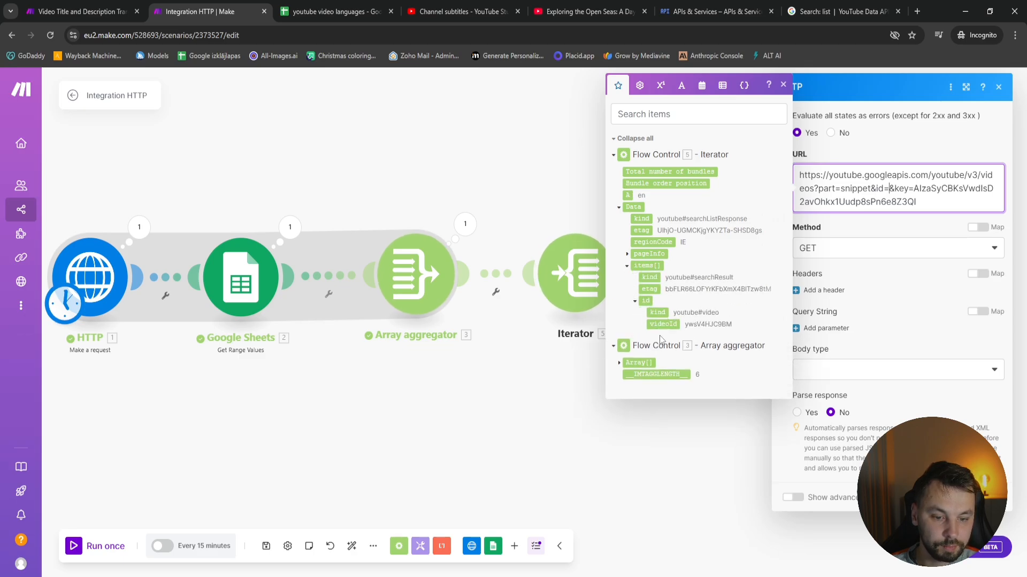
pyautogui.click(663, 324)
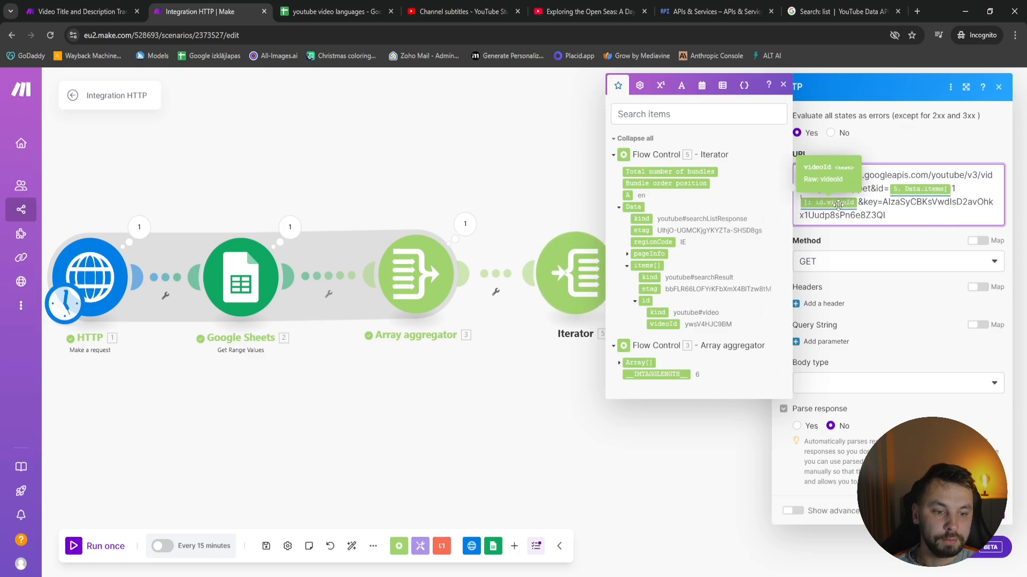
pyautogui.click(608, 401)
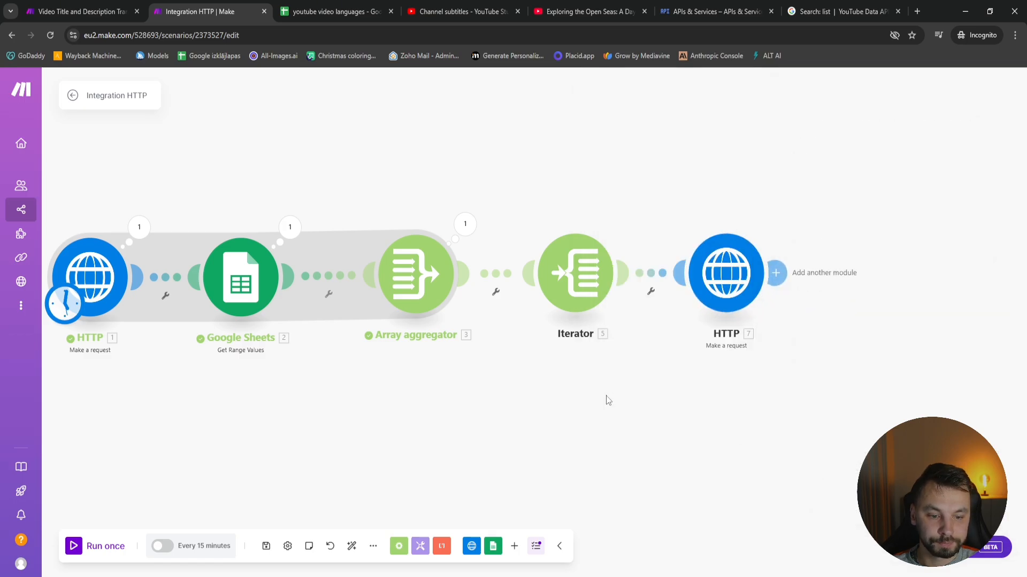
# Run the scenario once and examine the input and output of each operation in the second HTTP module
pyautogui.click(74, 548)
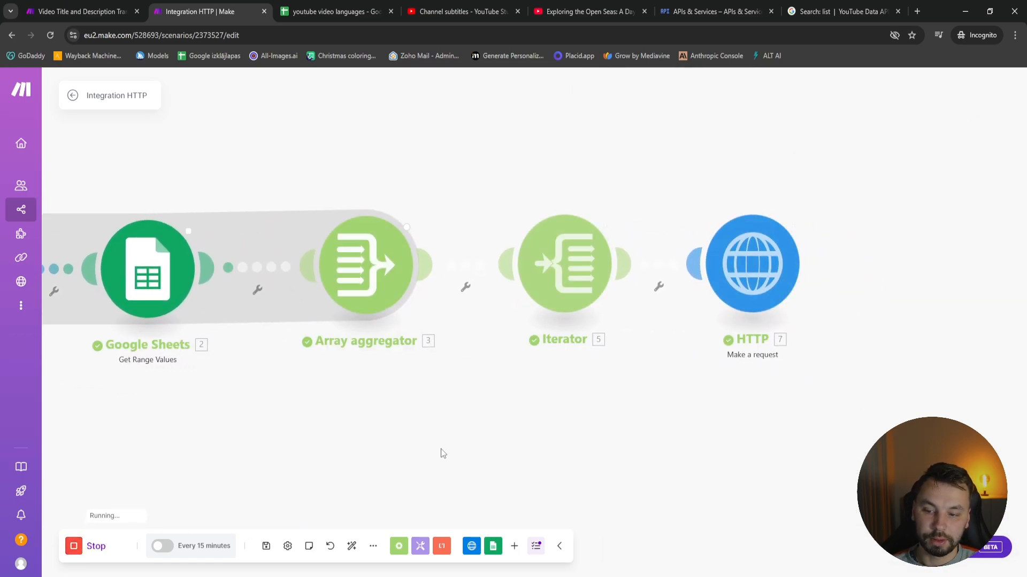
pyautogui.click(745, 256)
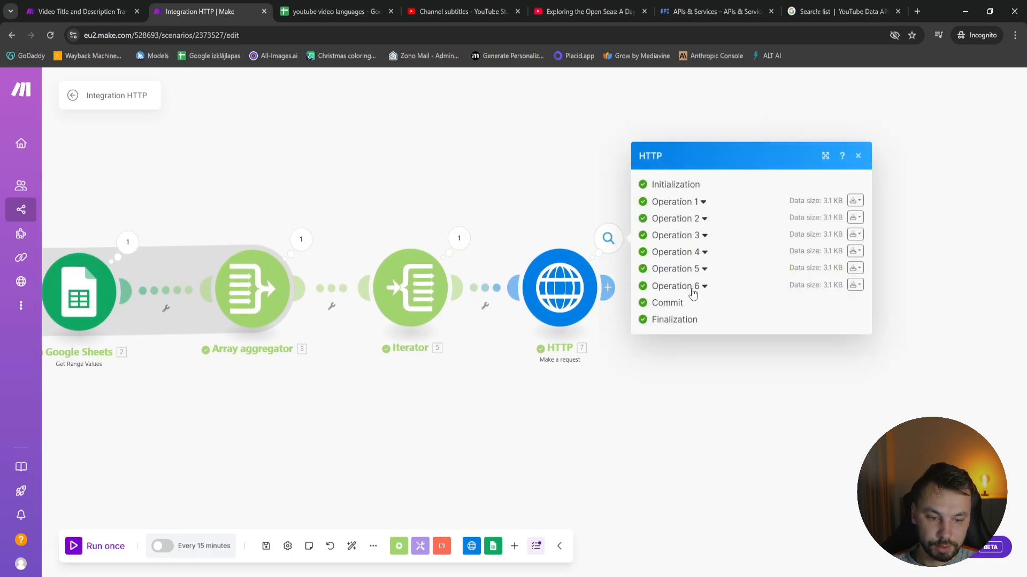
pyautogui.click(693, 288)
pyautogui.click(697, 201)
pyautogui.click(698, 183)
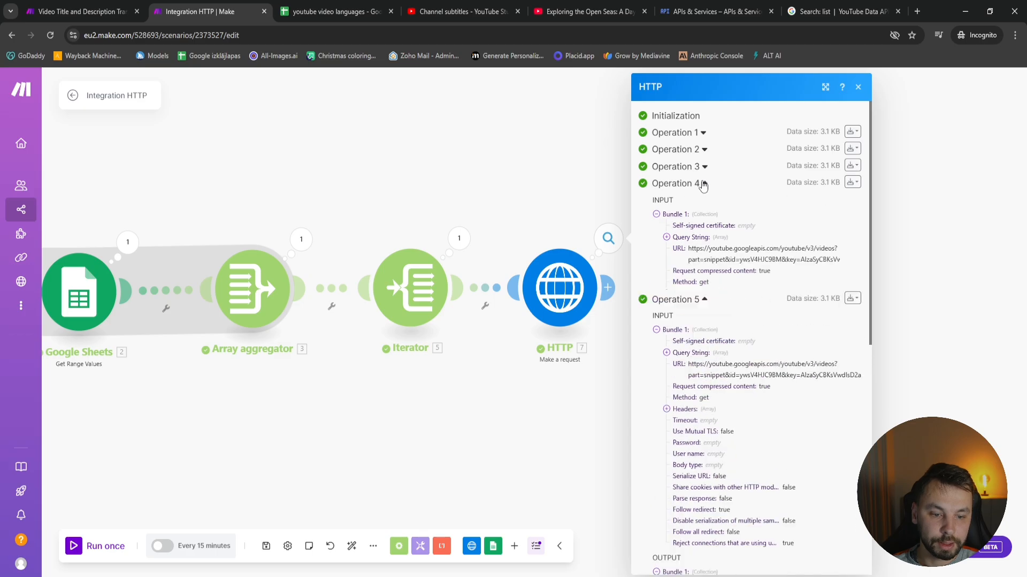
pyautogui.click(698, 167)
pyautogui.click(695, 150)
pyautogui.click(675, 133)
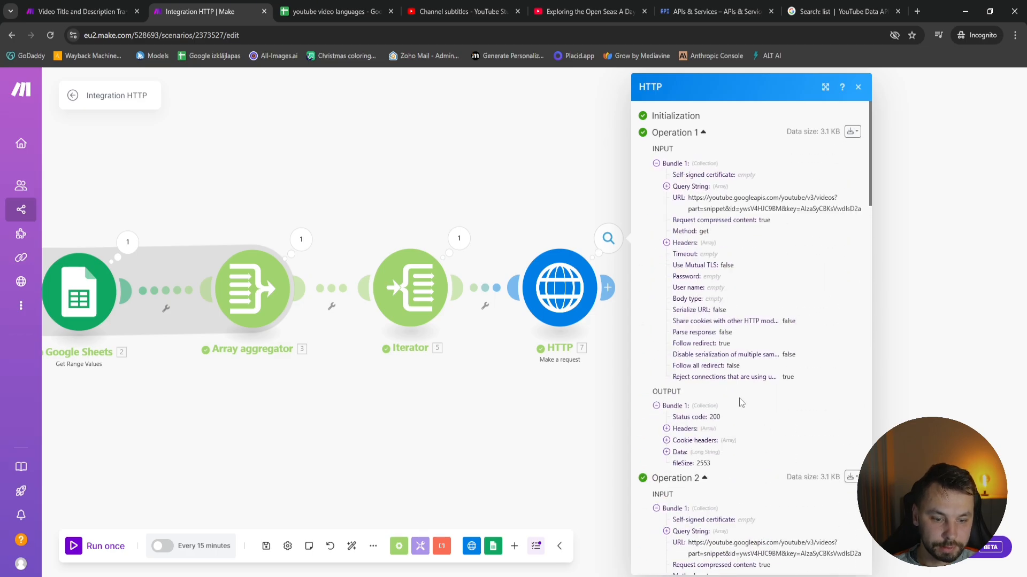
# Examine the returned snippet data of Operation 1 in the second HTTP module, including the video's title and description, and close the results
pyautogui.scroll(-2, 684, 388)
pyautogui.click(690, 399)
pyautogui.scroll(-3, 717, 348)
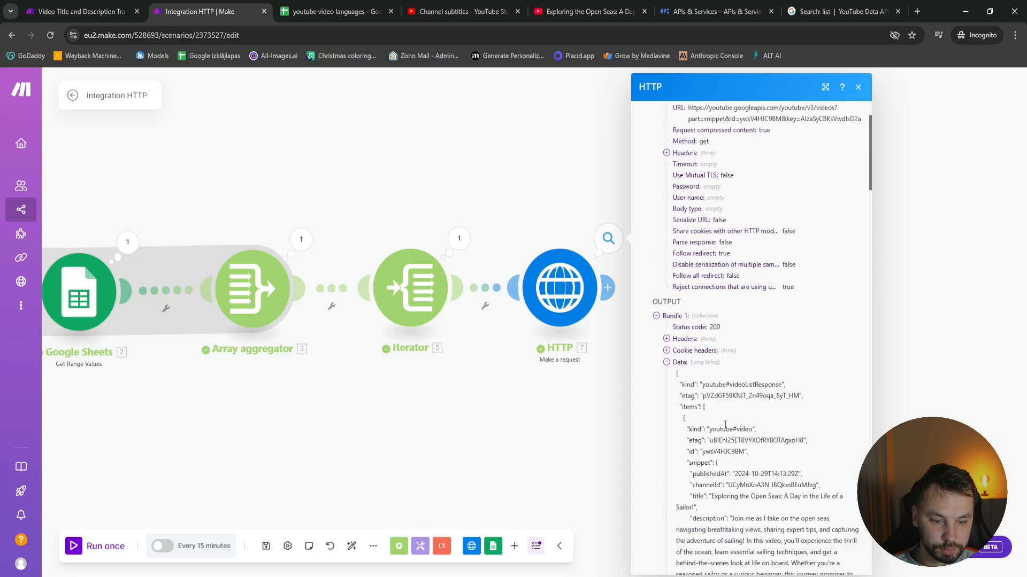
pyautogui.scroll(-2, 748, 419)
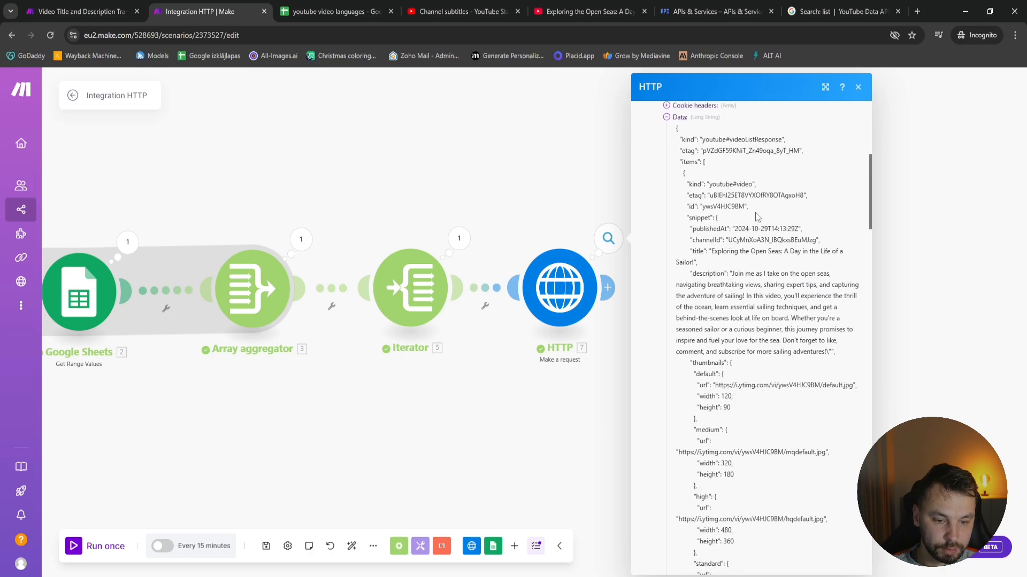
pyautogui.moveTo(715, 252); pyautogui.dragTo(829, 352)
pyautogui.click(896, 300)
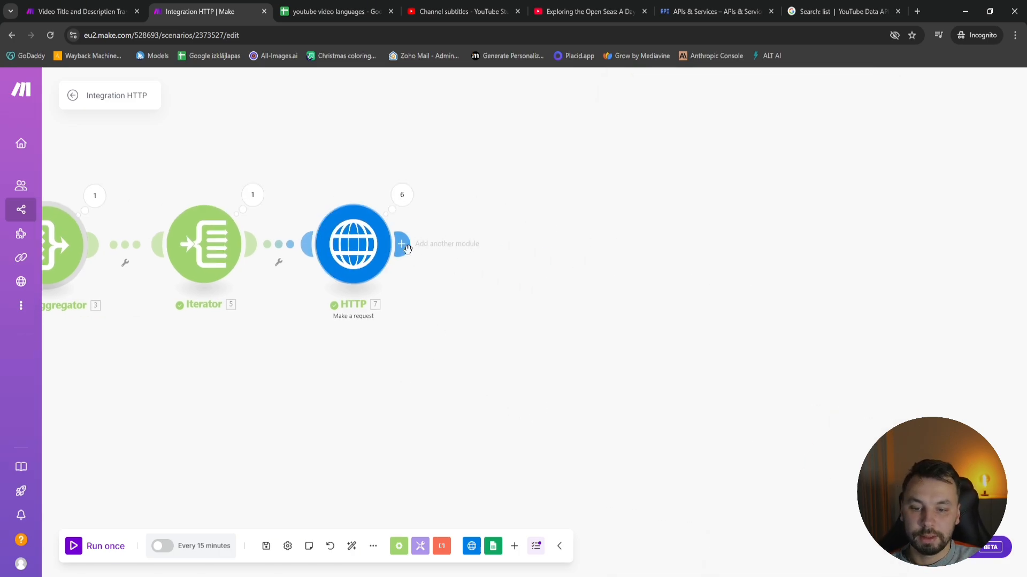
# Add an OpenAI (ChatGPT, Whisper, DALL-E) Create a Completion module after the second HTTP module
pyautogui.click(403, 245)
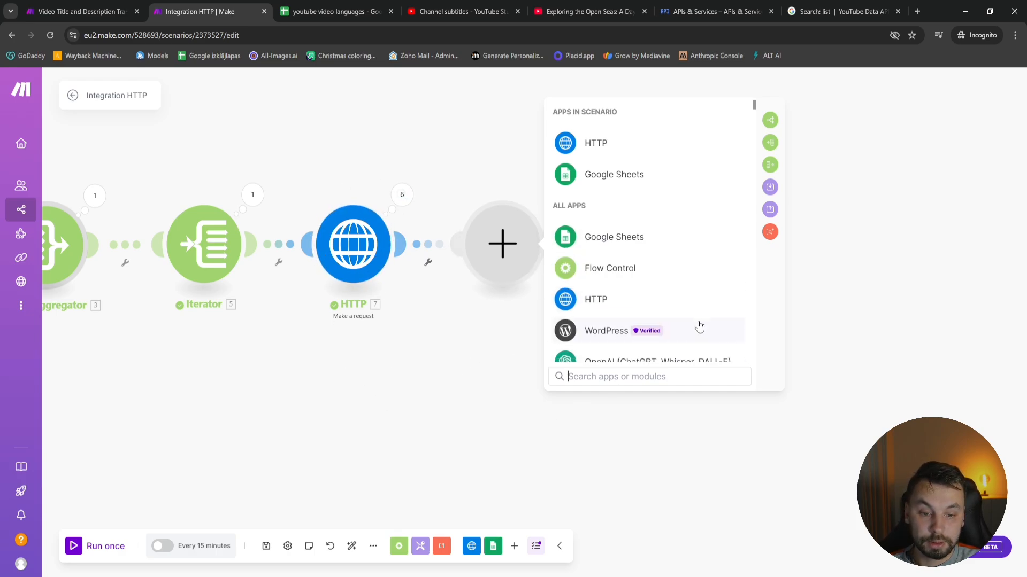
pyautogui.scroll(-4, 692, 324)
pyautogui.scroll(-9, 680, 261)
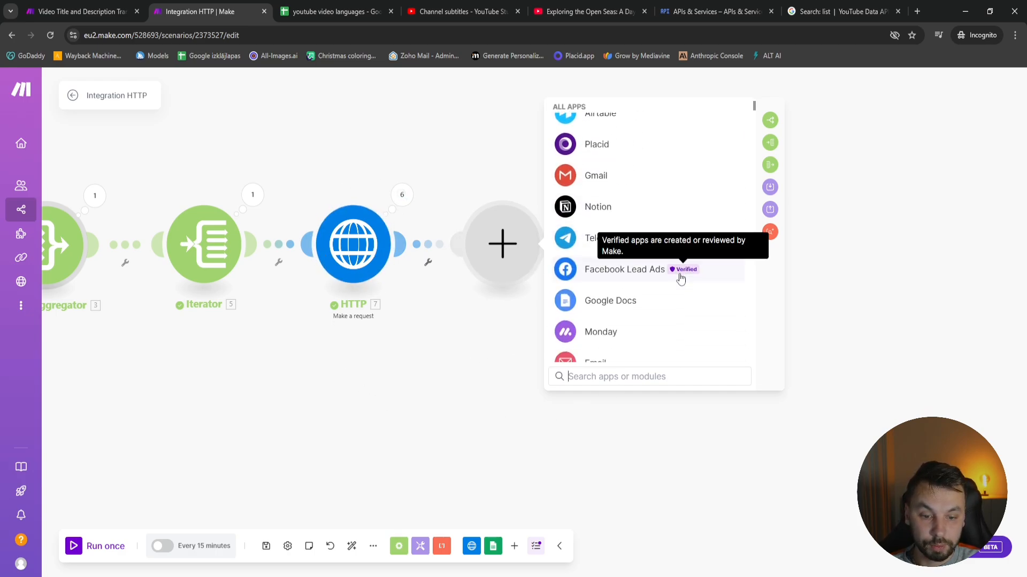
pyautogui.scroll(-3, 674, 256)
pyautogui.scroll(10, 667, 245)
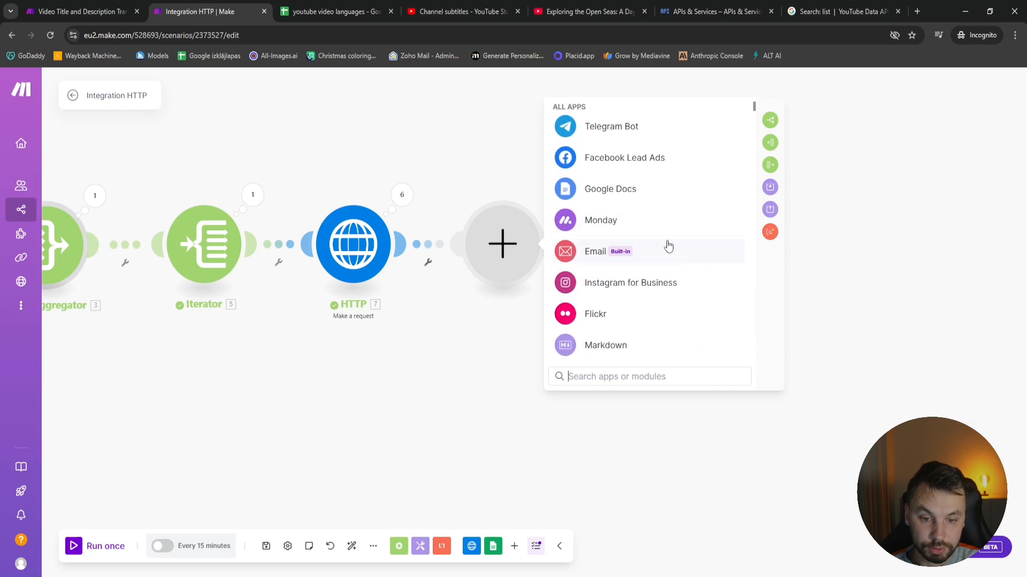
pyautogui.write('open')
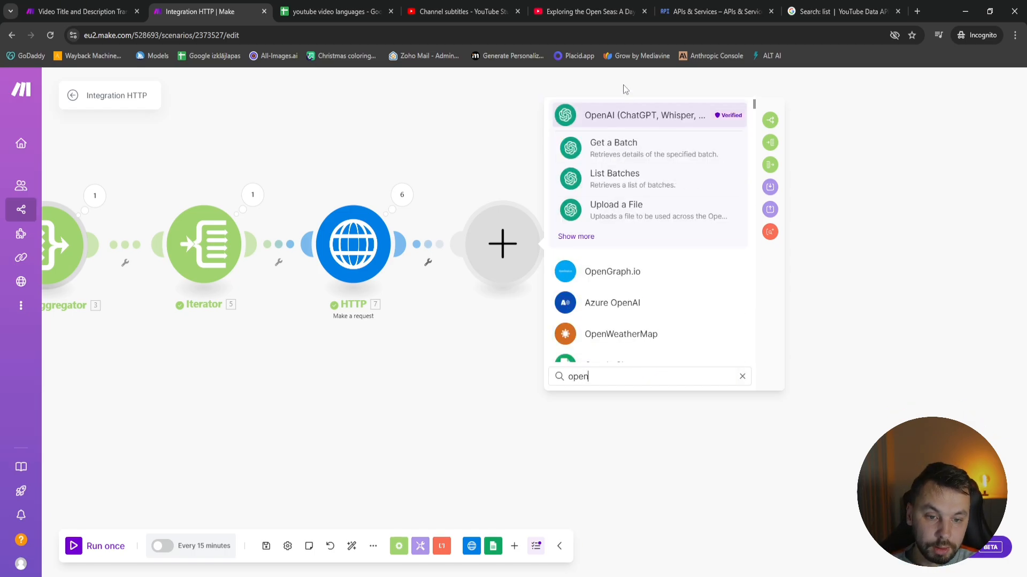
pyautogui.click(624, 117)
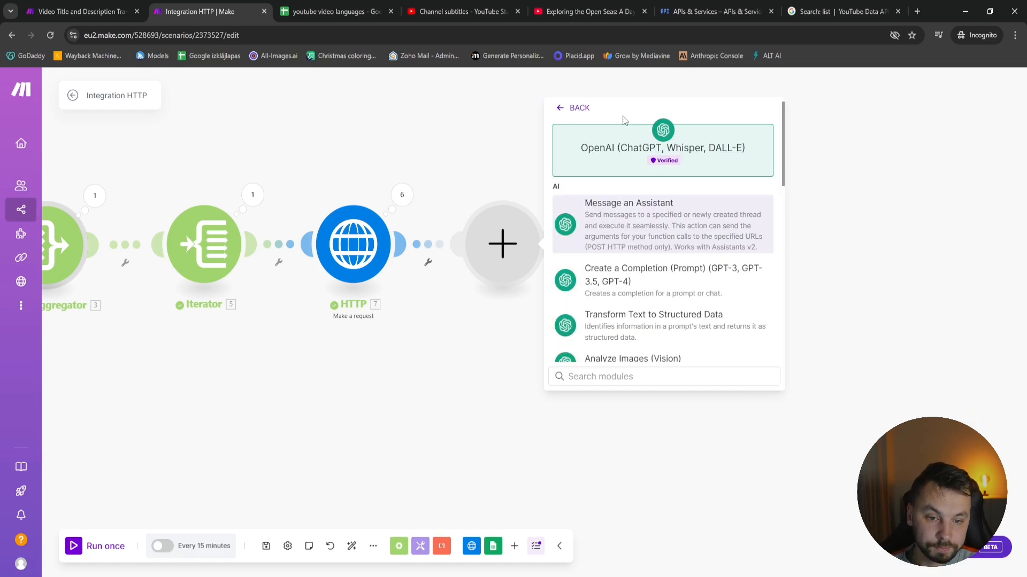
pyautogui.scroll(-3, 658, 262)
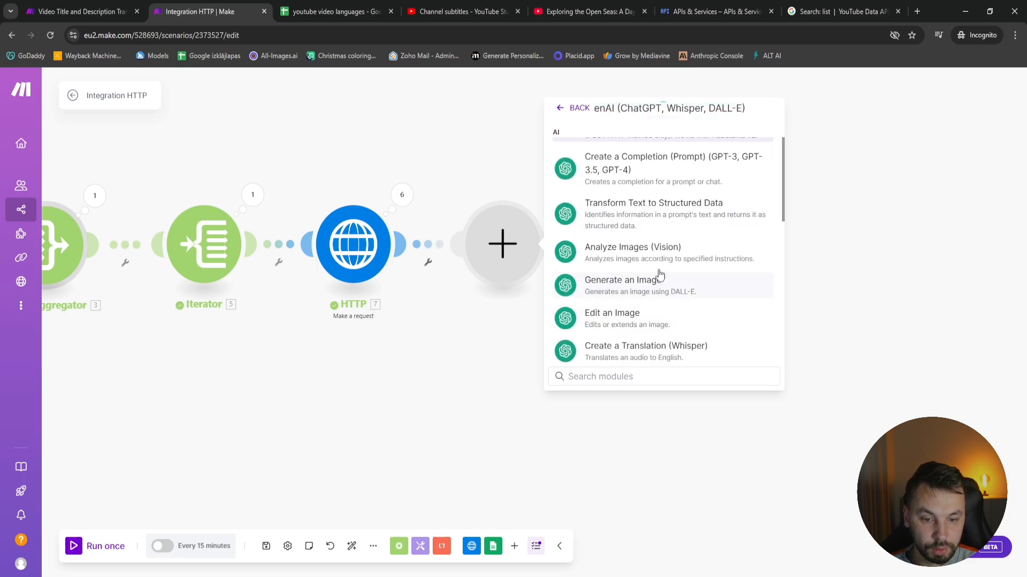
pyautogui.click(626, 162)
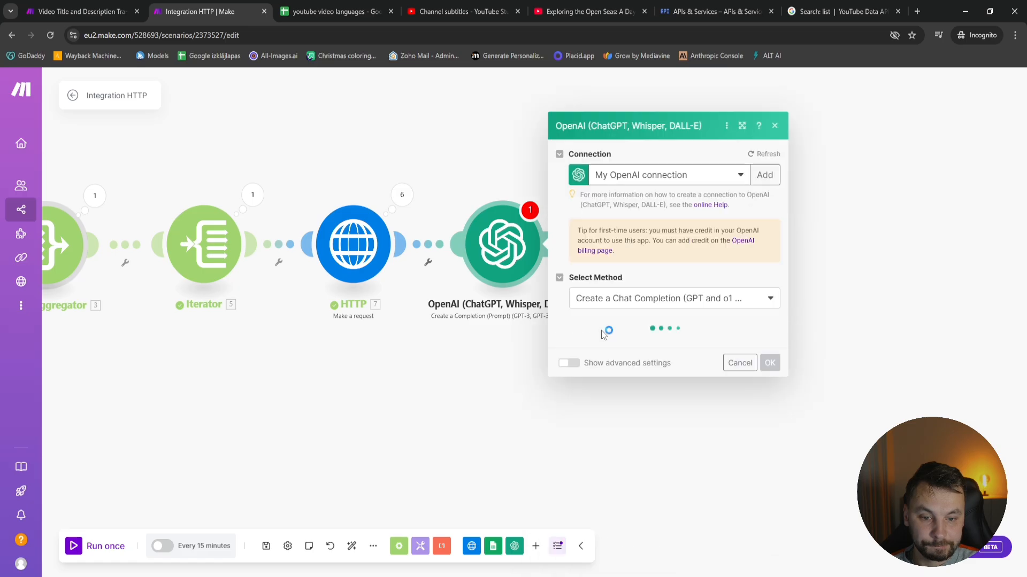
# Review and save the second HTTP module's settings, and set the OpenAI module's model to gpt-4o-mini-2024-07-18 (system)
pyautogui.click(357, 240)
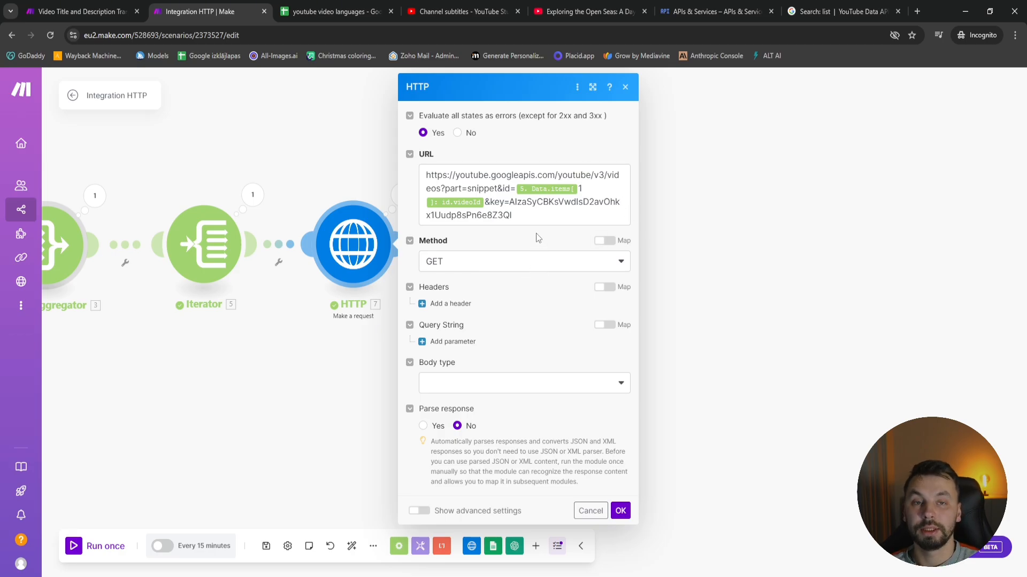
pyautogui.click(620, 511)
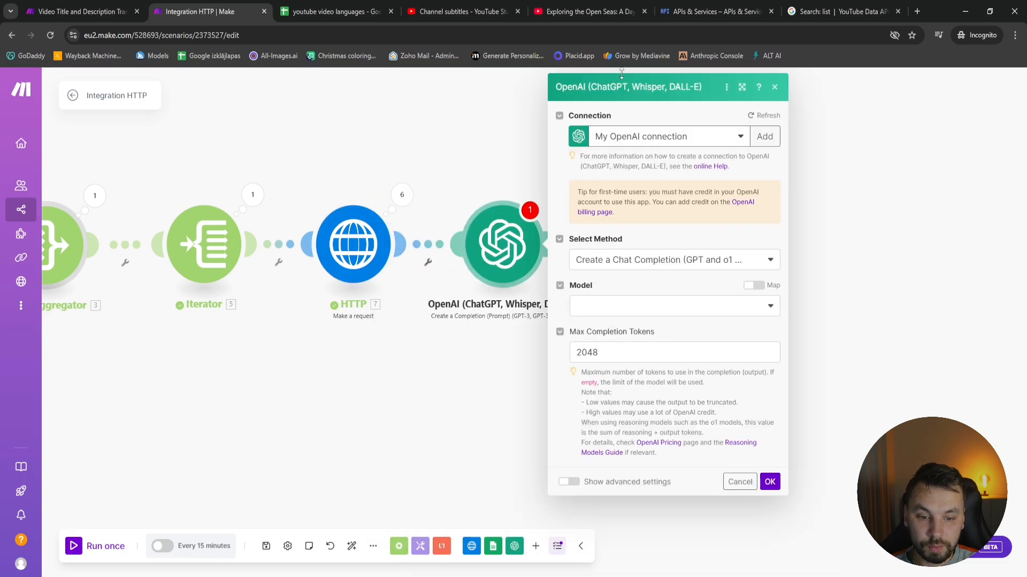
pyautogui.click(612, 304)
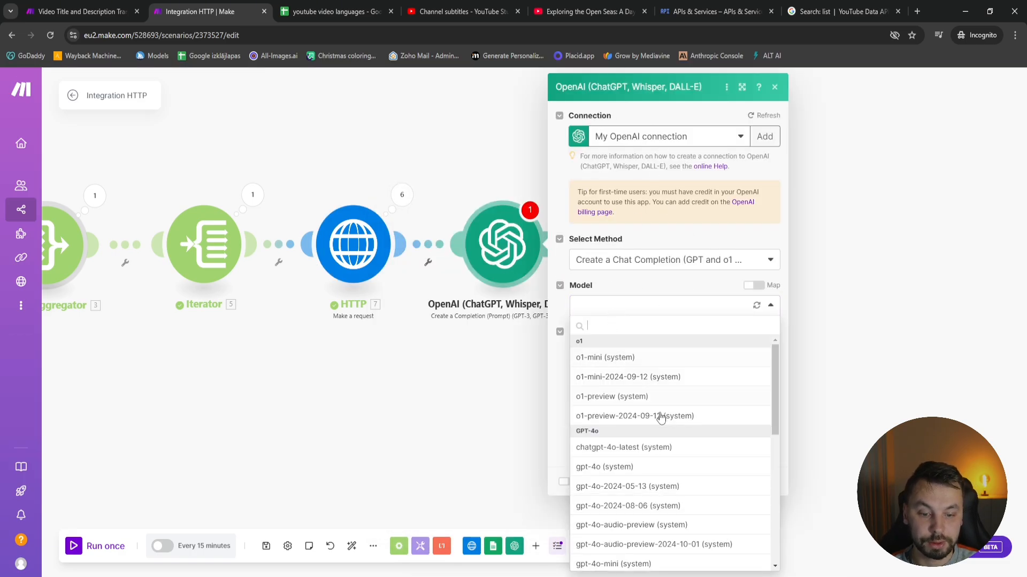
pyautogui.scroll(-3, 658, 428)
pyautogui.scroll(-2, 659, 449)
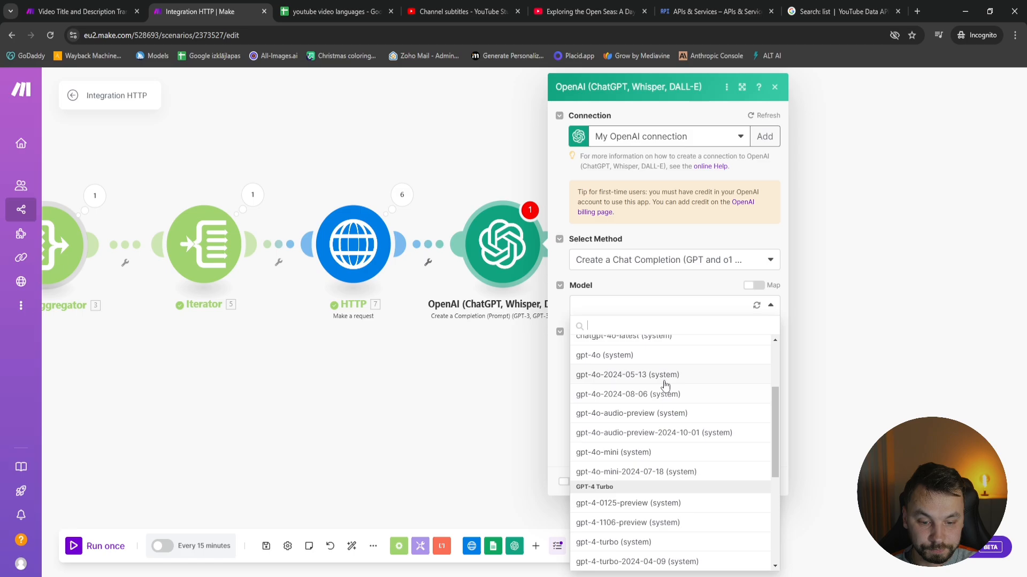
pyautogui.scroll(2, 649, 474)
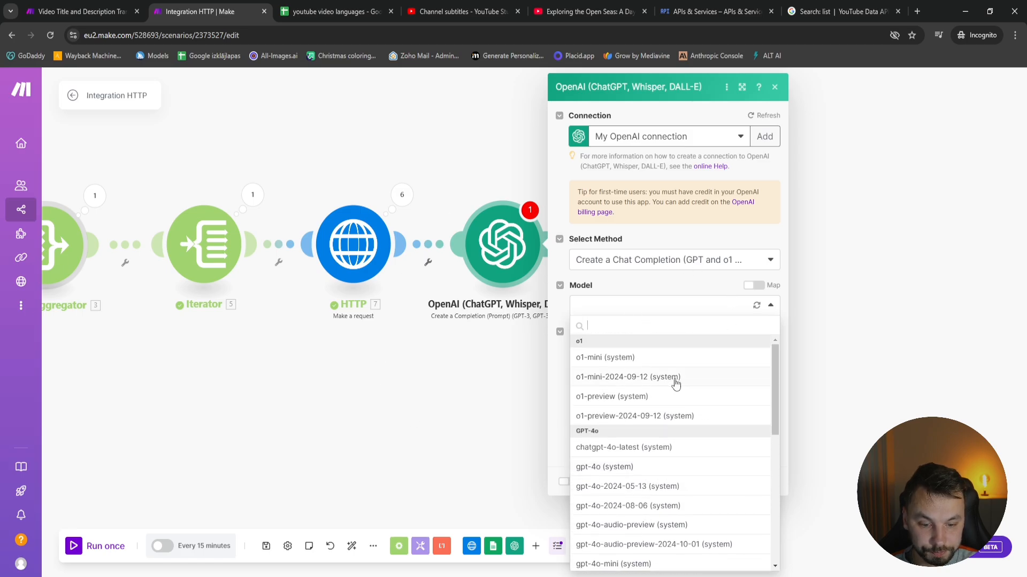
pyautogui.scroll(-4, 684, 454)
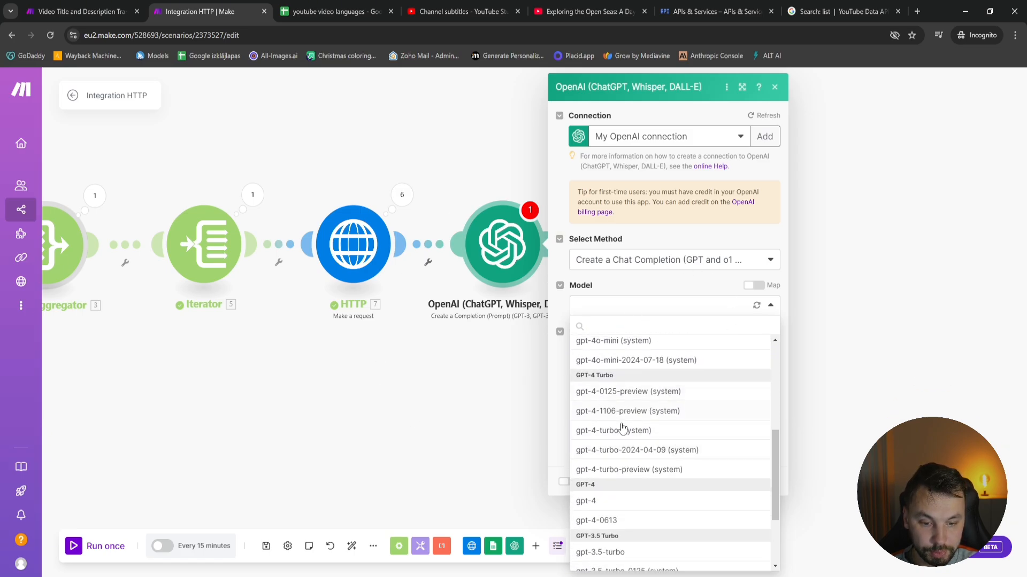
pyautogui.scroll(2, 676, 457)
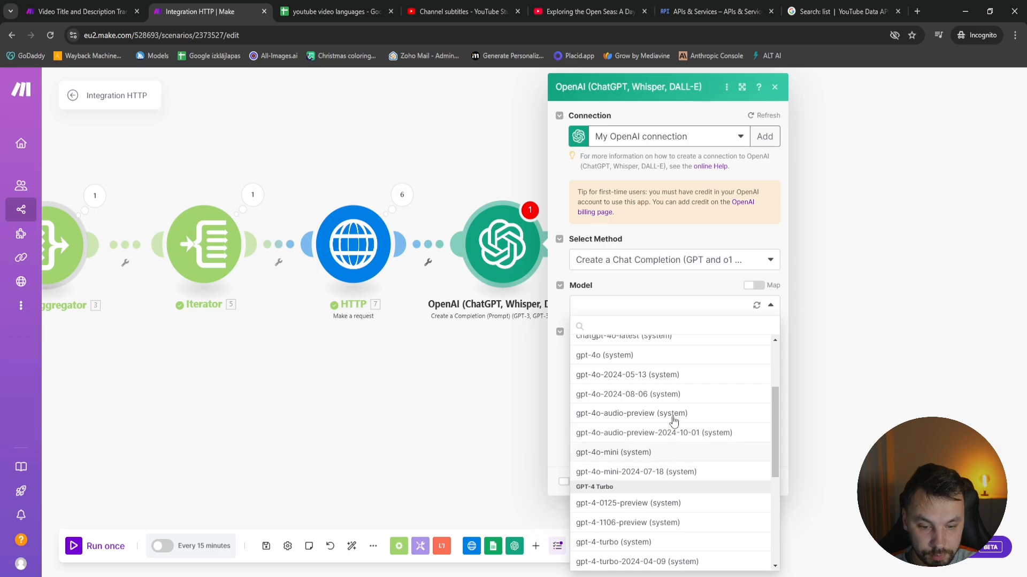
pyautogui.click(668, 473)
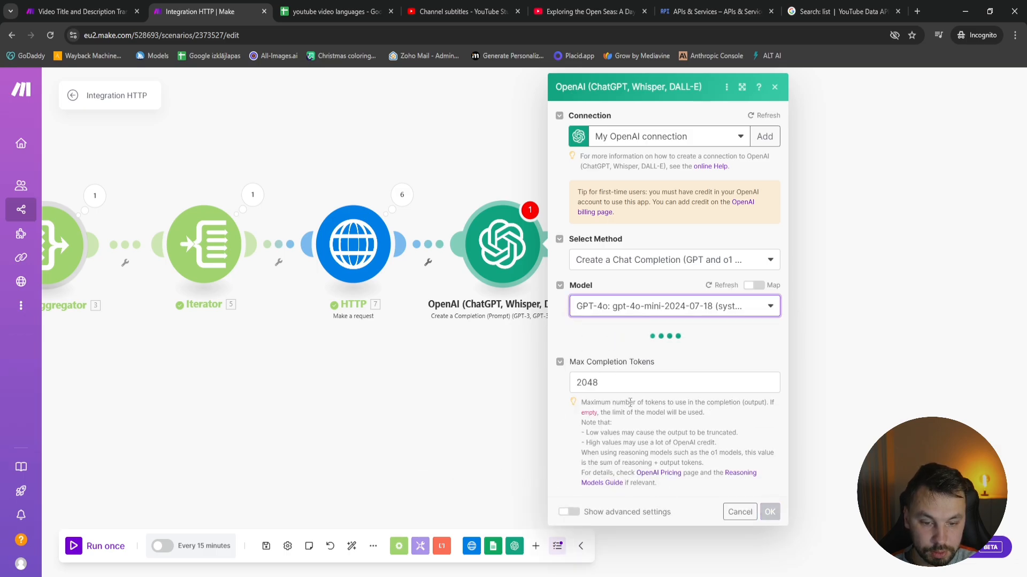
# Set the OpenAI module's Max Completion Tokens to 10000
pyautogui.click(695, 383)
pyautogui.write('40')
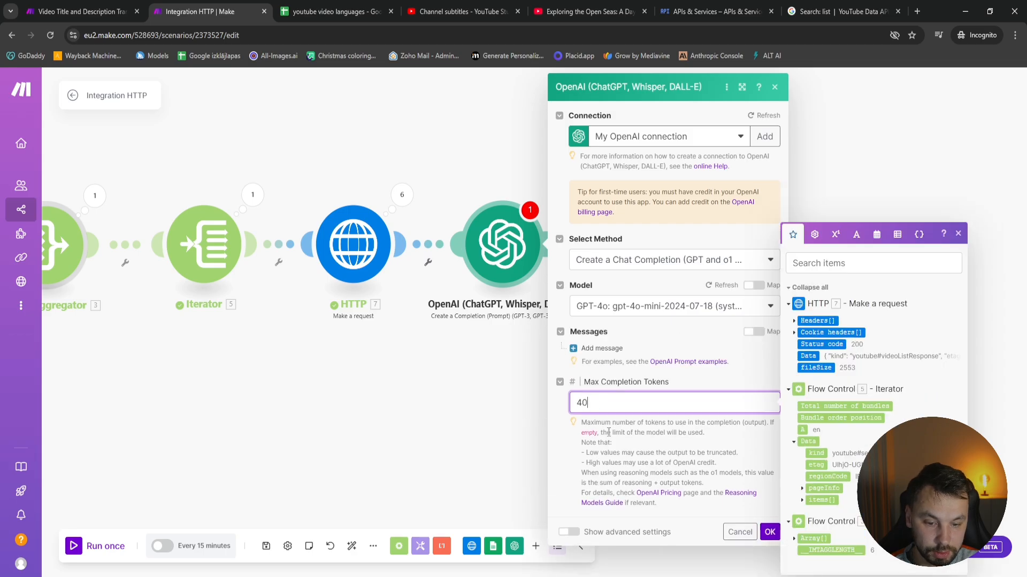
pyautogui.write('00')
pyautogui.doubleClick(609, 405)
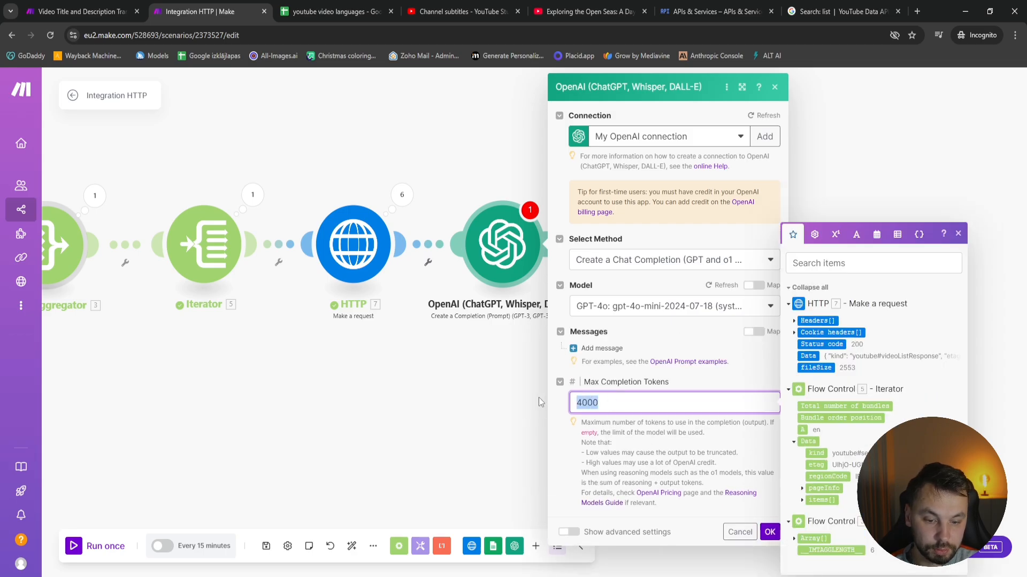
pyautogui.press('BackSpace')
pyautogui.write('10000')
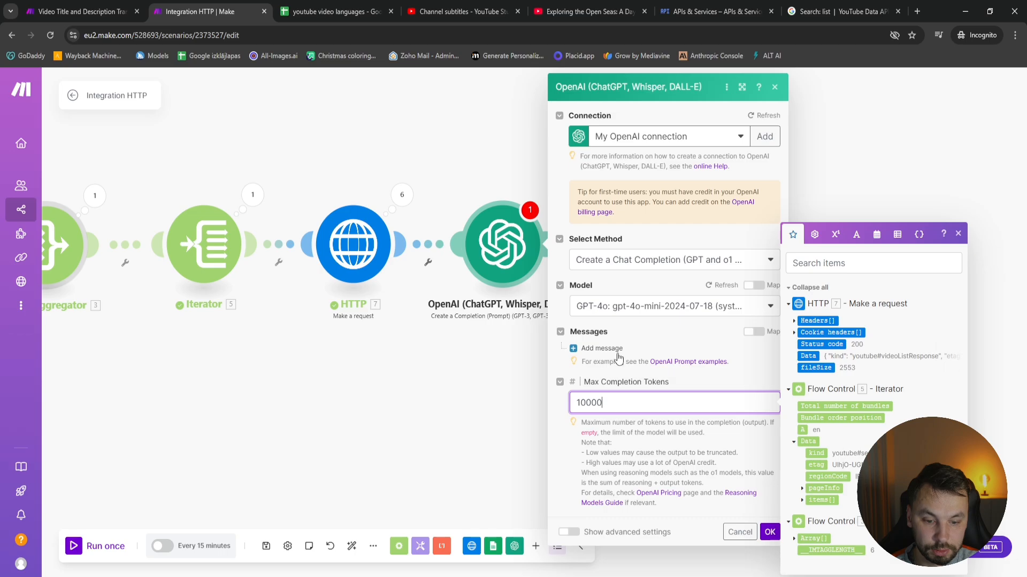
# Add a first message to the OpenAI module with the System role
pyautogui.click(609, 348)
pyautogui.click(645, 385)
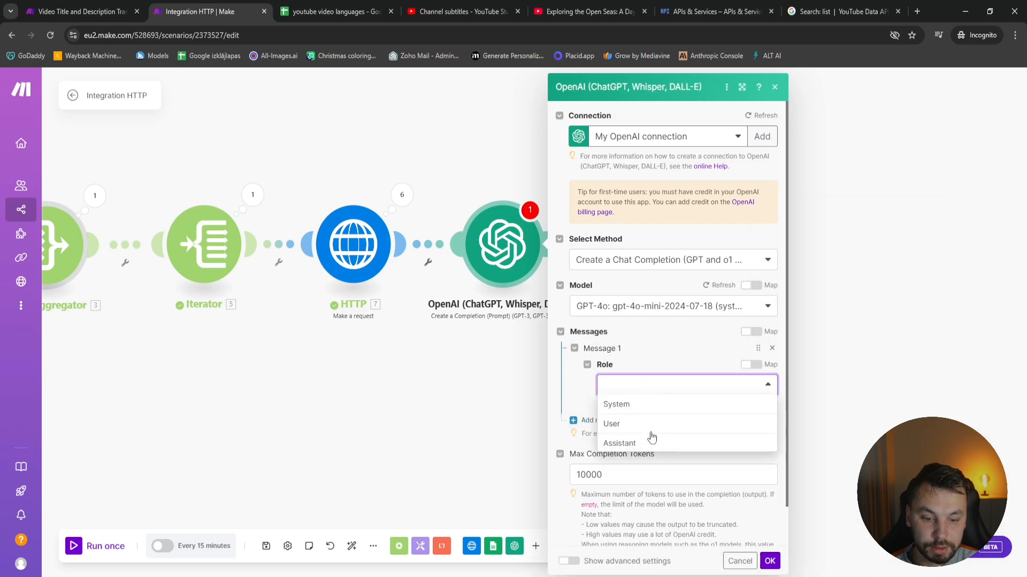
pyautogui.click(643, 405)
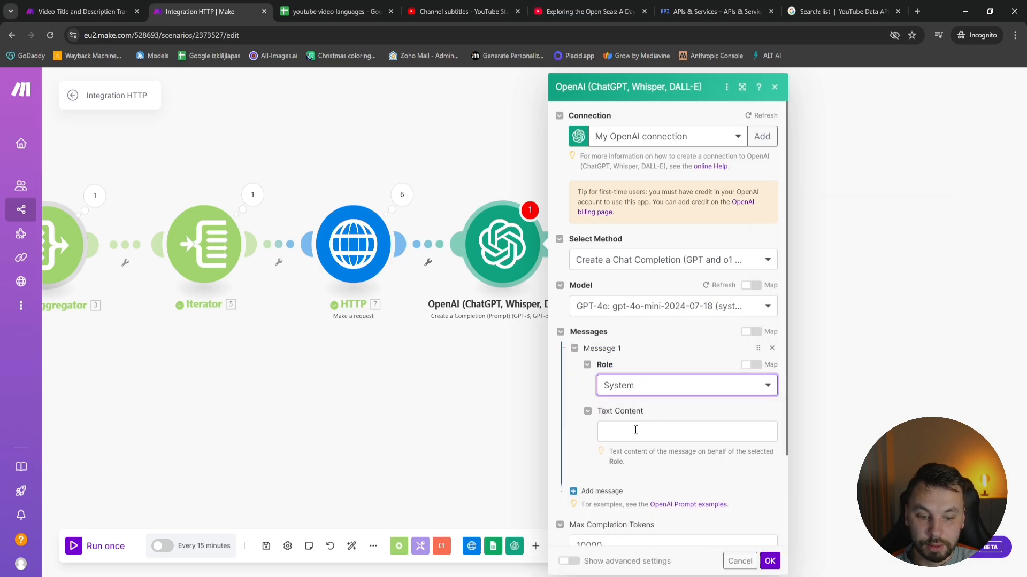
# Copy the system prompt from the Translate module of the Video Title and Description Translator scenario into the new System message's text content
pyautogui.click(83, 6)
pyautogui.click(524, 286)
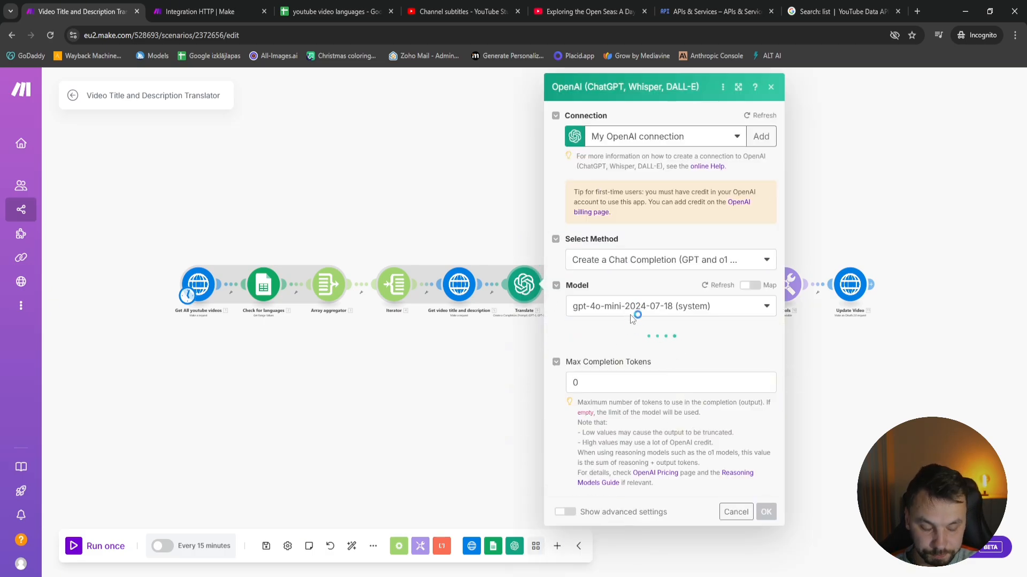
pyautogui.scroll(-6, 699, 435)
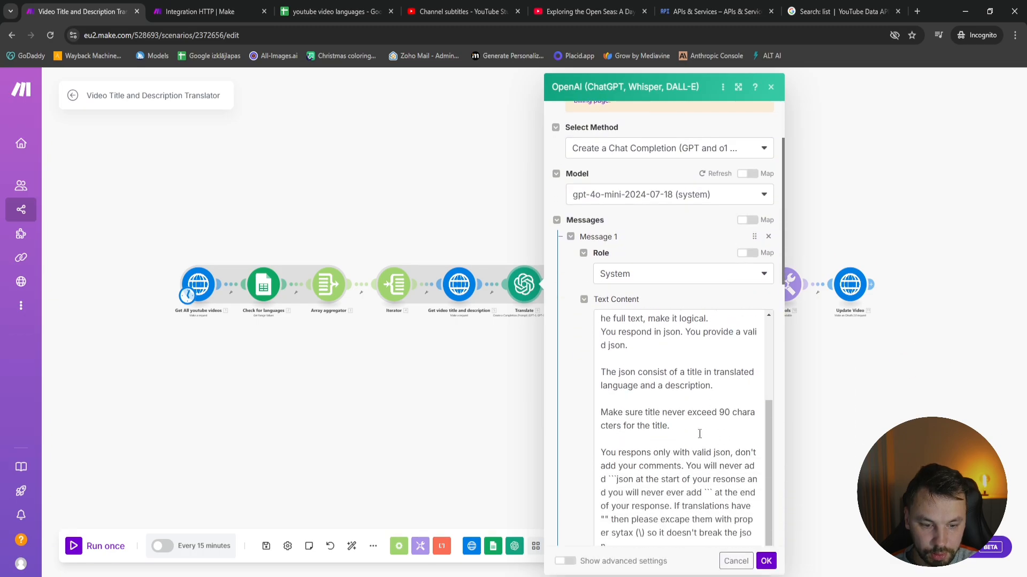
pyautogui.scroll(-3, 651, 543)
pyautogui.moveTo(674, 436); pyautogui.dragTo(588, 195)
pyautogui.click(209, 12)
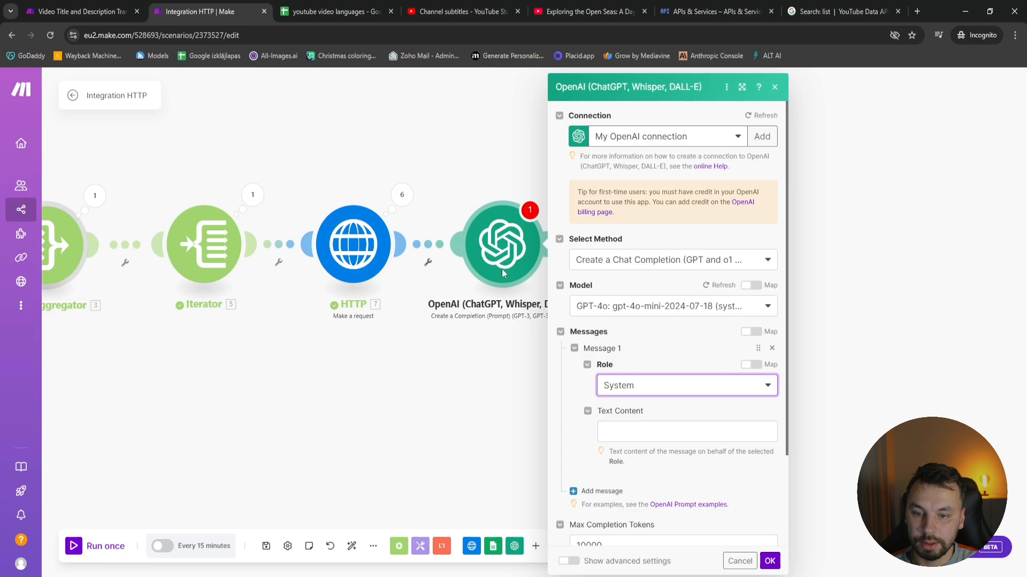
pyautogui.click(658, 427)
pyautogui.hotkey('ctrl', 'v')
# Review the pasted system prompt and correct "alwaysrewrite" to "always rewrite"
pyautogui.scroll(5, 642, 389)
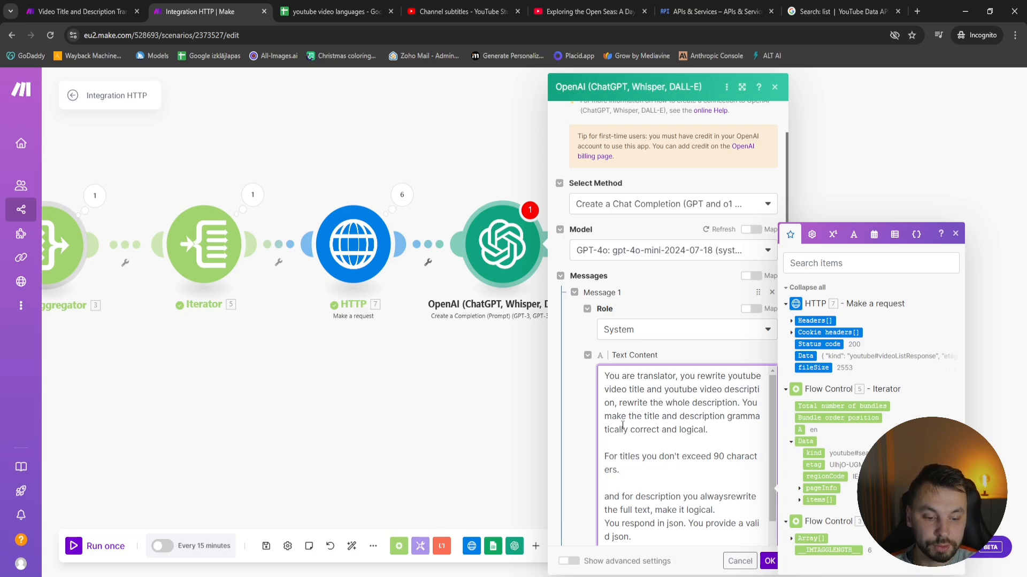
pyautogui.scroll(-3, 701, 434)
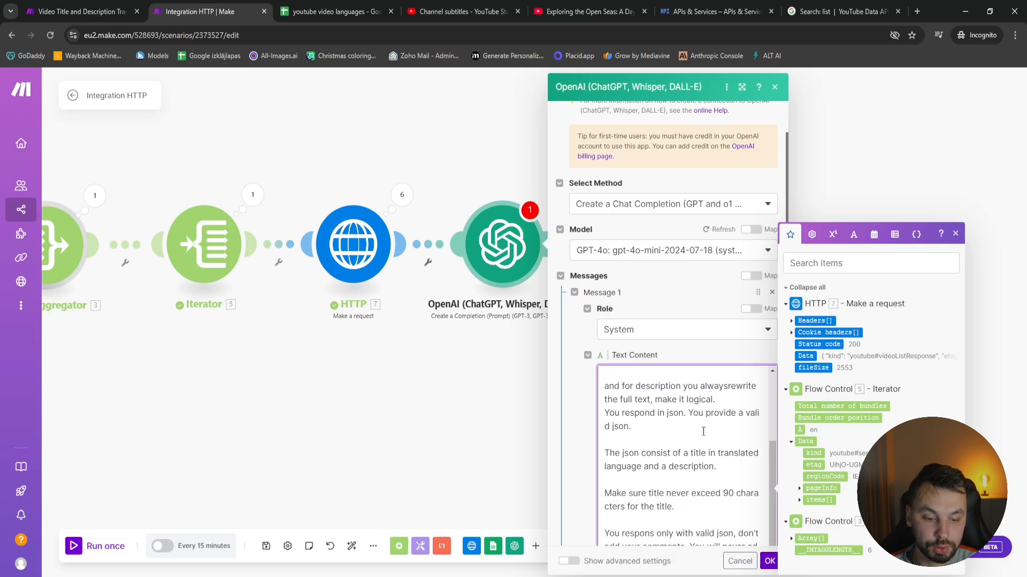
pyautogui.scroll(3, 641, 456)
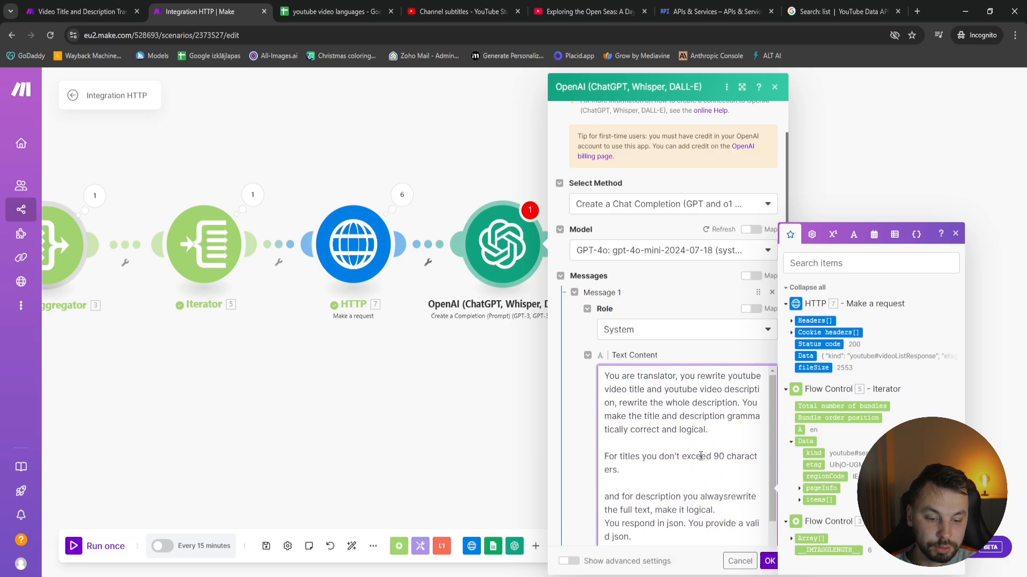
pyautogui.scroll(-2, 742, 456)
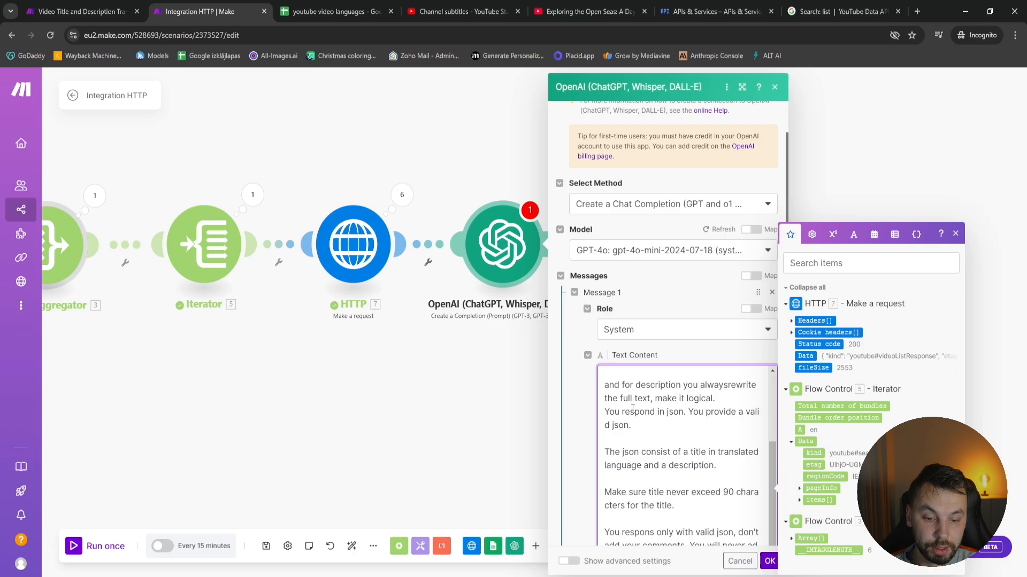
pyautogui.click(728, 385)
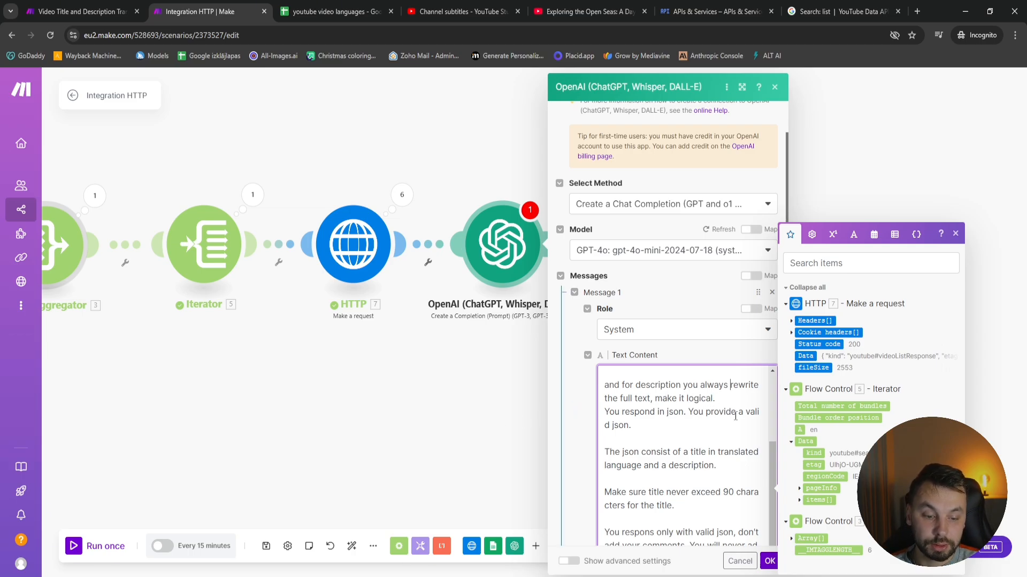
# Correct "You respons only" to "You respond only" in the system prompt and check its rules against adding ``` around the JSON
pyautogui.scroll(-1, 631, 444)
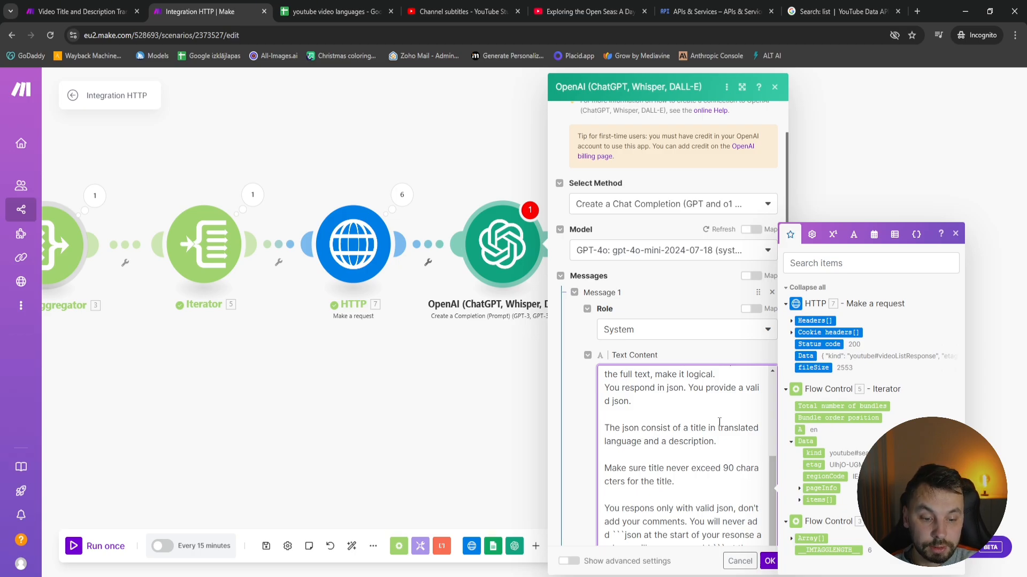
pyautogui.scroll(-2, 631, 441)
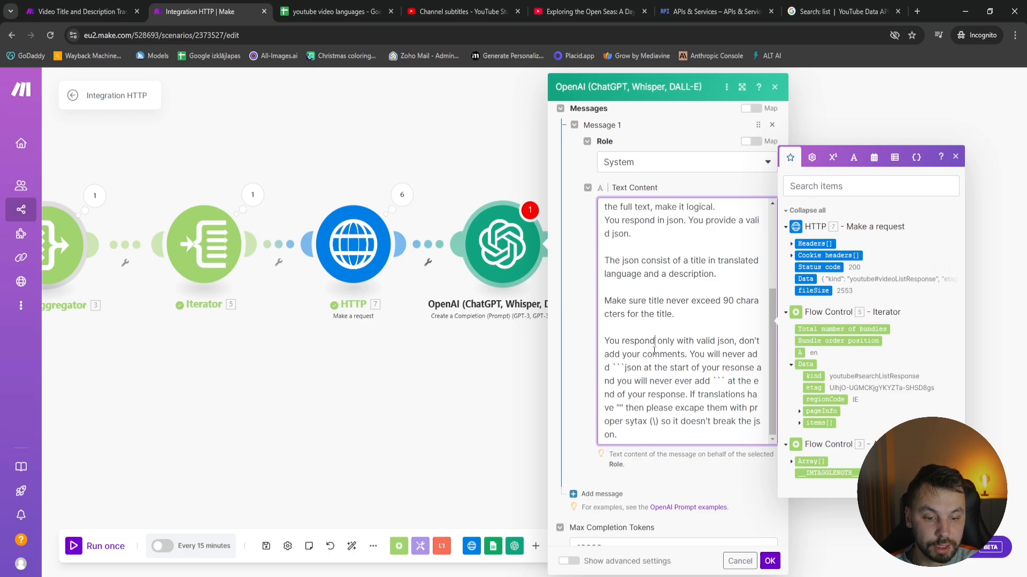
pyautogui.moveTo(612, 367); pyautogui.dragTo(627, 369)
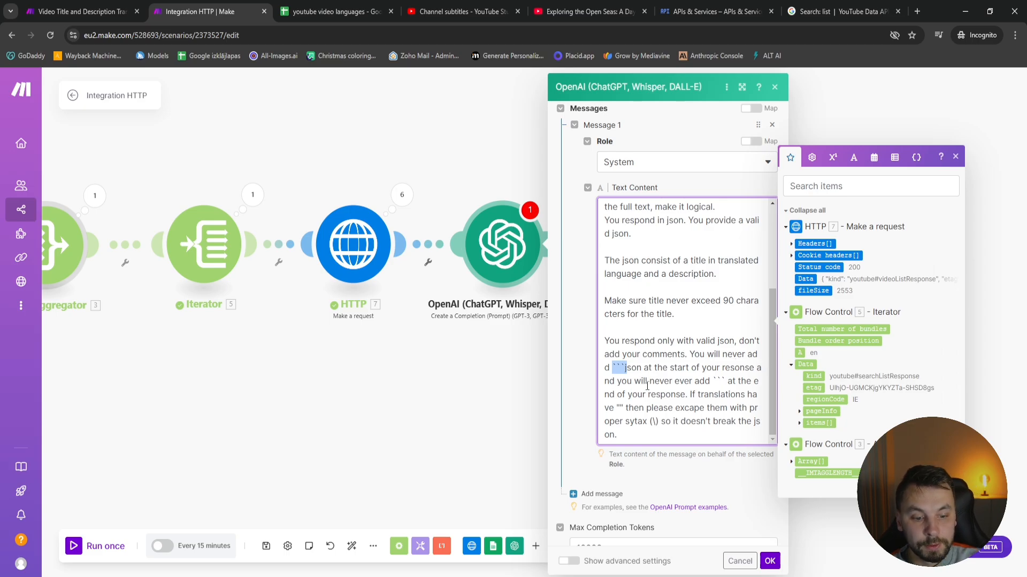
pyautogui.moveTo(715, 380); pyautogui.dragTo(726, 381)
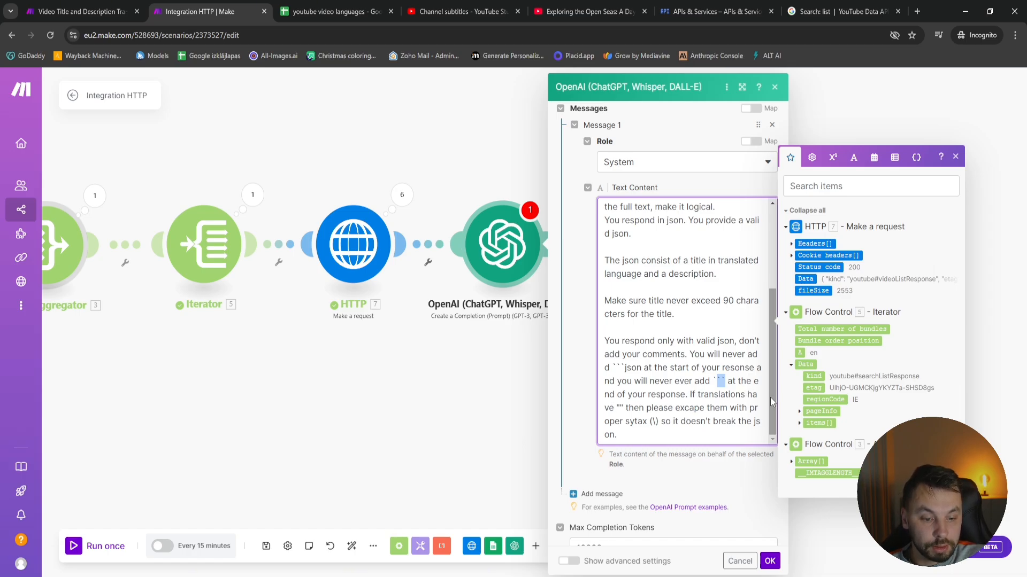
# Check the system prompt's rule about escaping quotation marks and add a second message with the User role
pyautogui.moveTo(623, 408); pyautogui.dragTo(620, 405)
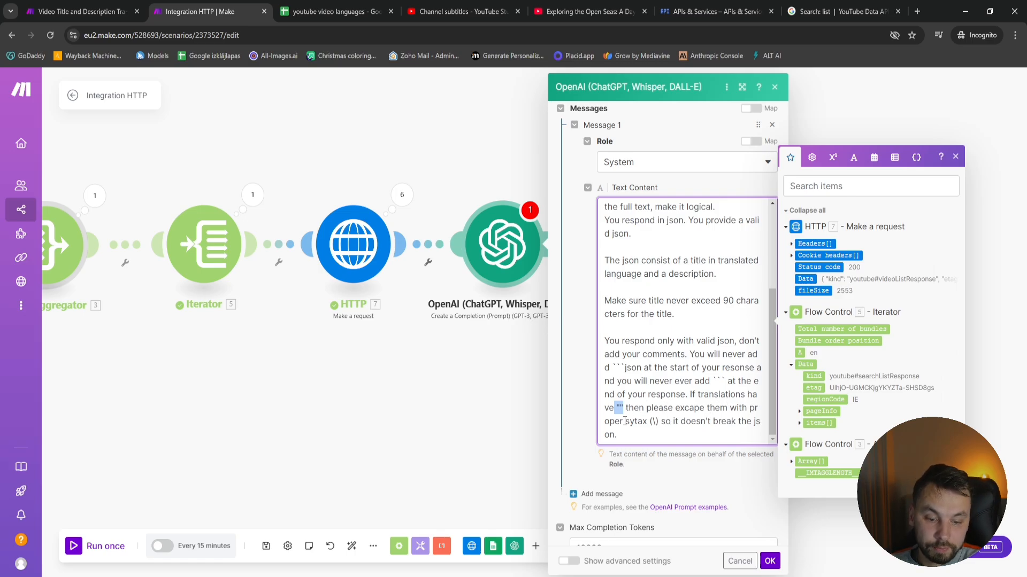
pyautogui.click(676, 441)
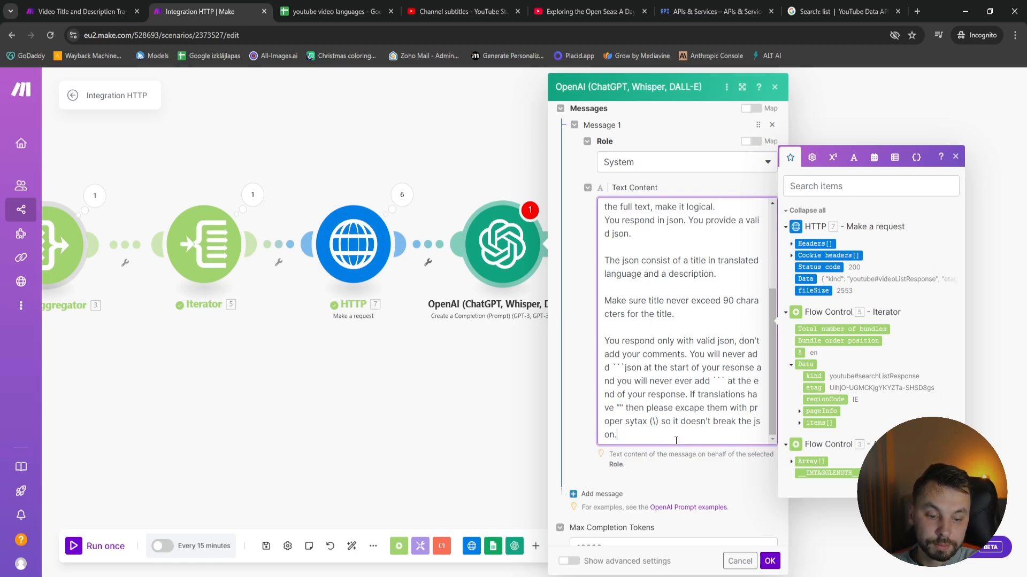
pyautogui.scroll(-2, 709, 416)
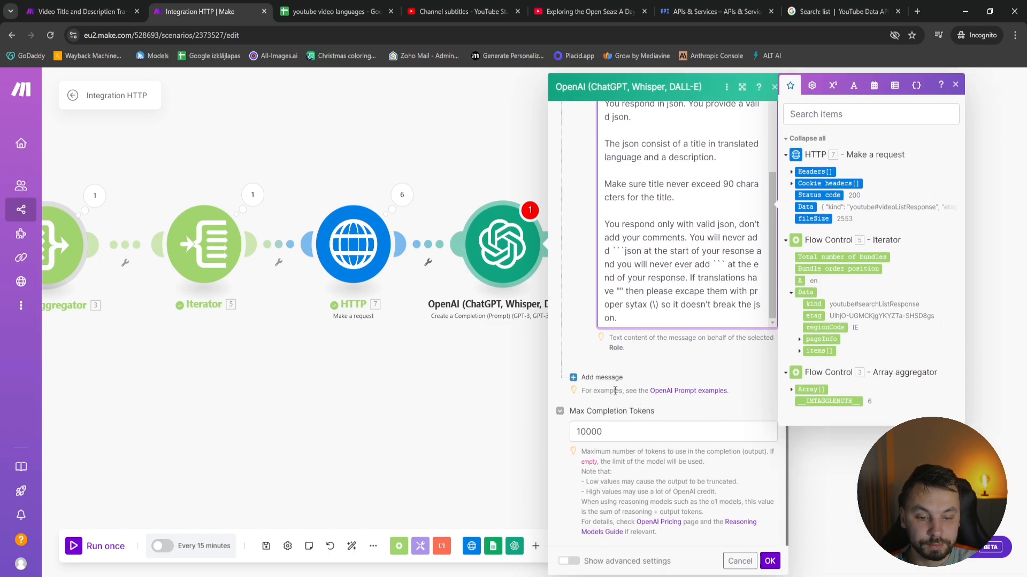
pyautogui.scroll(3, 663, 241)
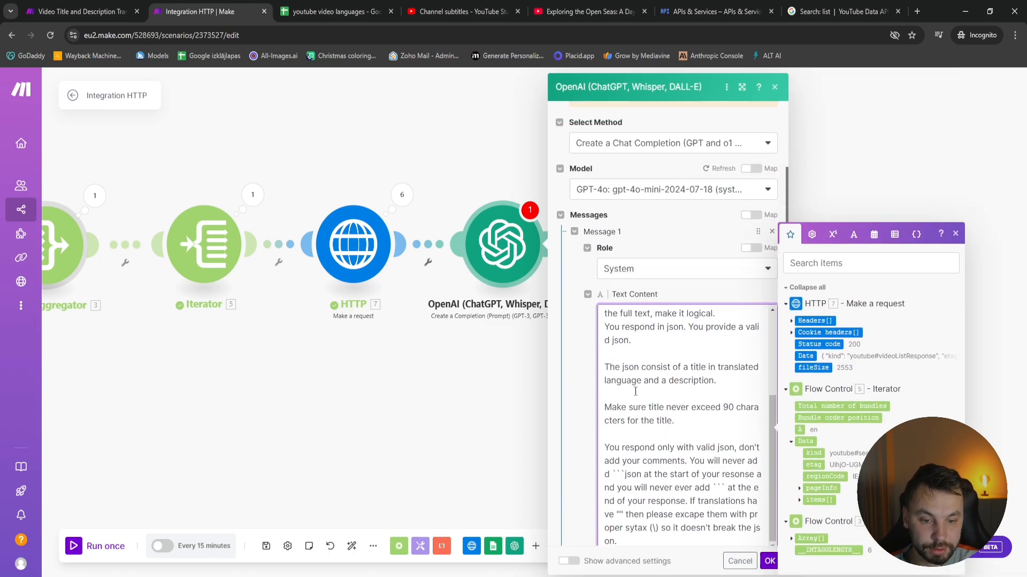
pyautogui.scroll(-2, 615, 401)
pyautogui.click(597, 434)
pyautogui.click(648, 471)
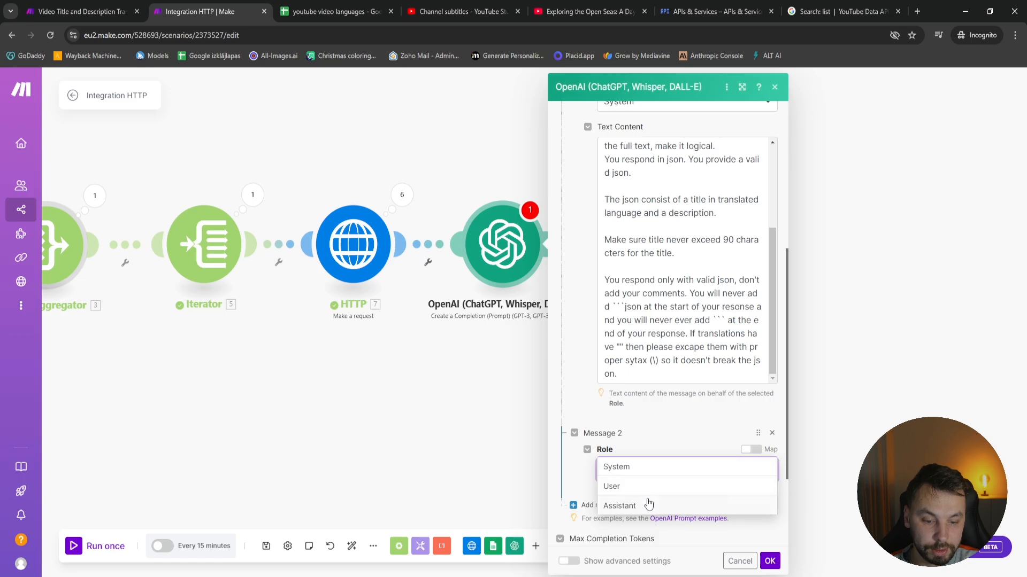
pyautogui.click(649, 488)
# Copy the User message text from the Video Title and Description Translator scenario's Translate module into Message 2's text content
pyautogui.scroll(-2, 648, 488)
pyautogui.hotkey('ctrl', 'shift', 'Tab')
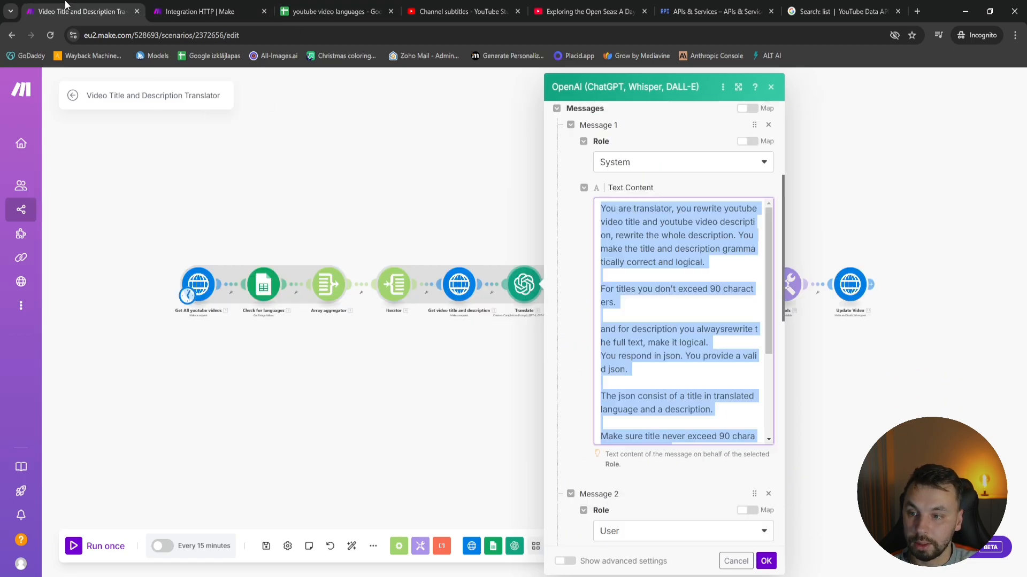
pyautogui.scroll(-10, 668, 399)
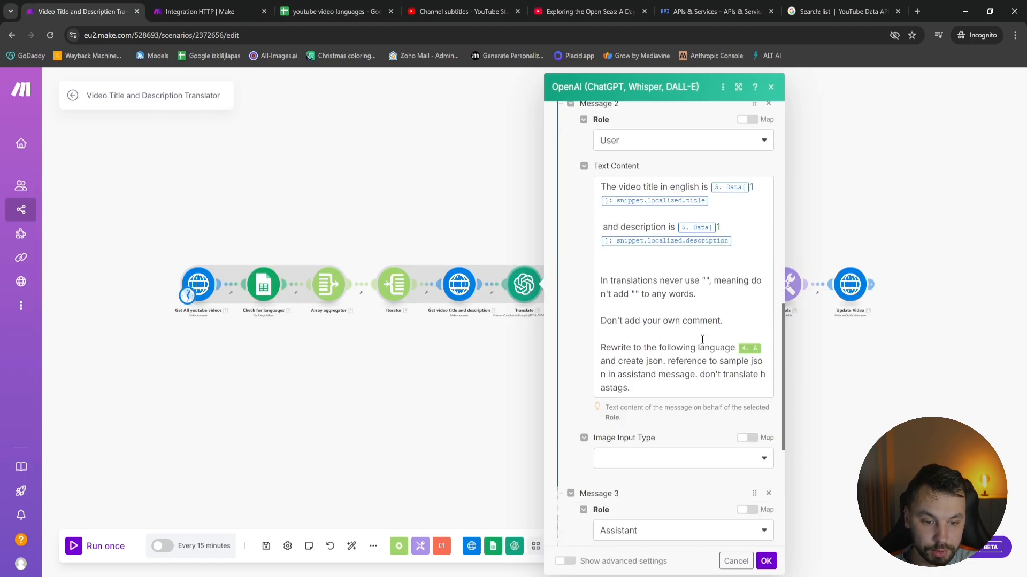
pyautogui.hotkey('ctrl', 'a')
pyautogui.hotkey('ctrl', 'c')
pyautogui.hotkey('ctrl', 'Tab')
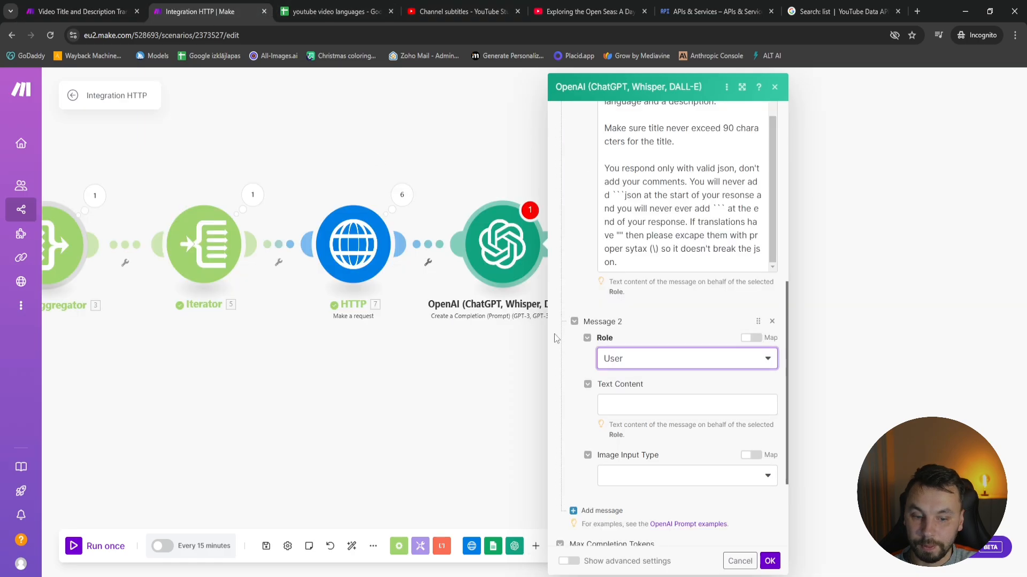
pyautogui.click(680, 406)
pyautogui.hotkey('ctrl', 'v')
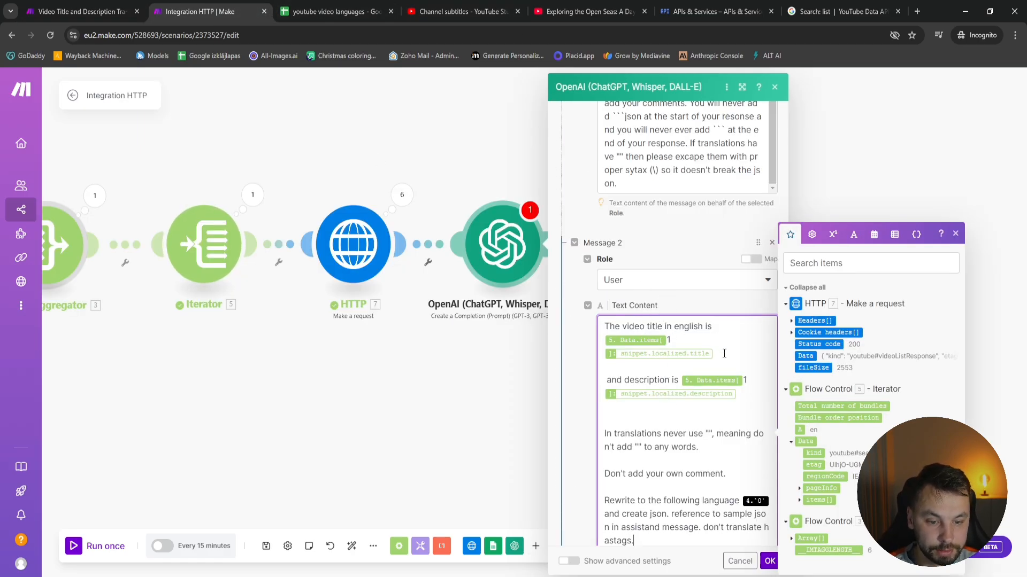
# Delete the old title mapping from the User message and look through the Iterator and Array aggregator variables for a replacement
pyautogui.press('BackSpace')
pyautogui.press('BackSpace')
pyautogui.press('BackSpace')
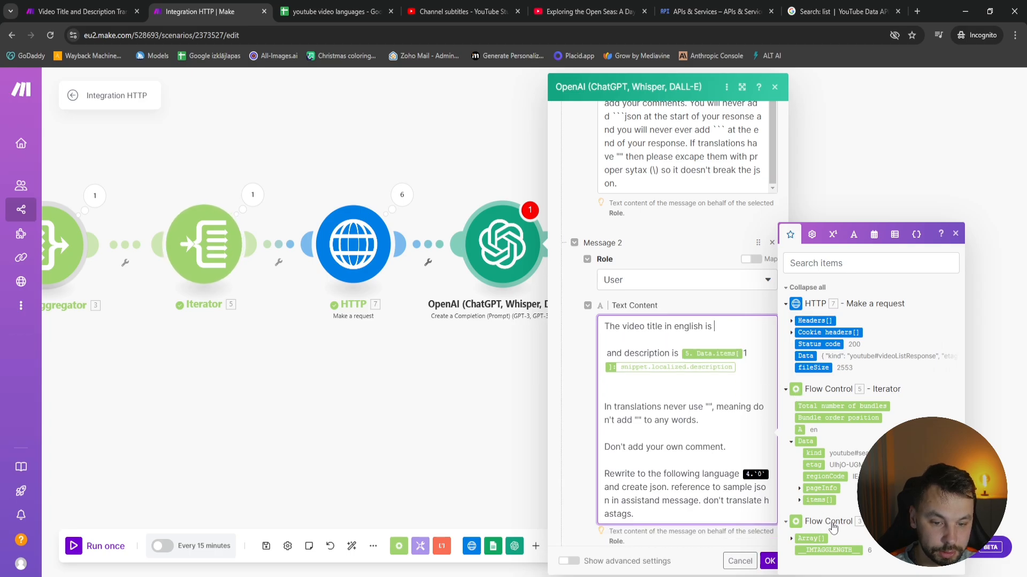
pyautogui.click(800, 500)
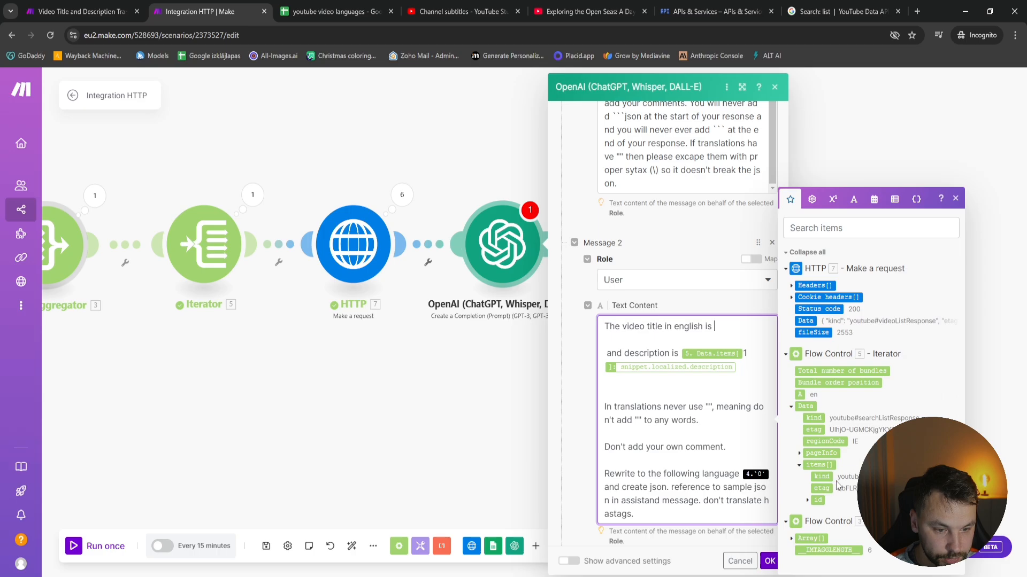
pyautogui.click(799, 454)
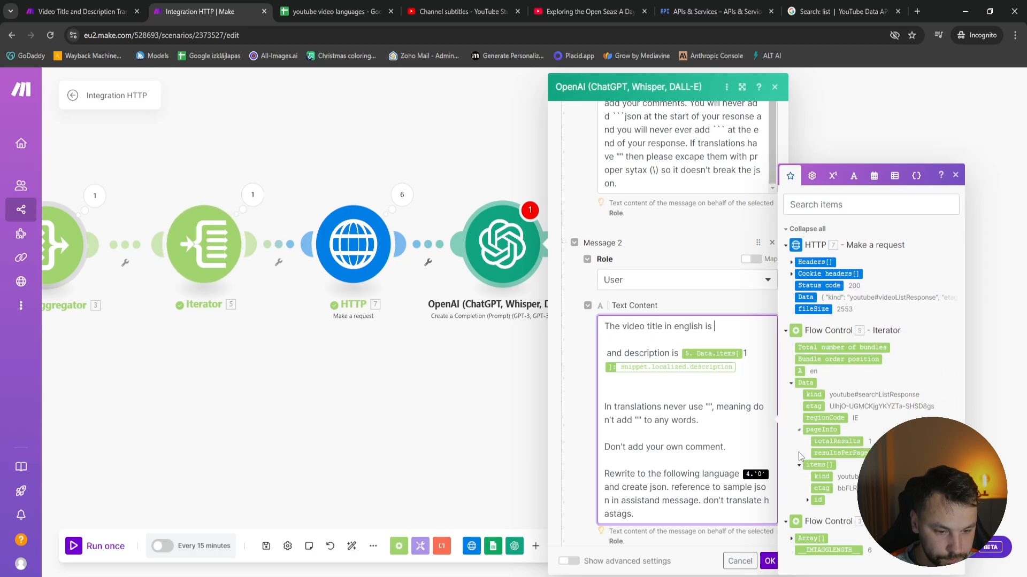
pyautogui.click(807, 500)
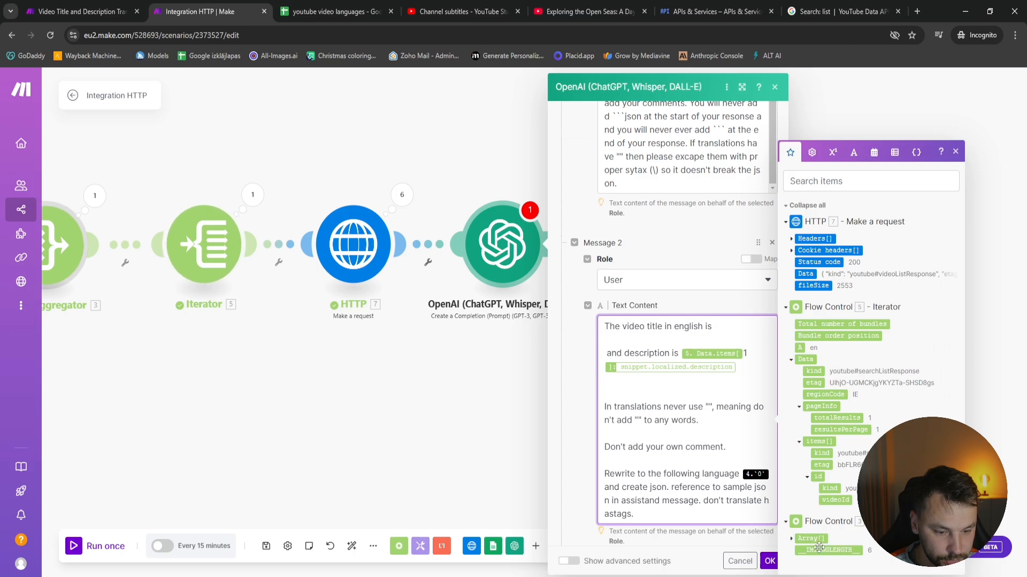
pyautogui.click(792, 538)
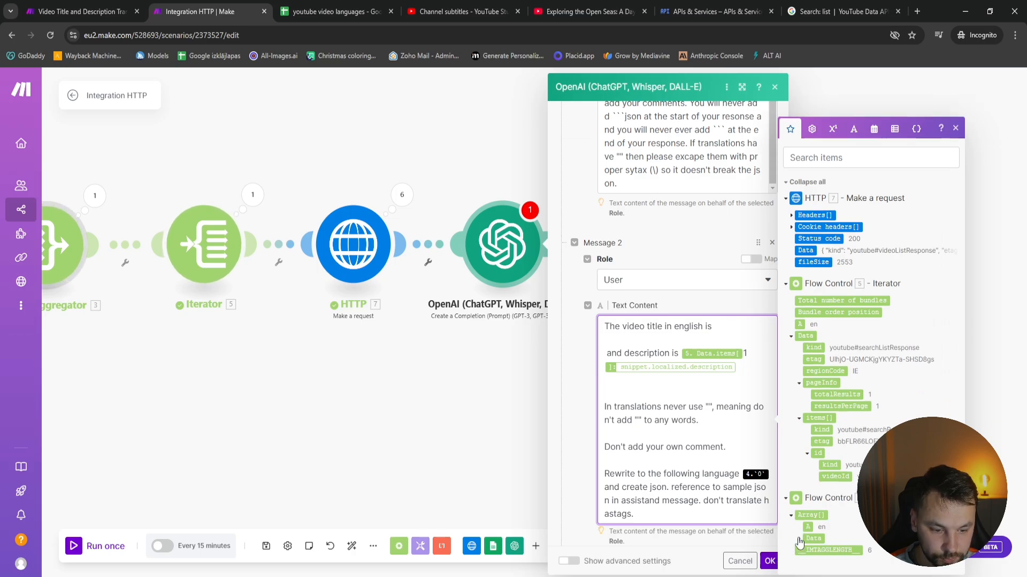
pyautogui.click(398, 369)
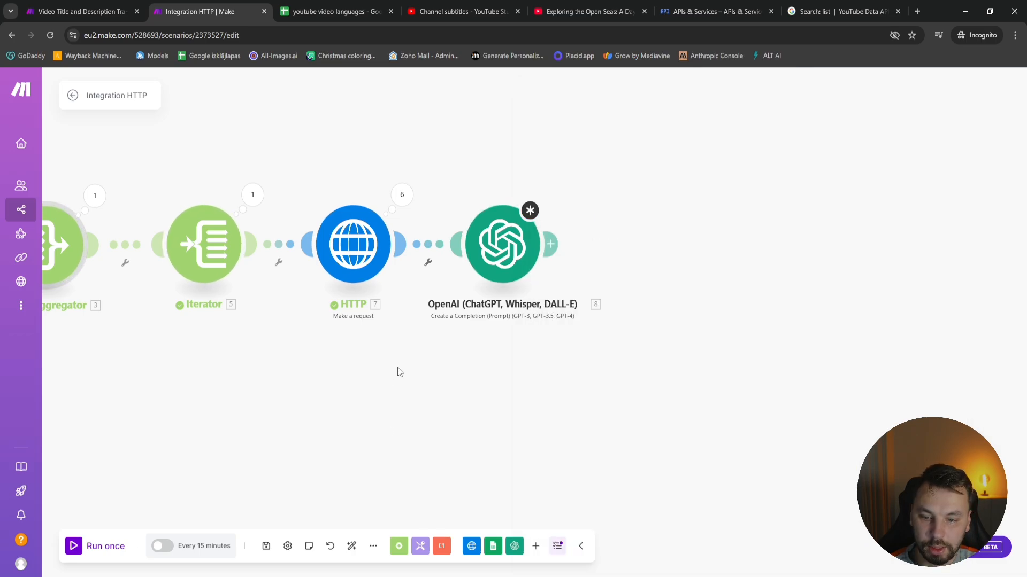
# Set Parse response to Yes in the HTTP module that requests the video snippet
pyautogui.click(353, 245)
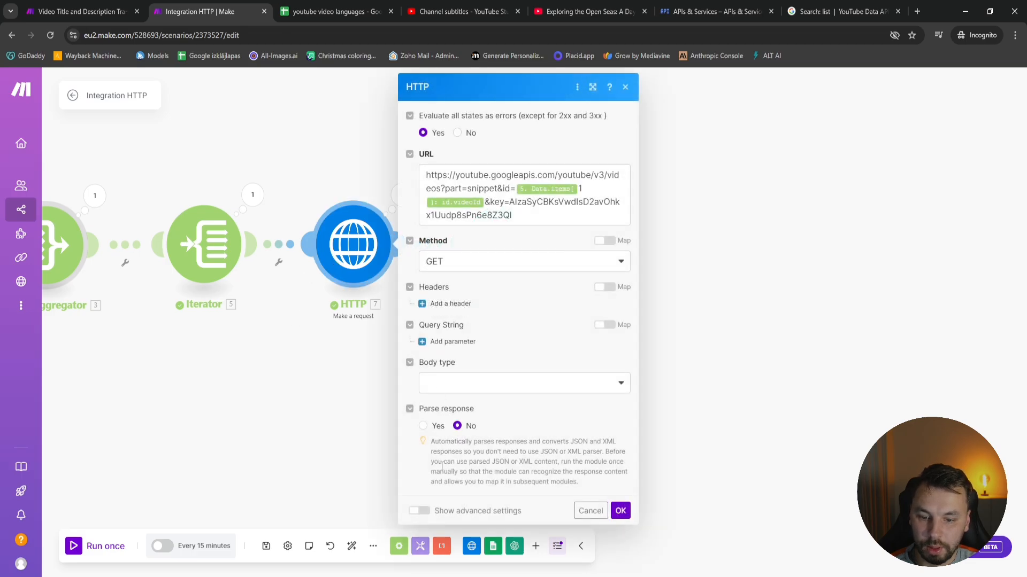
pyautogui.click(423, 426)
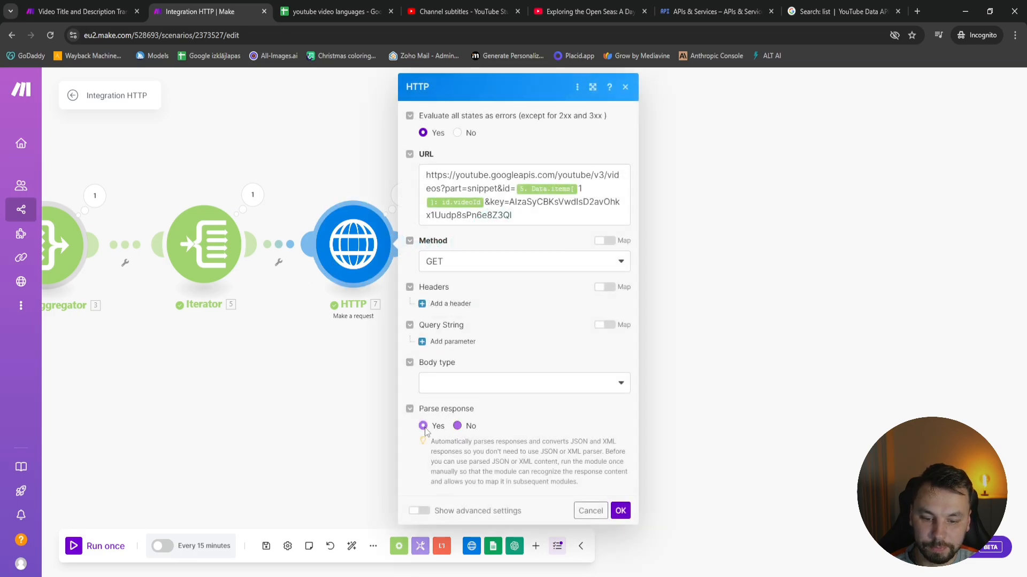
pyautogui.click(620, 511)
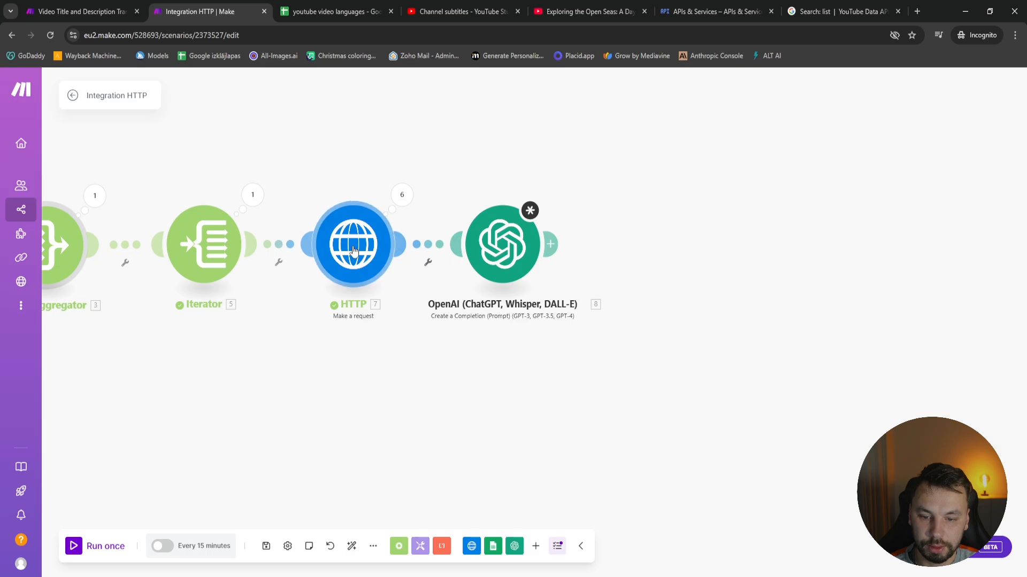
pyautogui.click(368, 262)
pyautogui.click(621, 511)
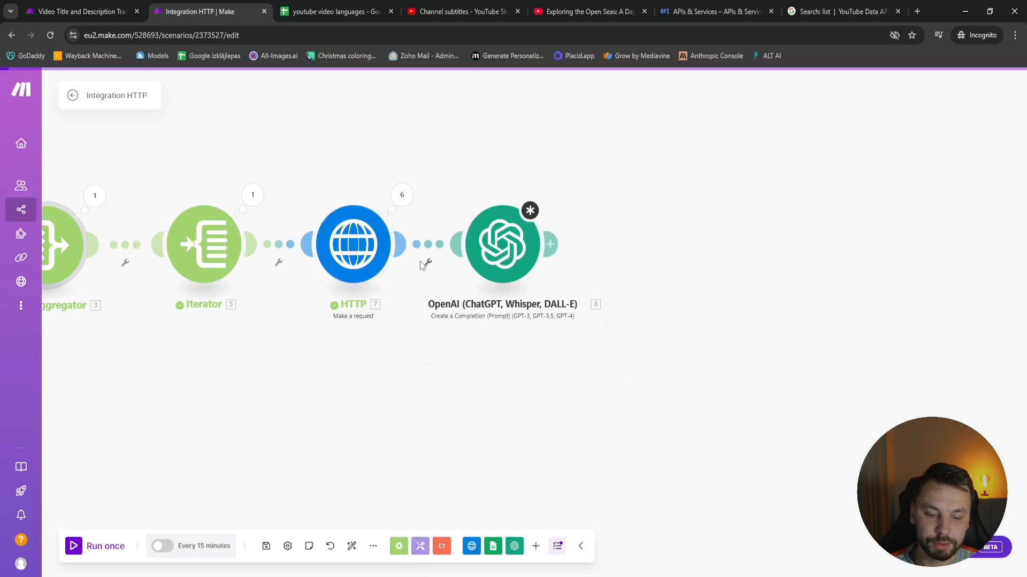
# Unlink the OpenAI module from the HTTP module and run the scenario once
pyautogui.click(428, 245)
pyautogui.click(447, 275)
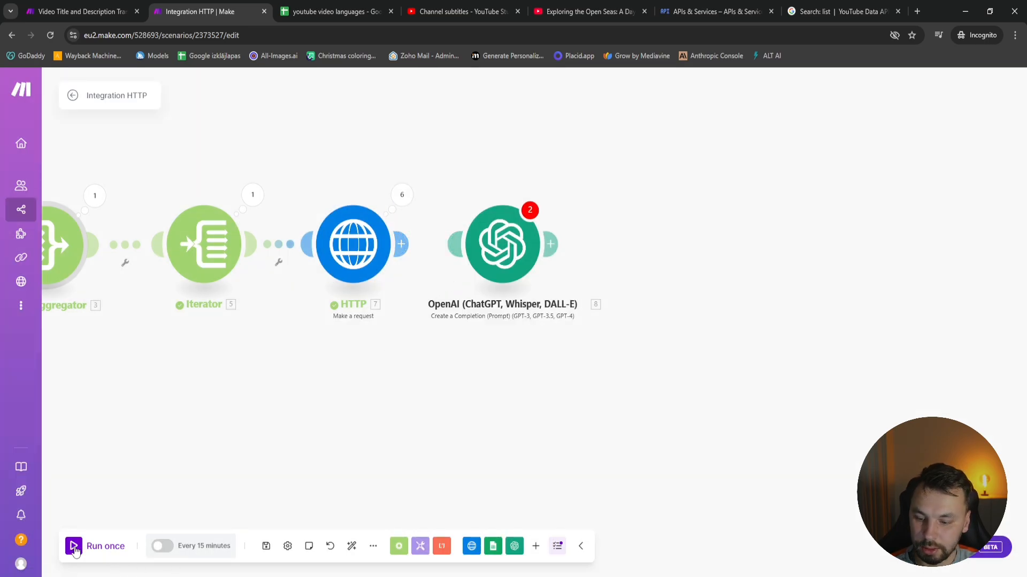
pyautogui.click(99, 546)
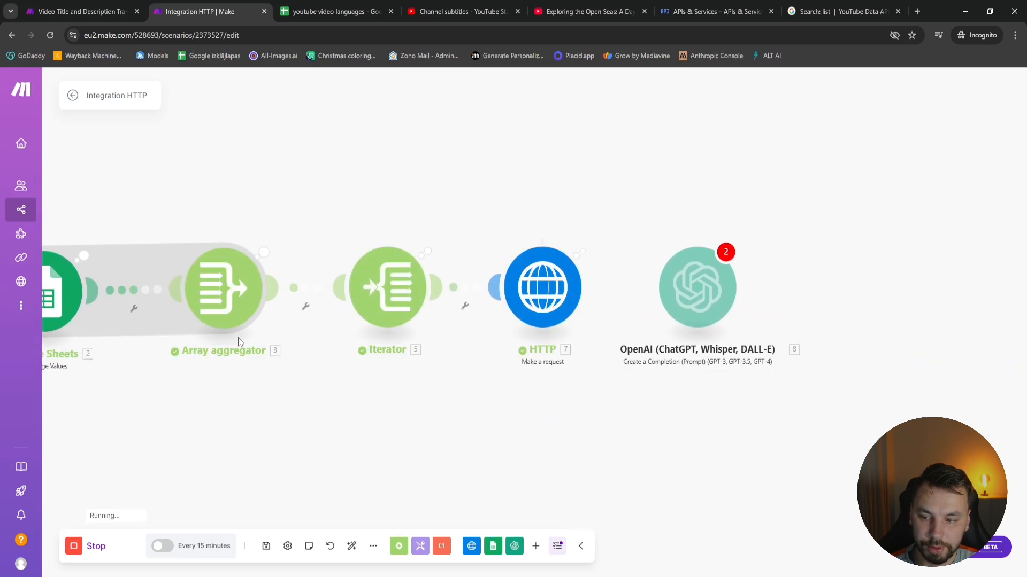
# Inspect the parsed output data of Operation 6 in the HTTP module's run results
pyautogui.click(592, 235)
pyautogui.click(690, 284)
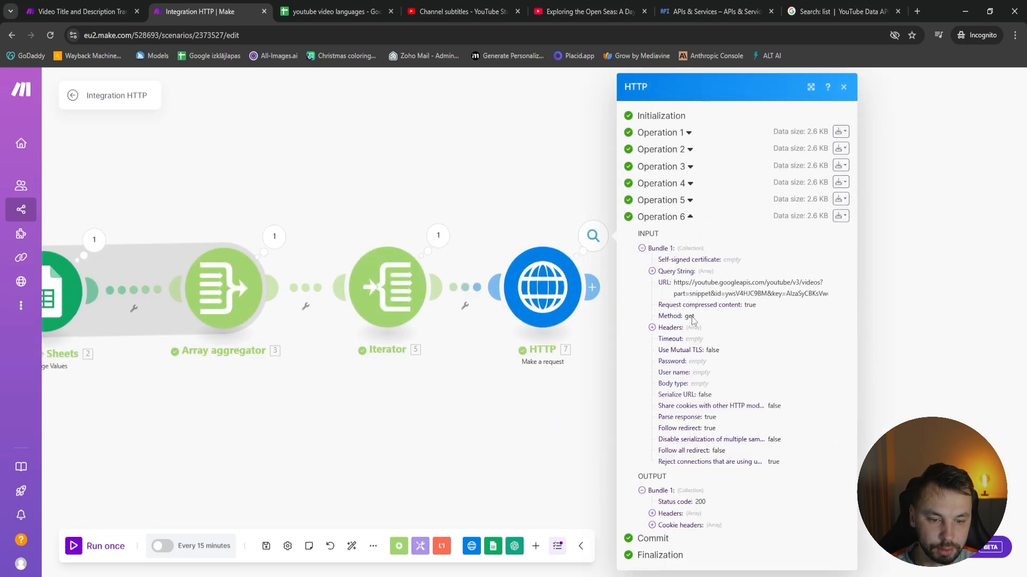
pyautogui.scroll(-1, 695, 510)
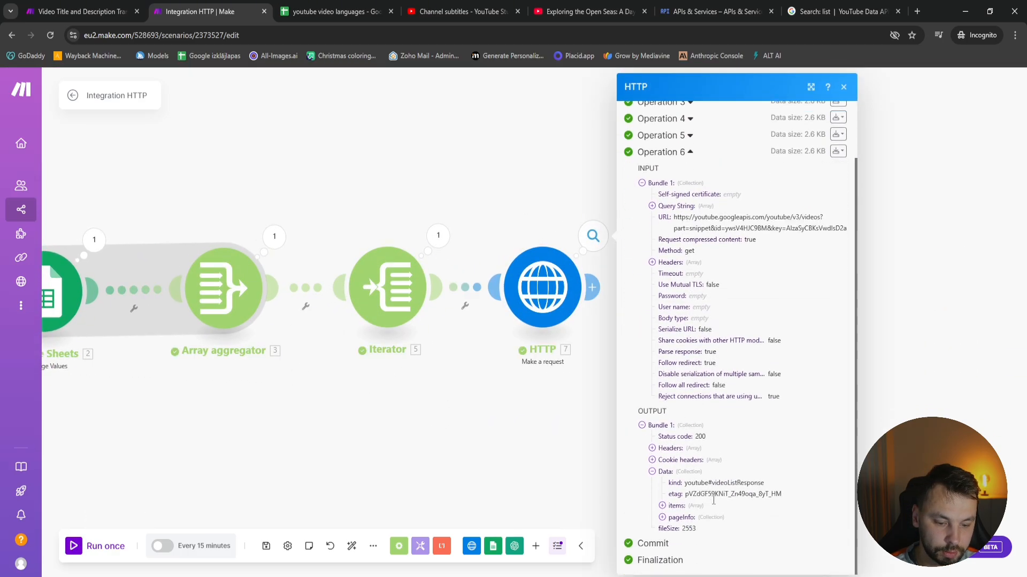
pyautogui.click(691, 519)
pyautogui.click(406, 452)
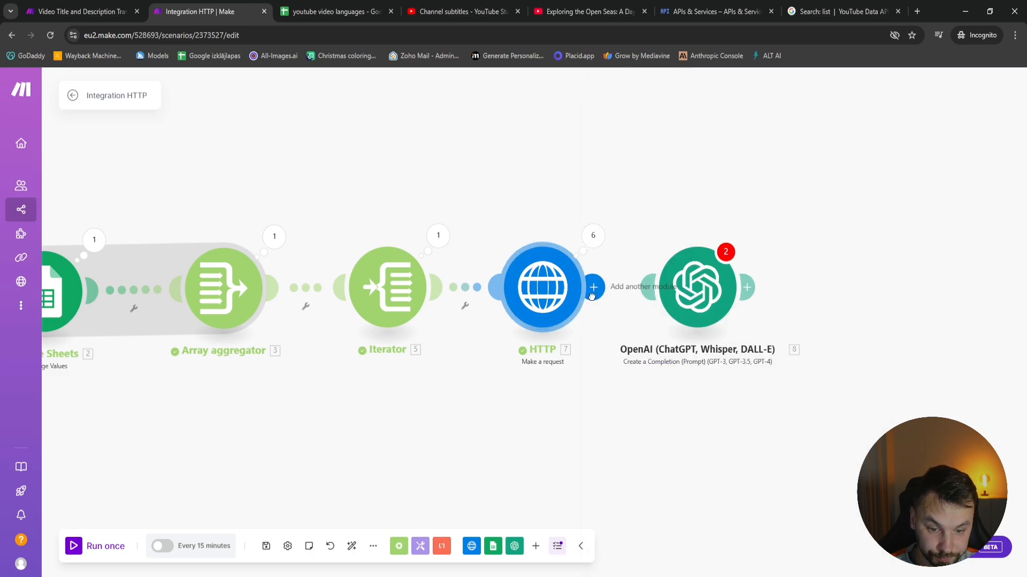
# Reconnect the HTTP module to the OpenAI module and reopen the OpenAI module's settings
pyautogui.moveTo(592, 292); pyautogui.dragTo(654, 295)
pyautogui.moveTo(638, 473); pyautogui.dragTo(318, 448)
pyautogui.click(345, 268)
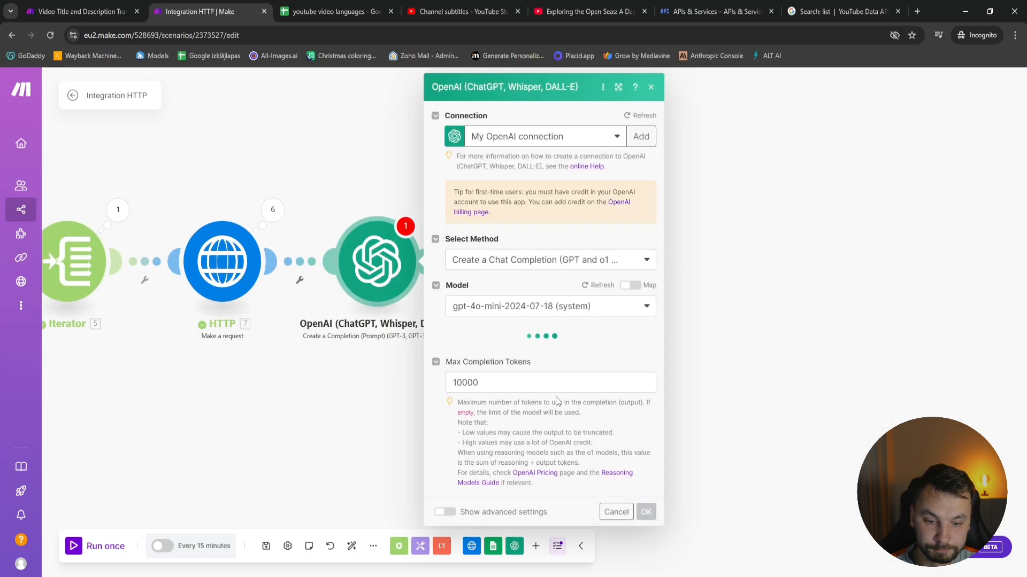
# Insert HTTP 7's Data.items[1]: snippet.title after "The video title in english is" in the User message
pyautogui.scroll(-5, 562, 375)
pyautogui.scroll(-2, 606, 510)
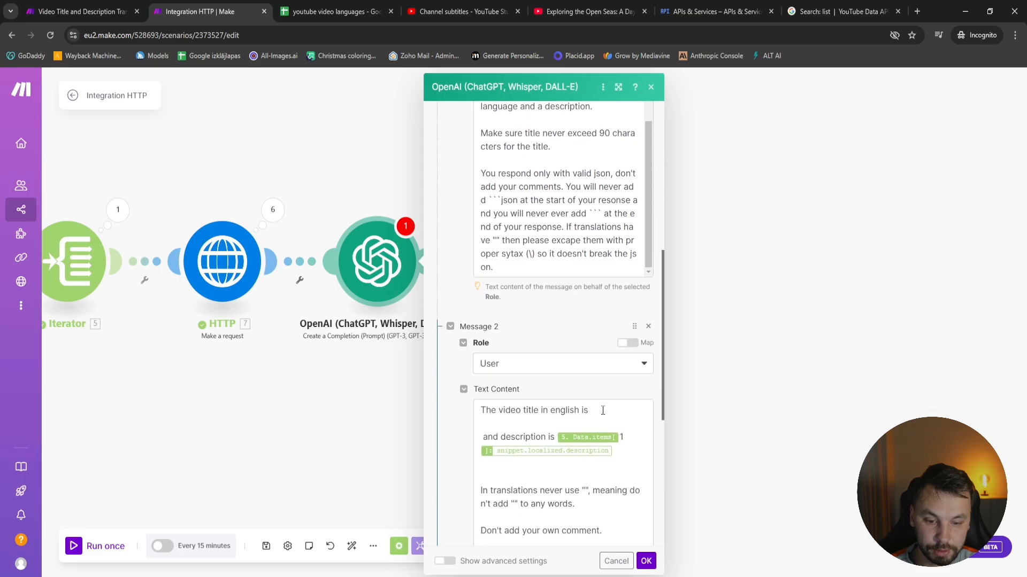
pyautogui.click(611, 414)
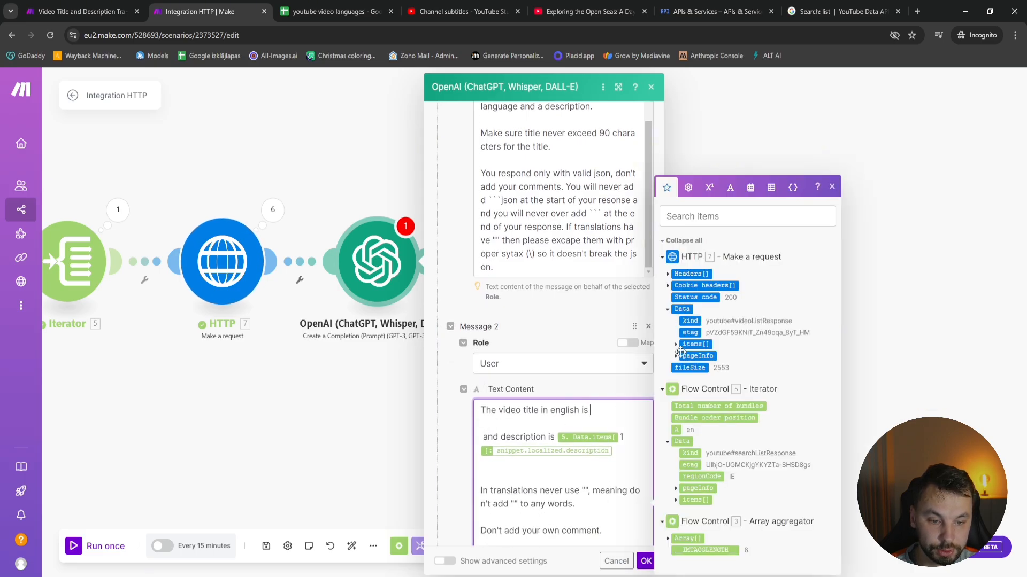
pyautogui.click(677, 346)
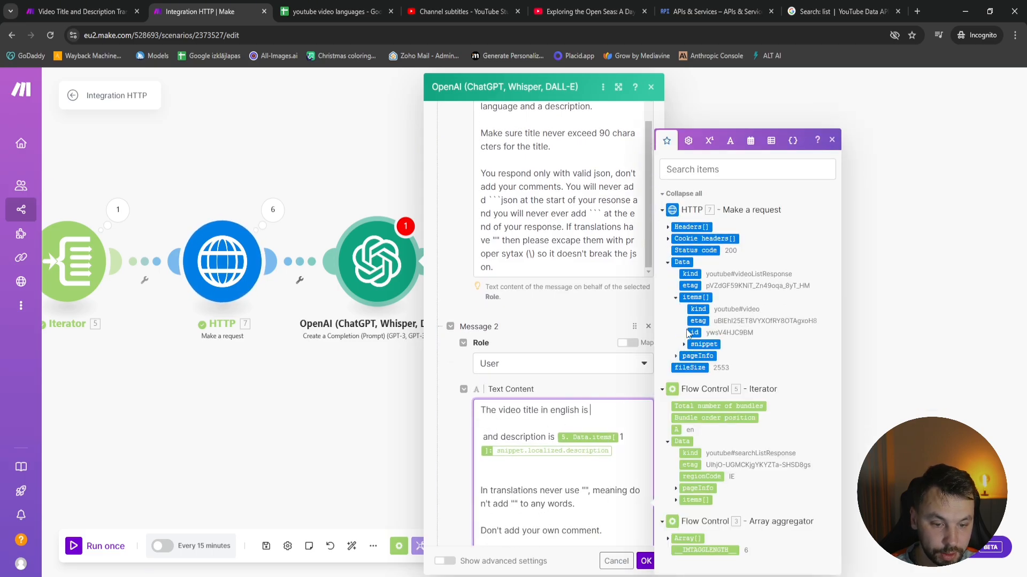
pyautogui.click(684, 344)
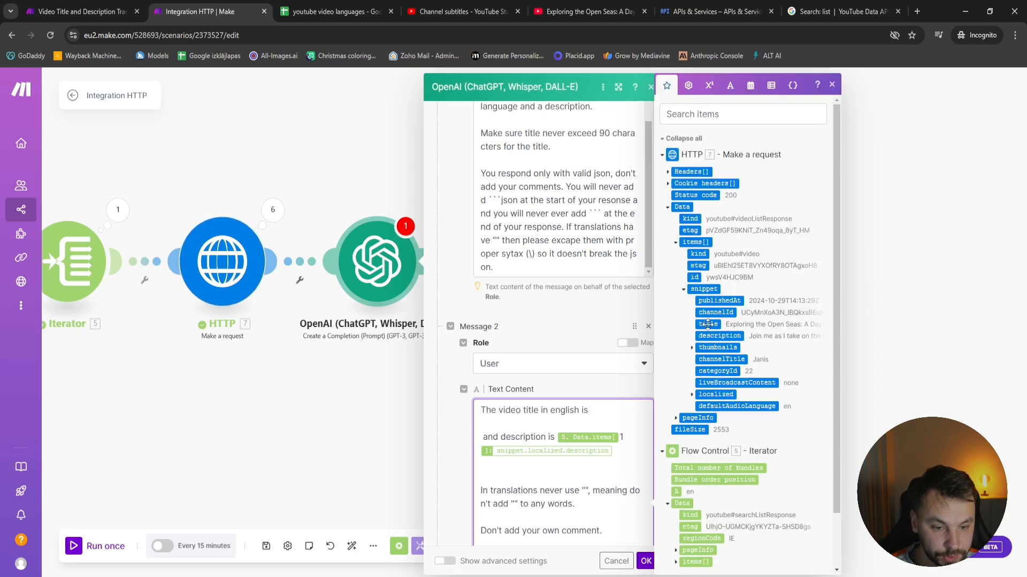
pyautogui.click(707, 324)
pyautogui.click(542, 424)
pyautogui.write('1]: snippet.title')
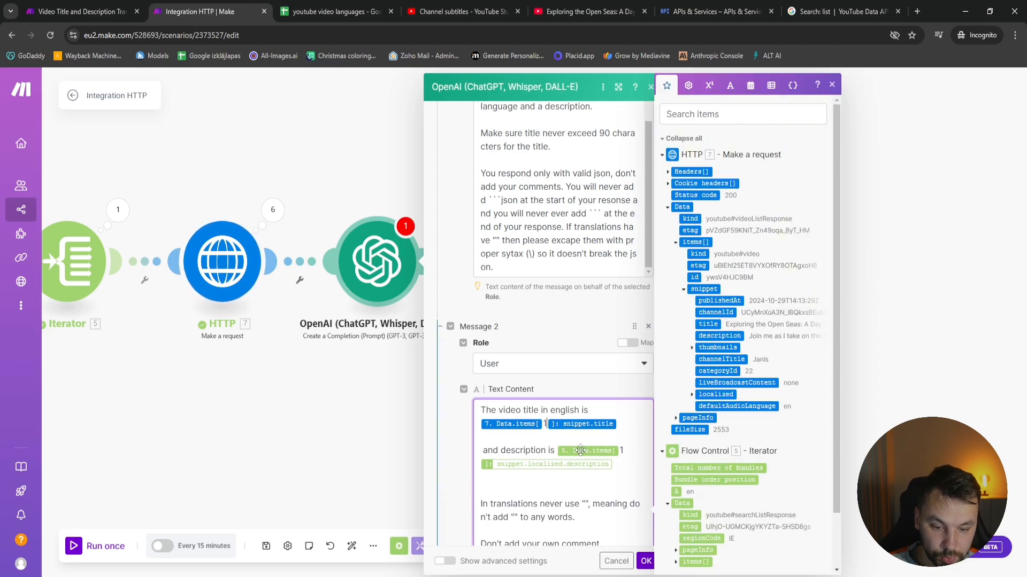
# Replace the old description mapping in the User message with HTTP 7's Data.items[1]: snippet.description
pyautogui.press('BackSpace')
pyautogui.press('BackSpace')
pyautogui.press('BackSpace')
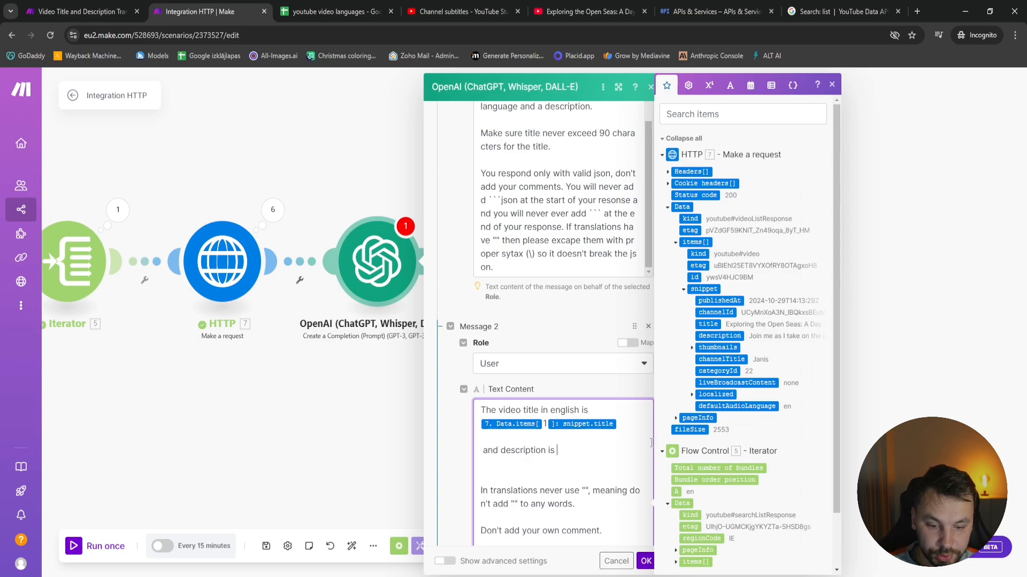
pyautogui.click(718, 336)
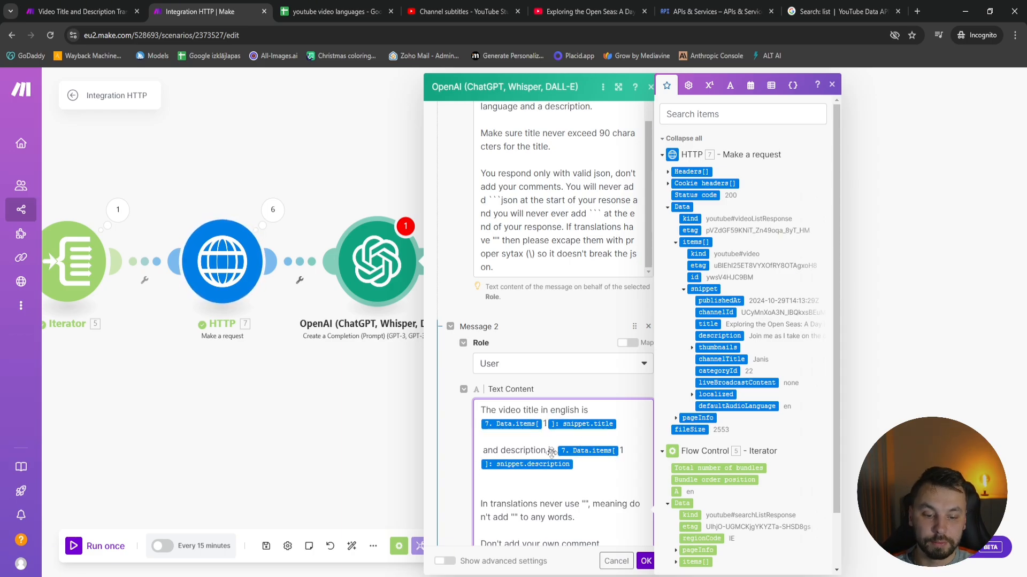
# Review the User message's instructions against using "" in translations
pyautogui.scroll(-2, 596, 436)
pyautogui.scroll(-2, 598, 434)
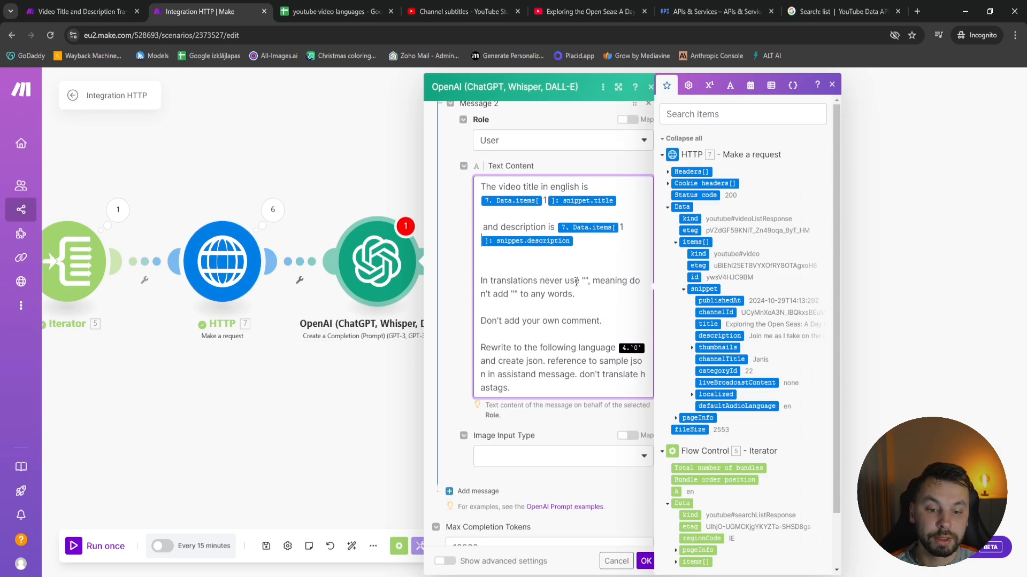
pyautogui.moveTo(581, 282); pyautogui.dragTo(589, 282)
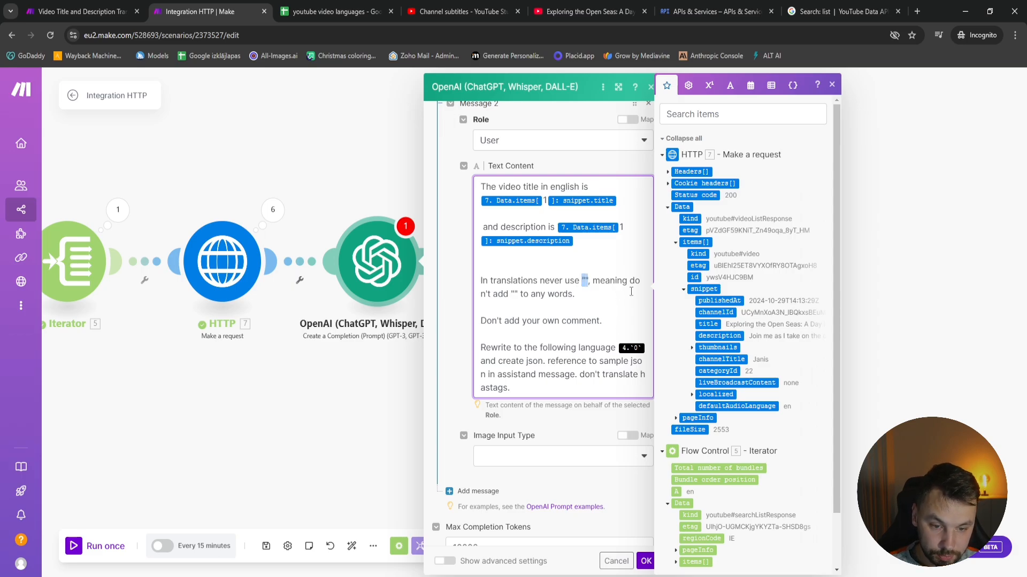
pyautogui.click(515, 294)
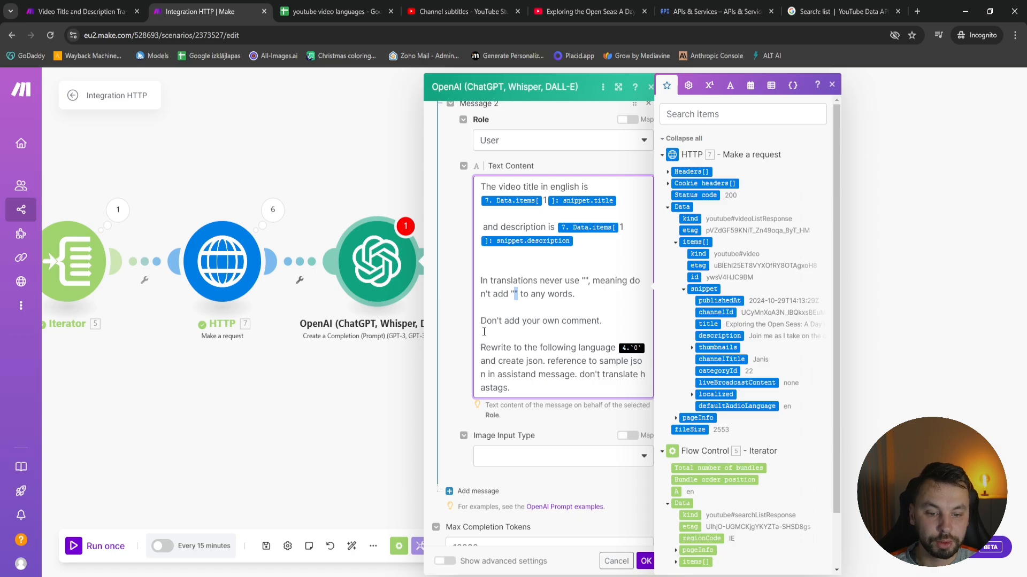
# Replace the old language mapping after "Rewrite to the following language" in the User message with Iterator 5's A value
pyautogui.scroll(-2, 541, 336)
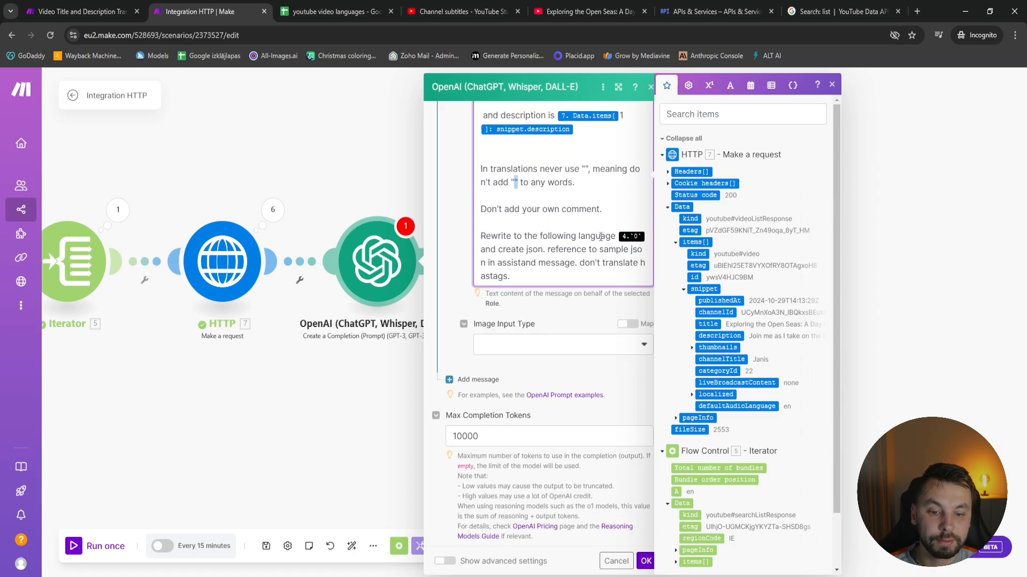
pyautogui.click(647, 234)
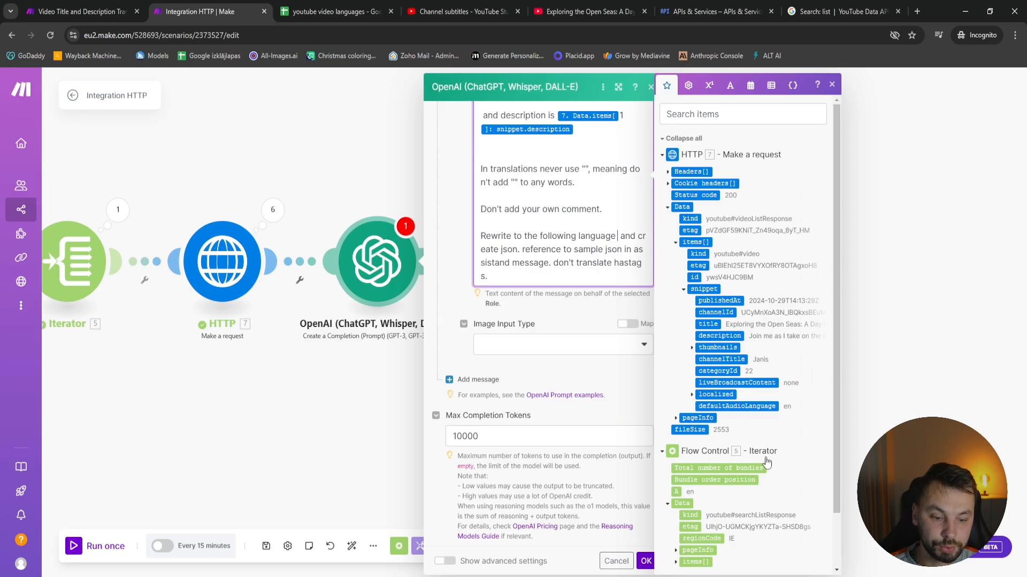
pyautogui.press('BackSpace')
pyautogui.scroll(-1, 751, 489)
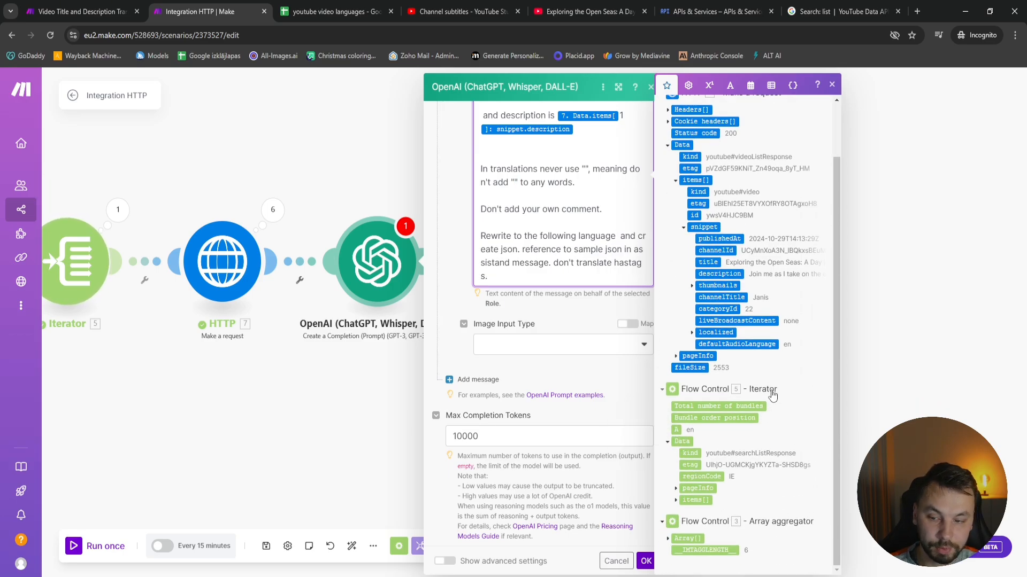
pyautogui.click(676, 430)
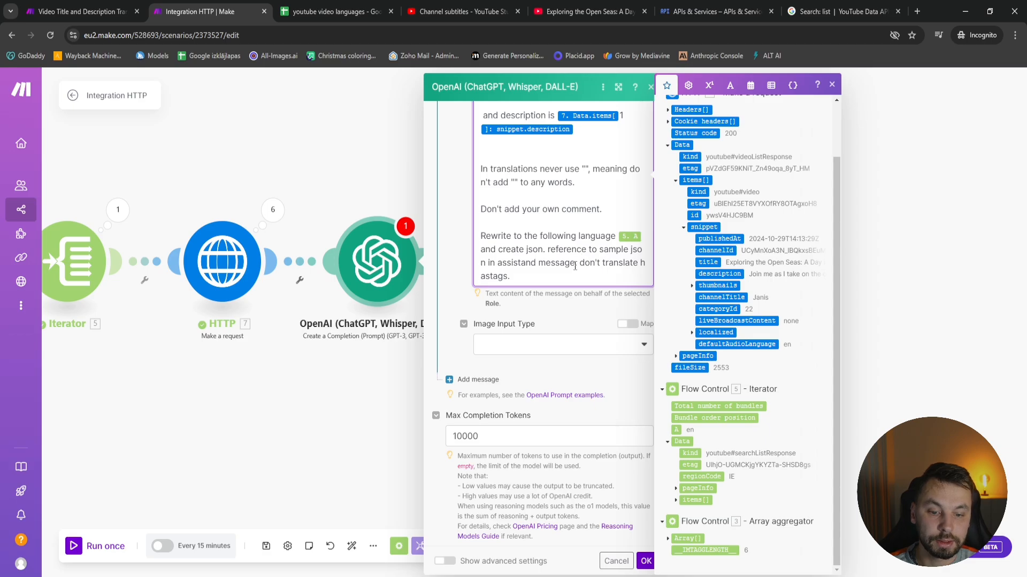
# Add a third message with the Assistant role to the OpenAI prompt
pyautogui.click(523, 349)
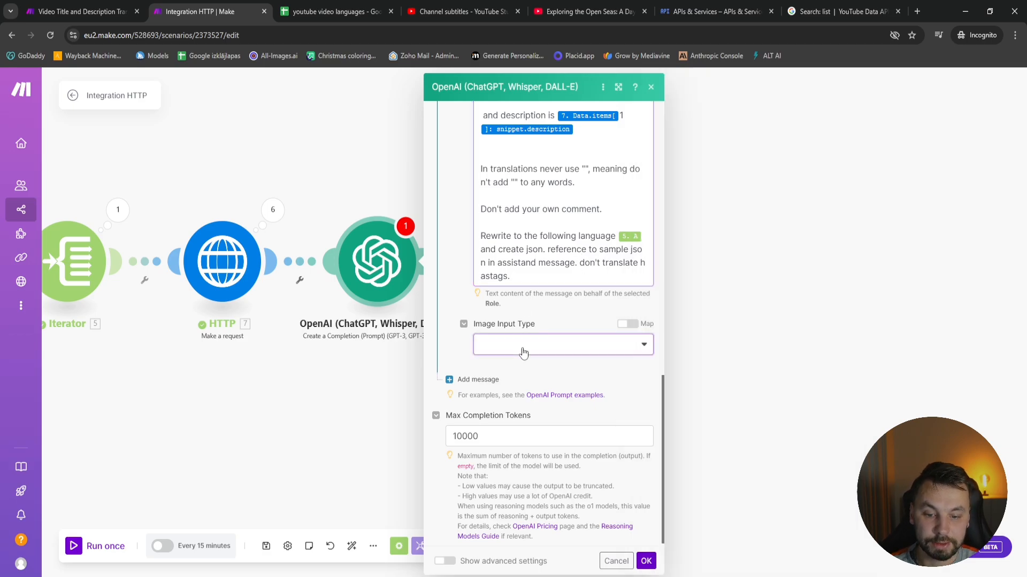
pyautogui.click(523, 353)
pyautogui.scroll(1, 460, 375)
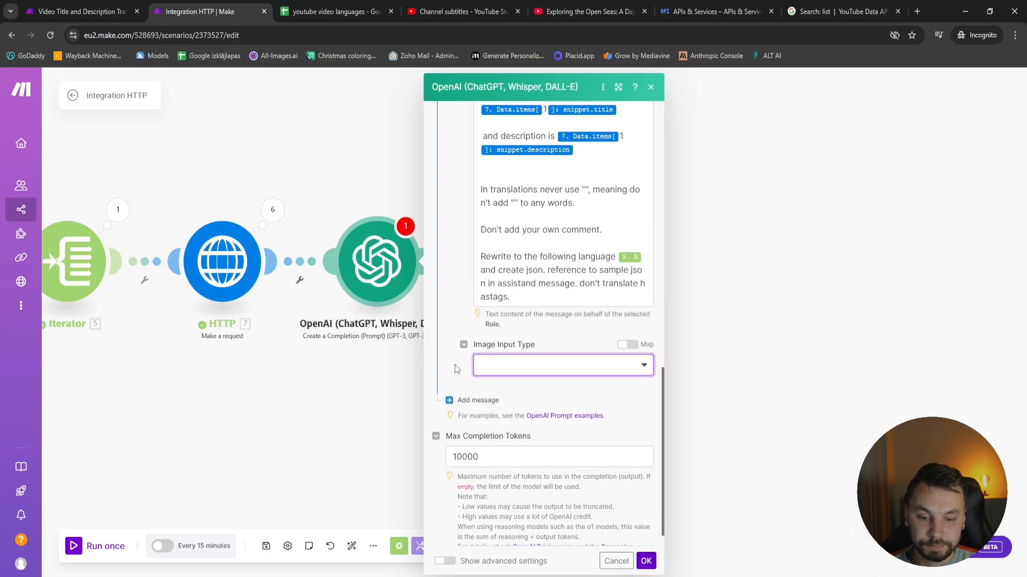
pyautogui.click(455, 367)
pyautogui.scroll(-1, 456, 368)
pyautogui.click(478, 377)
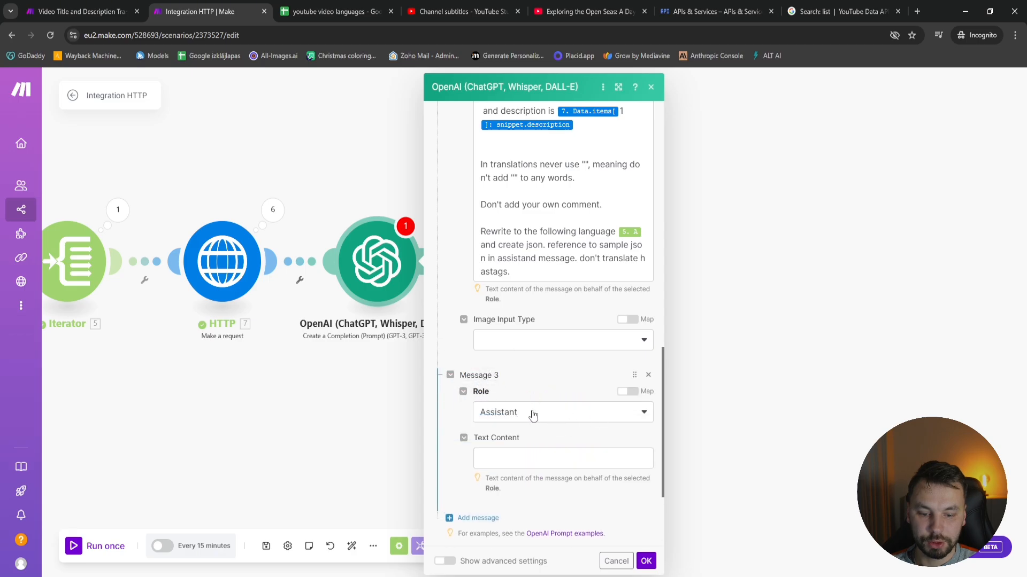
pyautogui.click(512, 417)
pyautogui.click(561, 458)
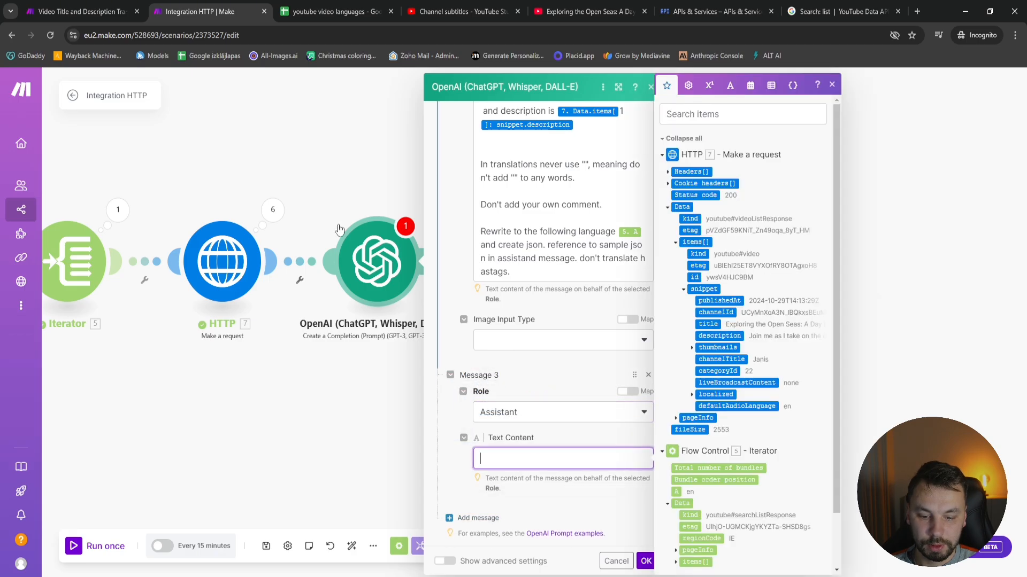
# Copy the example JSON response with empty title and description from the Video Title and Description Translator scenario into Message 3, and save the module
pyautogui.click(59, 8)
pyautogui.scroll(-4, 668, 471)
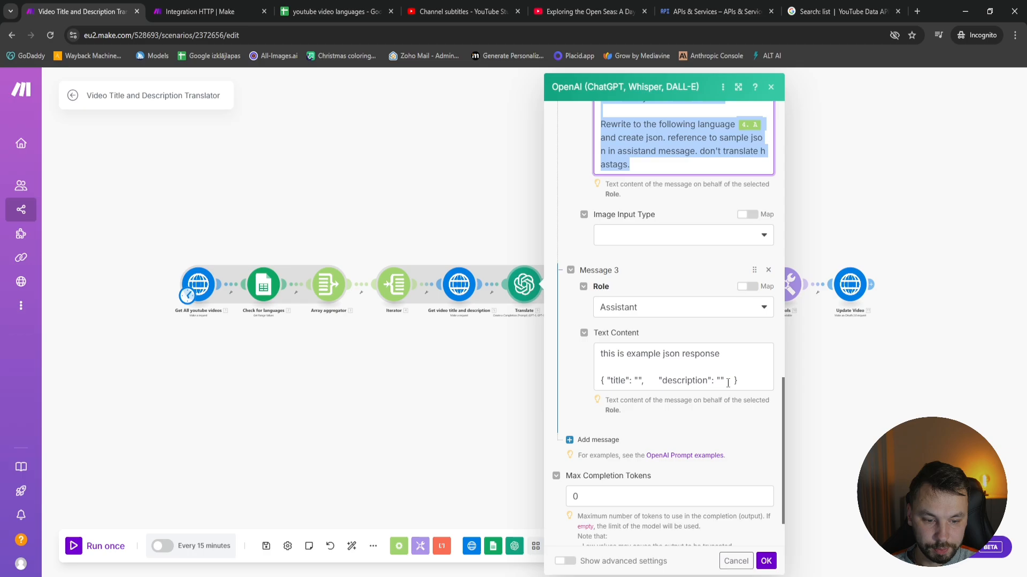
pyautogui.click(668, 369)
pyautogui.hotkey('ctrl', 'a')
pyautogui.hotkey('ctrl', 'c')
pyautogui.click(195, 8)
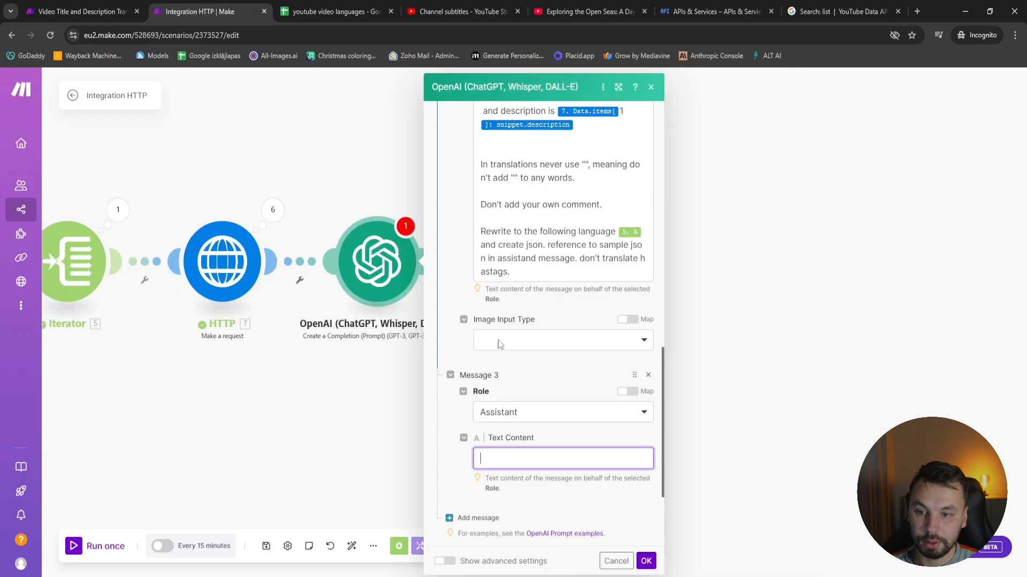
pyautogui.hotkey('ctrl', 'v')
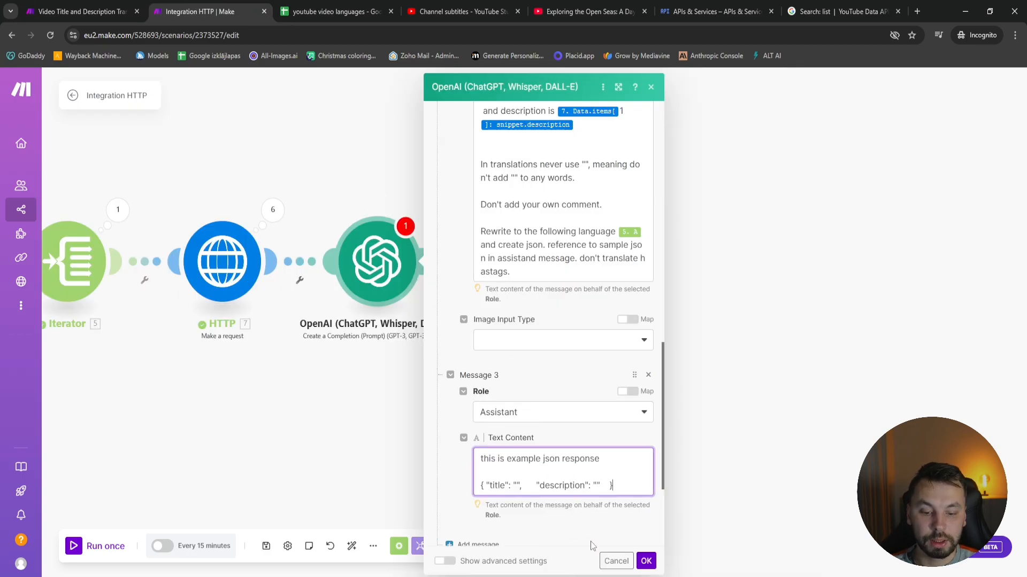
pyautogui.click(647, 561)
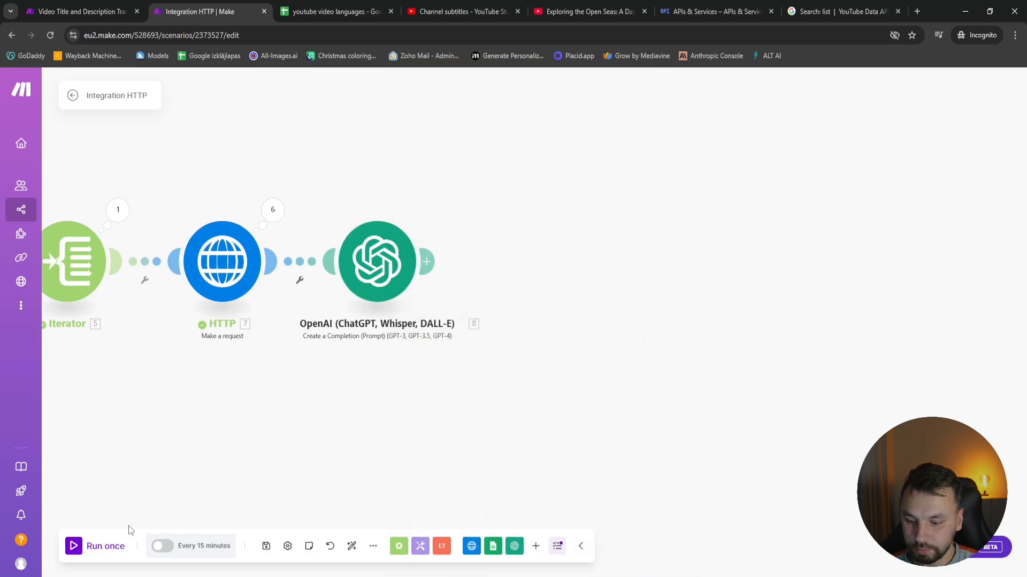
# Run the Integration HTTP scenario once and check the language list in the youtube video languages sheet during the run
pyautogui.click(91, 546)
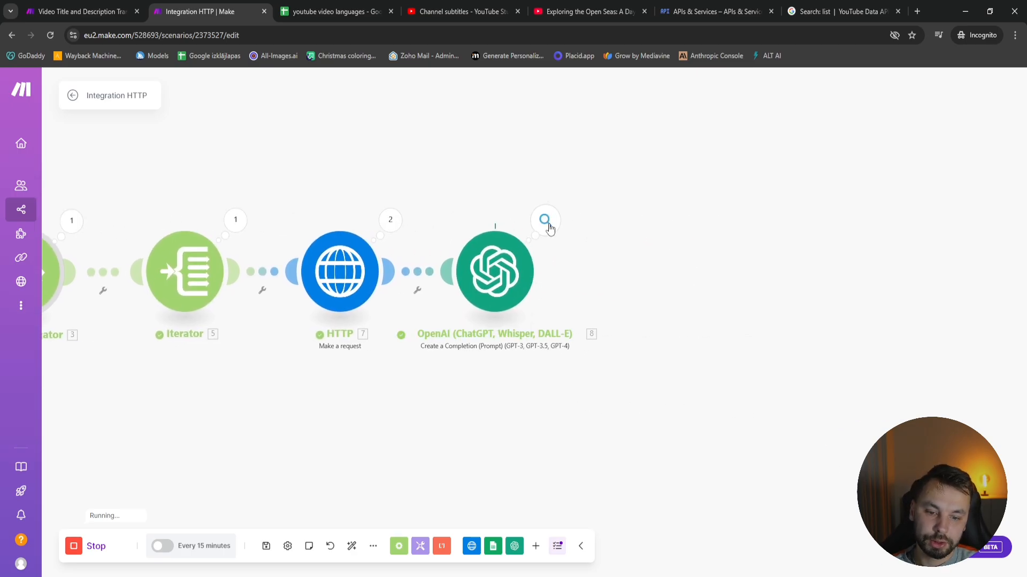
pyautogui.click(334, 11)
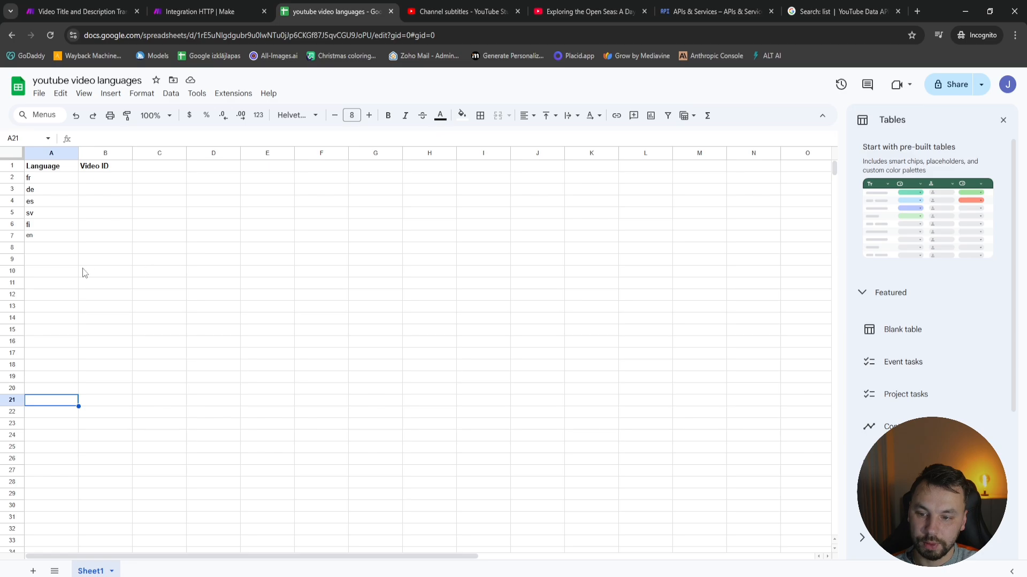
pyautogui.click(156, 5)
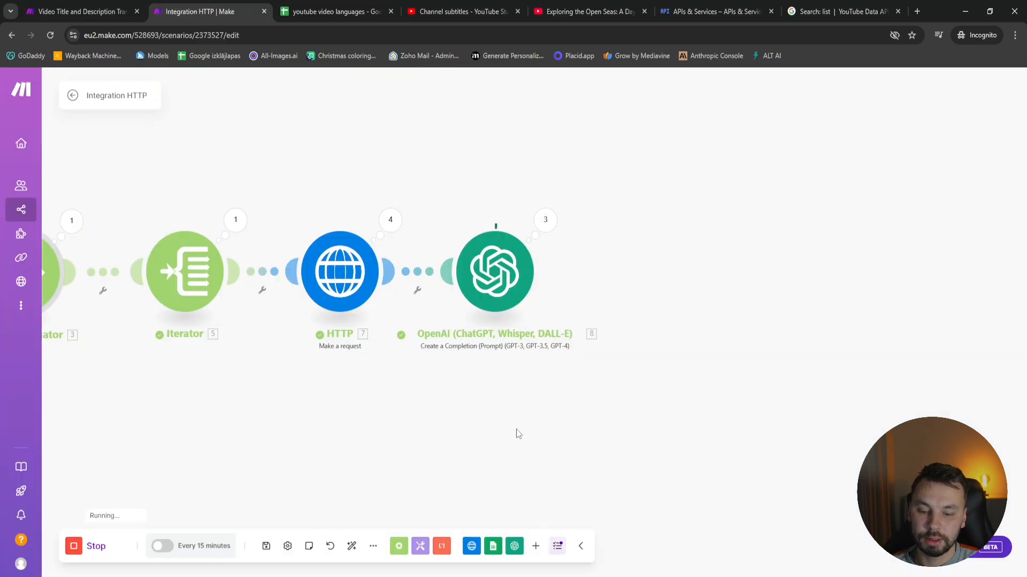
pyautogui.click(361, 4)
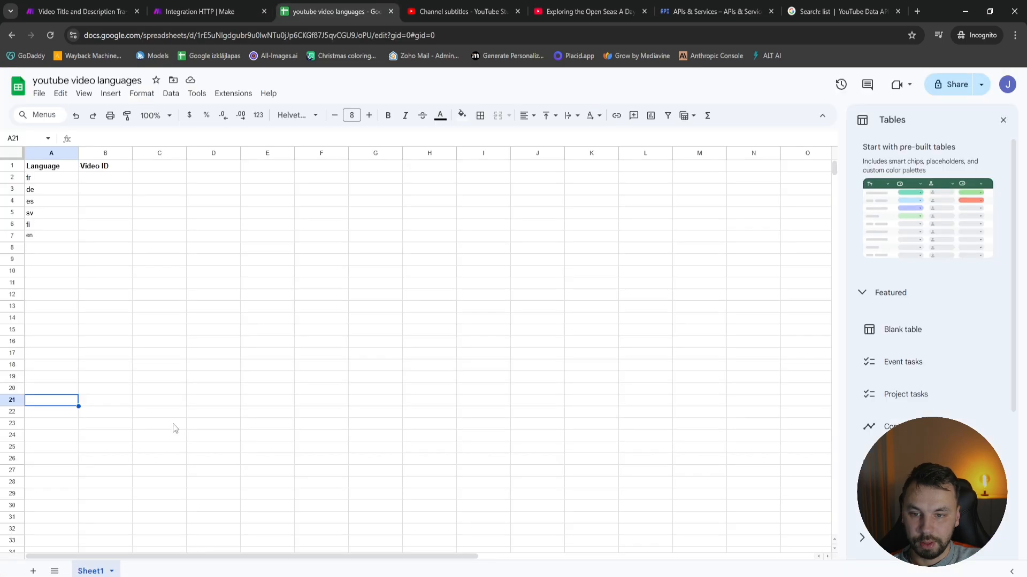
pyautogui.click(235, 3)
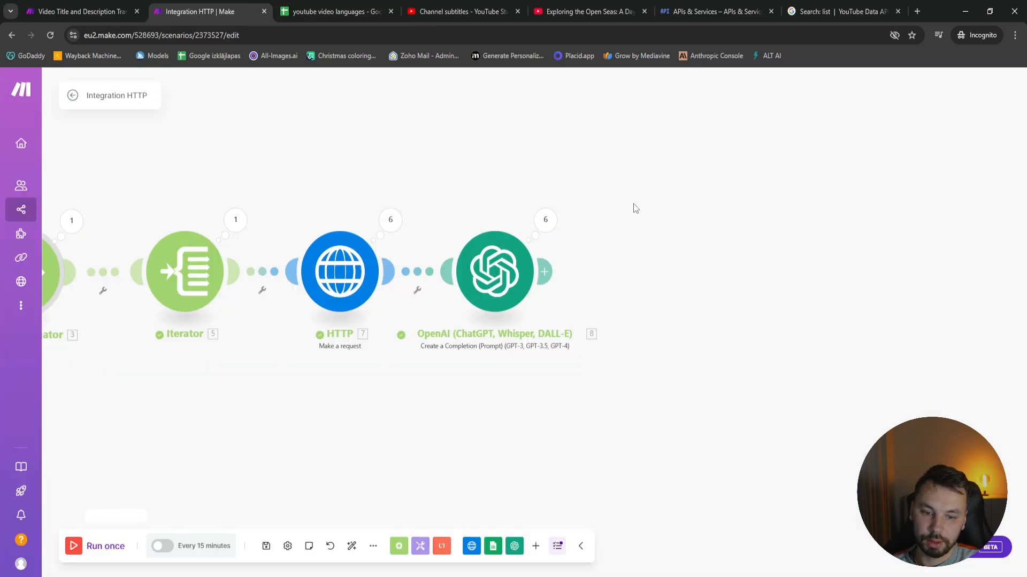
# Examine the translated title and description in the OpenAI output of Operations 5 and 4 against the sheet's language codes
pyautogui.click(545, 220)
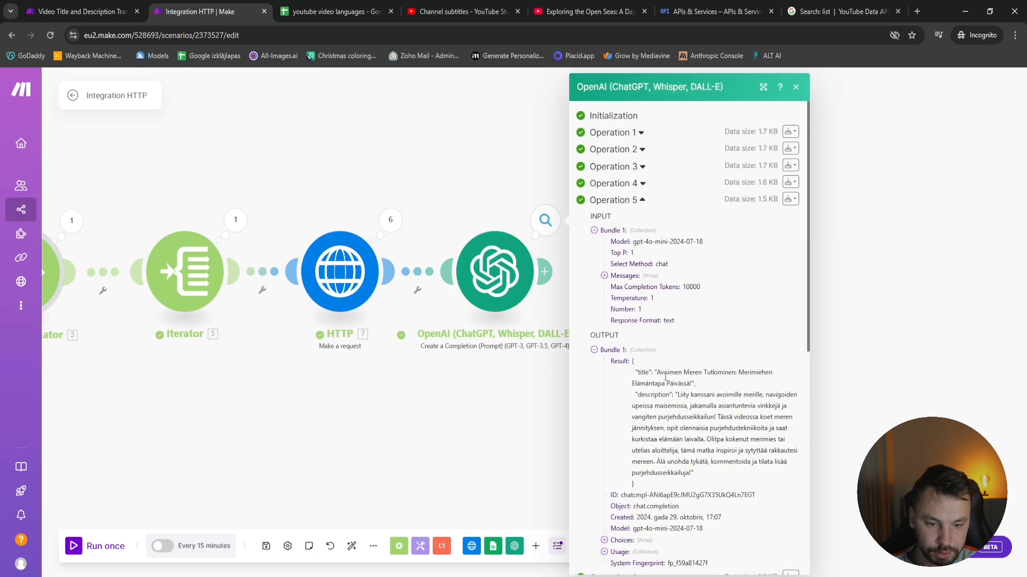
pyautogui.moveTo(667, 371); pyautogui.dragTo(680, 383)
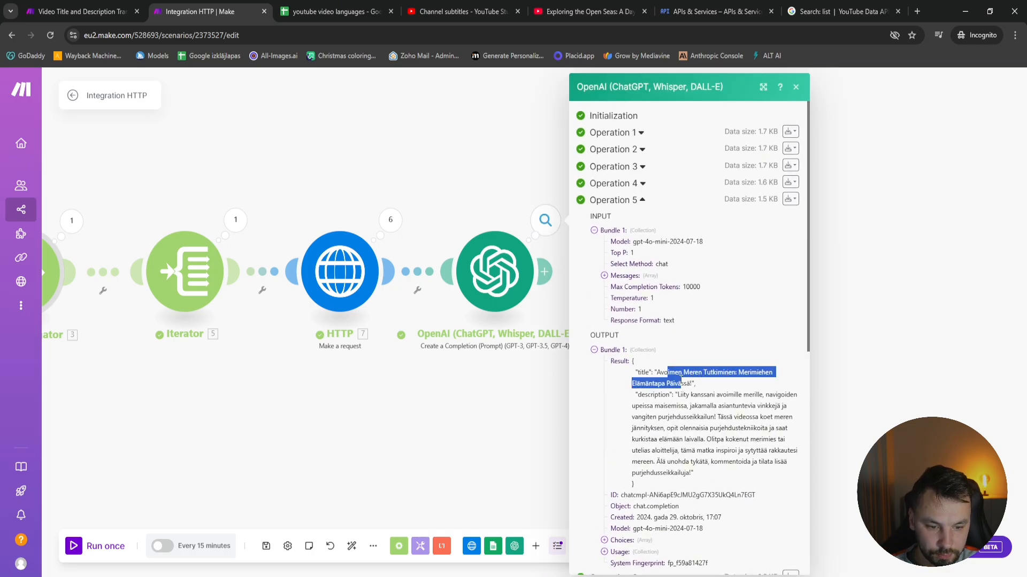
pyautogui.click(701, 416)
pyautogui.moveTo(706, 471); pyautogui.dragTo(653, 415)
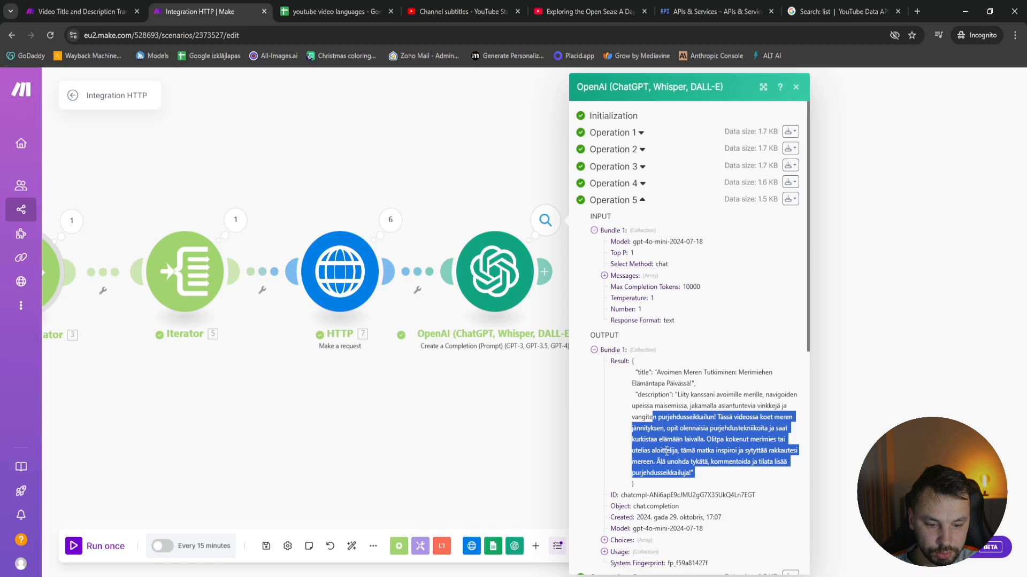
pyautogui.scroll(-2, 666, 451)
pyautogui.scroll(2, 666, 452)
pyautogui.click(639, 183)
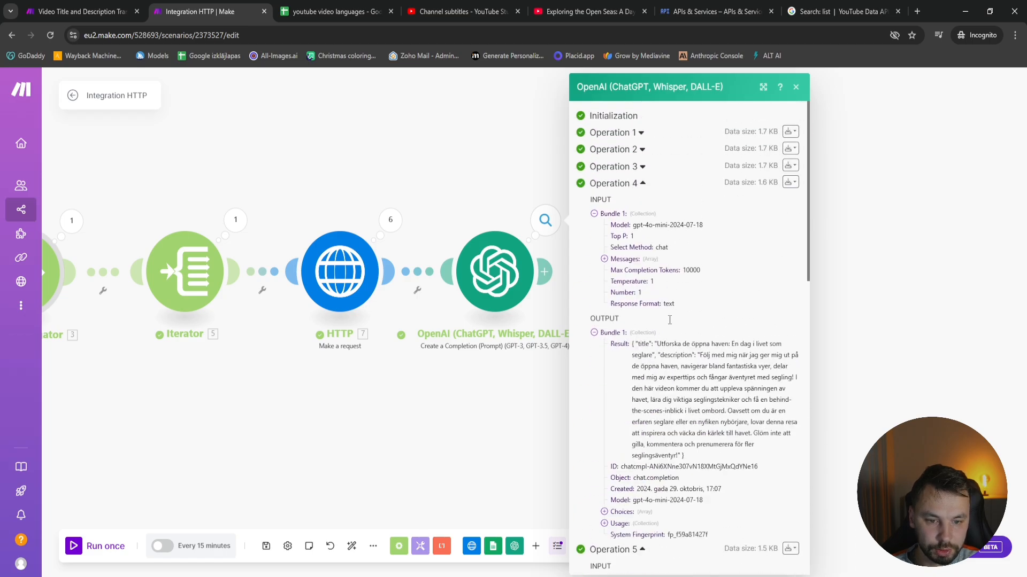
pyautogui.moveTo(665, 344); pyautogui.dragTo(732, 342)
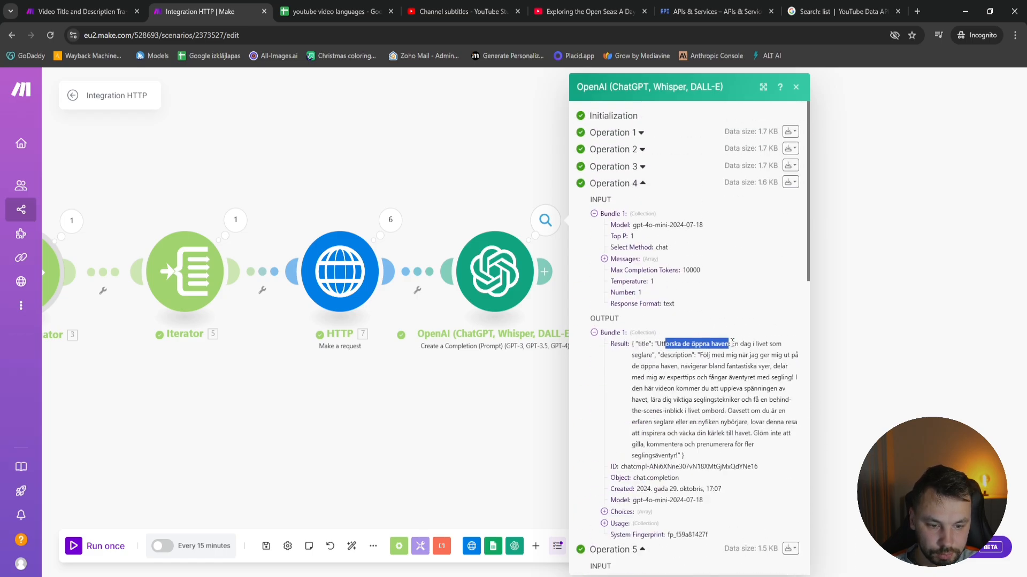
pyautogui.click(331, 11)
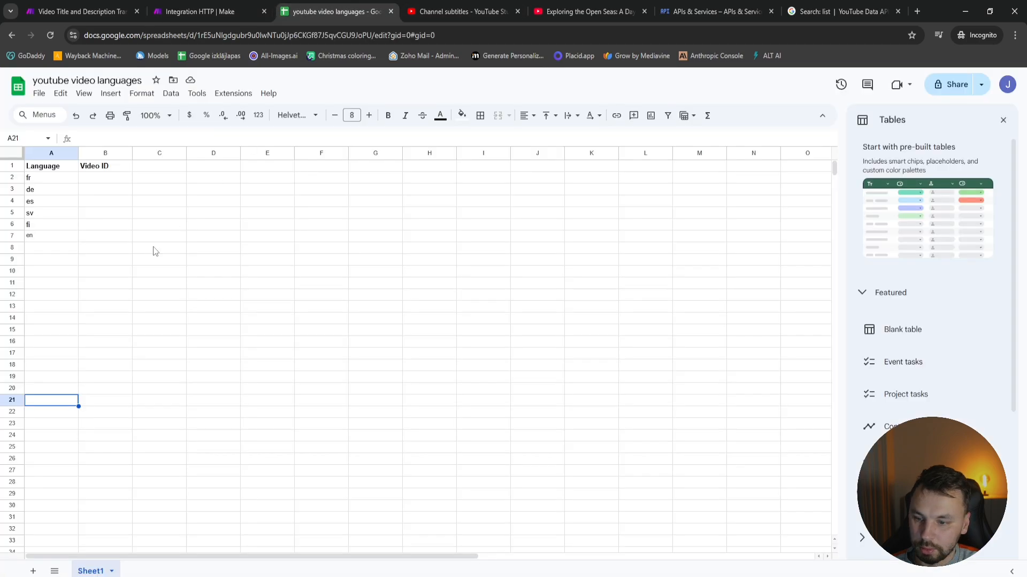
pyautogui.click(203, 11)
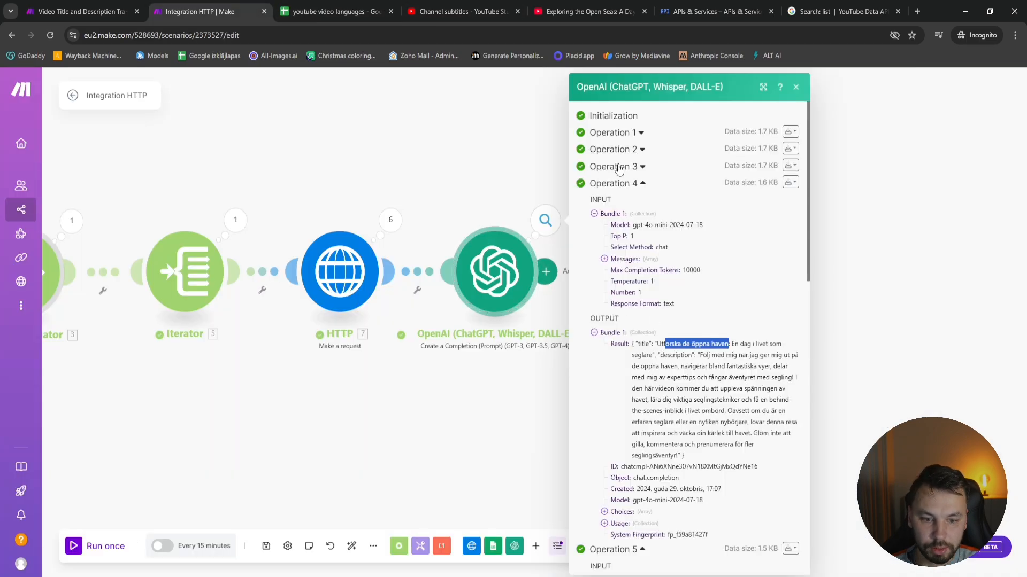
# Compare the OpenAI results of Operations 3, 2 and 1 with the language codes in the sheet
pyautogui.click(637, 166)
pyautogui.click(331, 12)
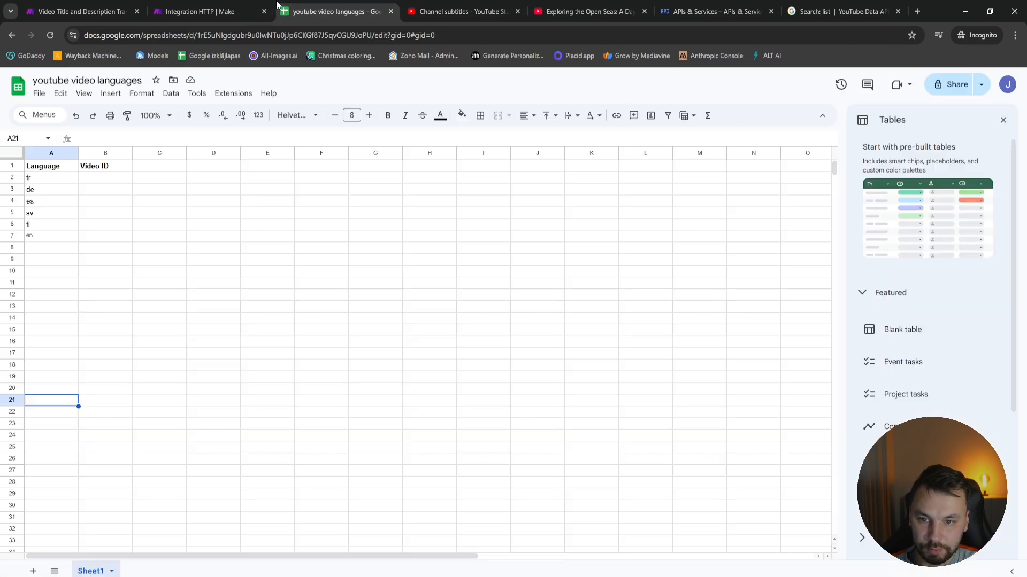
pyautogui.click(203, 12)
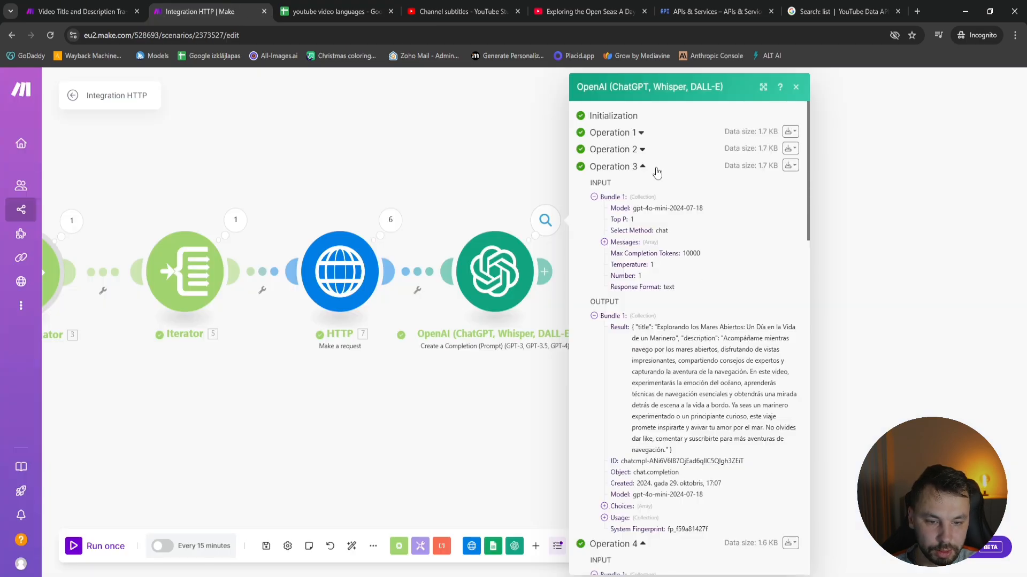
pyautogui.click(637, 150)
pyautogui.click(332, 12)
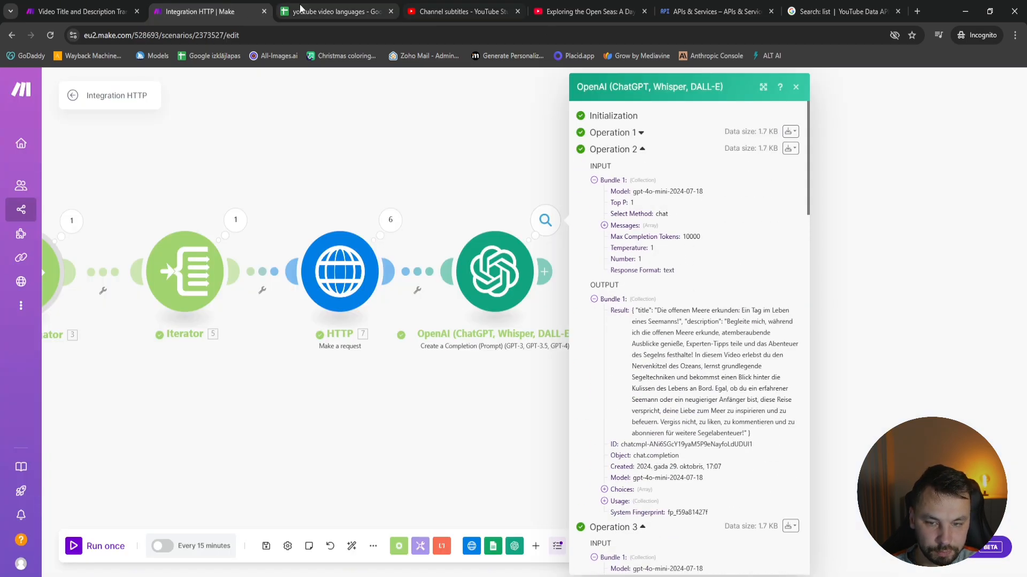
pyautogui.click(230, 11)
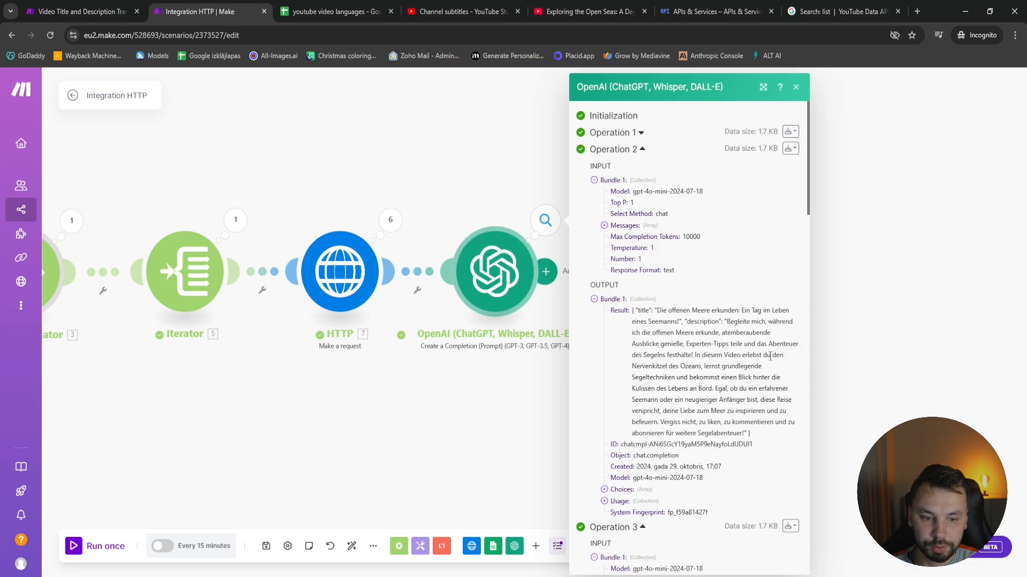
pyautogui.click(636, 131)
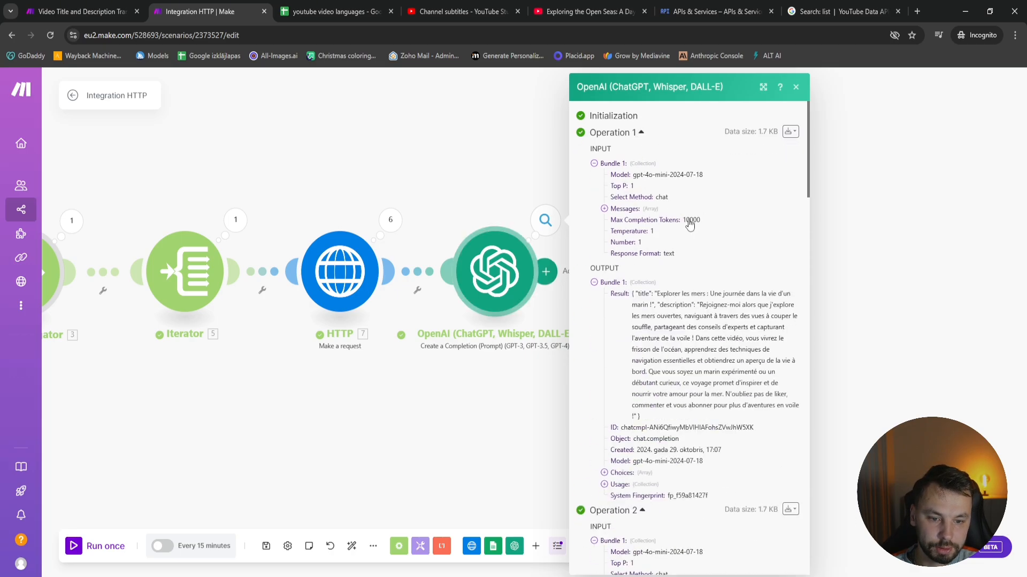
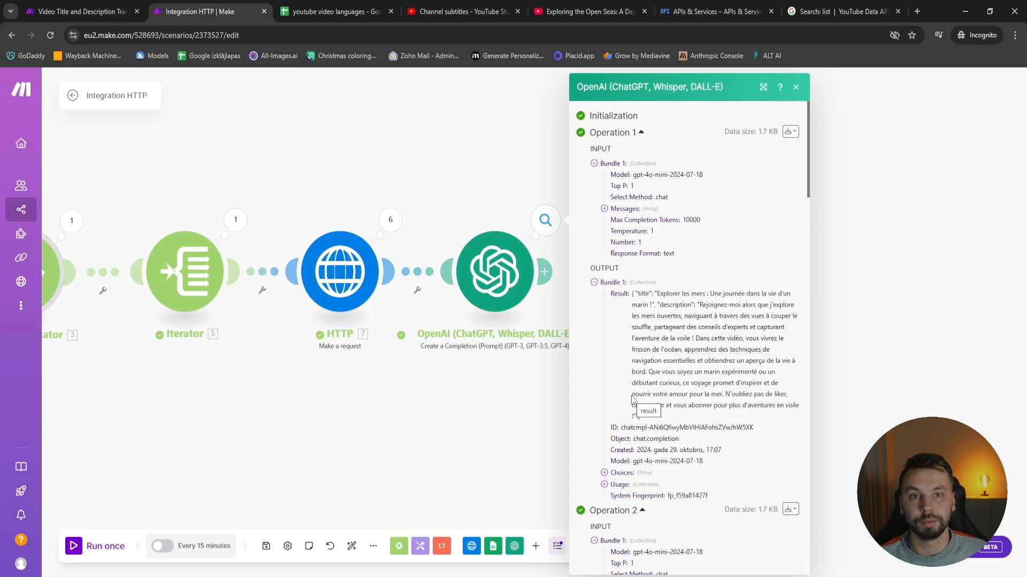
# Add a Parse JSON module after the OpenAI module and map OpenAI's Result into its JSON string
pyautogui.click(515, 447)
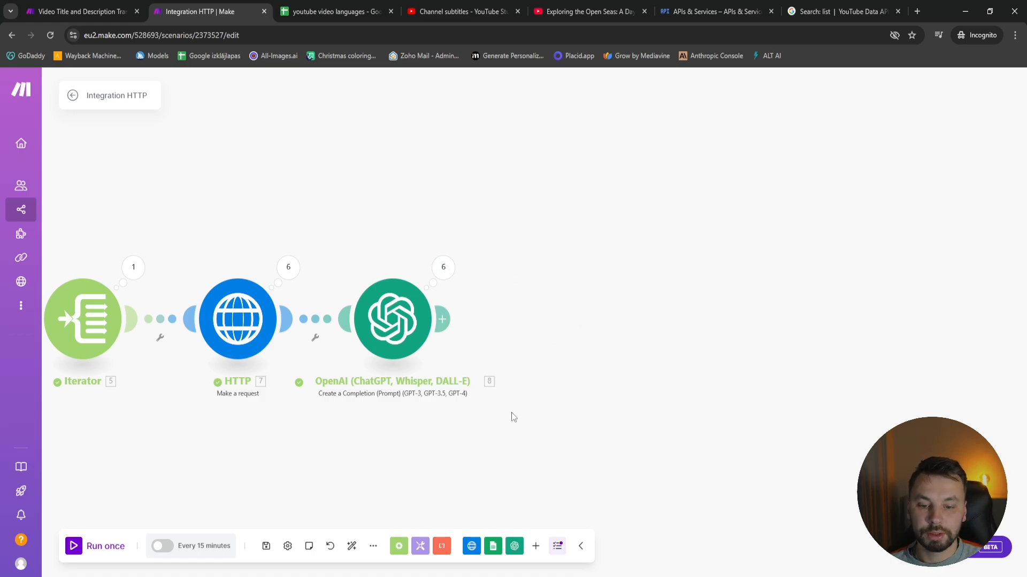
pyautogui.click(535, 546)
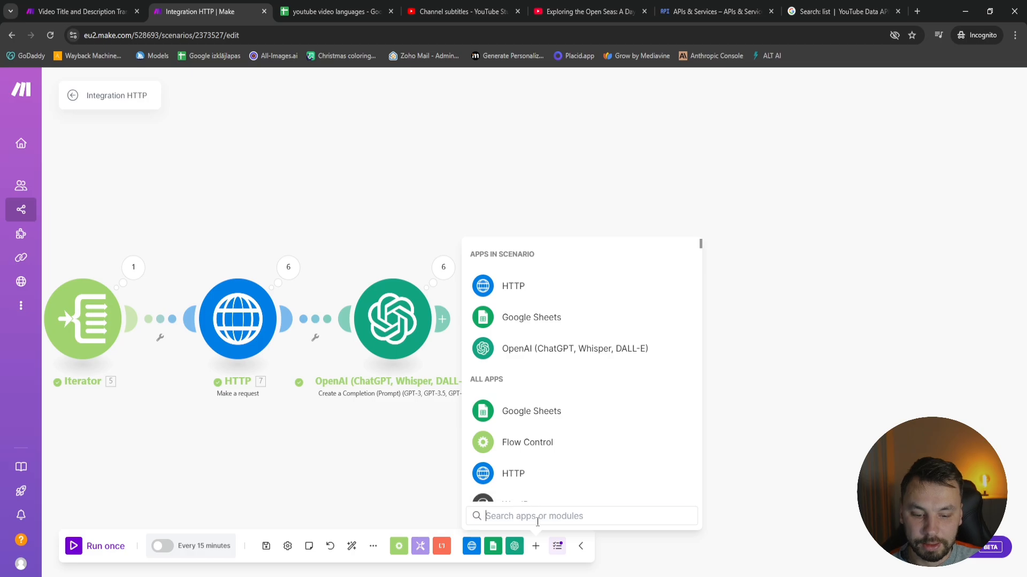
pyautogui.write('js')
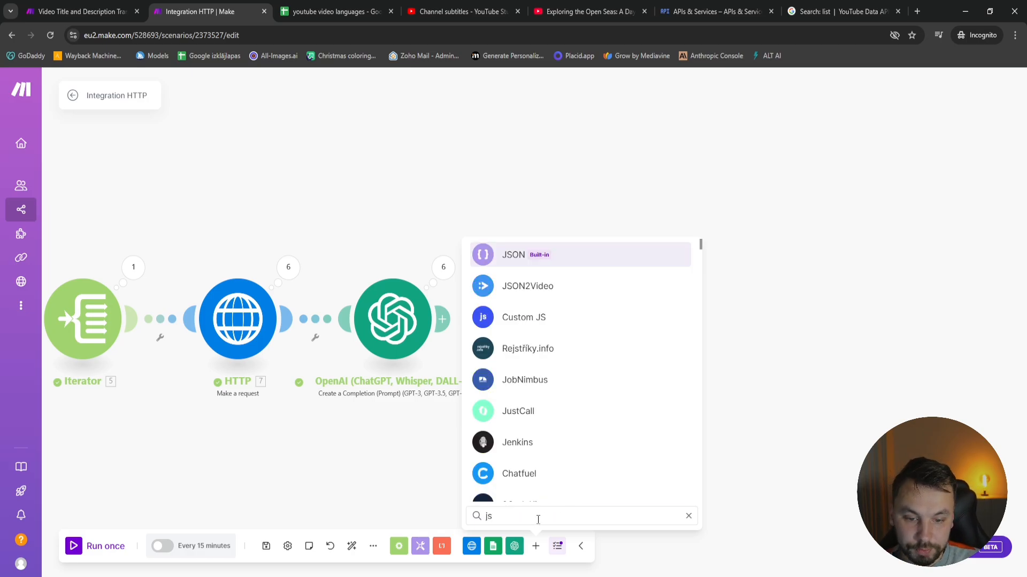
pyautogui.click(625, 255)
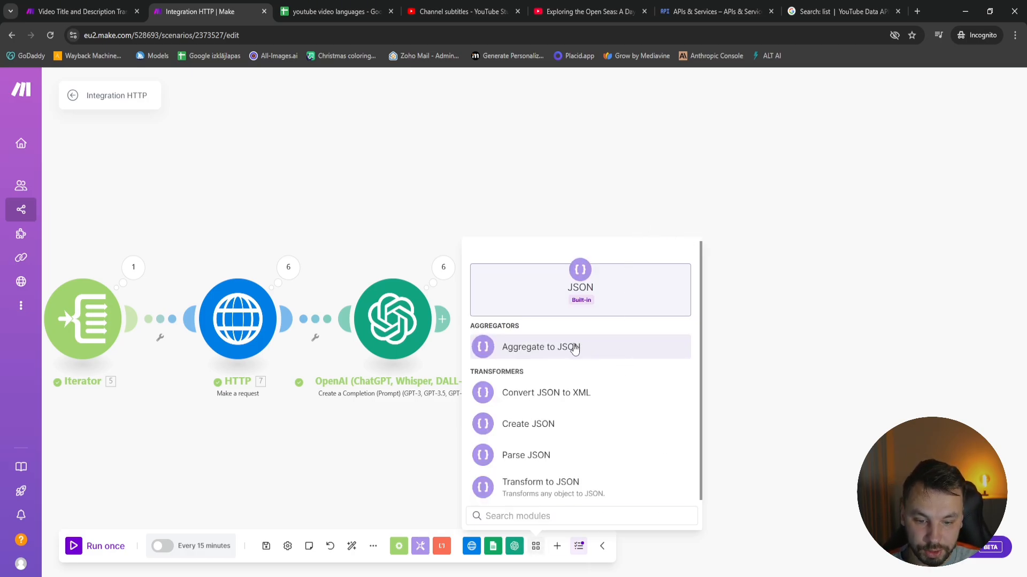
pyautogui.click(576, 455)
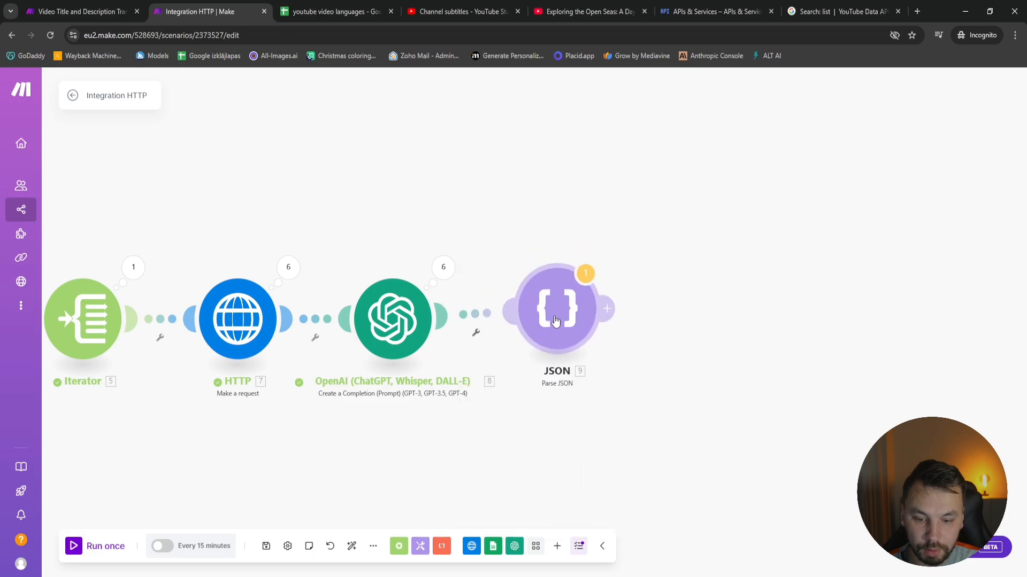
pyautogui.click(627, 350)
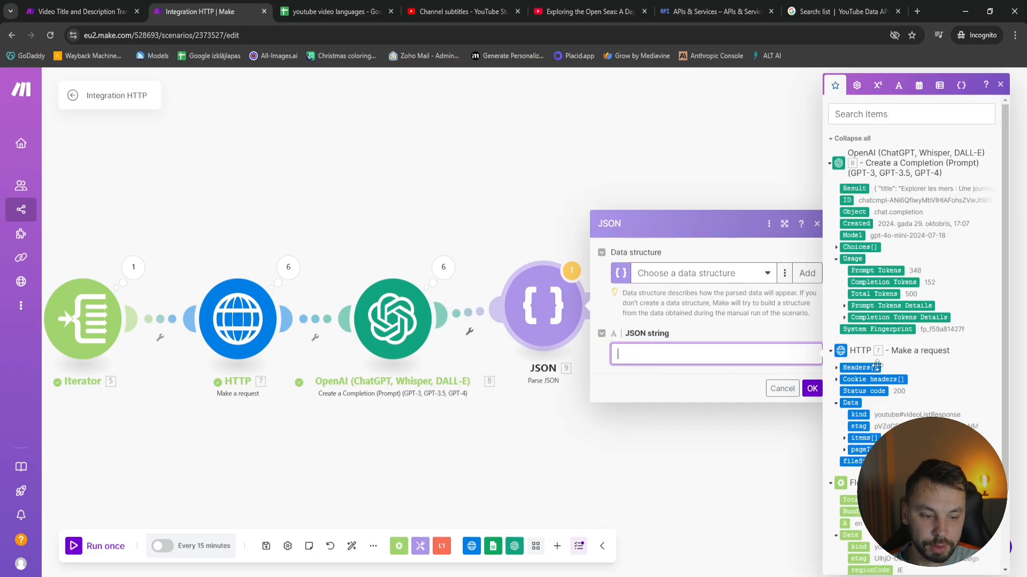
pyautogui.click(854, 188)
pyautogui.click(812, 390)
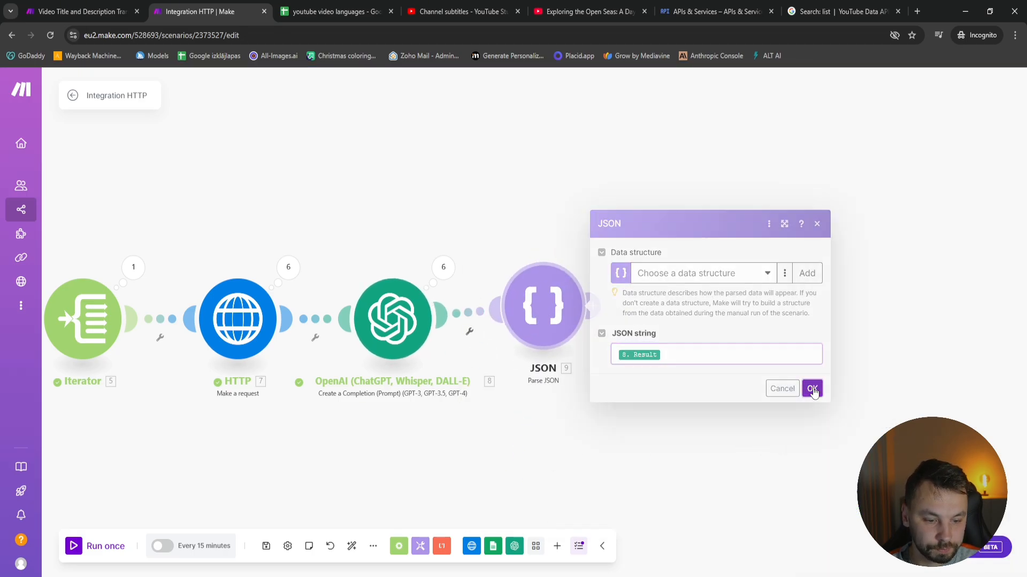
# Copy the JSON result text from Operation 6 in the OpenAI module's output
pyautogui.click(443, 267)
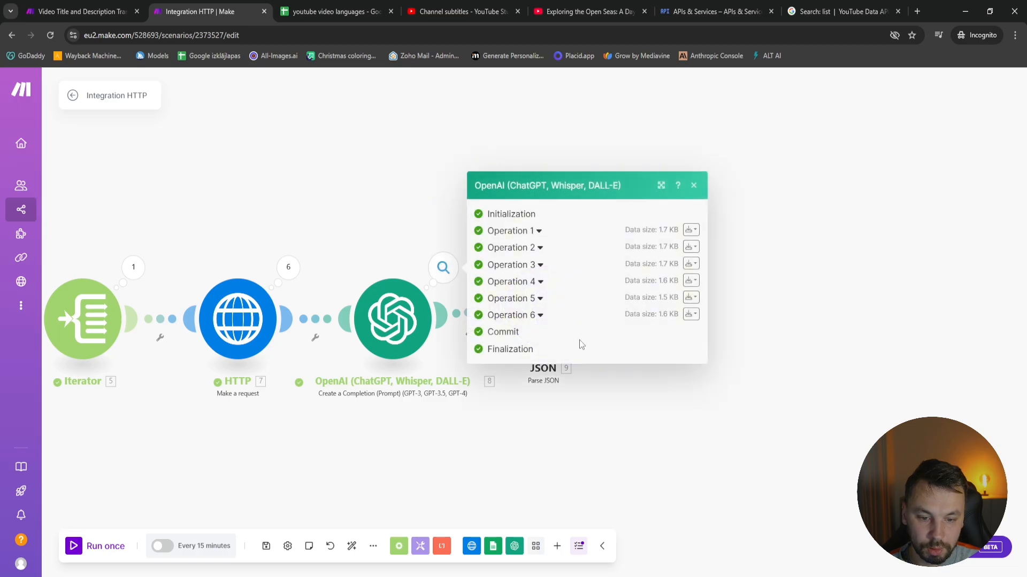
pyautogui.click(492, 316)
pyautogui.scroll(-1, 579, 448)
pyautogui.moveTo(552, 454); pyautogui.dragTo(531, 328)
pyautogui.press('Escape')
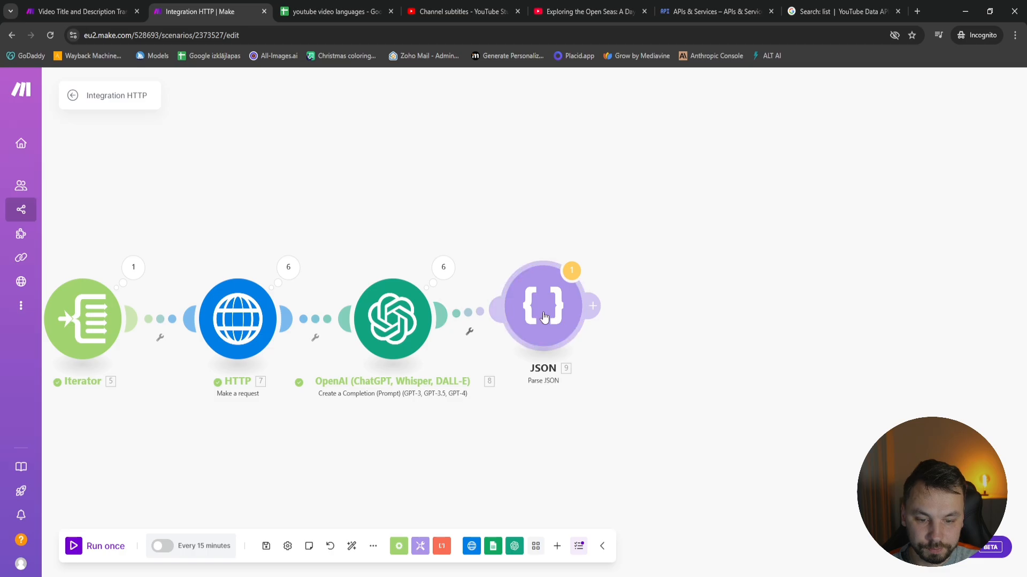
# Run only the Parse JSON module with the copied result as input and check the parsed title and description
pyautogui.rightClick(545, 315)
pyautogui.click(606, 339)
pyautogui.click(668, 348)
pyautogui.hotkey('ctrl', 'v')
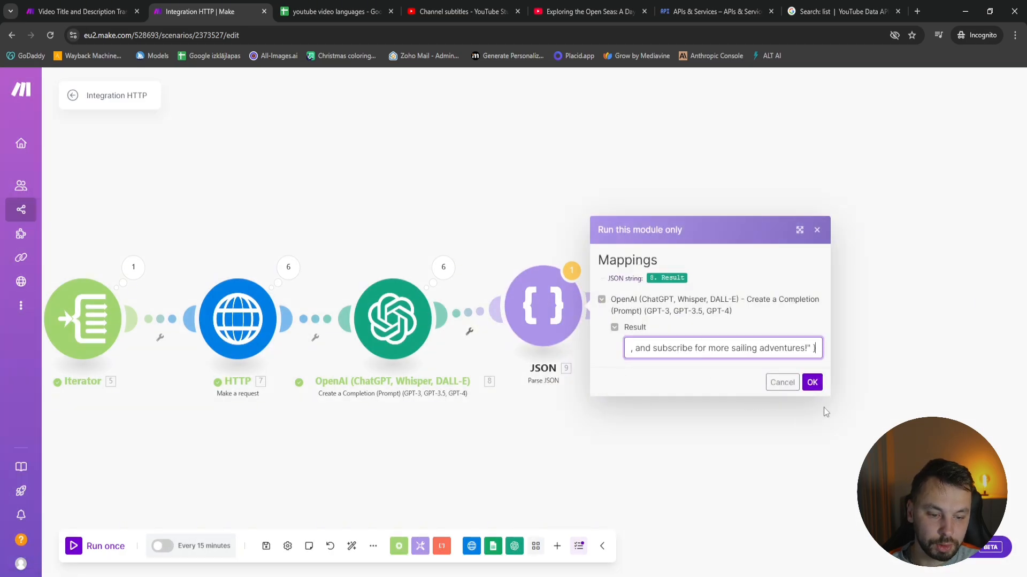
pyautogui.click(812, 382)
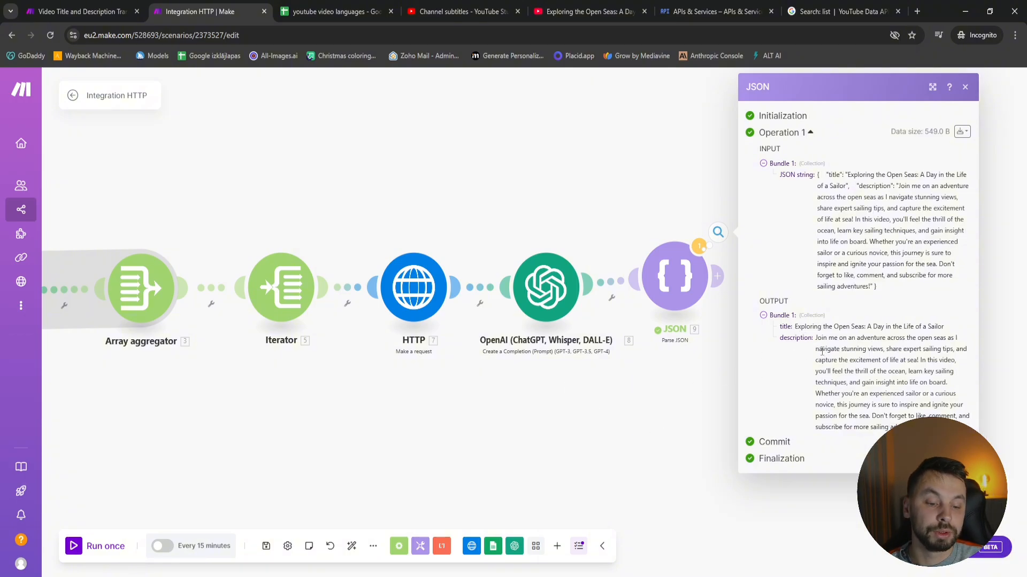
pyautogui.click(660, 394)
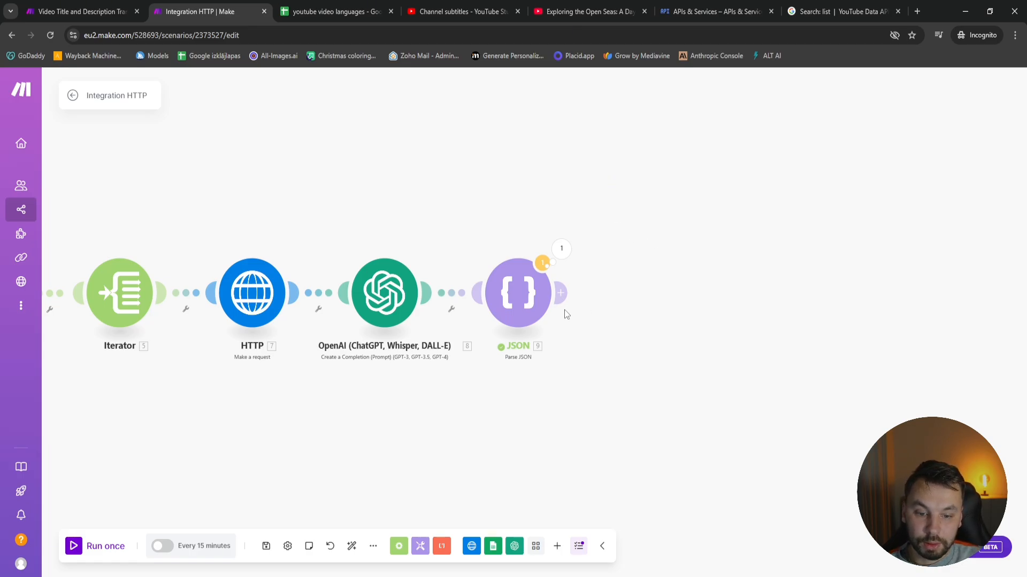
# Add an Array aggregator from Flow Control after the Parse JSON module
pyautogui.click(560, 293)
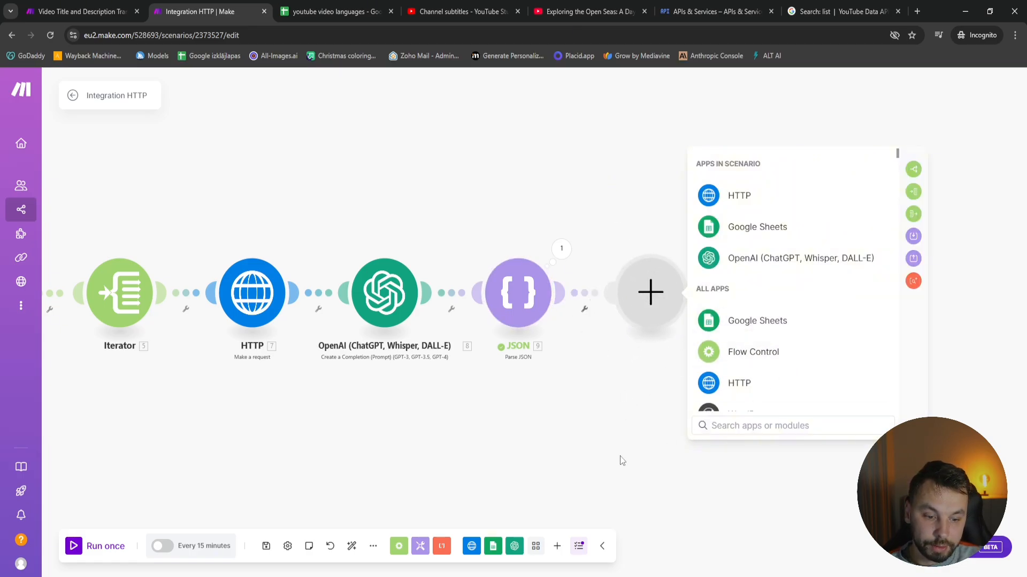
pyautogui.click(398, 546)
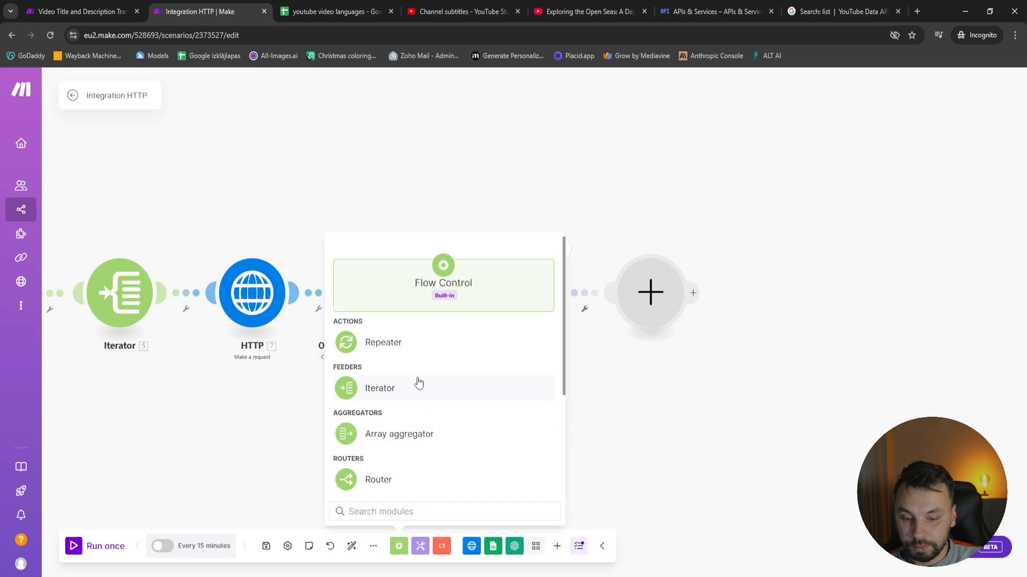
pyautogui.click(398, 434)
pyautogui.moveTo(407, 463); pyautogui.dragTo(640, 313)
pyautogui.click(697, 377)
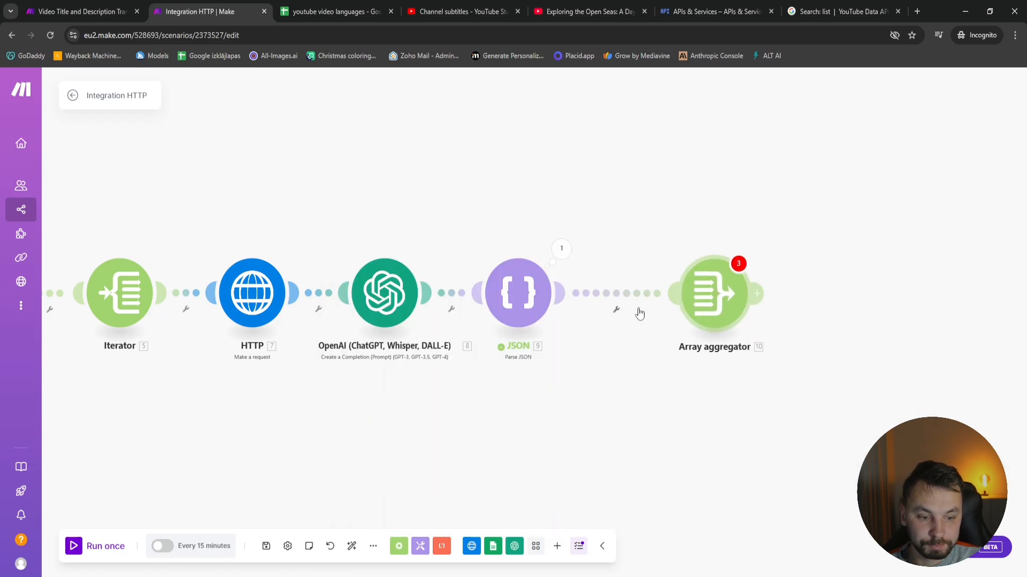
# Set the new Array aggregator's source module to Iterator [5] and aggregate the title and description fields from Parse JSON
pyautogui.click(639, 314)
pyautogui.click(767, 197)
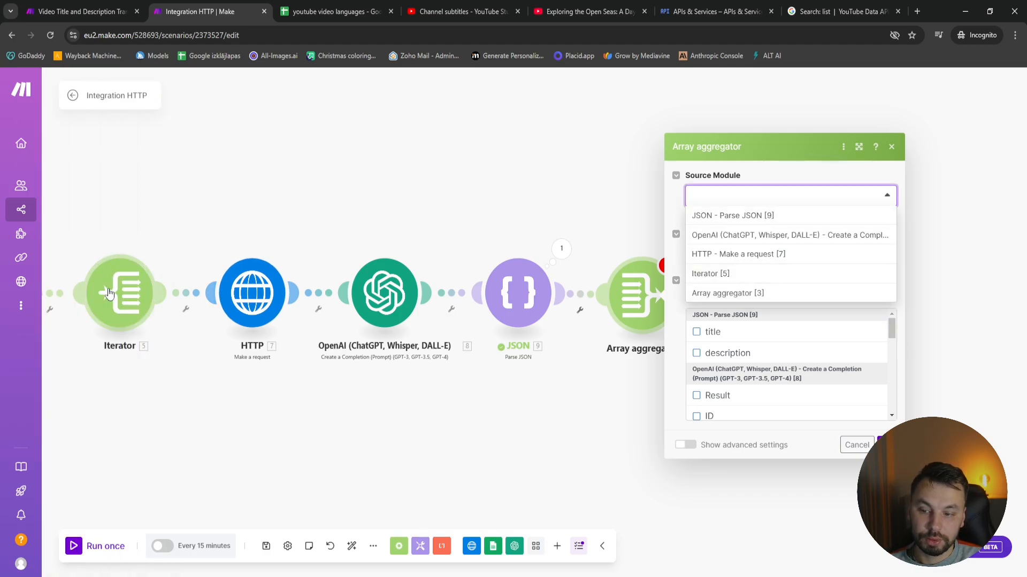
pyautogui.click(742, 278)
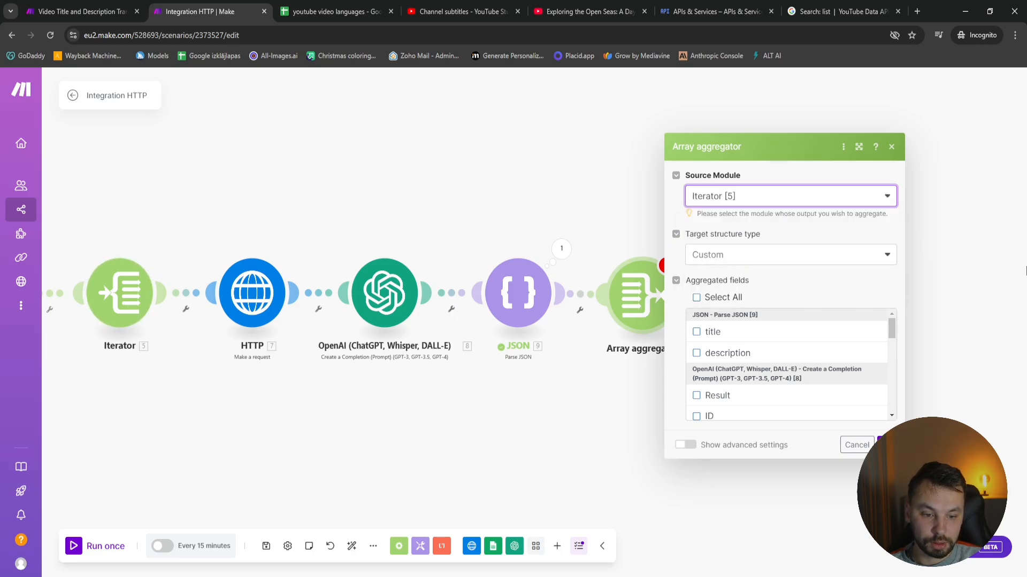
pyautogui.click(733, 332)
pyautogui.click(760, 353)
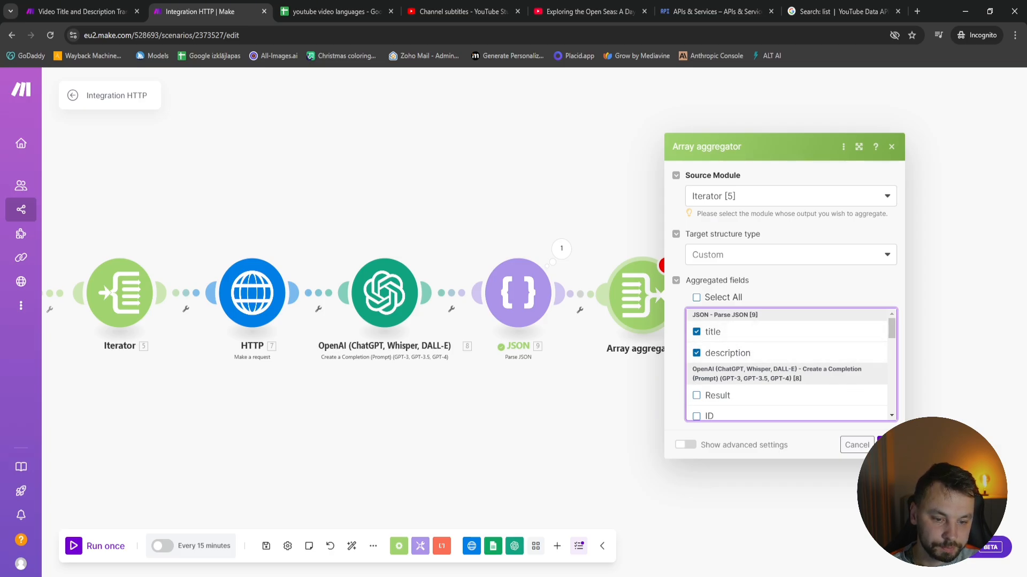
pyautogui.click(882, 445)
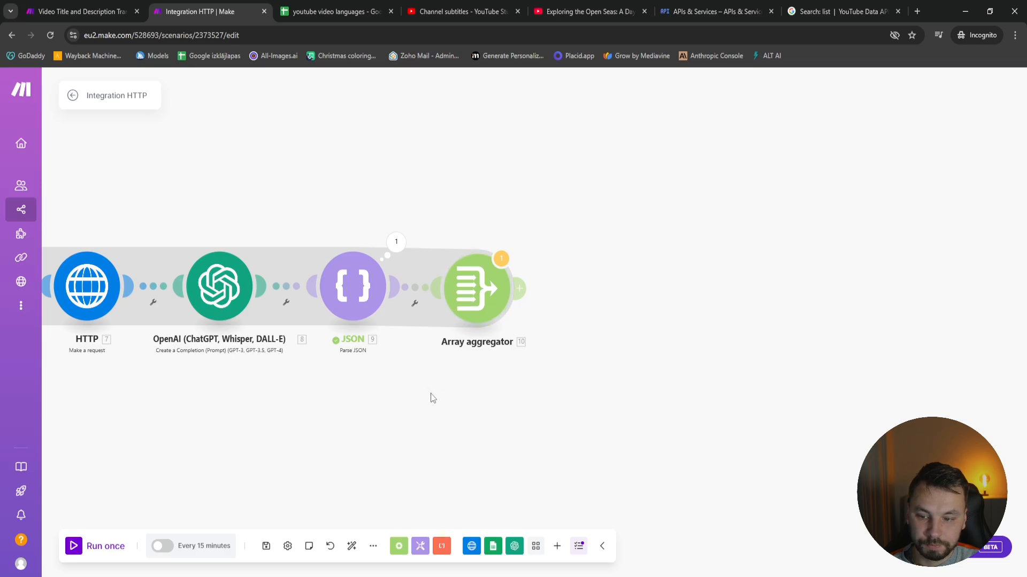
# Run the whole scenario once and check the first item of the output array in the last Array aggregator
pyautogui.scroll(-3, 430, 397)
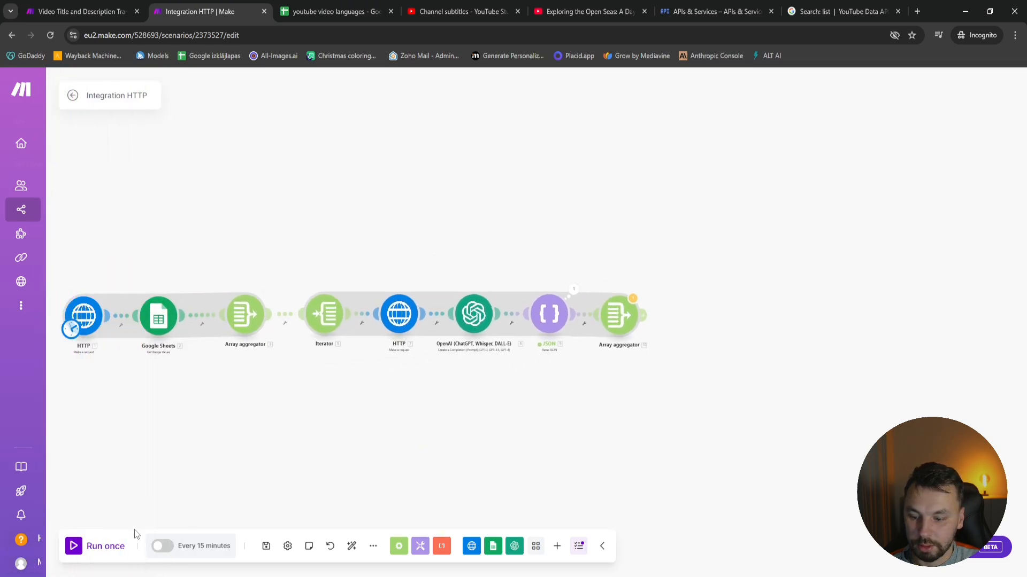
pyautogui.click(87, 550)
pyautogui.click(584, 367)
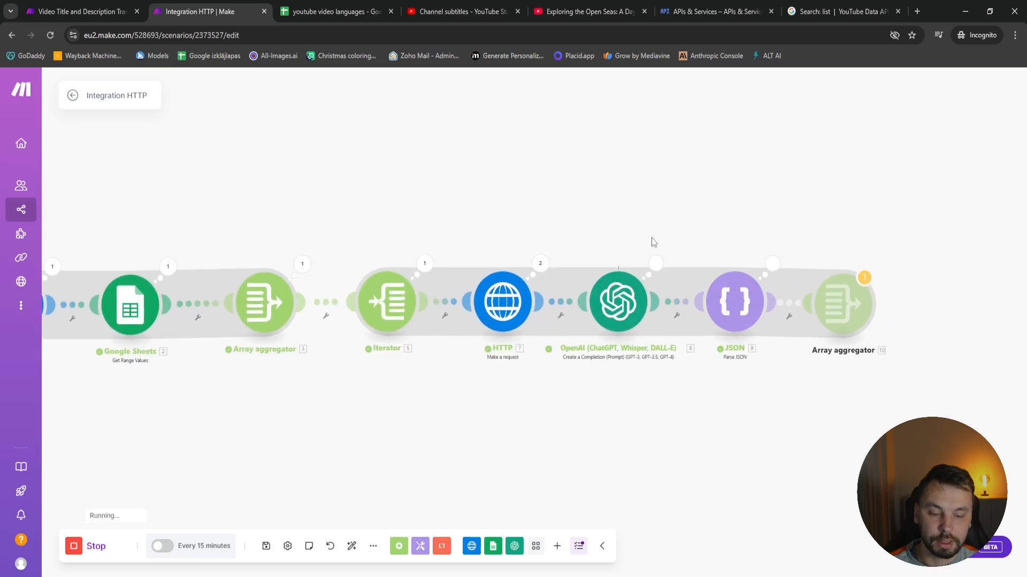
pyautogui.click(612, 273)
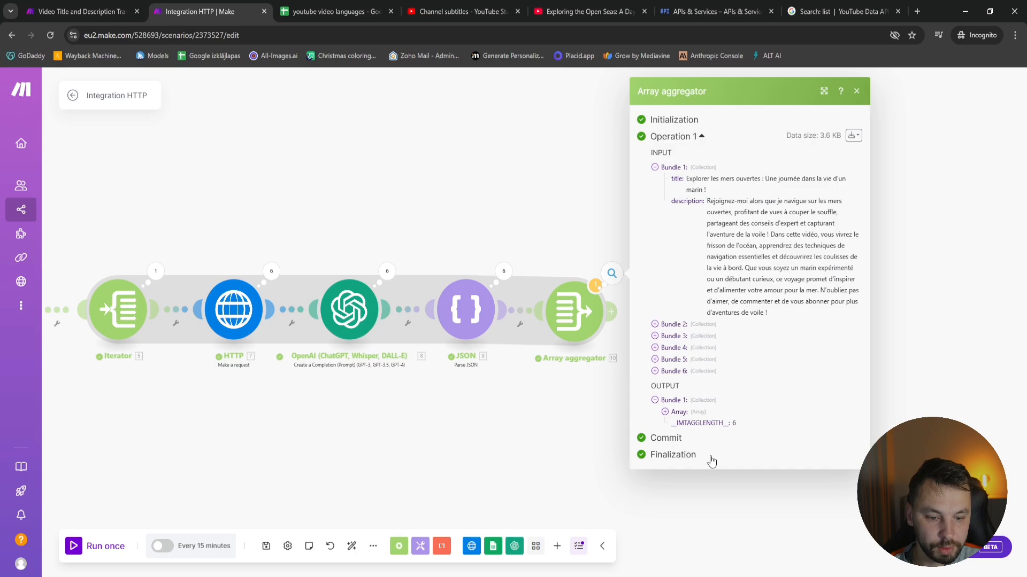
pyautogui.click(686, 412)
pyautogui.click(695, 423)
pyautogui.scroll(-3, 718, 495)
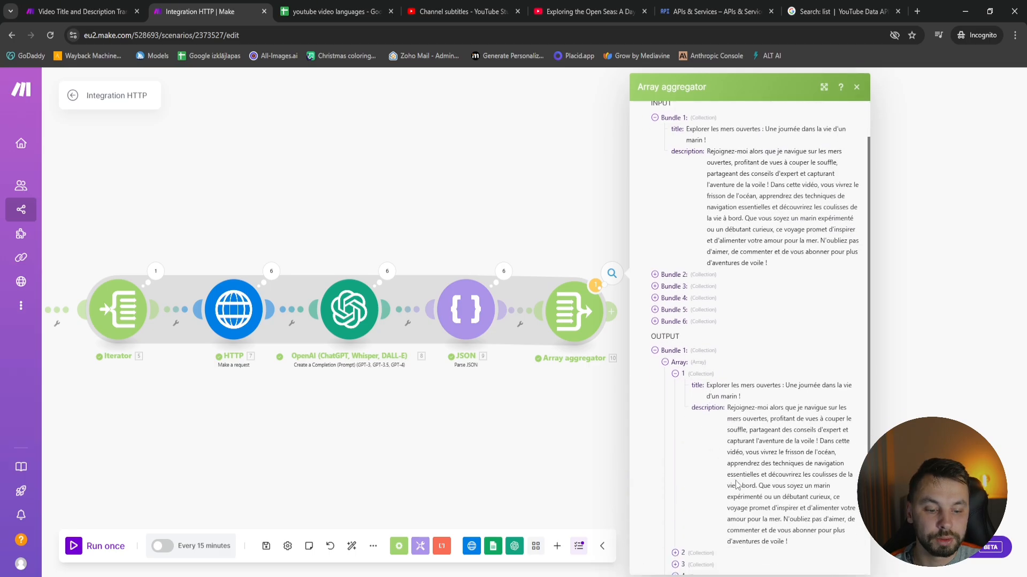
pyautogui.click(701, 470)
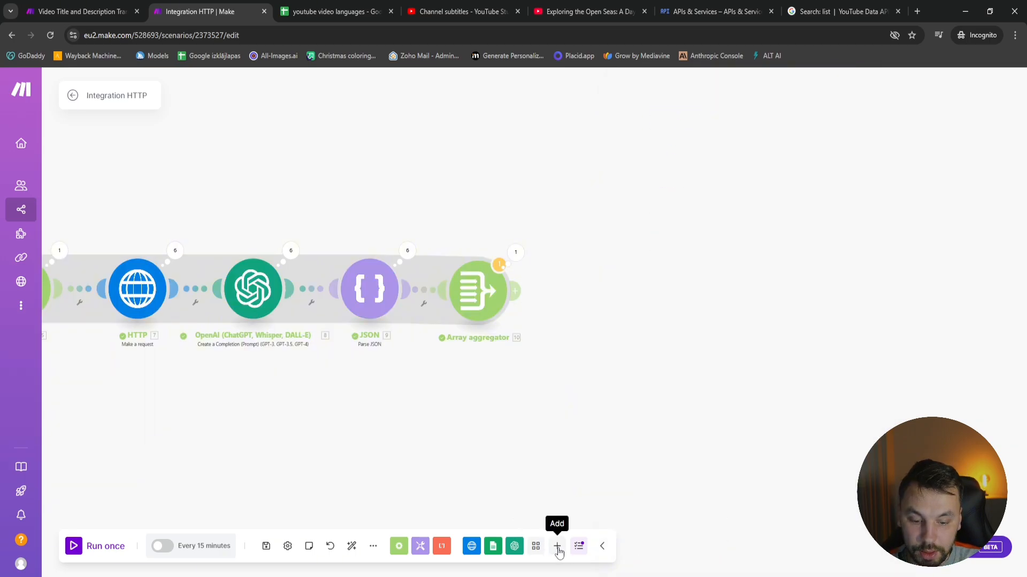
# Add an Aggregate to JSON module after the last Array aggregator, with Array aggregator [10] as its source module
pyautogui.click(556, 546)
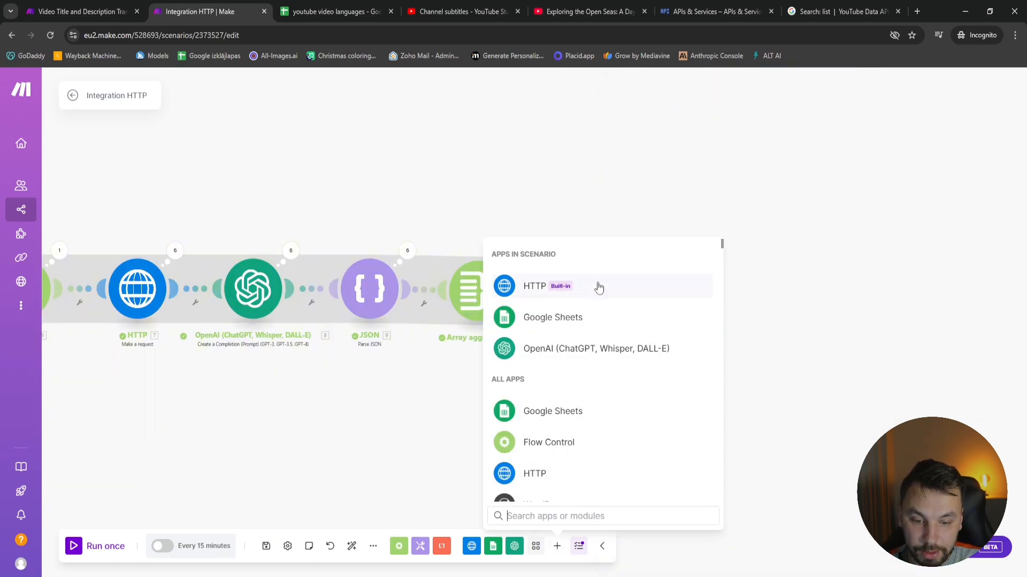
pyautogui.write('jso')
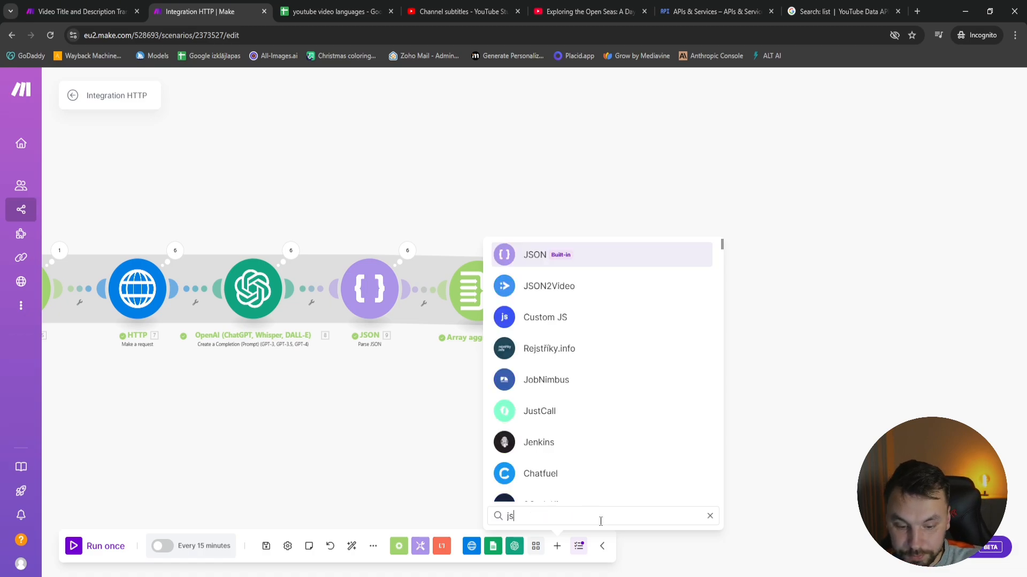
pyautogui.click(625, 248)
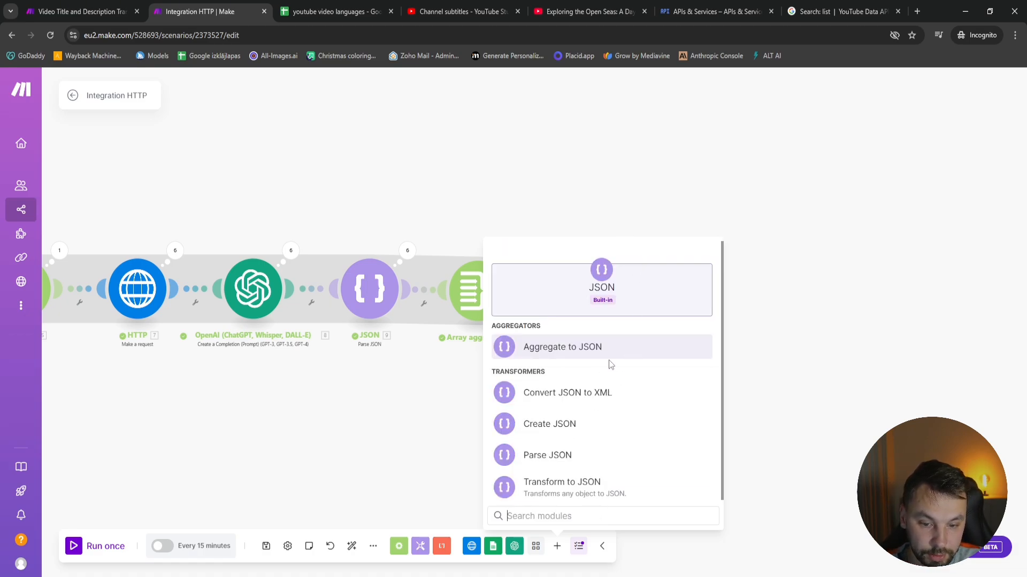
pyautogui.click(564, 348)
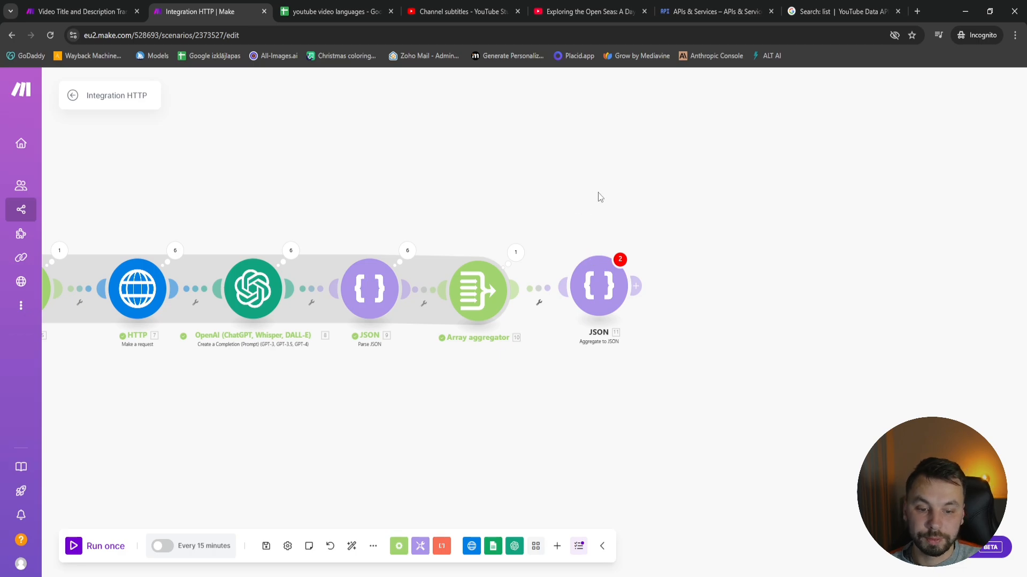
pyautogui.click(579, 267)
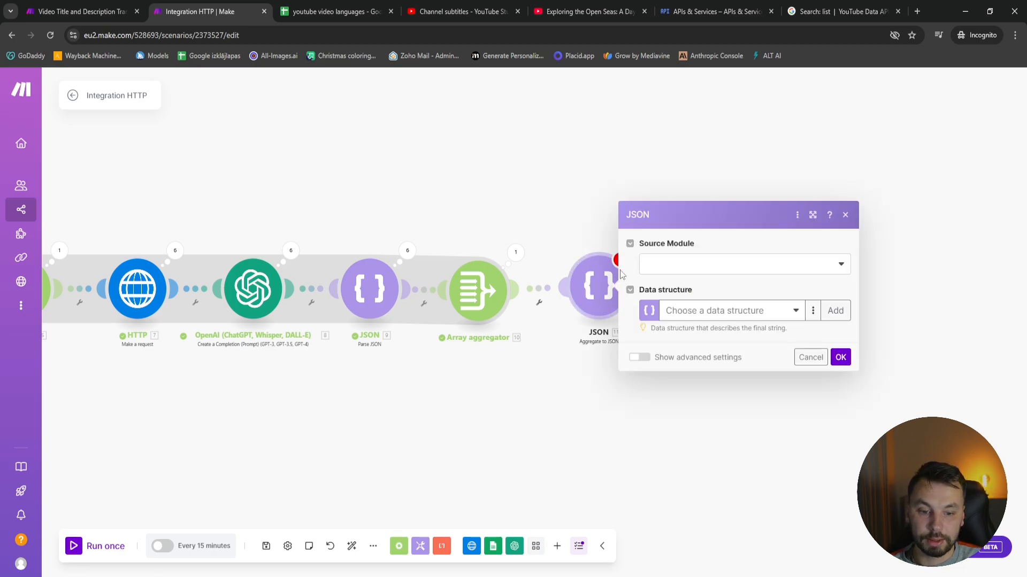
pyautogui.click(697, 265)
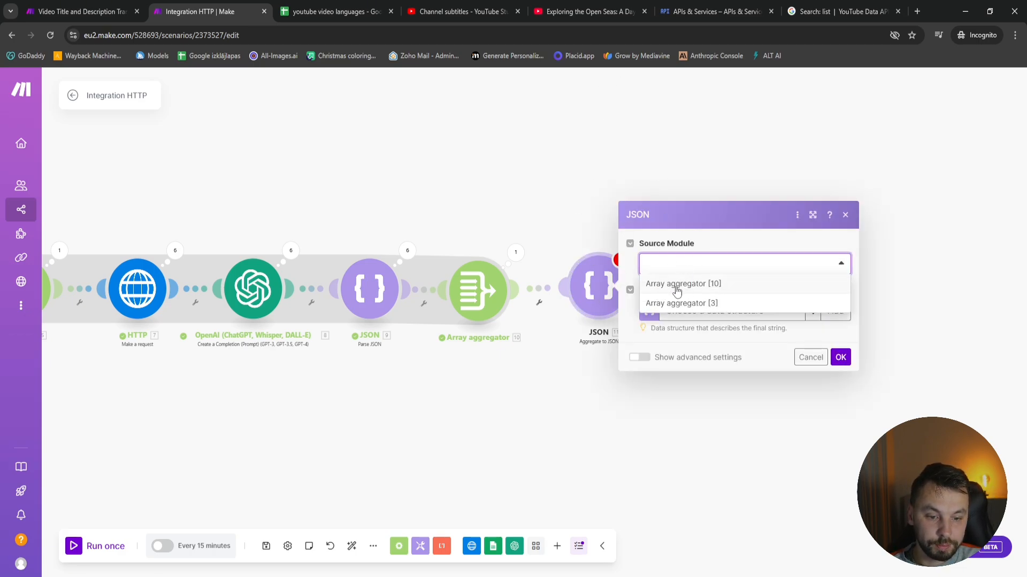
pyautogui.click(725, 288)
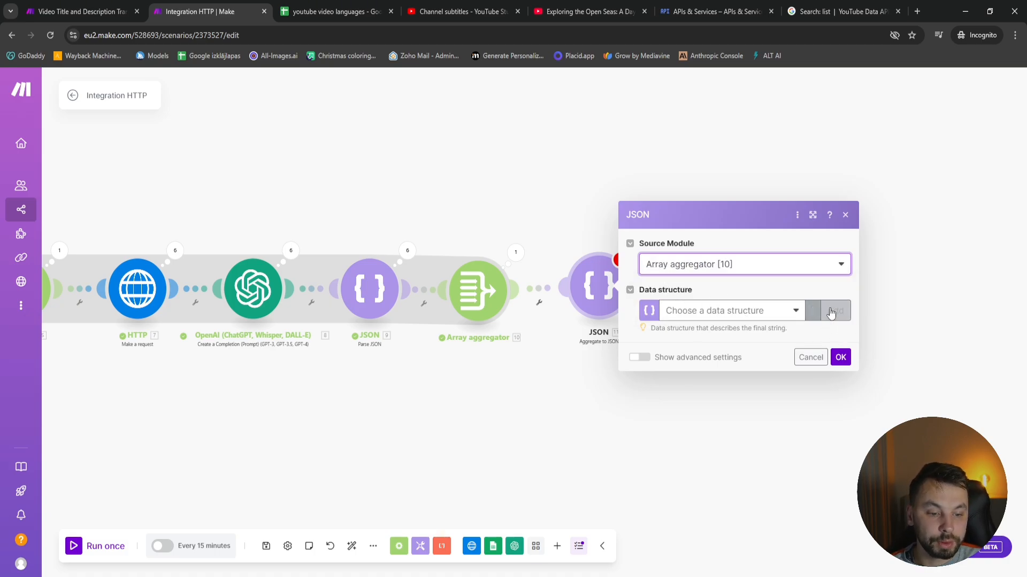
# Start a new data structure for the Aggregate to JSON module and name it "Jsautomates structure"
pyautogui.click(834, 311)
pyautogui.click(688, 264)
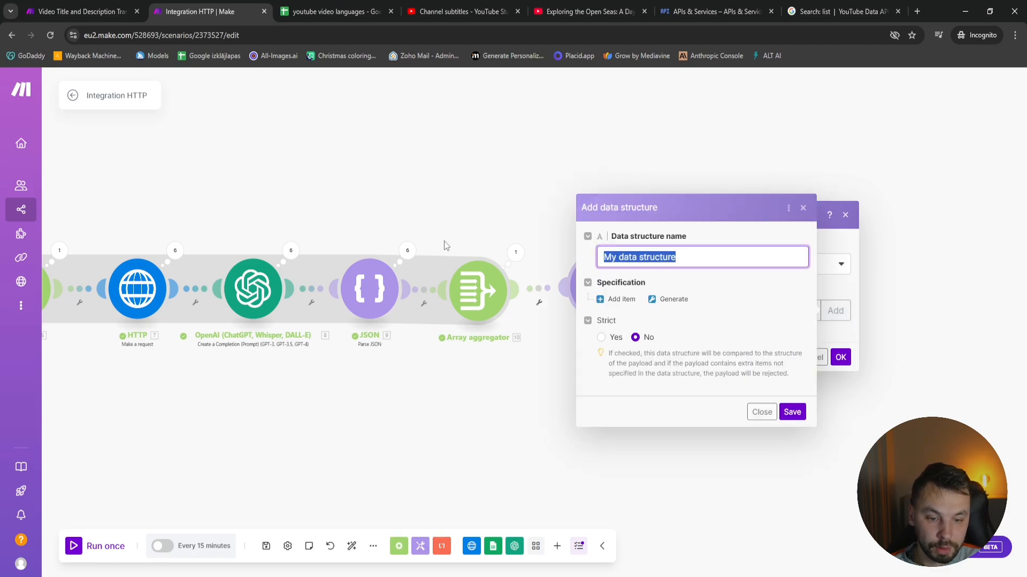
pyautogui.write('Jsaut')
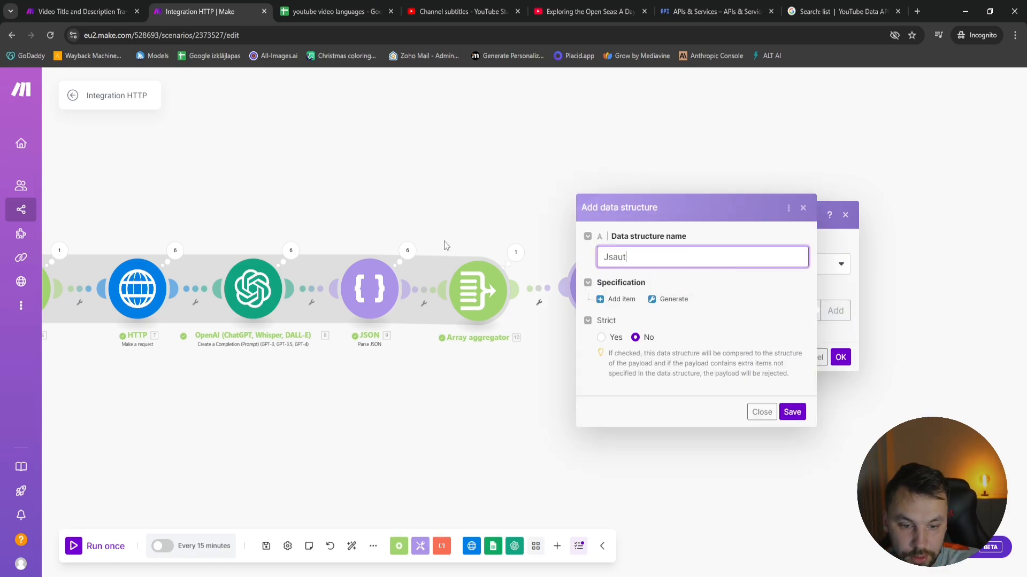
pyautogui.write('omates structure')
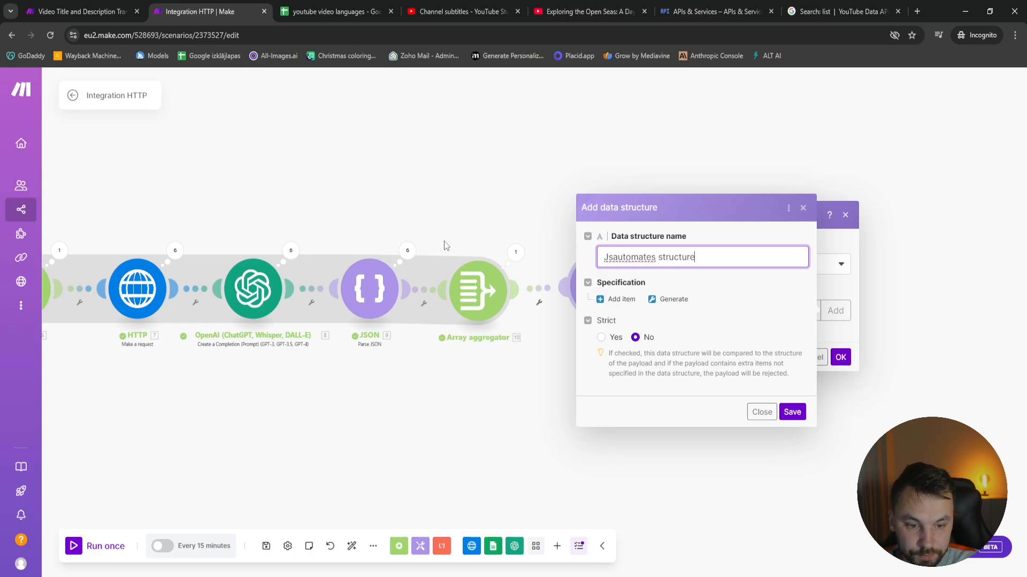
# Open the specification generator for the data structure with JSON content, and switch to Notepad for the sample JSON
pyautogui.click(672, 299)
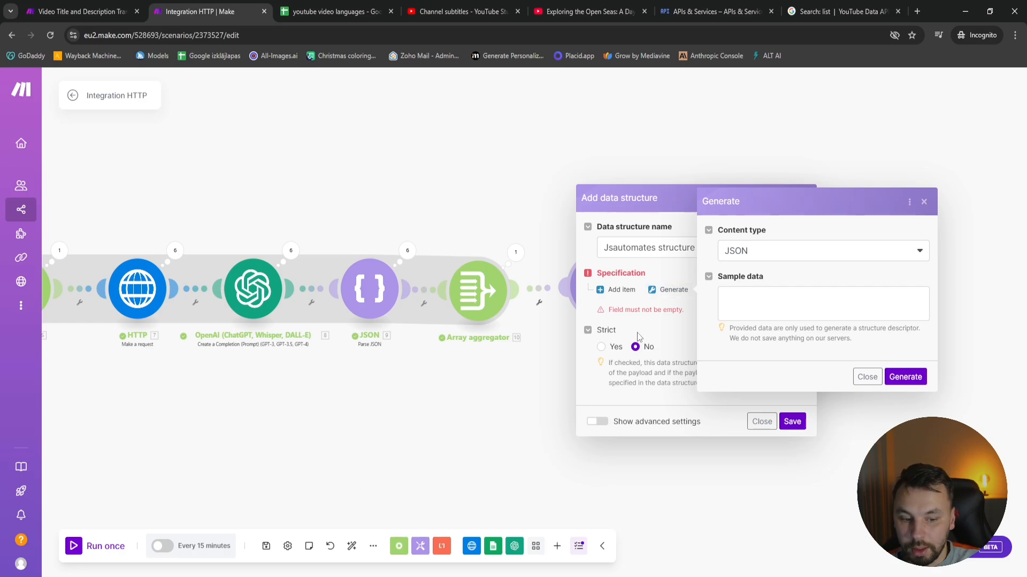
pyautogui.click(830, 312)
pyautogui.hotkey('alt', 'Tab')
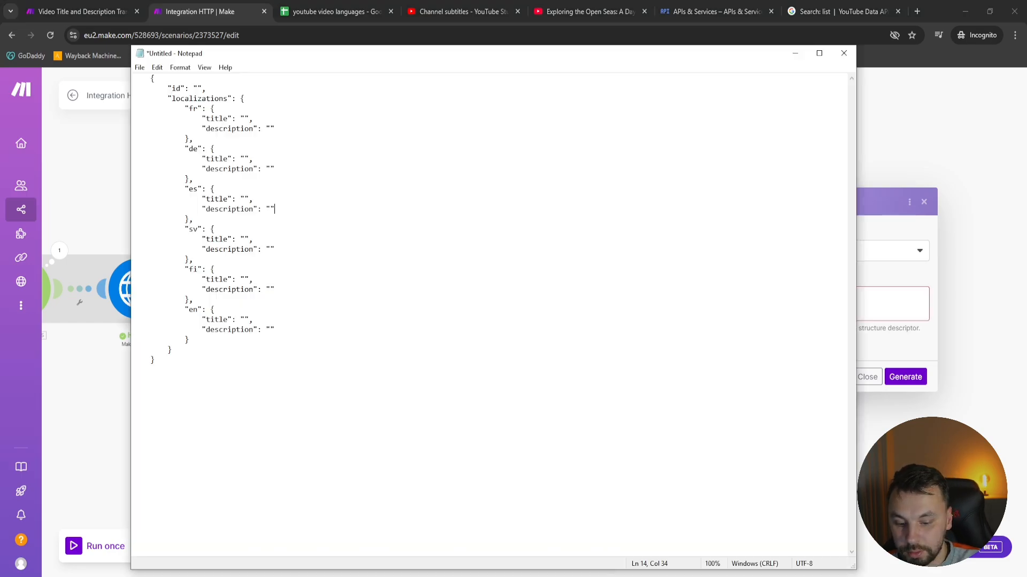
# Examine the id field, the localizations object and its language blocks in the sample JSON
pyautogui.moveTo(294, 367); pyautogui.dragTo(98, 52)
pyautogui.click(291, 329)
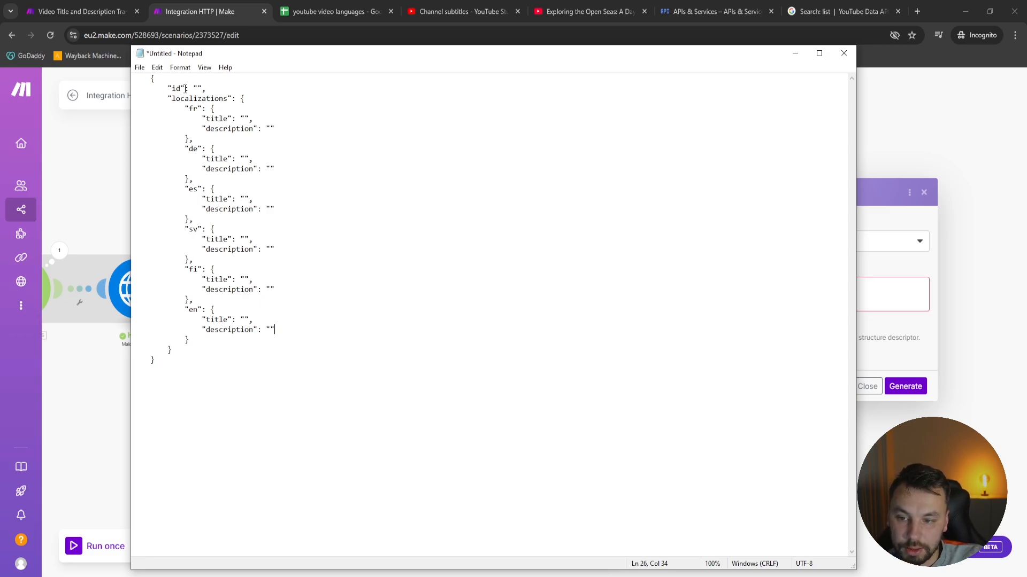
pyautogui.moveTo(170, 84); pyautogui.dragTo(249, 101)
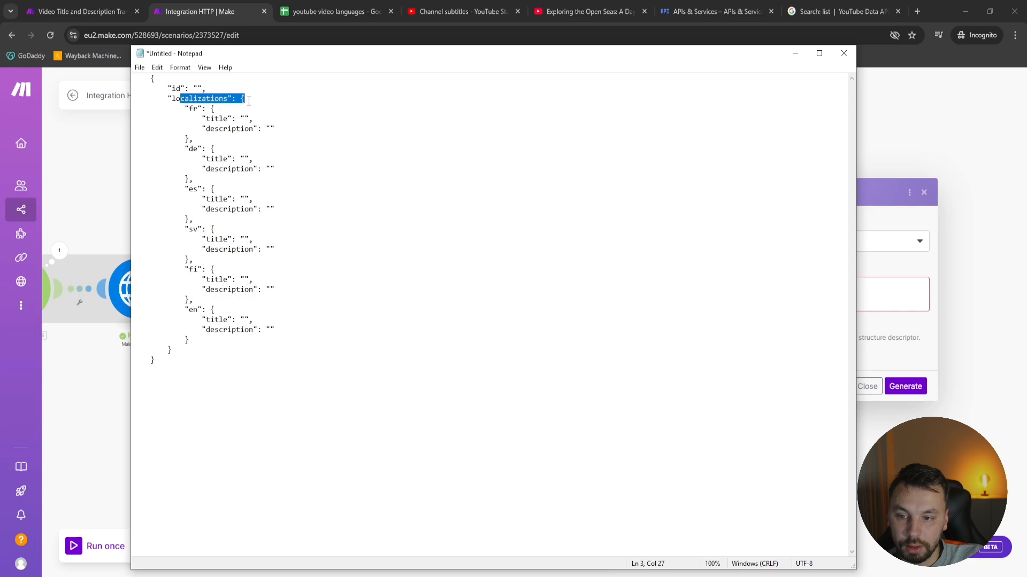
pyautogui.click(224, 139)
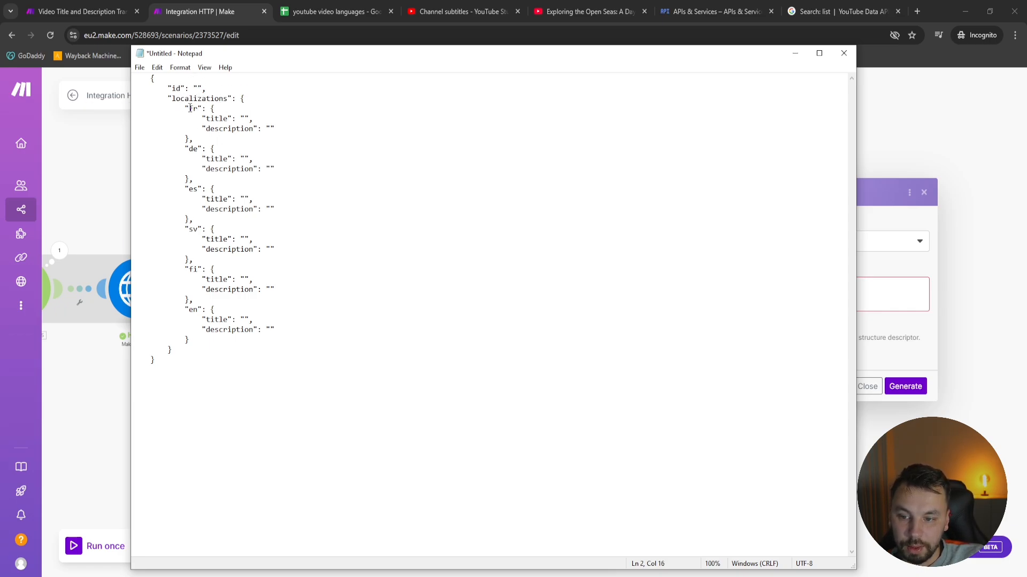
pyautogui.moveTo(190, 109); pyautogui.dragTo(264, 315)
pyautogui.moveTo(267, 334); pyautogui.dragTo(271, 339)
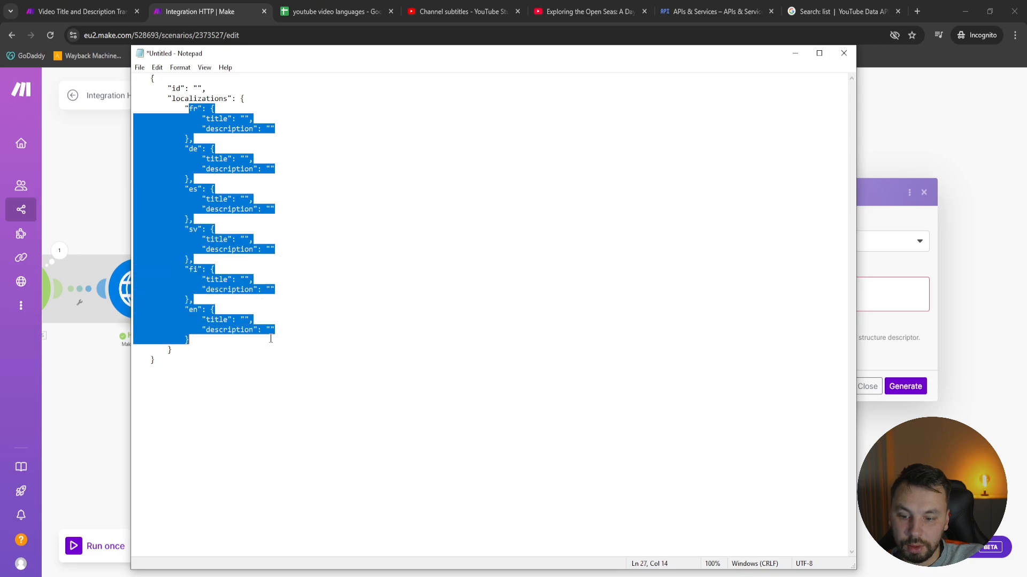
pyautogui.click(271, 339)
pyautogui.moveTo(280, 290); pyautogui.dragTo(167, 262)
pyautogui.moveTo(205, 299); pyautogui.dragTo(136, 259)
pyautogui.click(211, 259)
pyautogui.click(225, 136)
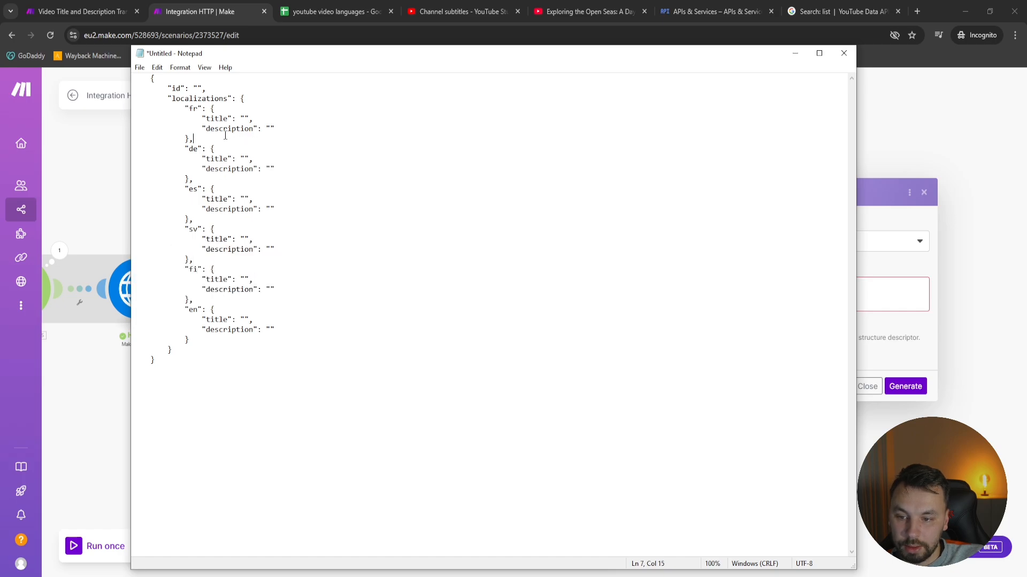
# Duplicate the fr block in the sample JSON directly below itself and change the copy's language code to lv
pyautogui.moveTo(205, 140); pyautogui.dragTo(134, 110)
pyautogui.hotkey('ctrl', 'c')
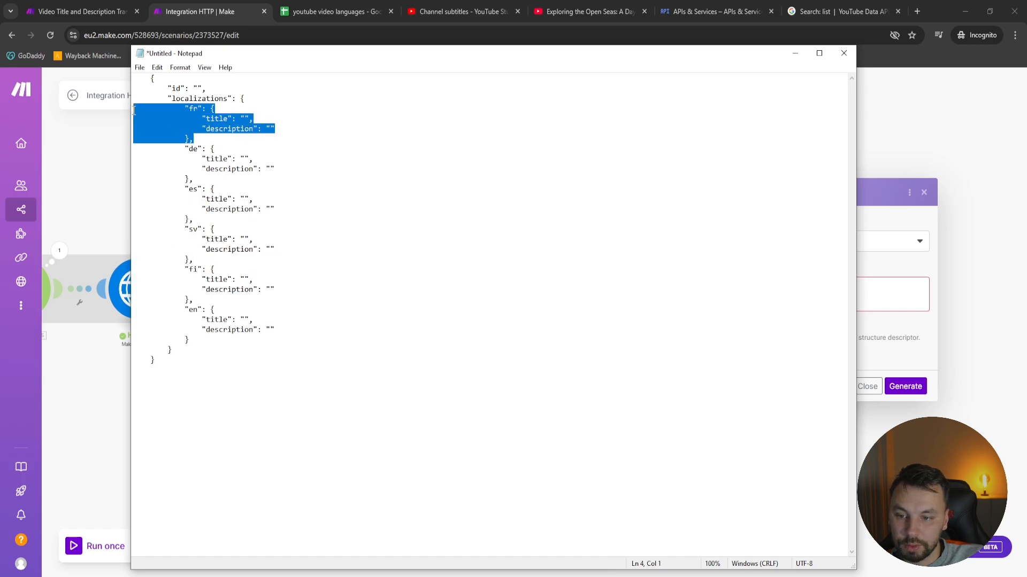
pyautogui.click(203, 138)
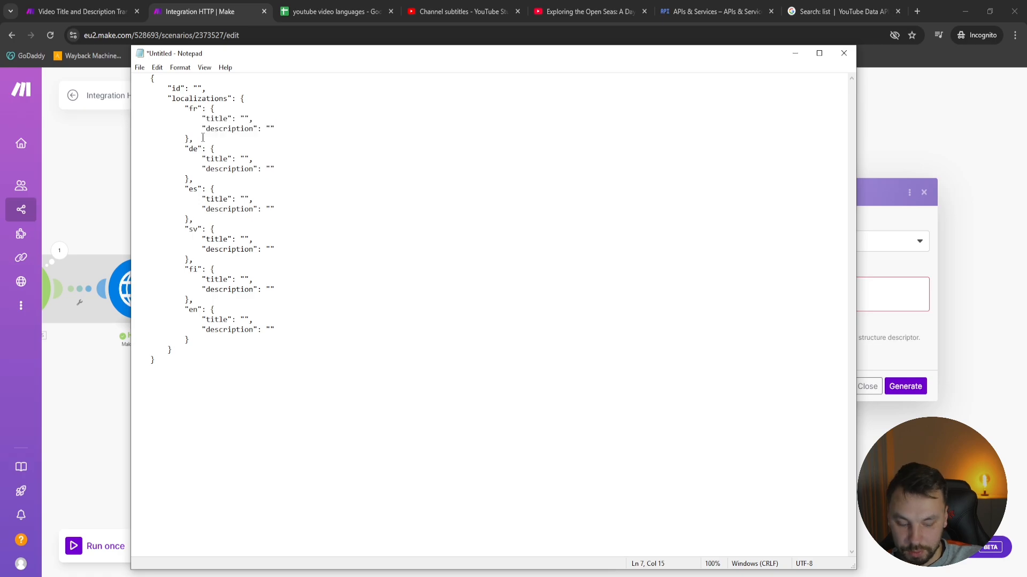
pyautogui.press('Return')
pyautogui.hotkey('ctrl', 'v')
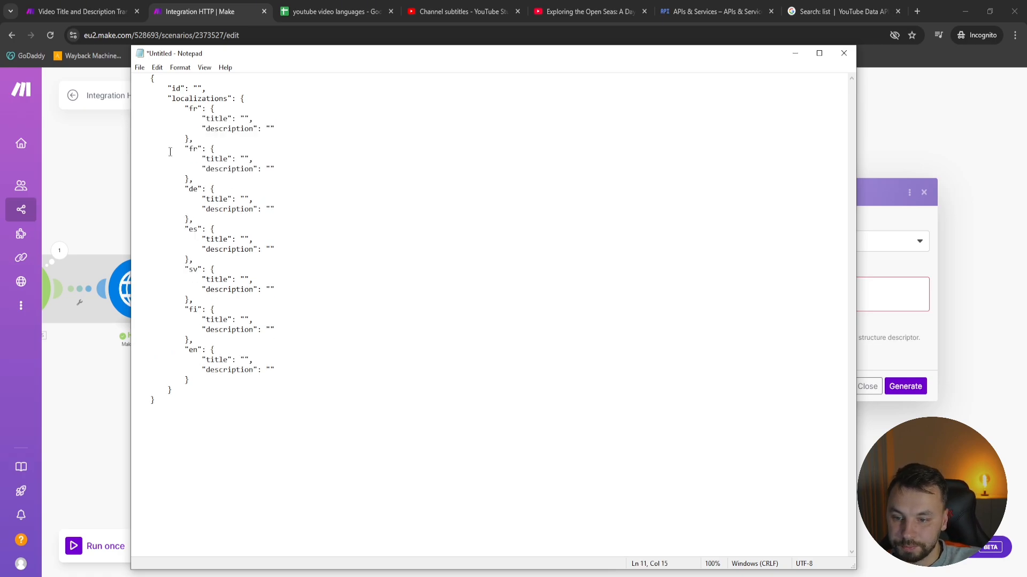
pyautogui.doubleClick(194, 148)
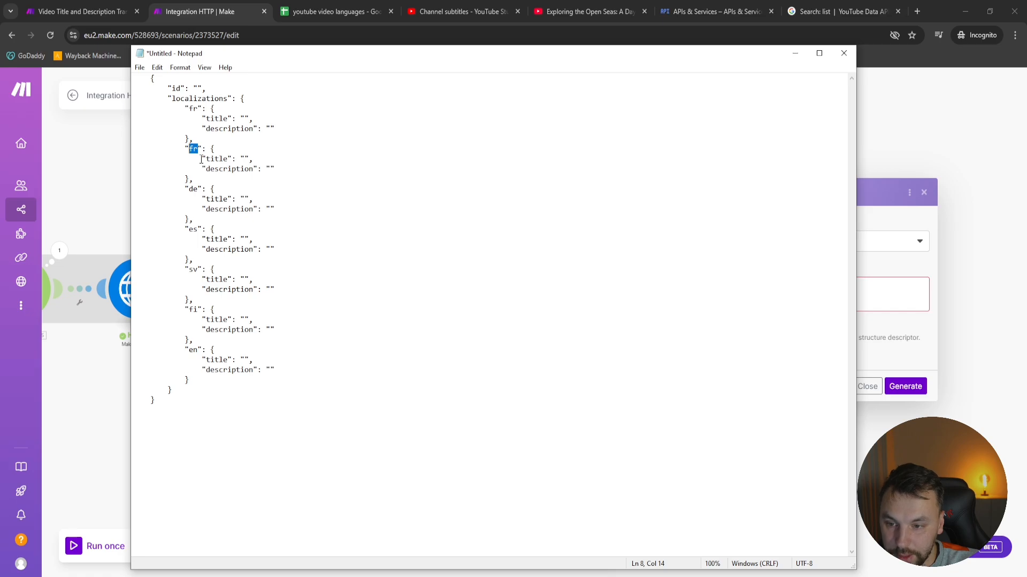
pyautogui.write('lv')
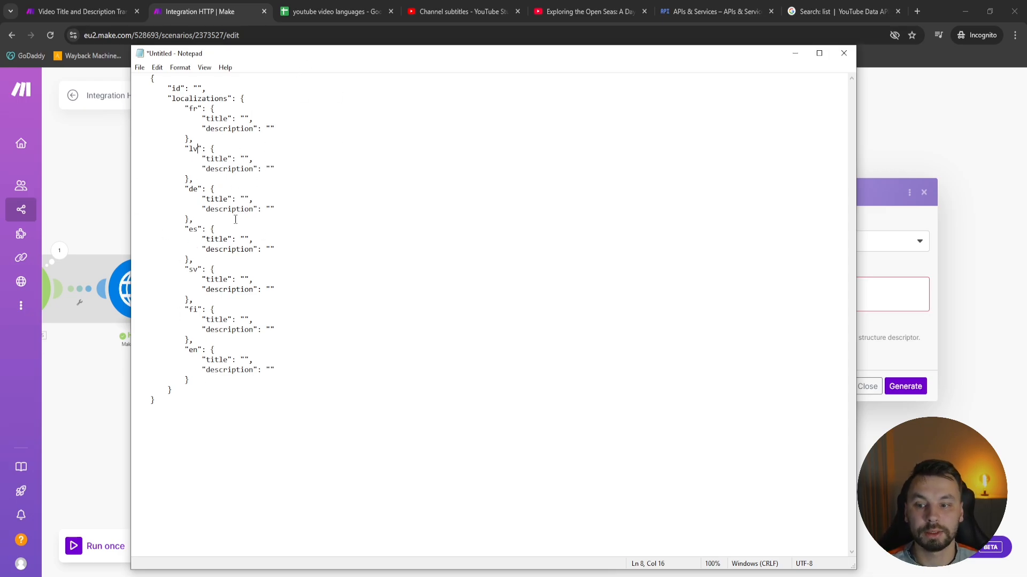
# Paste another fr block below the lv block, and delete both added blocks from the sample JSON
pyautogui.moveTo(222, 181); pyautogui.dragTo(134, 147)
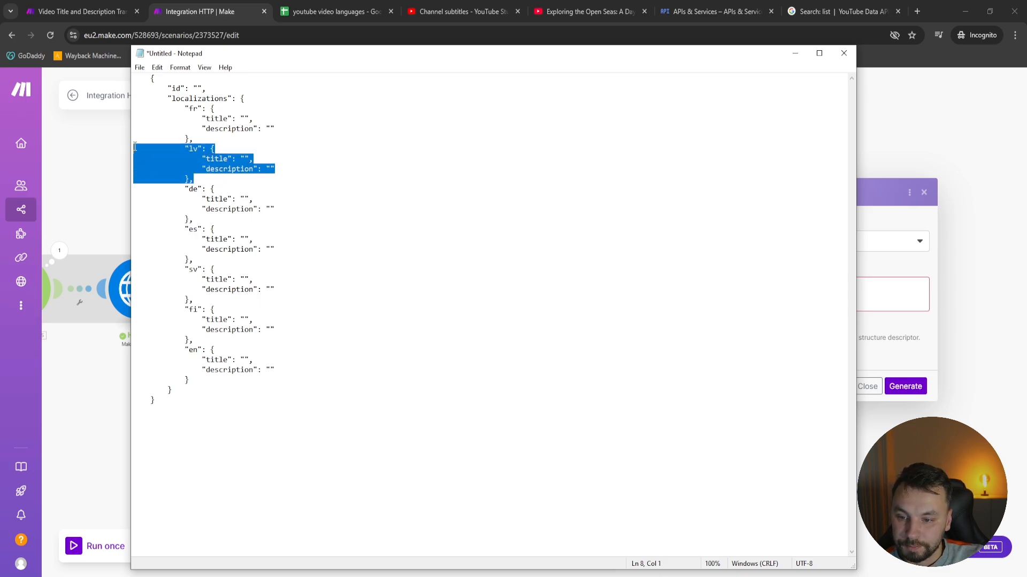
pyautogui.click(207, 178)
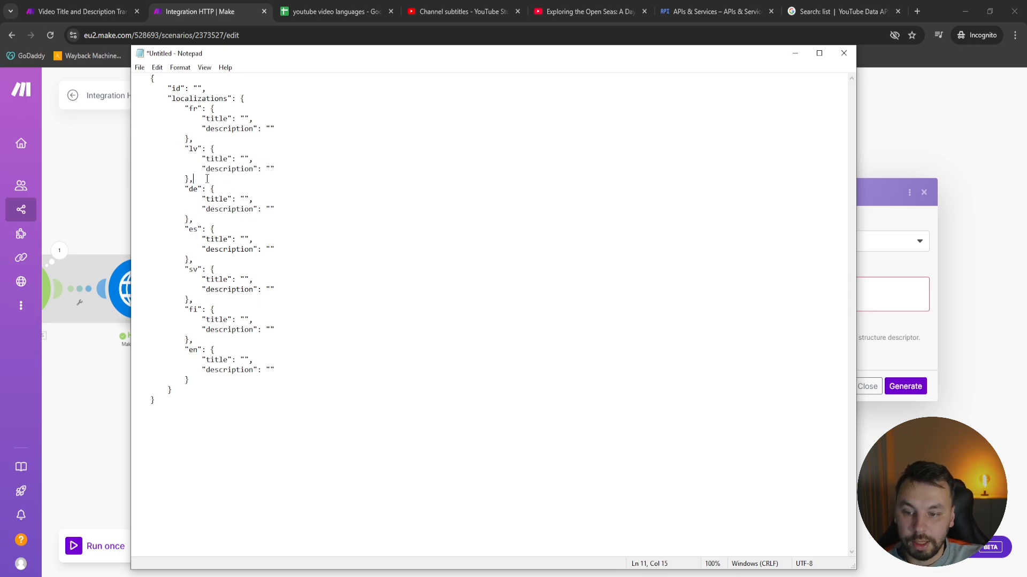
pyautogui.write('"fr": {             "title": "",             "description": ""         },')
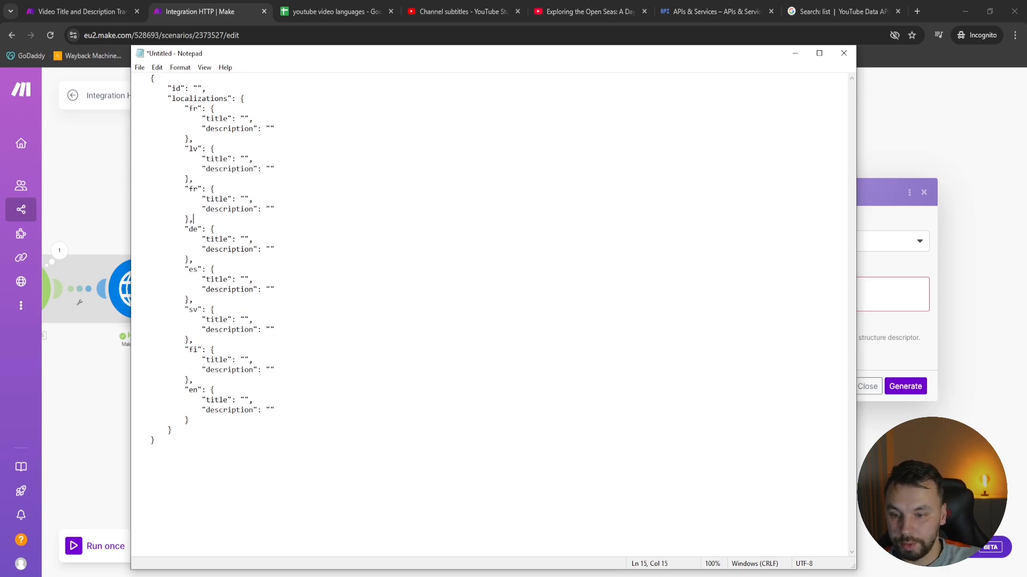
pyautogui.moveTo(203, 188); pyautogui.dragTo(181, 187)
pyautogui.click(198, 190)
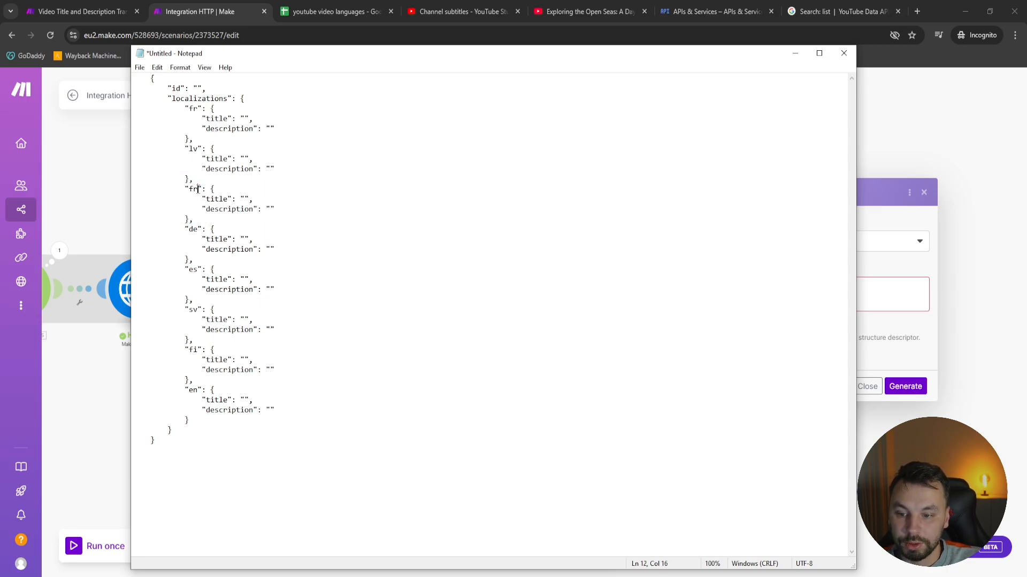
pyautogui.click(197, 188)
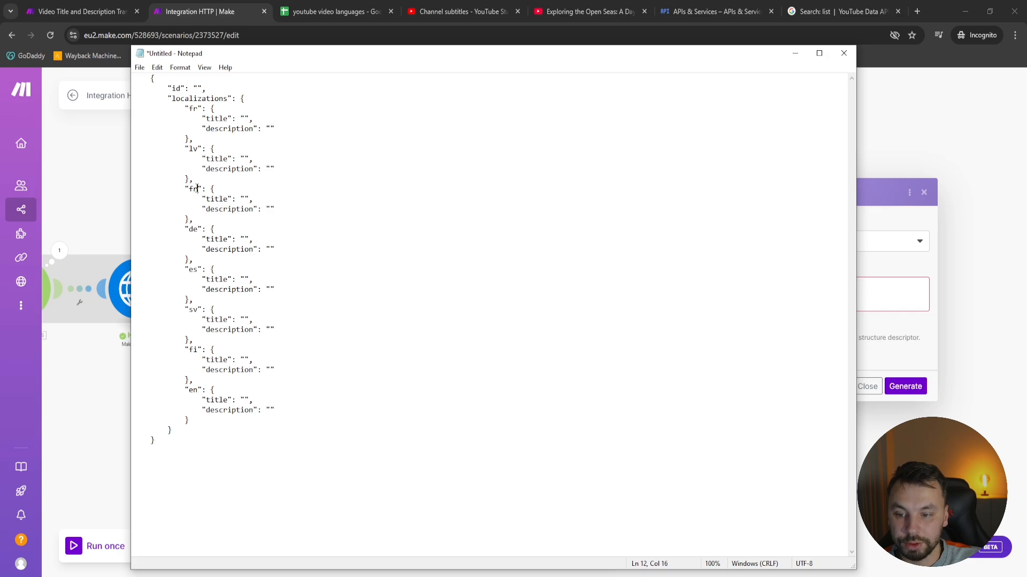
pyautogui.moveTo(193, 220); pyautogui.dragTo(195, 139)
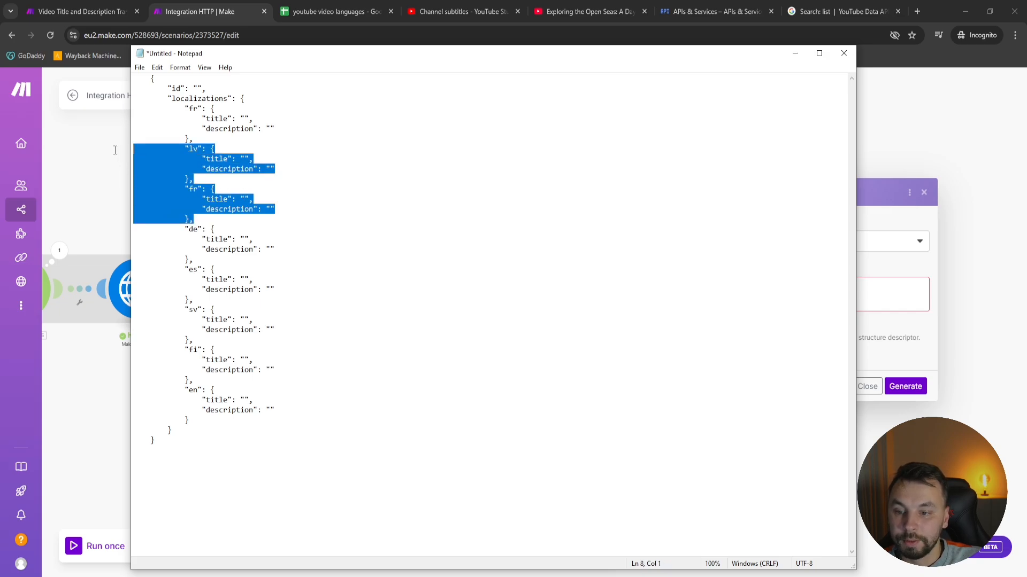
pyautogui.press('BackSpace')
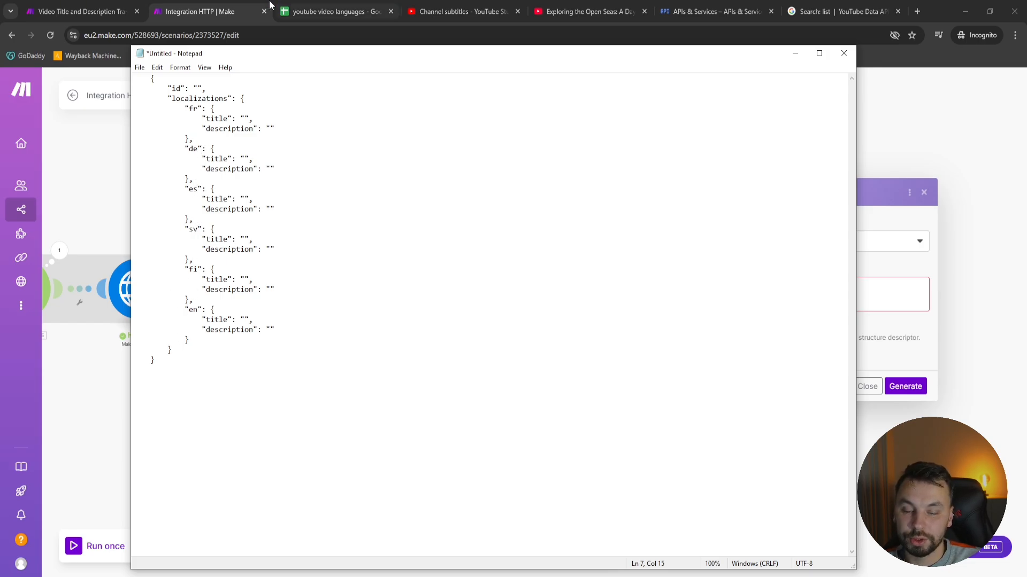
# Check the language codes in the Language column of the youtube video languages spreadsheet and return to the Integration HTTP scenario
pyautogui.click(331, 11)
pyautogui.click(43, 179)
pyautogui.moveTo(43, 180); pyautogui.dragTo(44, 241)
pyautogui.hotkey('ctrl', 'c')
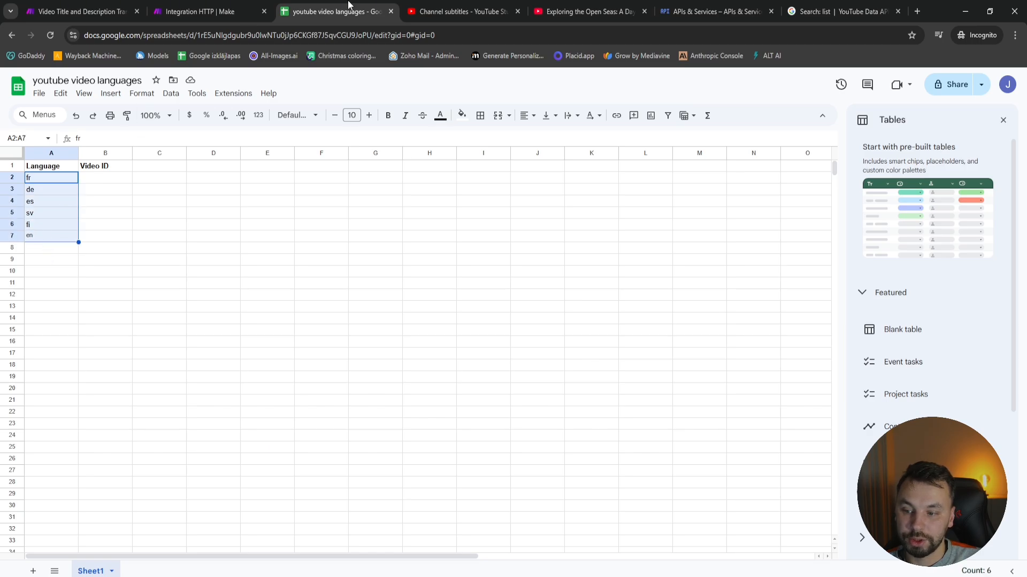
pyautogui.click(192, 12)
pyautogui.click(80, 11)
pyautogui.click(378, 8)
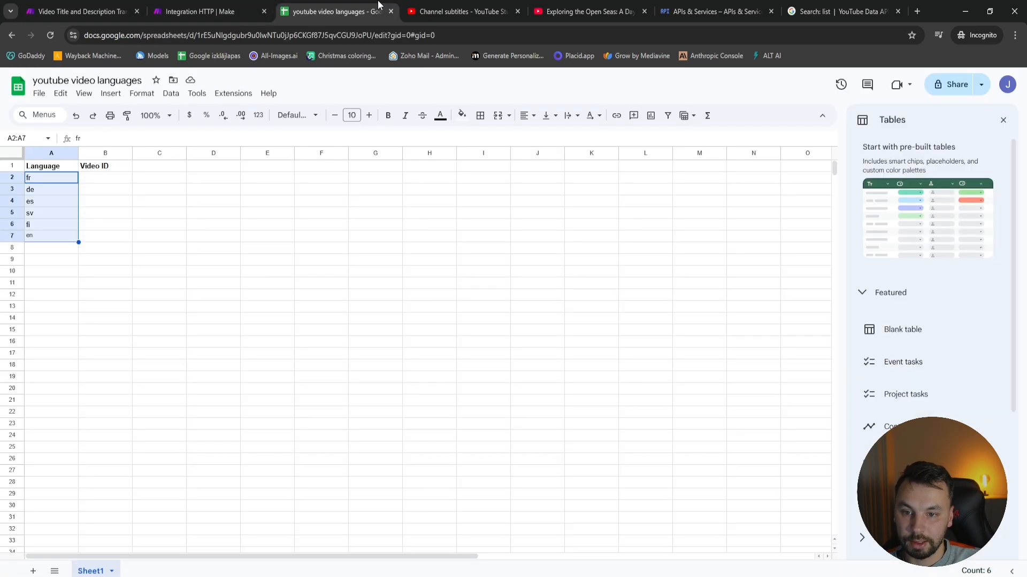
pyautogui.click(223, 8)
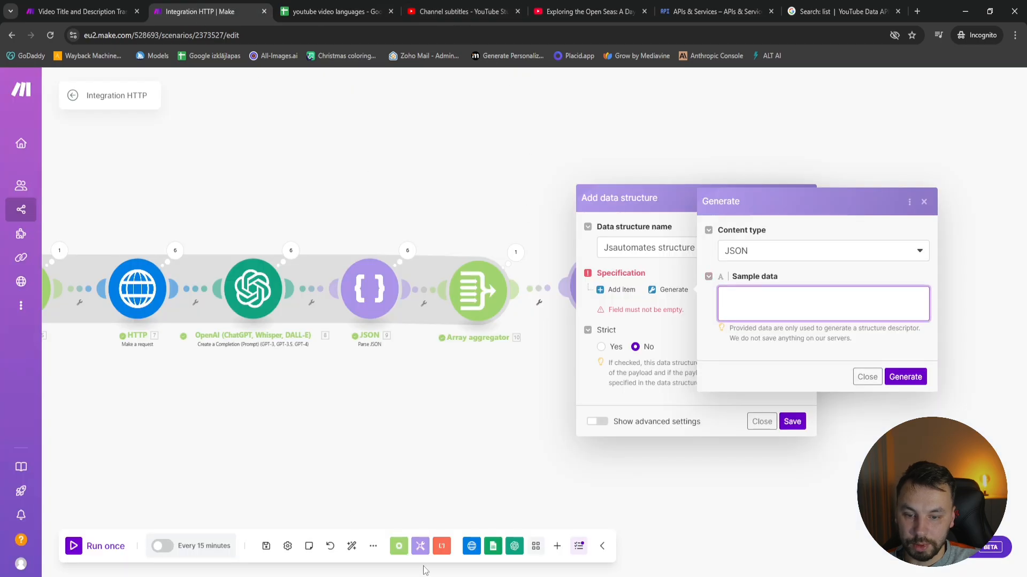
# Copy the complete sample JSON from Notepad into the sample data and generate the data structure's specification from it
pyautogui.hotkey('alt', 'Tab')
pyautogui.hotkey('ctrl', 'a')
pyautogui.hotkey('ctrl', 'c')
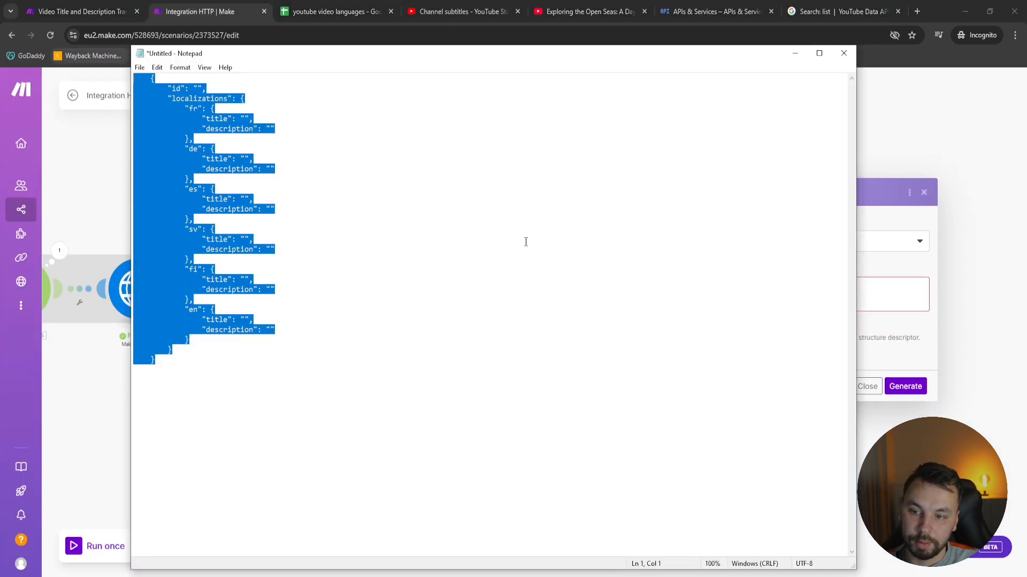
pyautogui.hotkey('alt', 'Tab')
pyautogui.click(808, 307)
pyautogui.hotkey('ctrl', 'v')
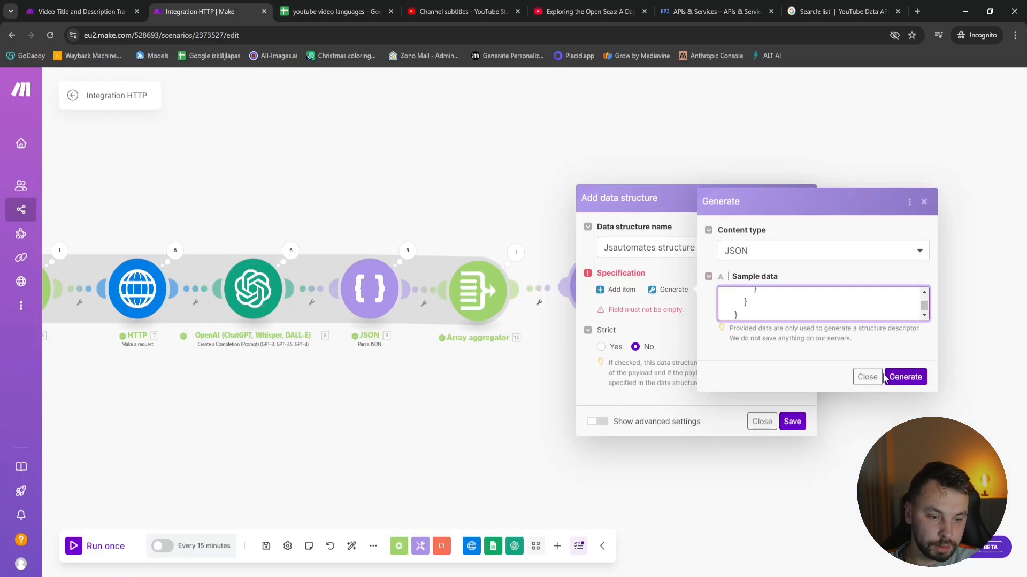
pyautogui.click(909, 380)
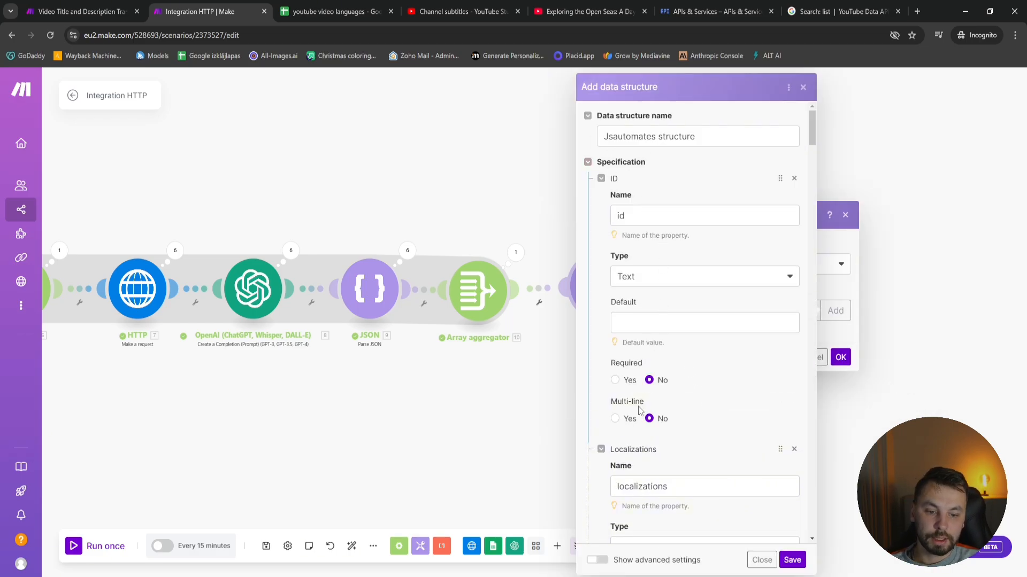
# Review the generated id and localizations properties and save the data structure
pyautogui.scroll(-10, 724, 380)
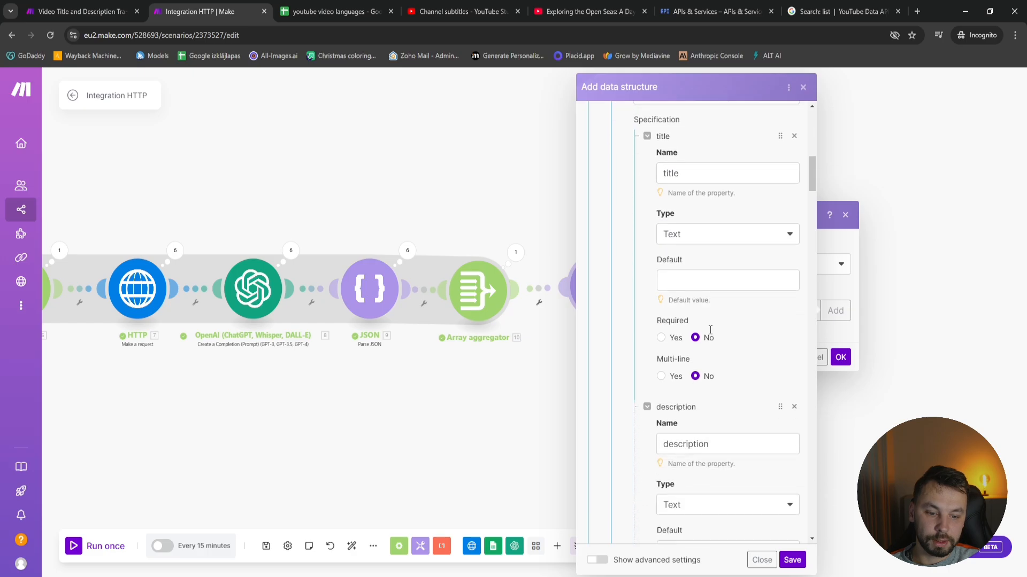
pyautogui.scroll(-2, 711, 332)
pyautogui.scroll(7, 721, 374)
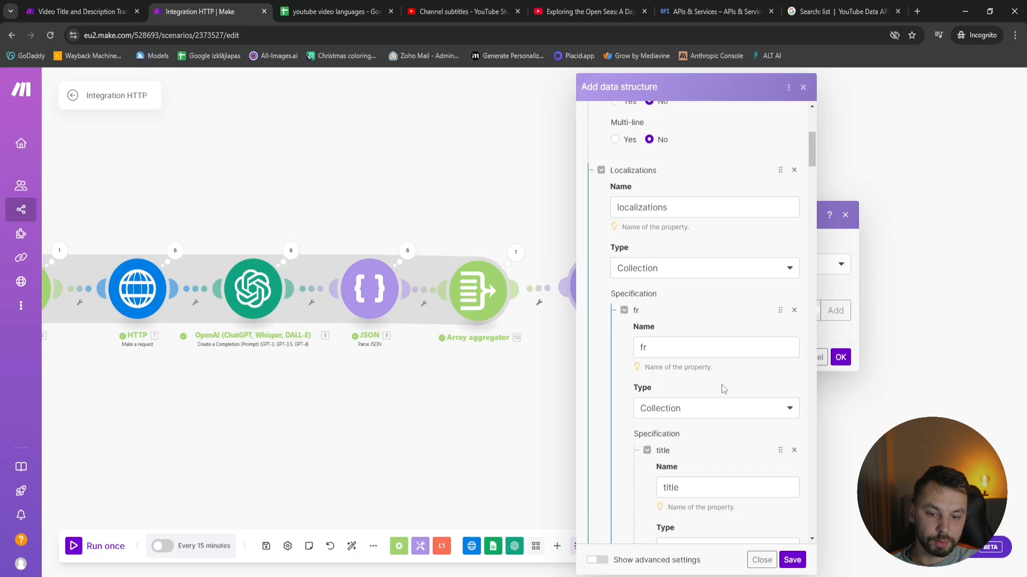
pyautogui.scroll(5, 716, 385)
pyautogui.scroll(-3, 711, 450)
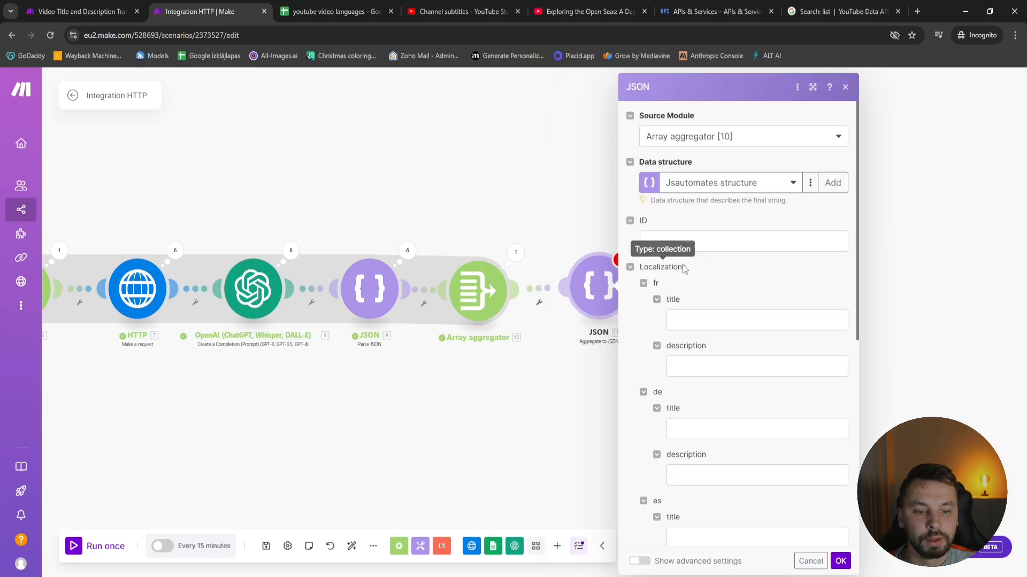
# Map the Aggregate to JSON module's ID to id.videoId from the data items of Array aggregator [3]
pyautogui.click(688, 241)
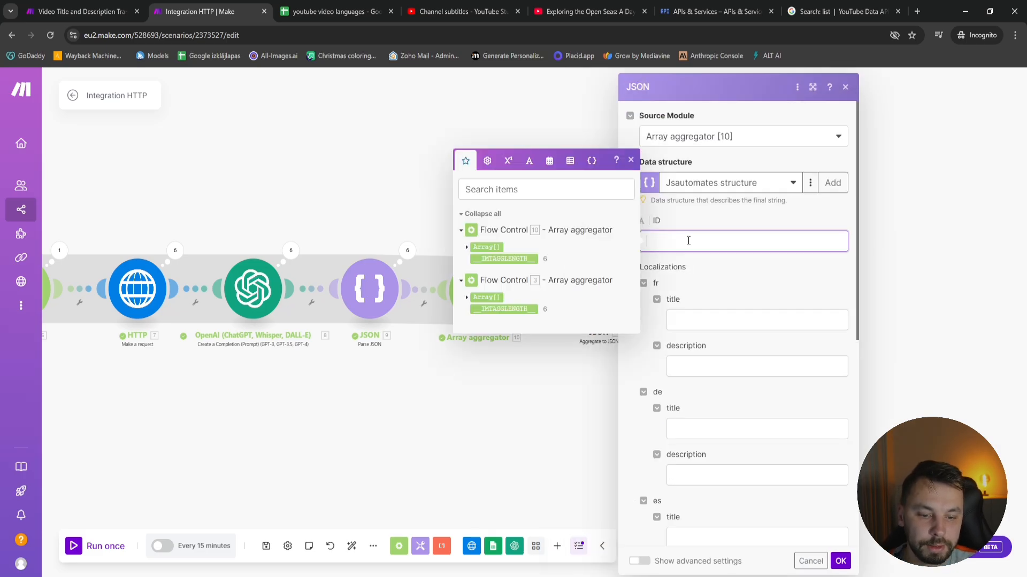
pyautogui.click(466, 298)
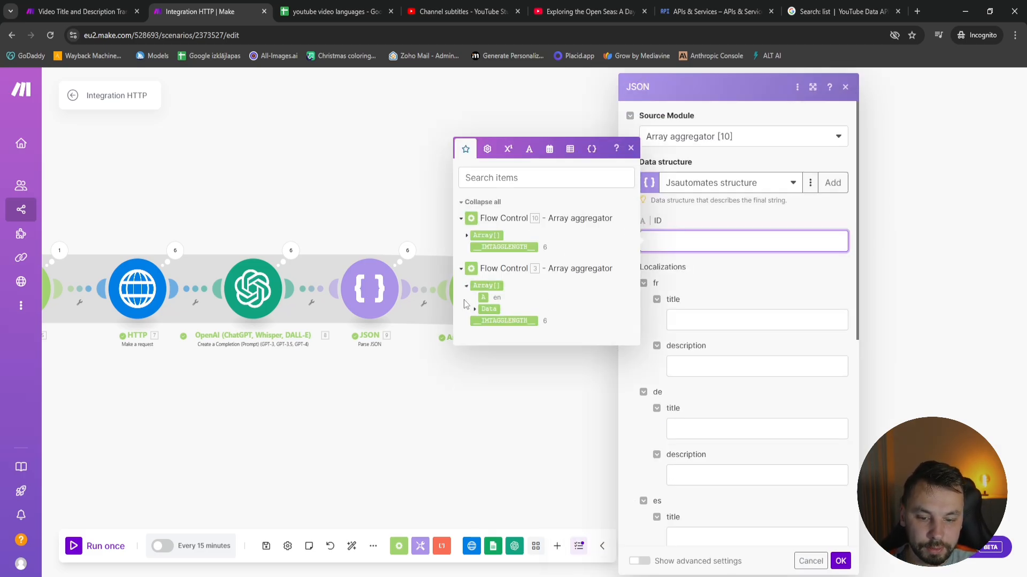
pyautogui.click(478, 309)
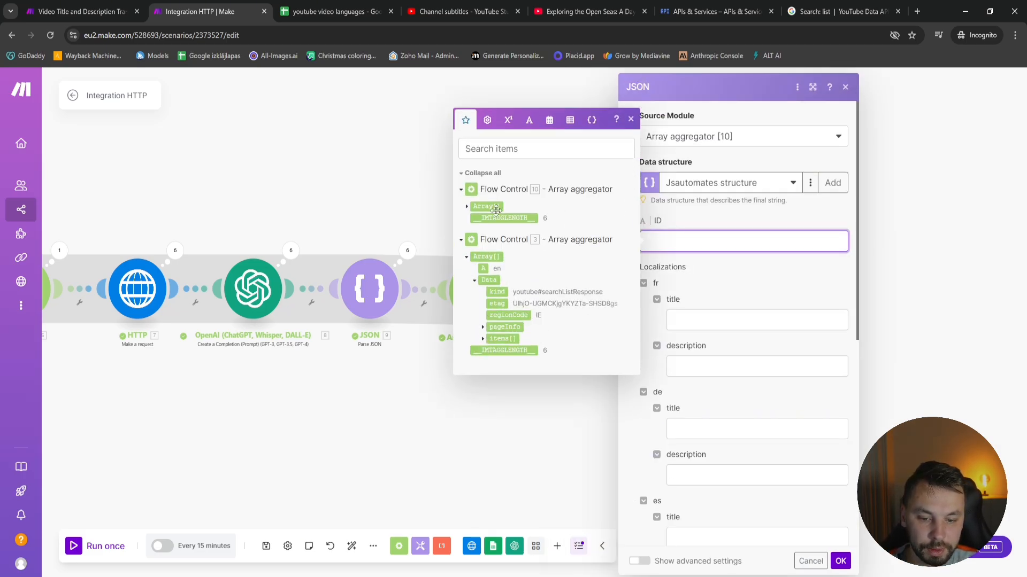
pyautogui.scroll(-3, 249, 402)
pyautogui.scroll(-5, 92, 399)
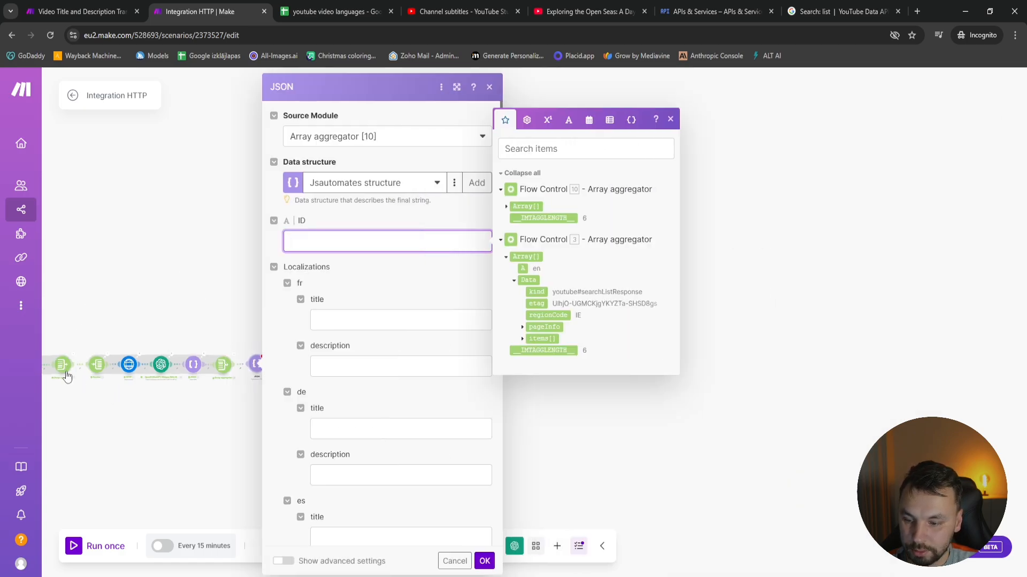
pyautogui.scroll(6, 64, 375)
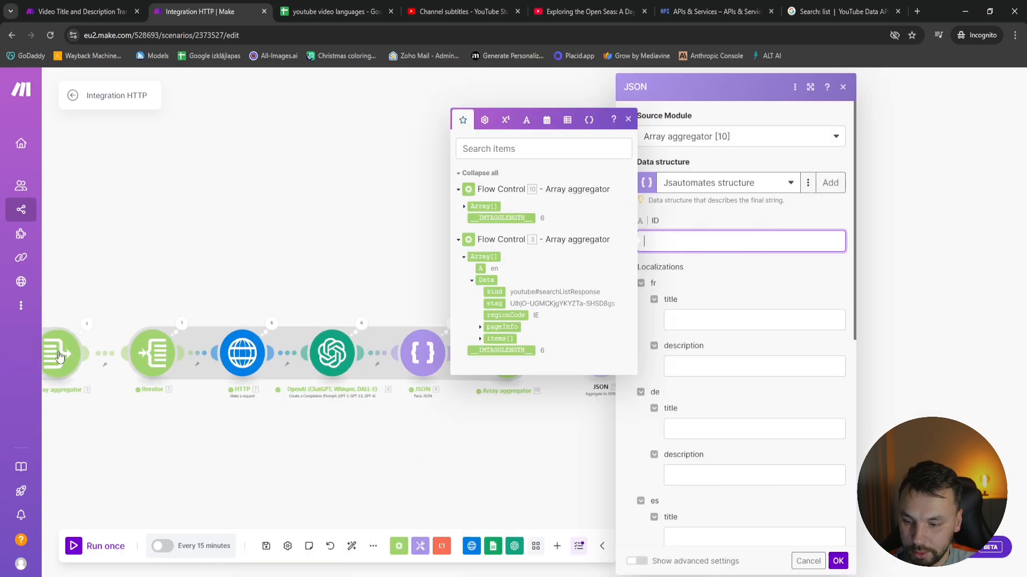
pyautogui.click(480, 339)
pyautogui.click(491, 357)
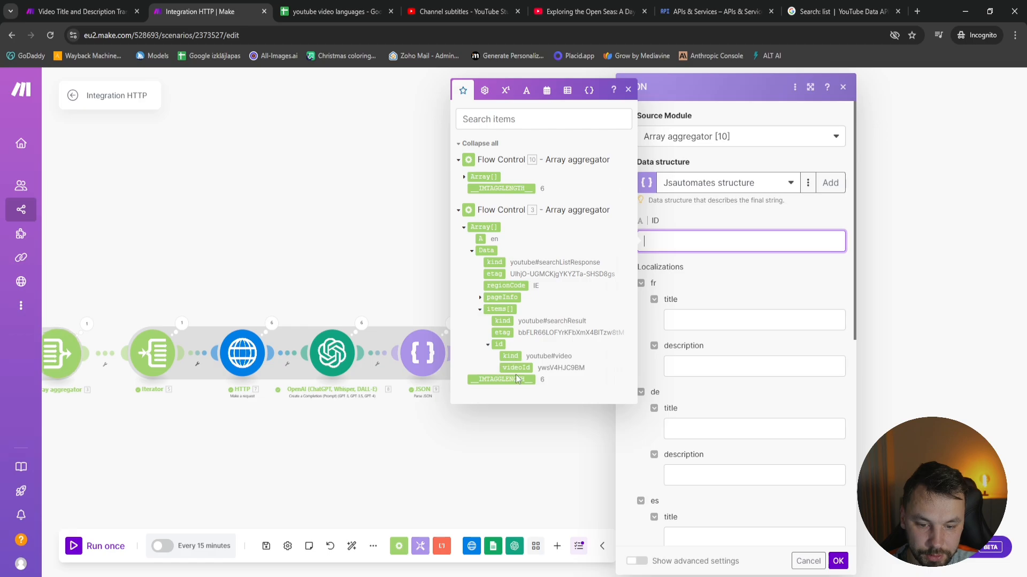
pyautogui.click(516, 367)
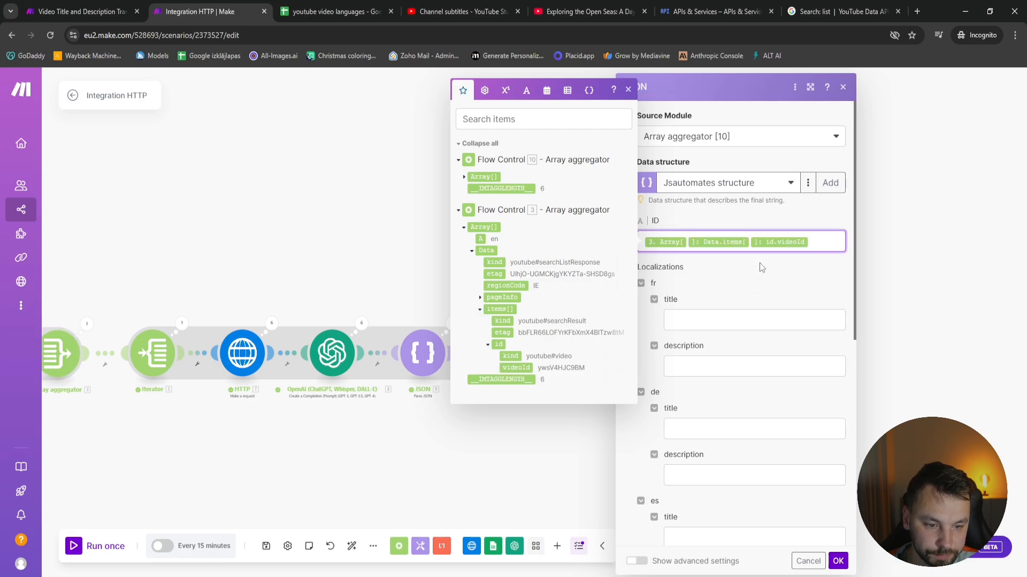
# Map the fr title and description to title and description of Array aggregator [10], using array index 1 for both
pyautogui.click(715, 320)
pyautogui.click(769, 283)
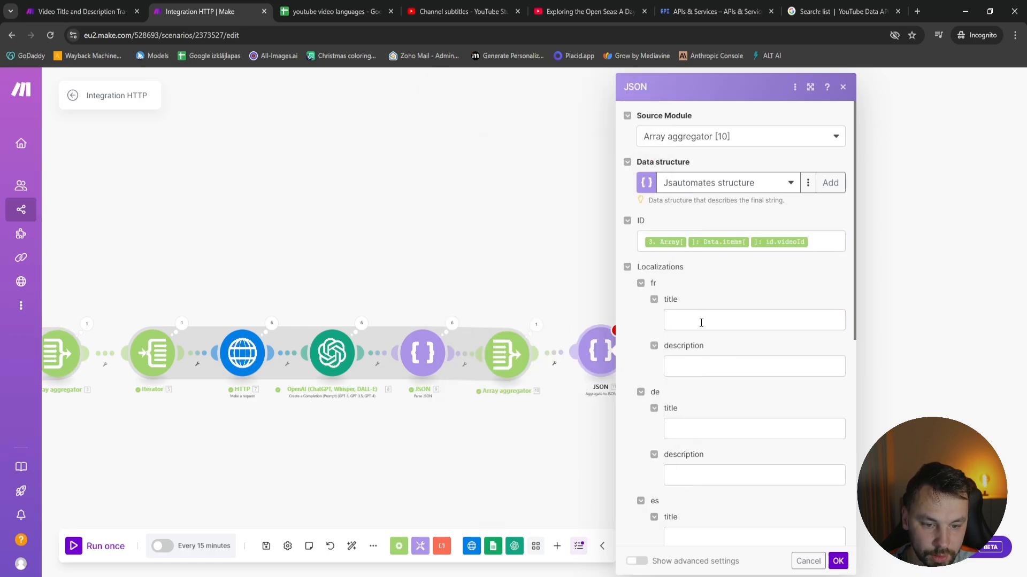
pyautogui.click(707, 321)
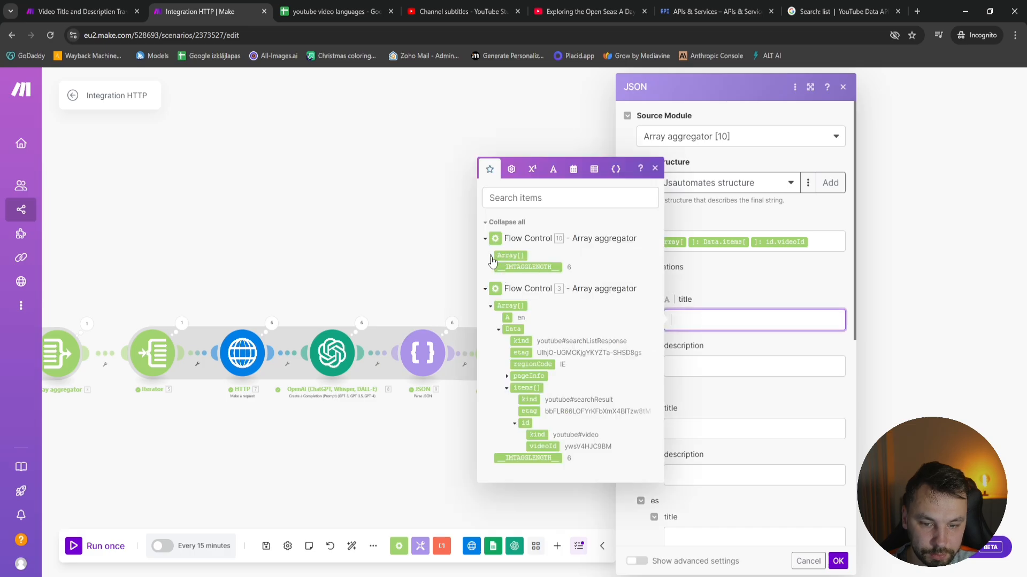
pyautogui.click(515, 256)
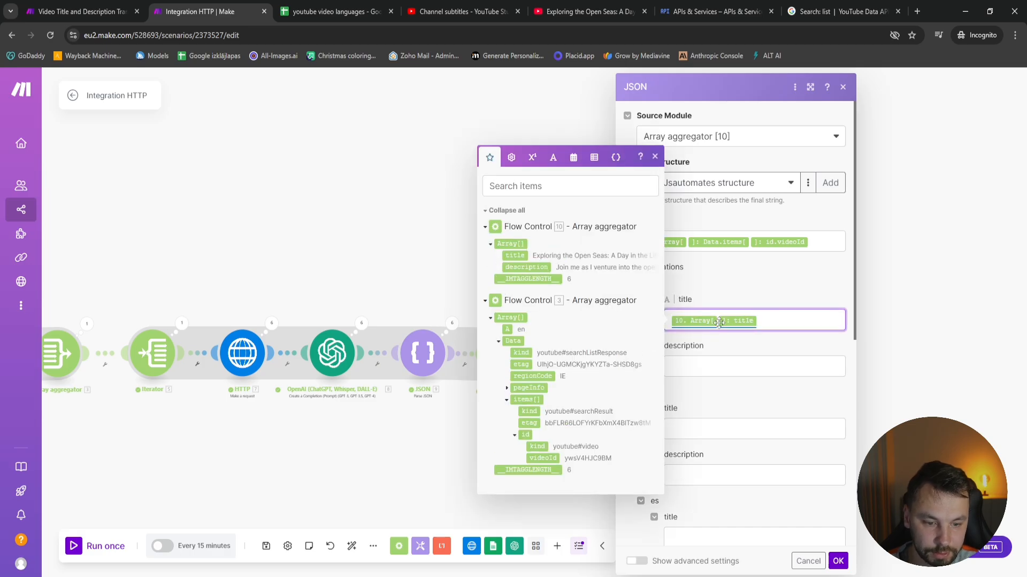
pyautogui.click(707, 298)
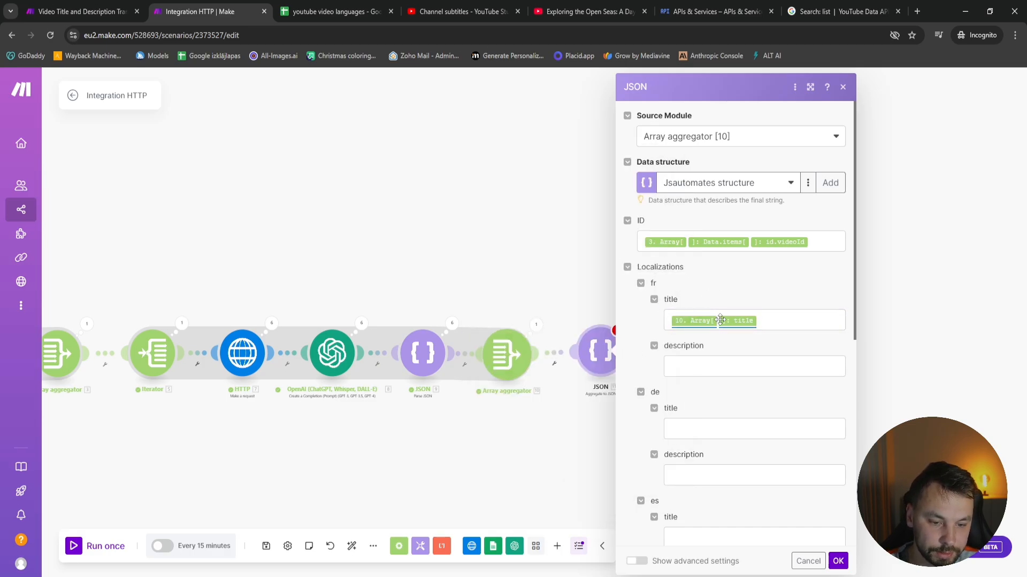
pyautogui.click(720, 319)
pyautogui.write('1')
pyautogui.click(710, 366)
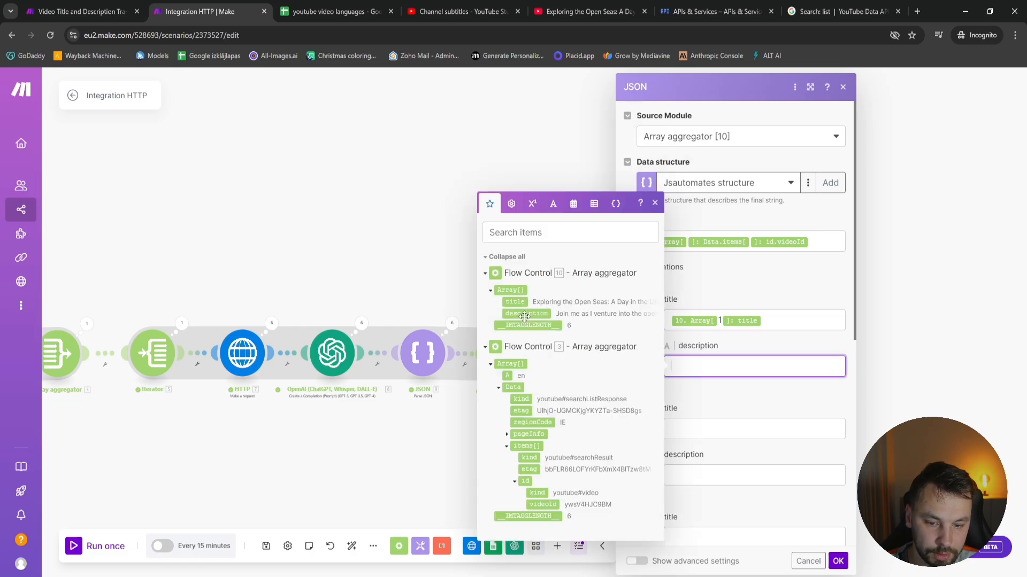
pyautogui.click(526, 314)
pyautogui.click(718, 367)
pyautogui.write('10. Array[ 1 ]: description')
# Map the de title and description to title and description of Array aggregator [10], using array index 2 for both
pyautogui.scroll(-1, 723, 384)
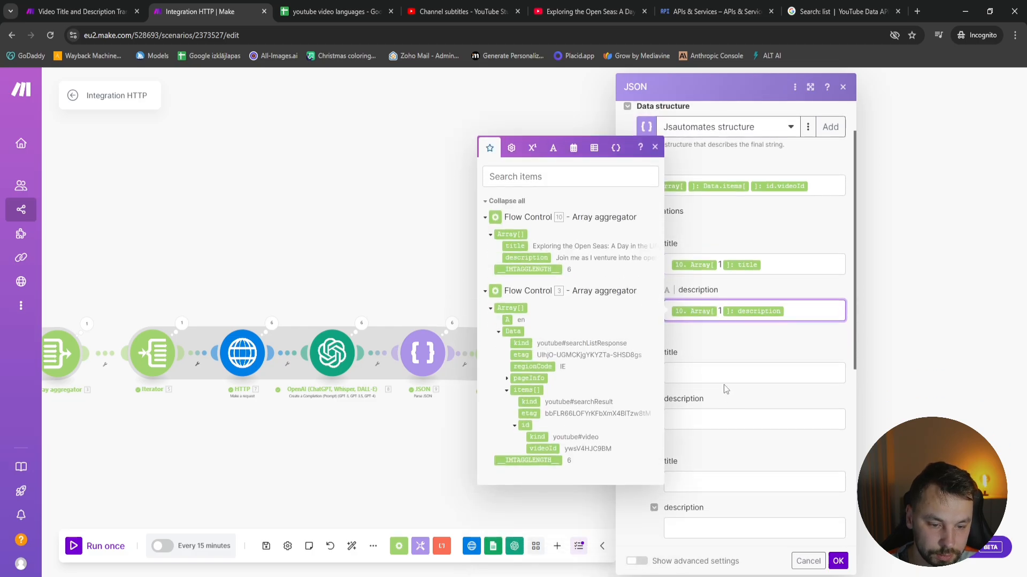
pyautogui.click(723, 377)
pyautogui.click(754, 350)
pyautogui.click(724, 374)
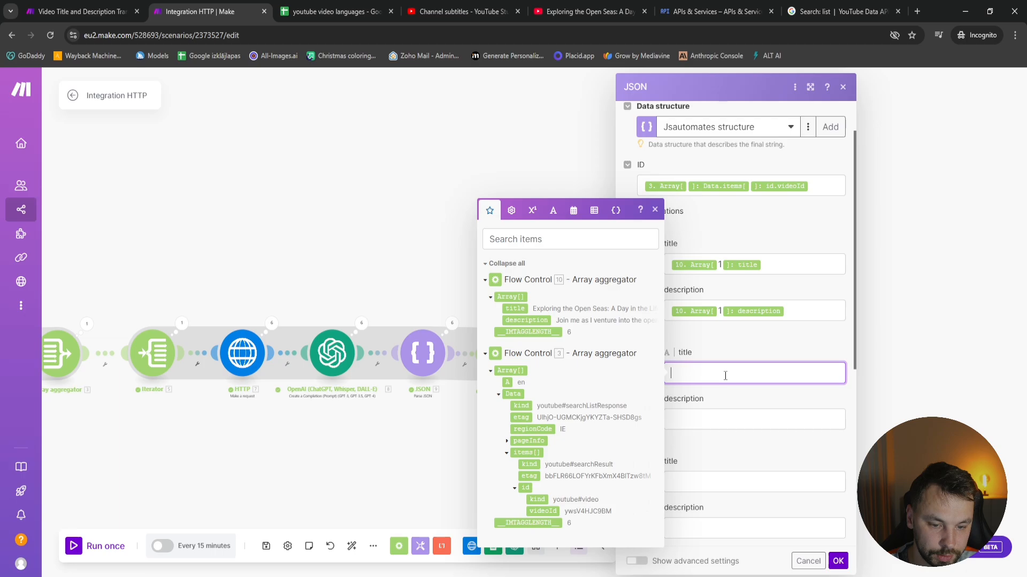
pyautogui.click(514, 309)
pyautogui.click(718, 373)
pyautogui.write('2 ]: title')
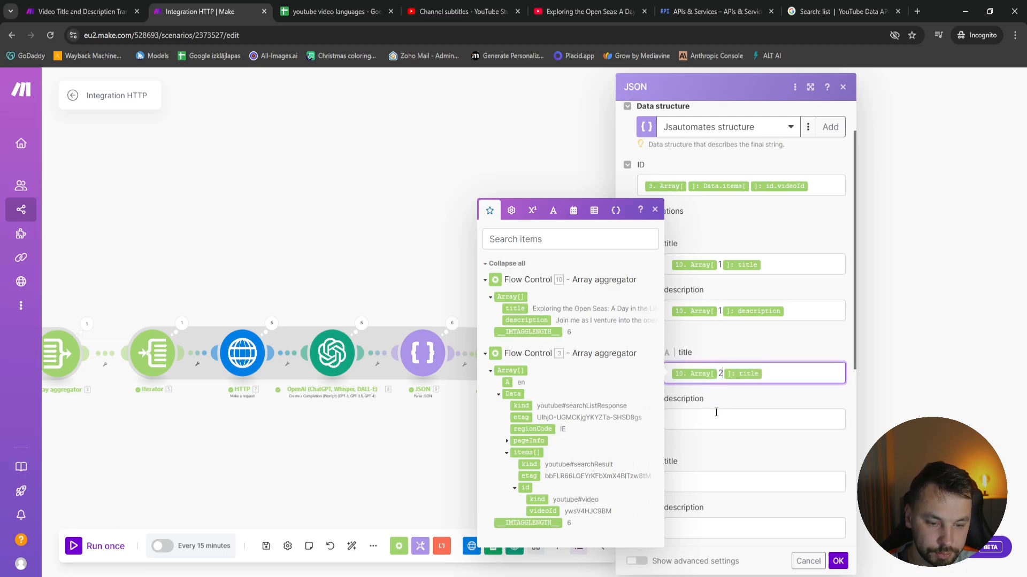
pyautogui.click(715, 419)
pyautogui.click(527, 348)
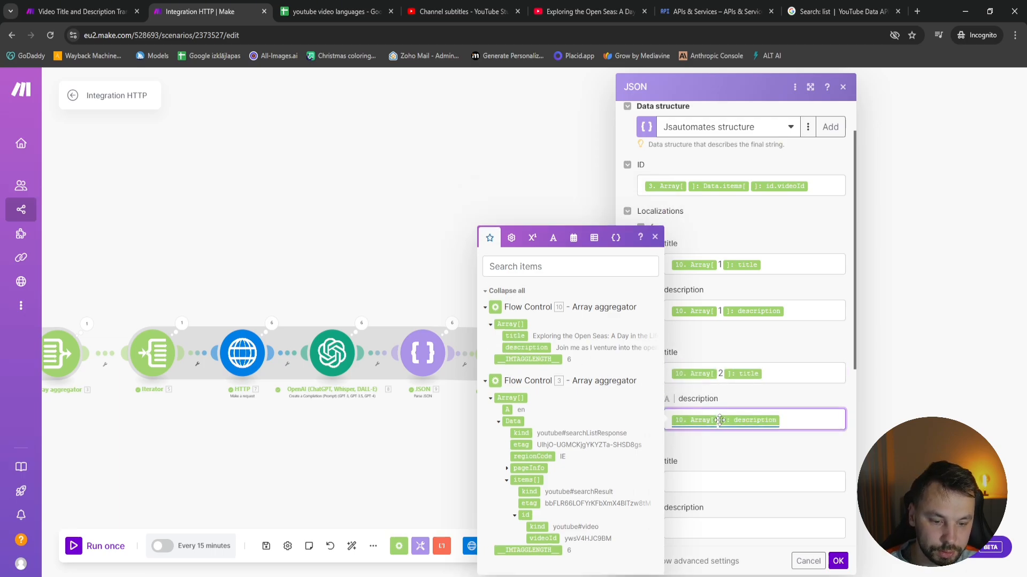
pyautogui.click(718, 419)
pyautogui.write('3')
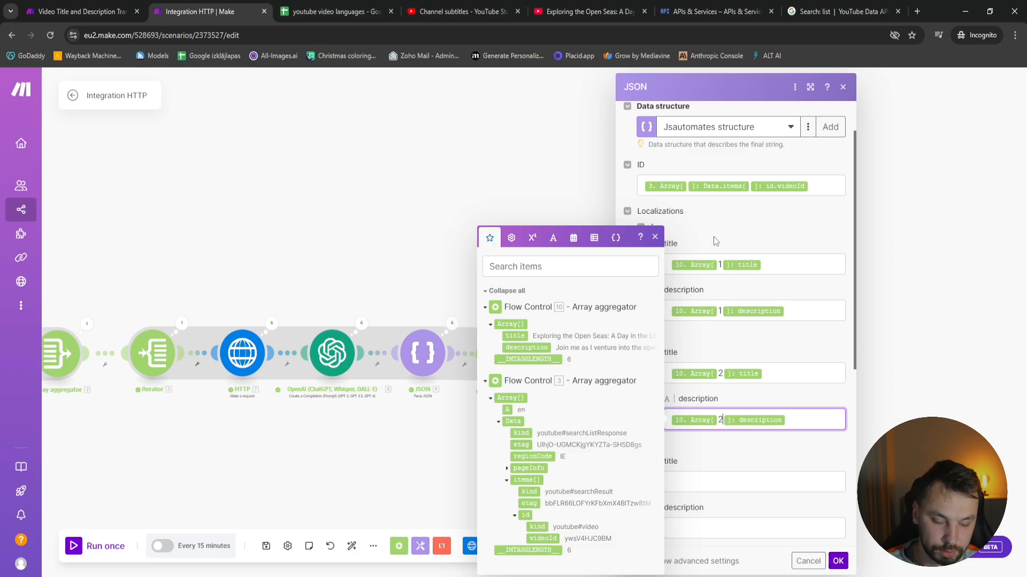
# Check the order of the language codes in the youtube video languages spreadsheet and return to the Integration HTTP scenario
pyautogui.click(332, 11)
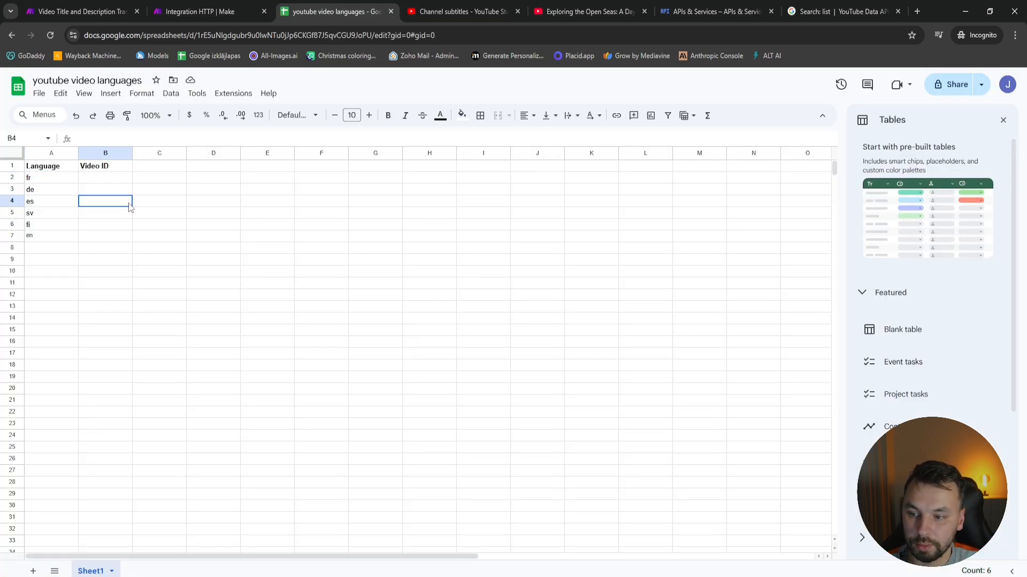
pyautogui.click(50, 182)
pyautogui.click(51, 193)
pyautogui.click(51, 203)
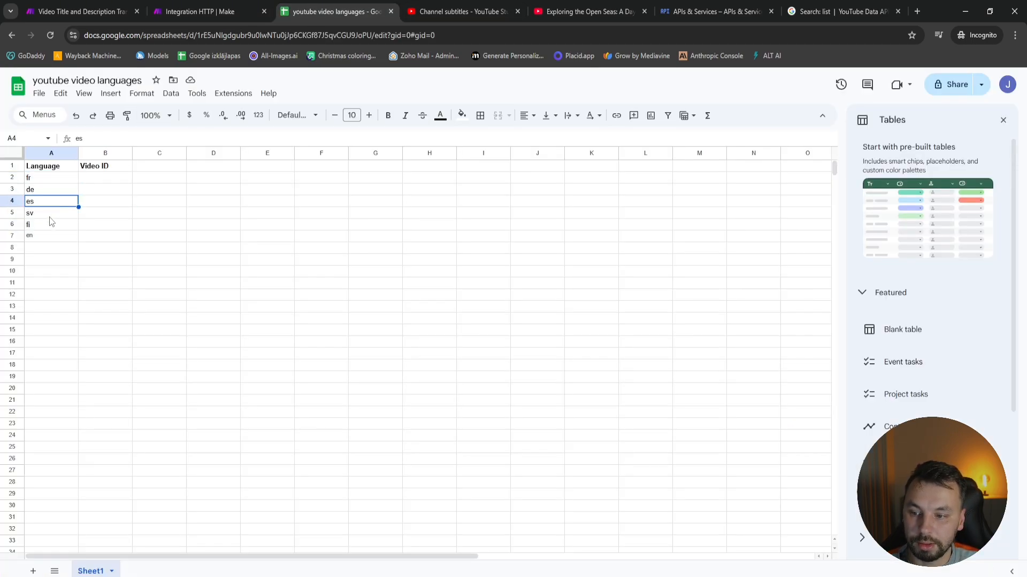
pyautogui.click(50, 214)
pyautogui.click(50, 226)
pyautogui.click(201, 11)
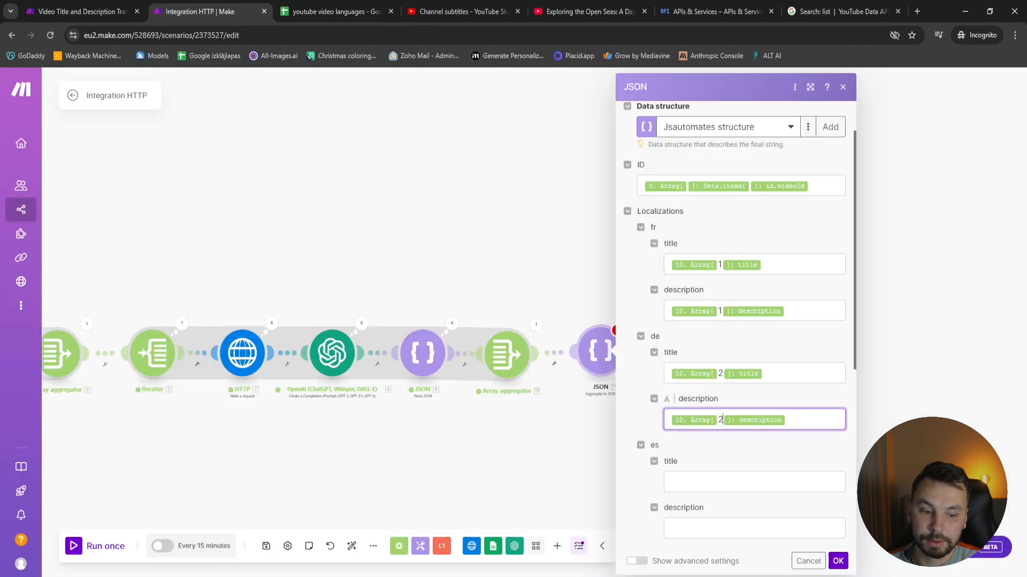
# Map the es title and description to title and description of Array aggregator [10], using array index 3 for both
pyautogui.scroll(-4, 773, 359)
pyautogui.click(751, 257)
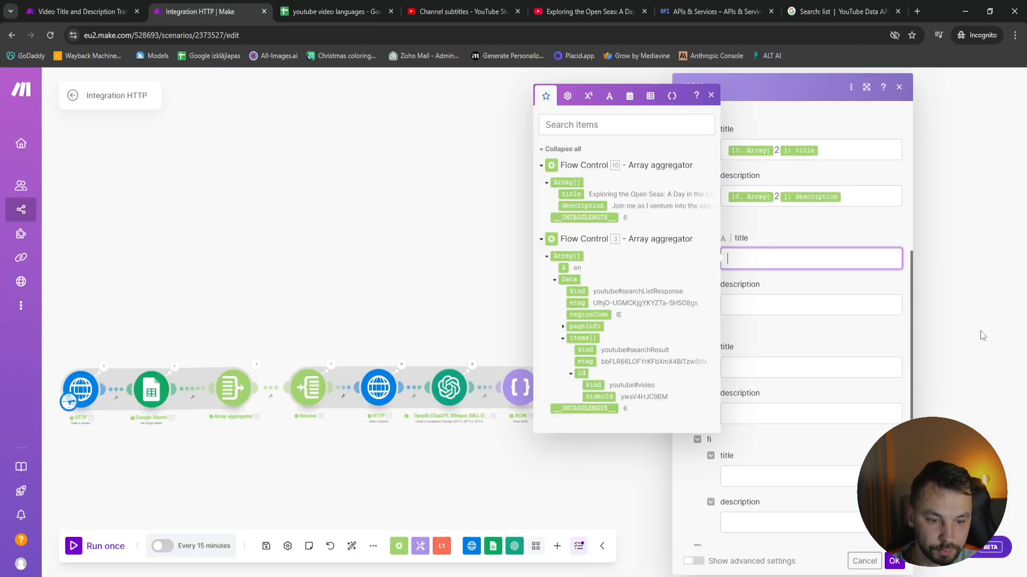
pyautogui.click(571, 194)
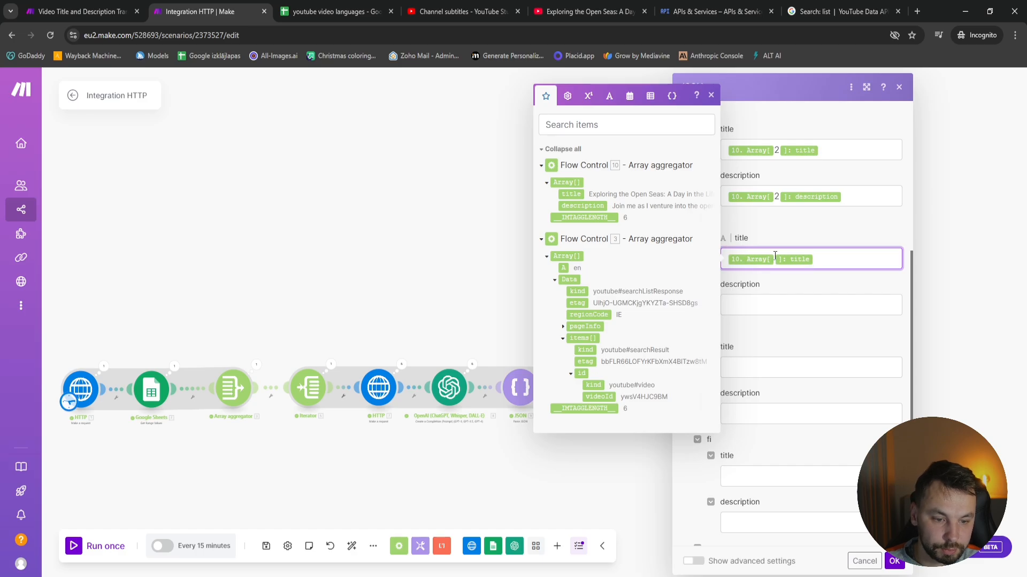
pyautogui.write('3')
pyautogui.click(775, 303)
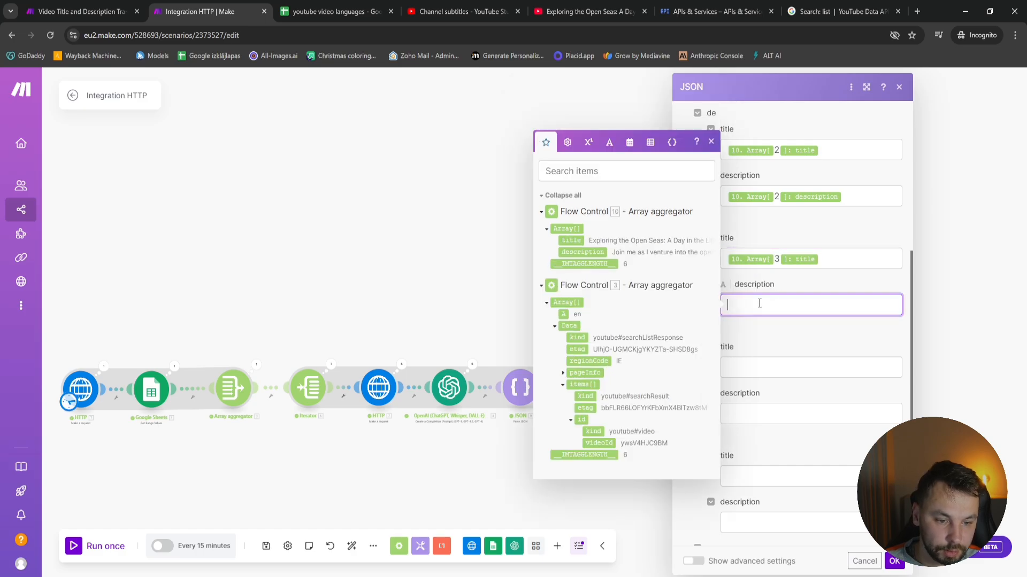
pyautogui.click(582, 252)
pyautogui.click(770, 306)
pyautogui.write('3 ]: description')
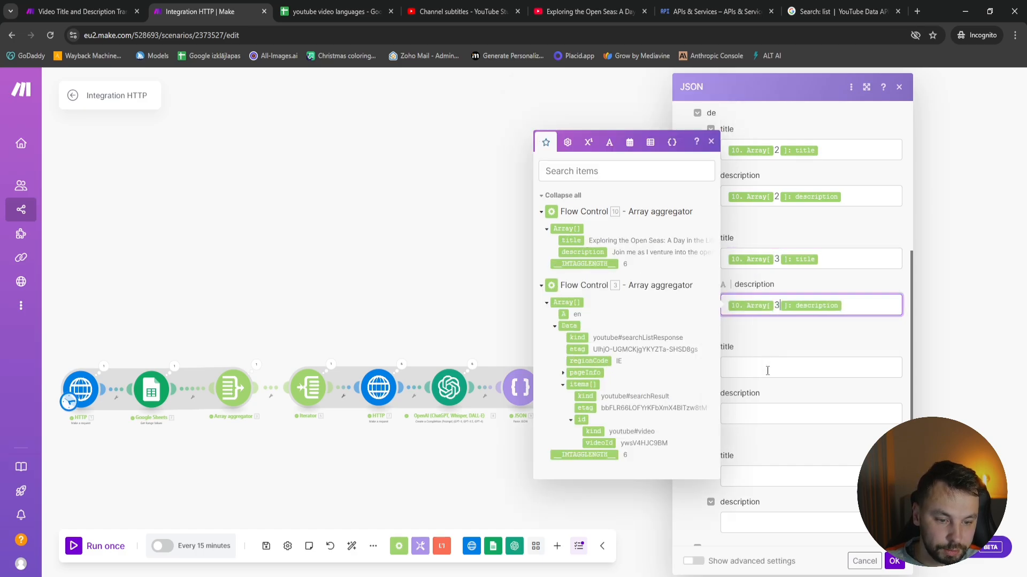
# Map the sv title and description to title and description of Array aggregator [10], using array index 4 for both
pyautogui.click(771, 363)
pyautogui.click(730, 367)
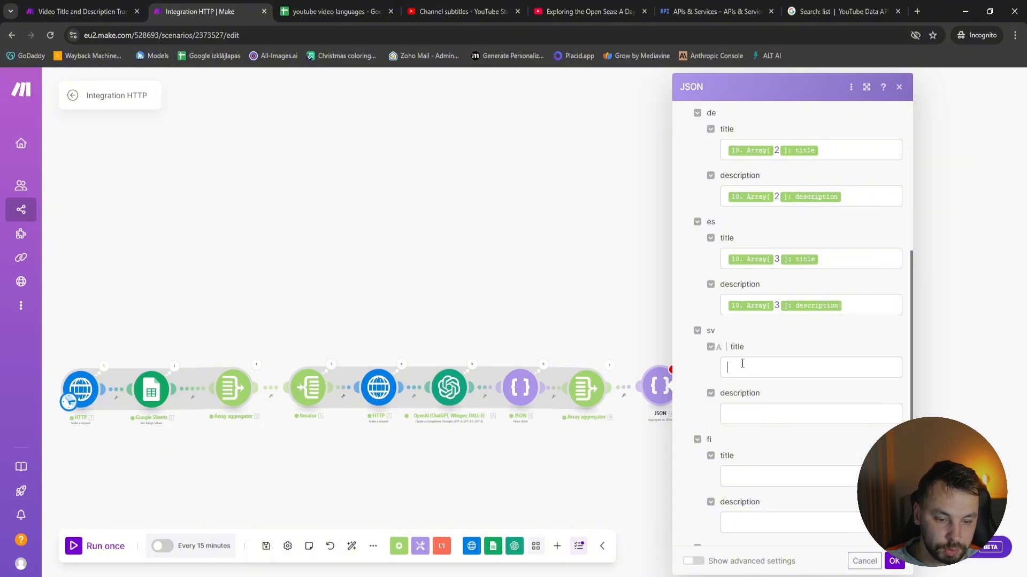
pyautogui.click(571, 303)
pyautogui.click(775, 369)
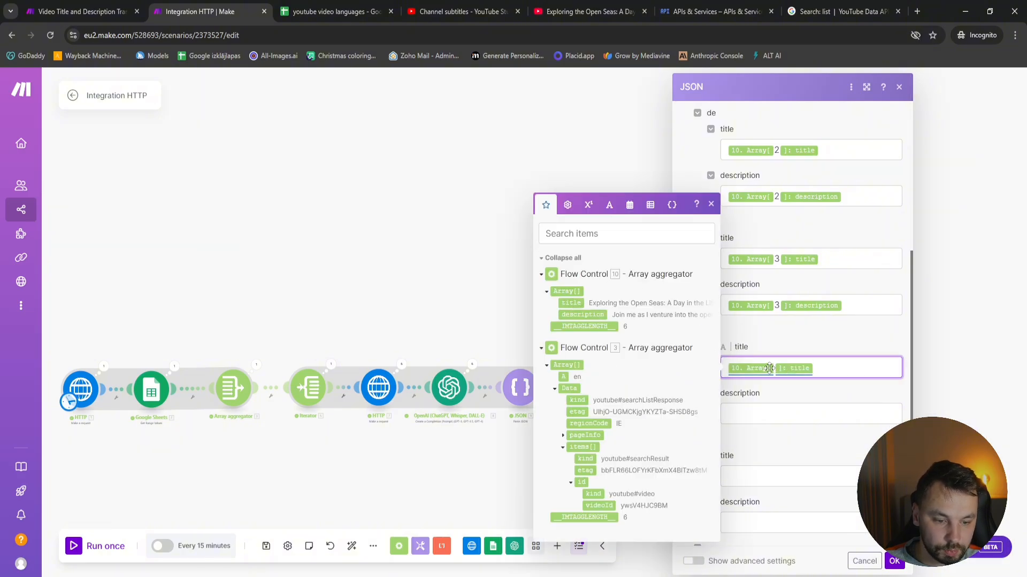
pyautogui.write('4')
pyautogui.click(767, 413)
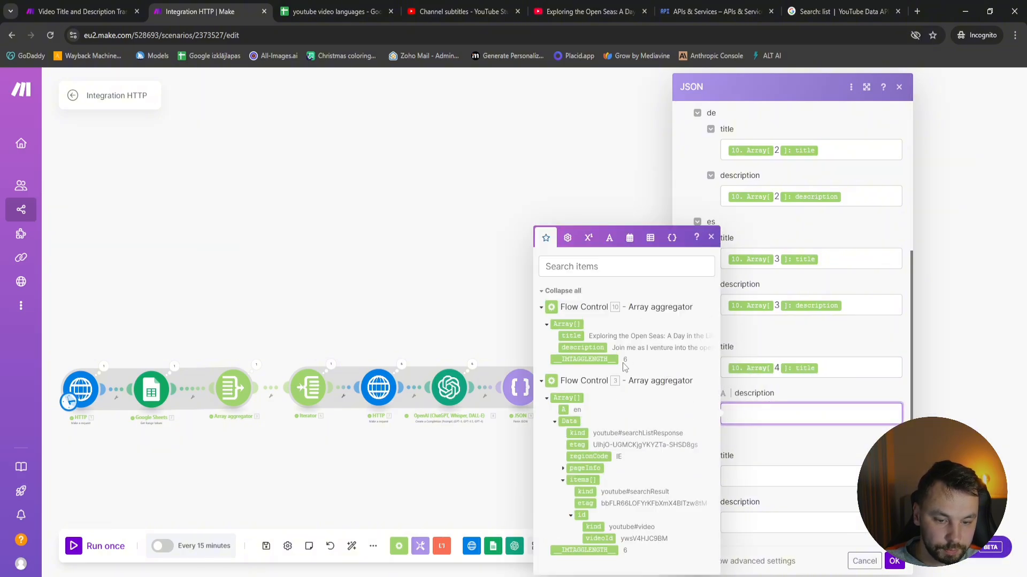
pyautogui.click(589, 347)
pyautogui.click(774, 413)
pyautogui.write('4')
# Map the fi title and description to title and description of Array aggregator [10], using array index 5 for both
pyautogui.scroll(-2, 775, 427)
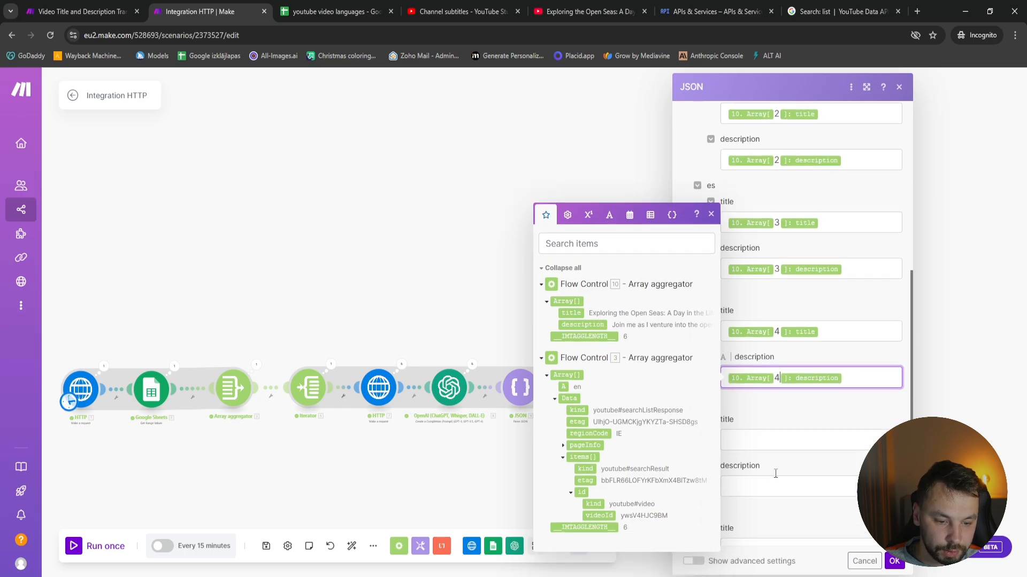
pyautogui.click(775, 371)
pyautogui.click(570, 307)
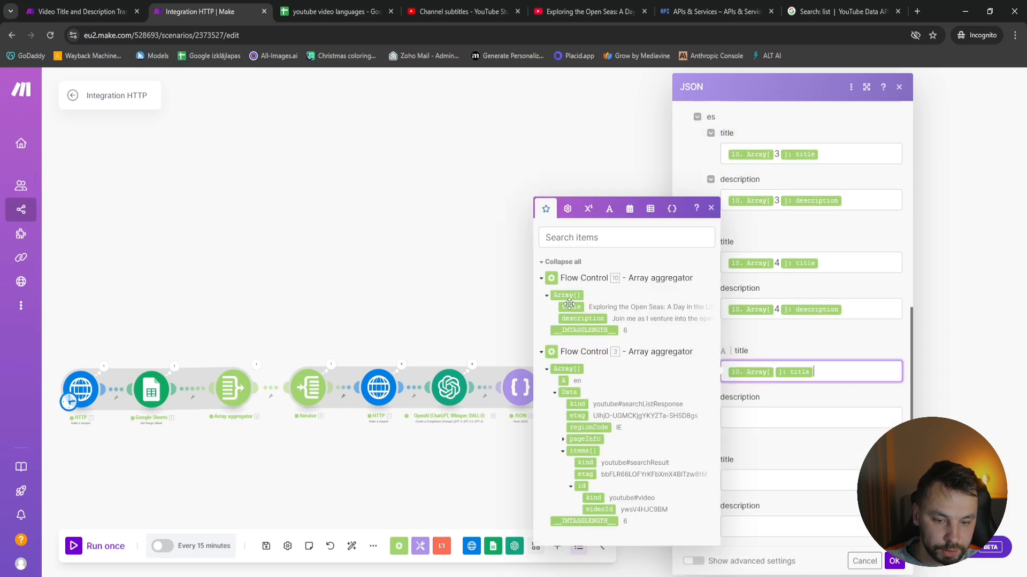
pyautogui.click(774, 369)
pyautogui.write('5')
pyautogui.click(760, 418)
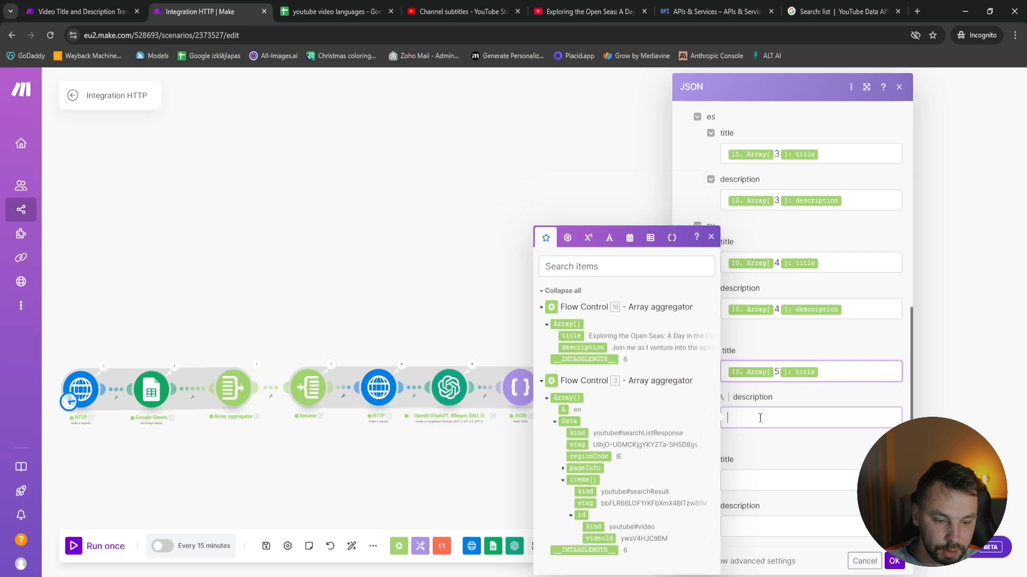
pyautogui.click(588, 348)
pyautogui.click(775, 420)
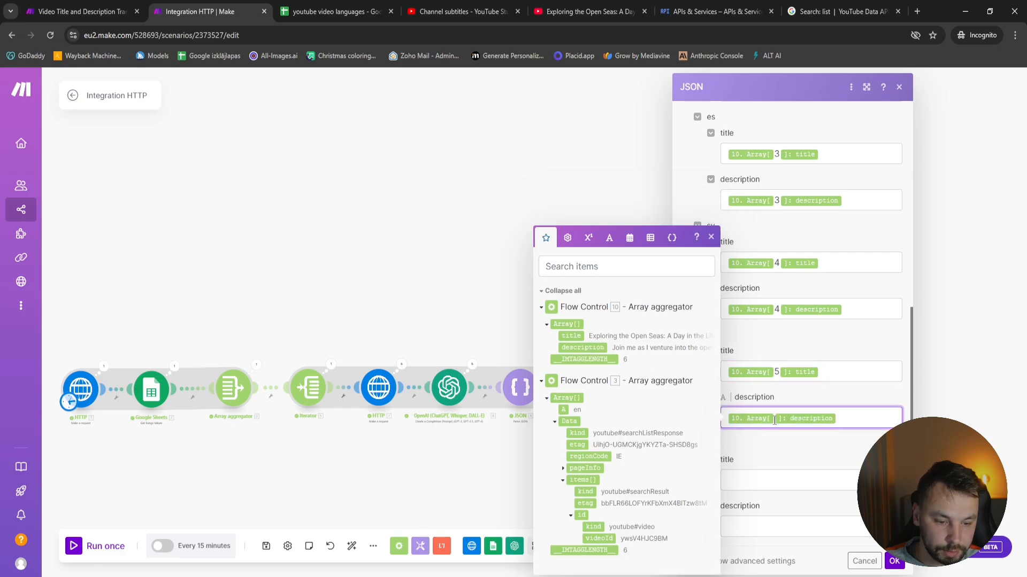
pyautogui.write('5')
# Map the en title and description to Array aggregator [10] with array index 6 and save the Aggregate to JSON module
pyautogui.click(769, 475)
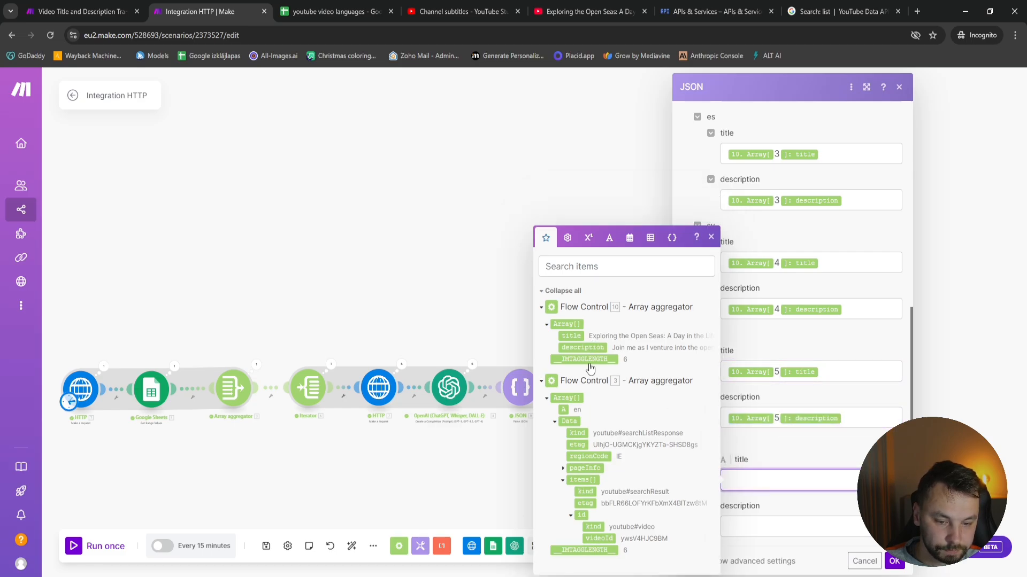
pyautogui.click(571, 336)
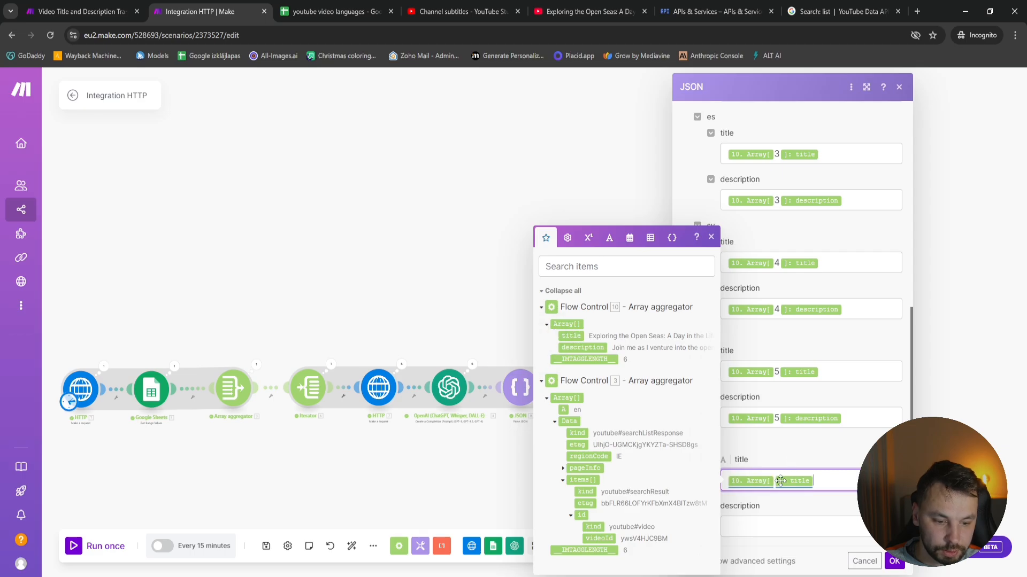
pyautogui.click(775, 481)
pyautogui.write('6')
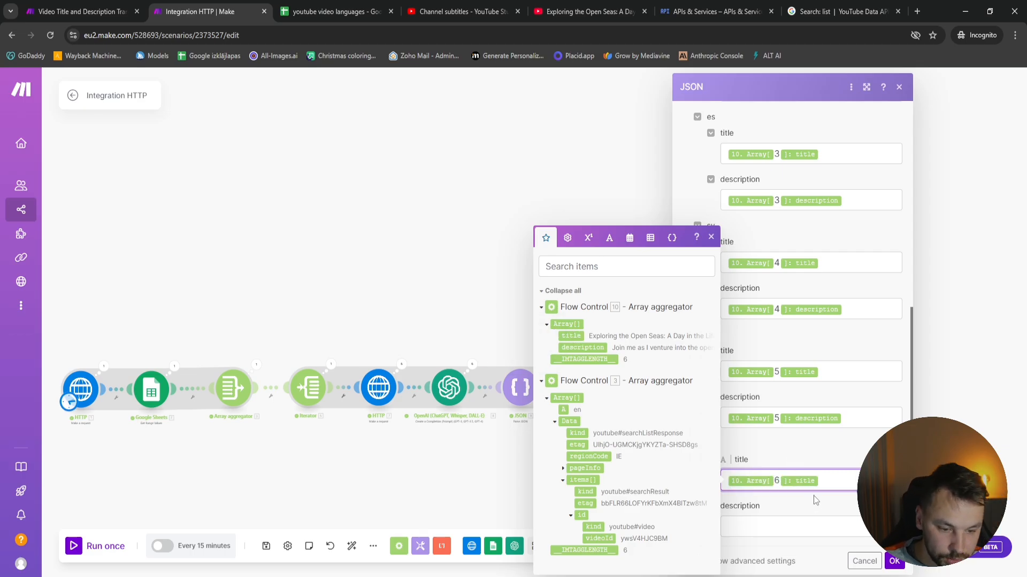
pyautogui.click(768, 528)
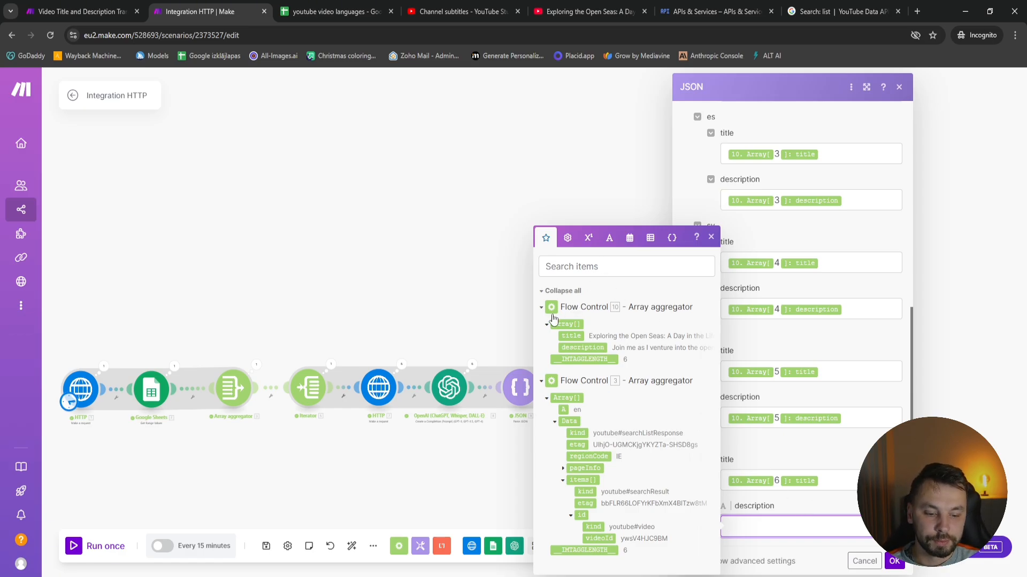
pyautogui.click(583, 348)
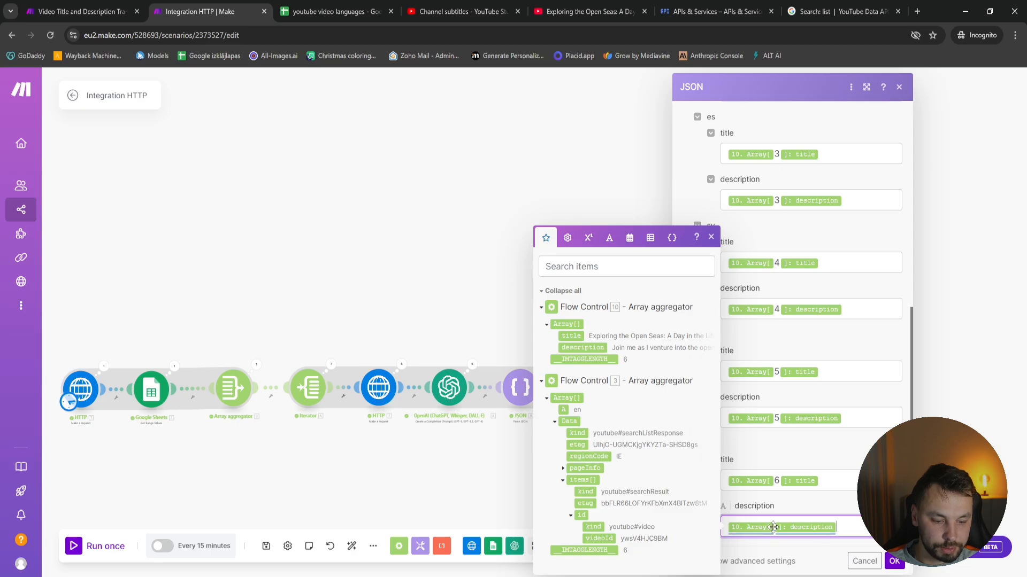
pyautogui.click(775, 528)
pyautogui.write('6')
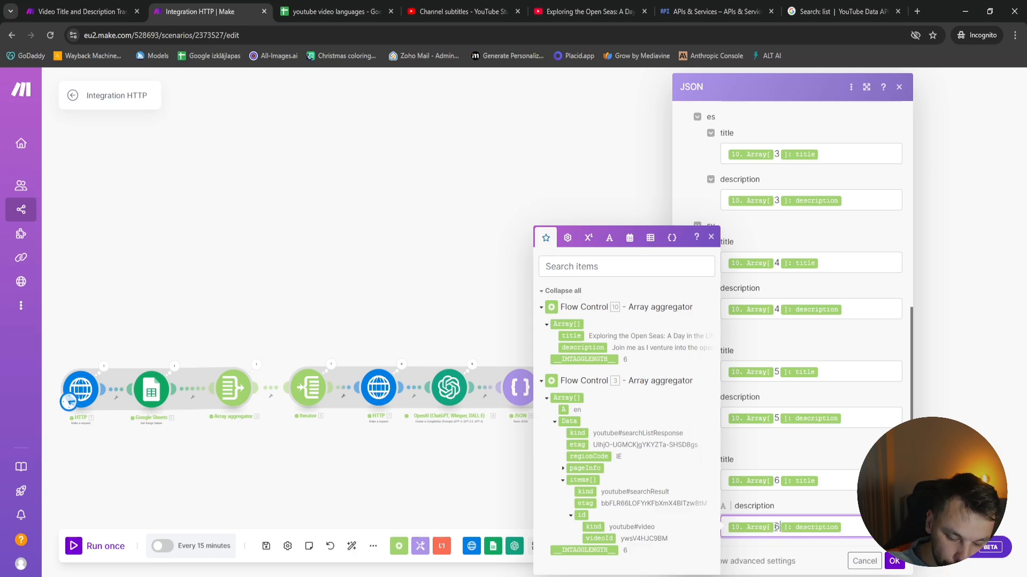
pyautogui.click(888, 563)
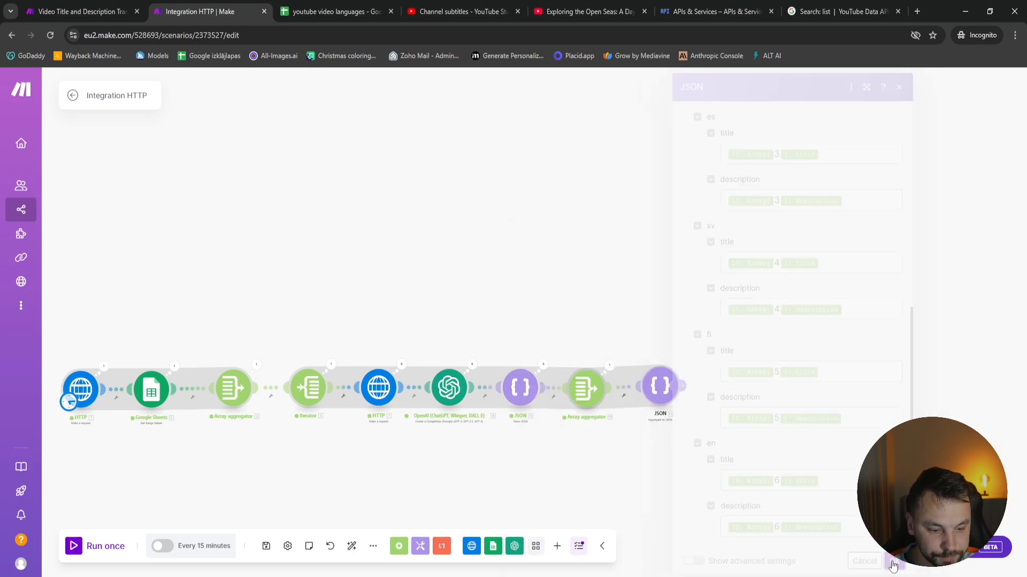
# Review the localizations JSON template in Notepad, return to the scenario and run it once despite the transformer being last
pyautogui.click(659, 406)
pyautogui.click(600, 296)
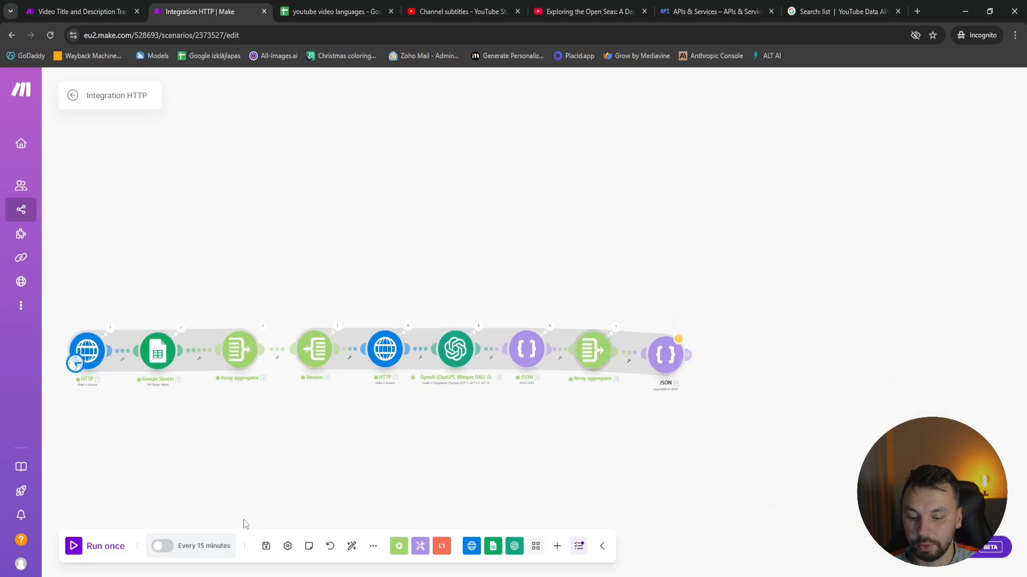
pyautogui.hotkey('alt', 'Tab')
pyautogui.click(302, 390)
pyautogui.hotkey('ctrl', 'a')
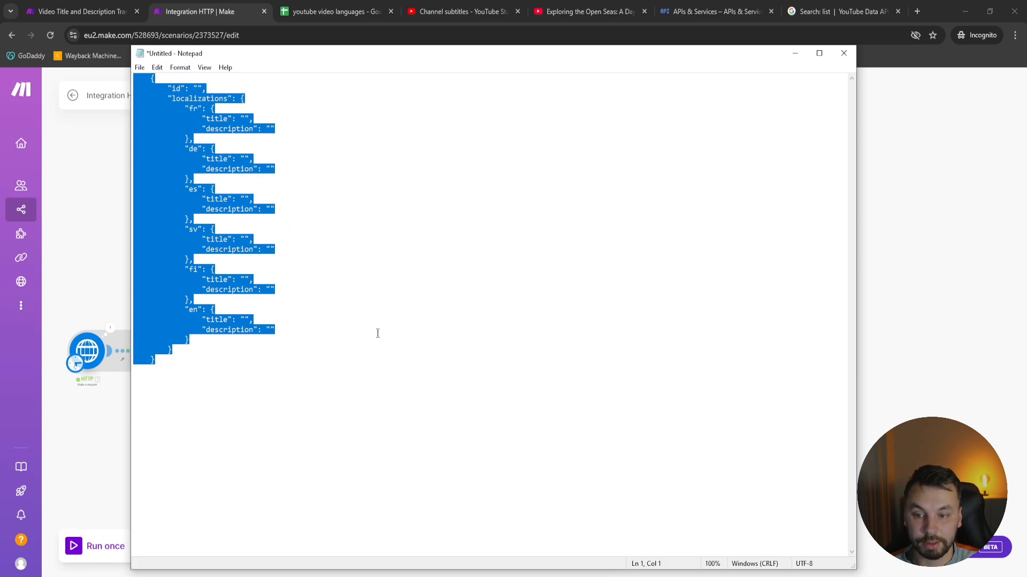
pyautogui.click(982, 236)
pyautogui.click(75, 546)
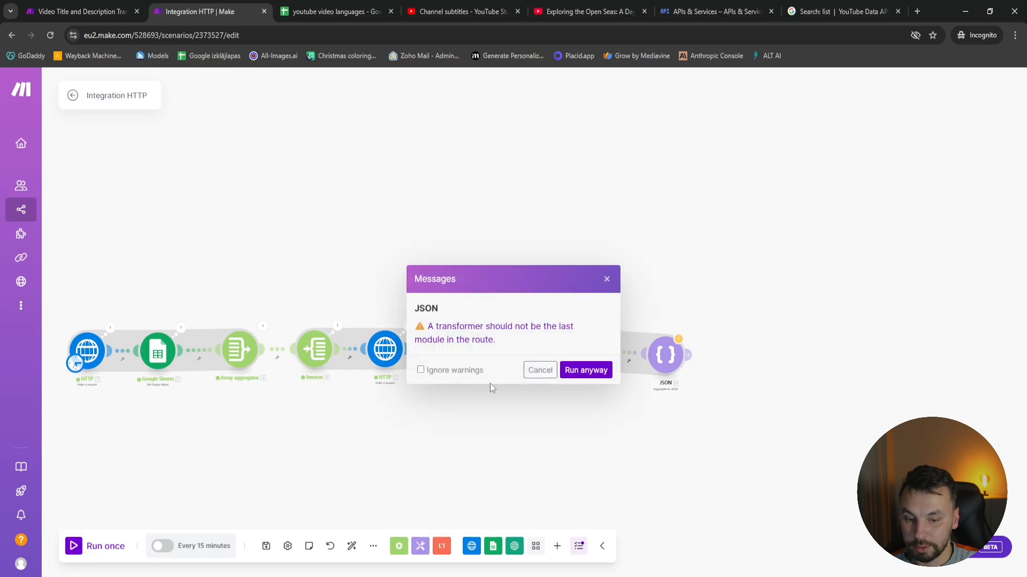
pyautogui.click(574, 375)
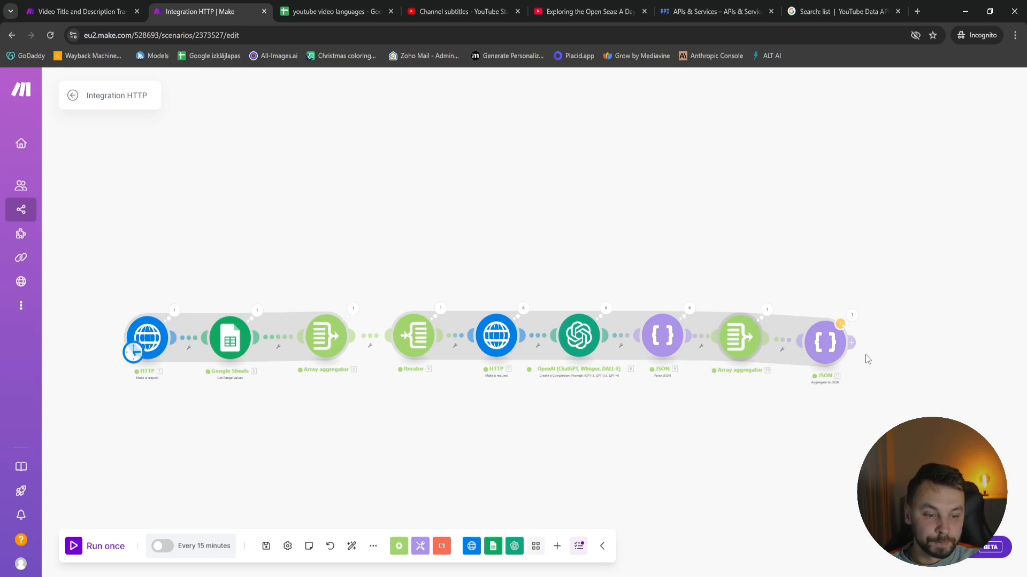
# Examine the full JSON string output by the Aggregate to JSON module, including its opening and closing square brackets
pyautogui.click(851, 316)
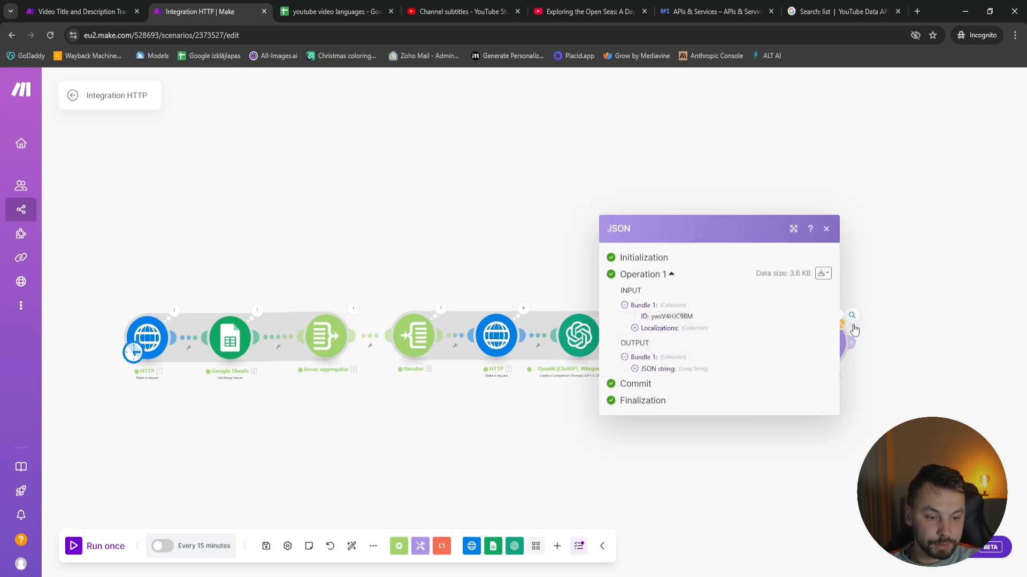
pyautogui.click(649, 371)
pyautogui.scroll(-2, 643, 193)
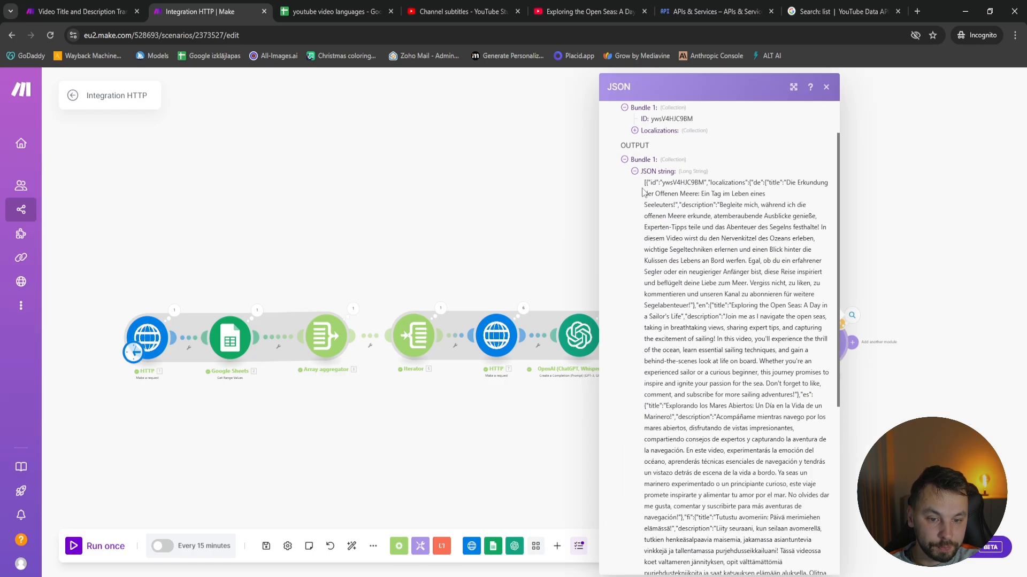
pyautogui.scroll(-5, 643, 192)
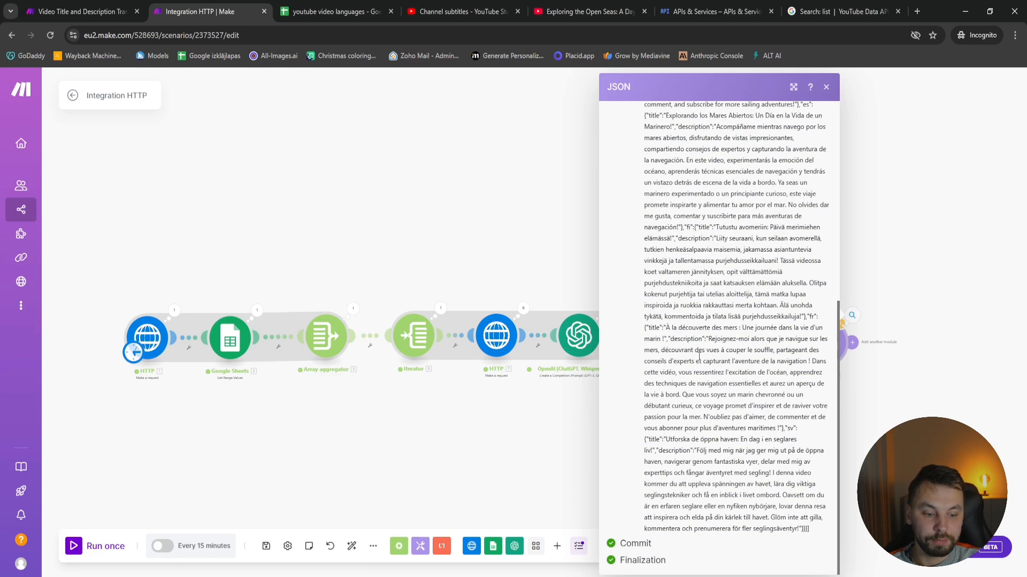
pyautogui.scroll(6, 644, 252)
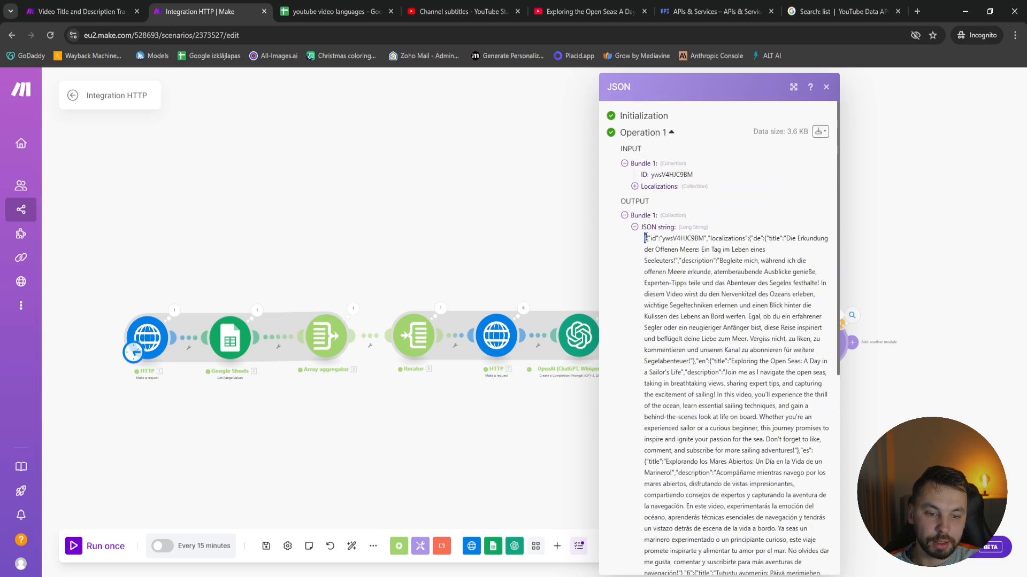
pyautogui.click(942, 267)
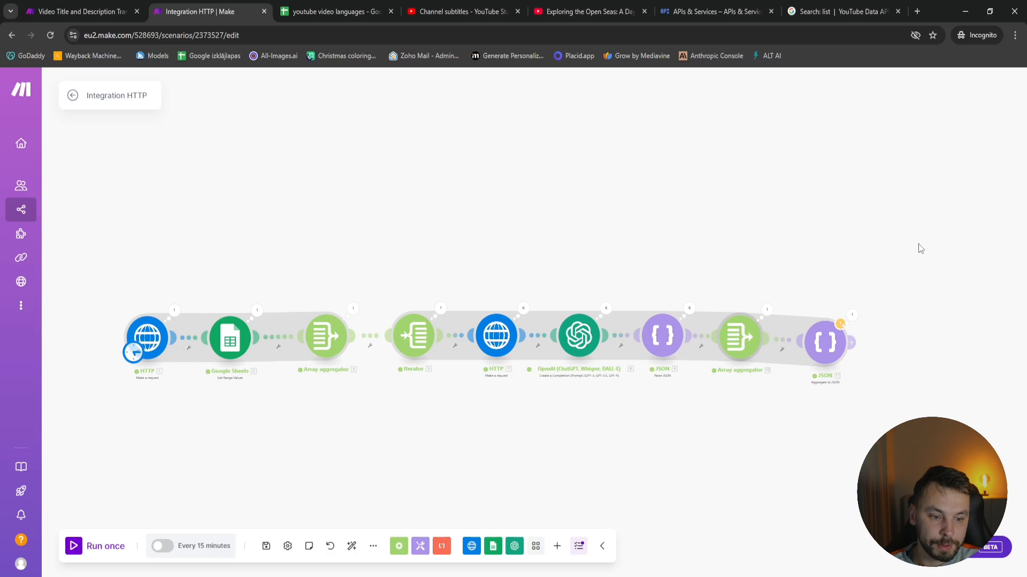
# Add a Tools Set variable module after the Aggregate to JSON module and name its variable "Youtube json"
pyautogui.moveTo(920, 247); pyautogui.dragTo(521, 182)
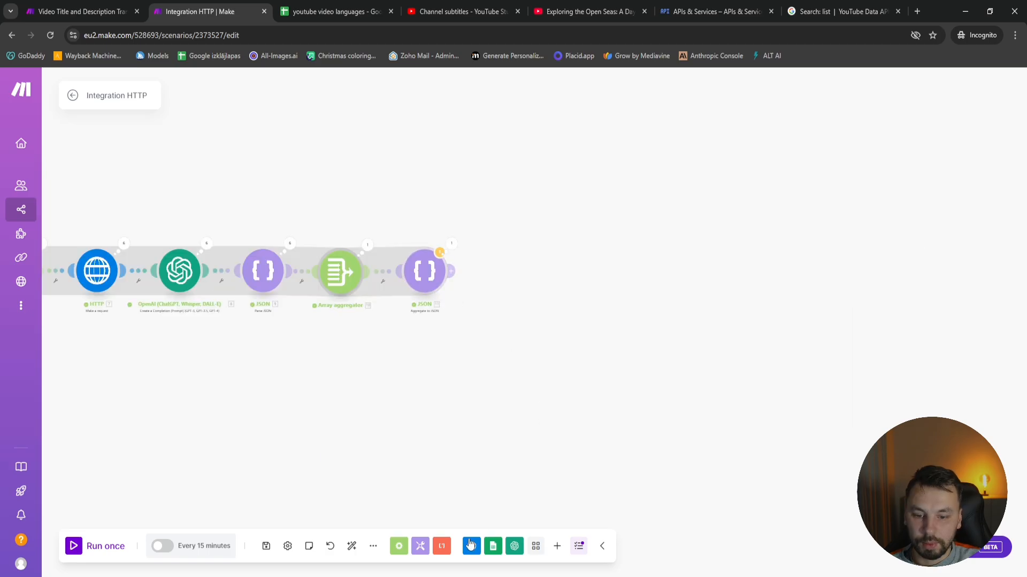
pyautogui.click(420, 545)
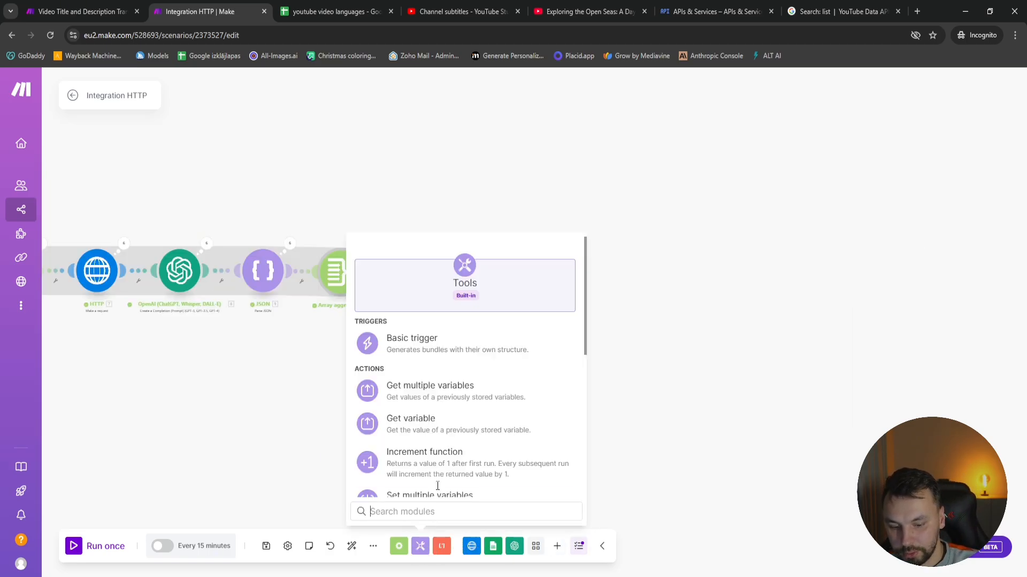
pyautogui.scroll(-2, 449, 412)
pyautogui.click(447, 416)
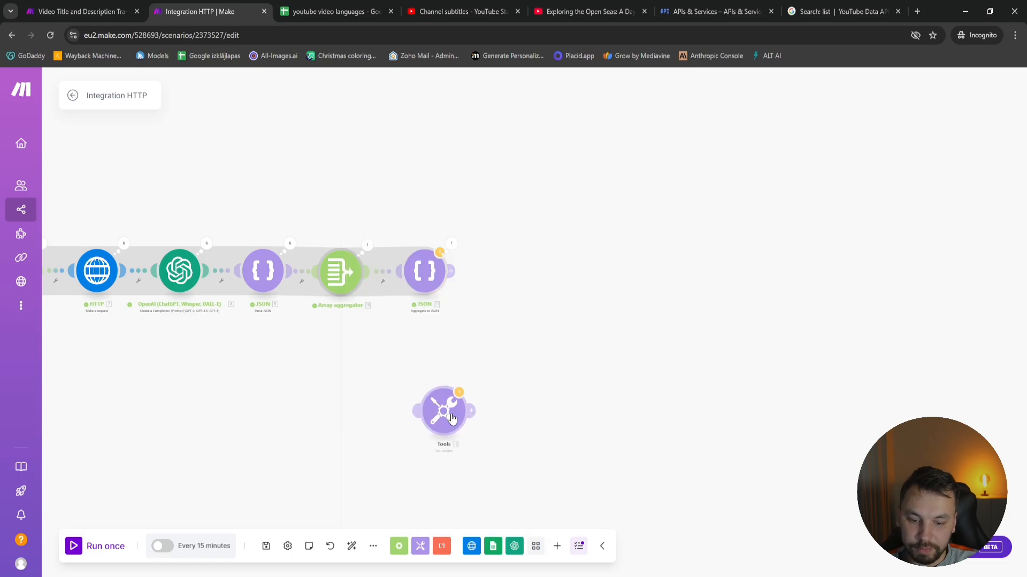
pyautogui.click(516, 282)
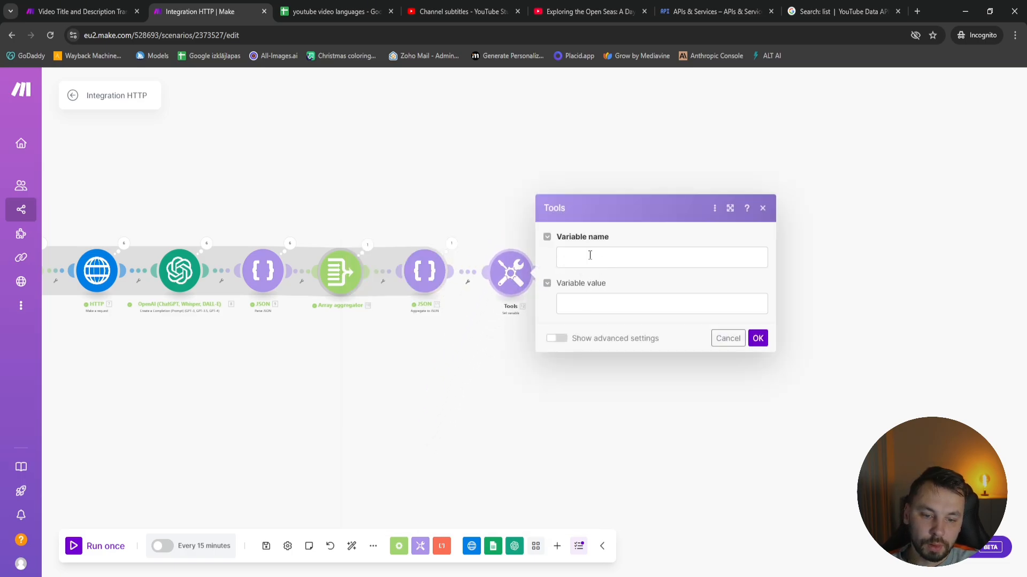
pyautogui.click(591, 255)
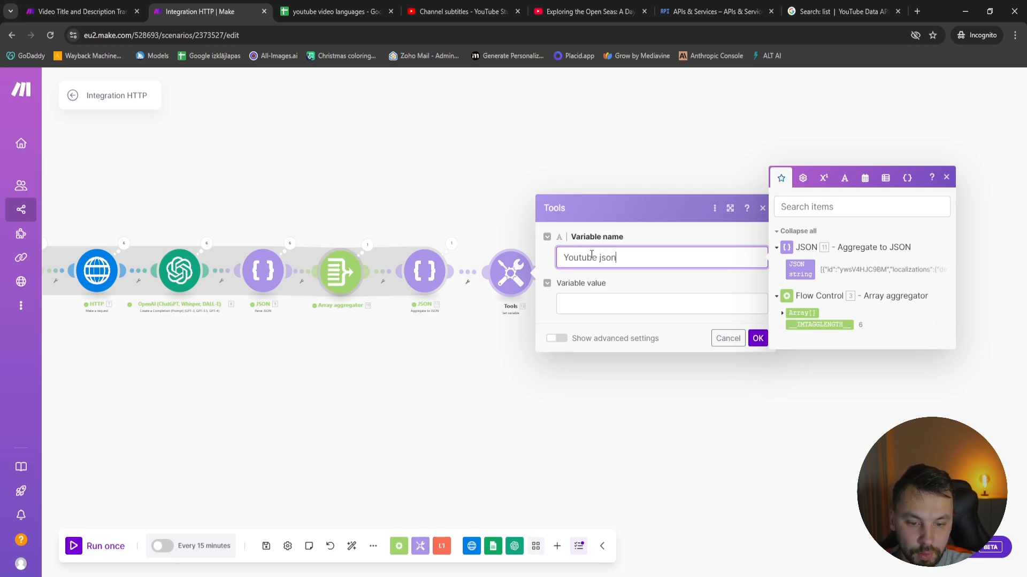
# Paste the nested replace formula for [ and ] as the variable value and compare it with the Video Title and Description Translator scenario's Tools module
pyautogui.click(647, 300)
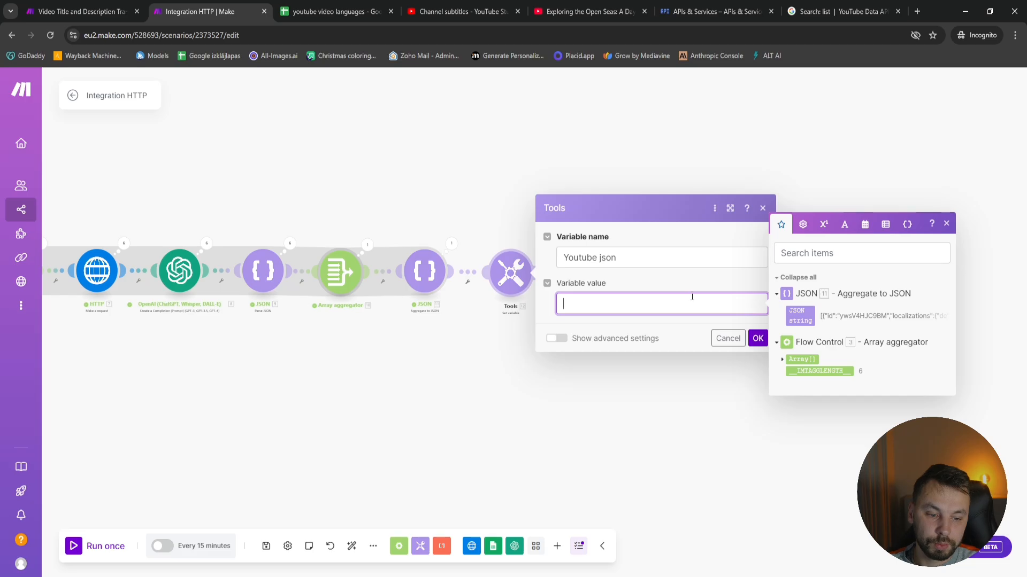
pyautogui.write('replace(replace(9.json; [; ""); ]; "")')
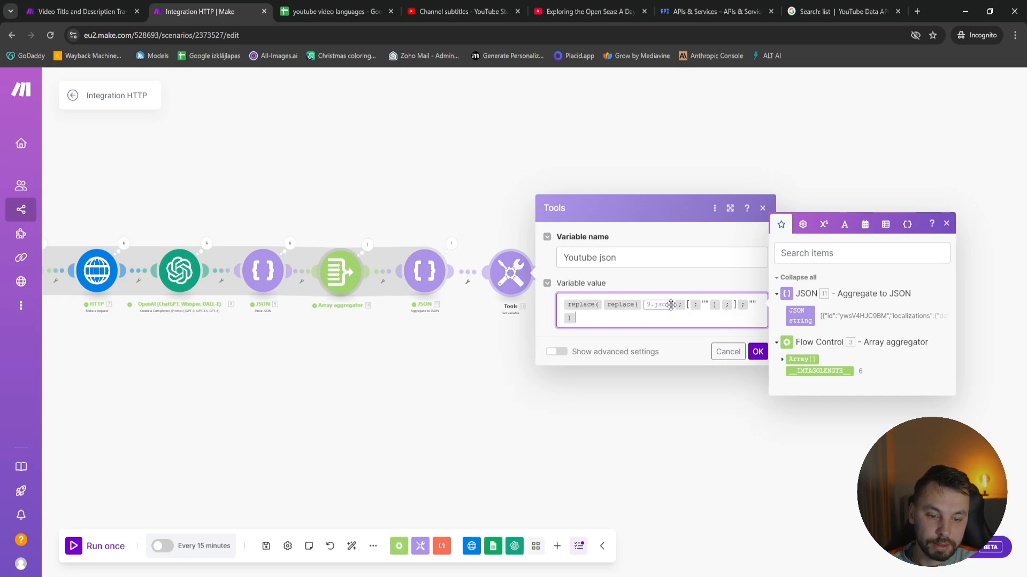
pyautogui.hotkey('ctrl', 'shift', 'Tab')
pyautogui.click(695, 261)
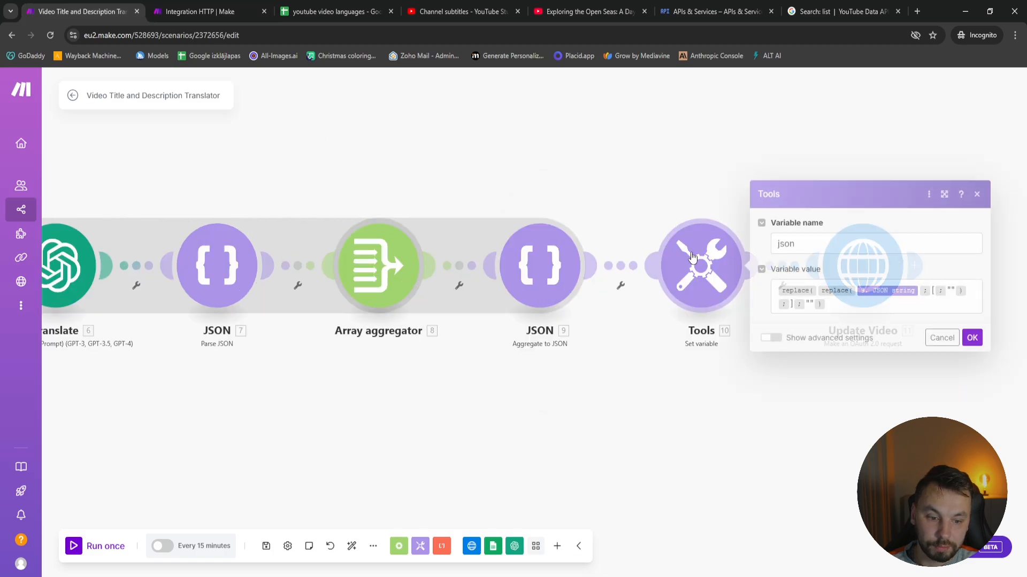
pyautogui.hotkey('ctrl', 'Tab')
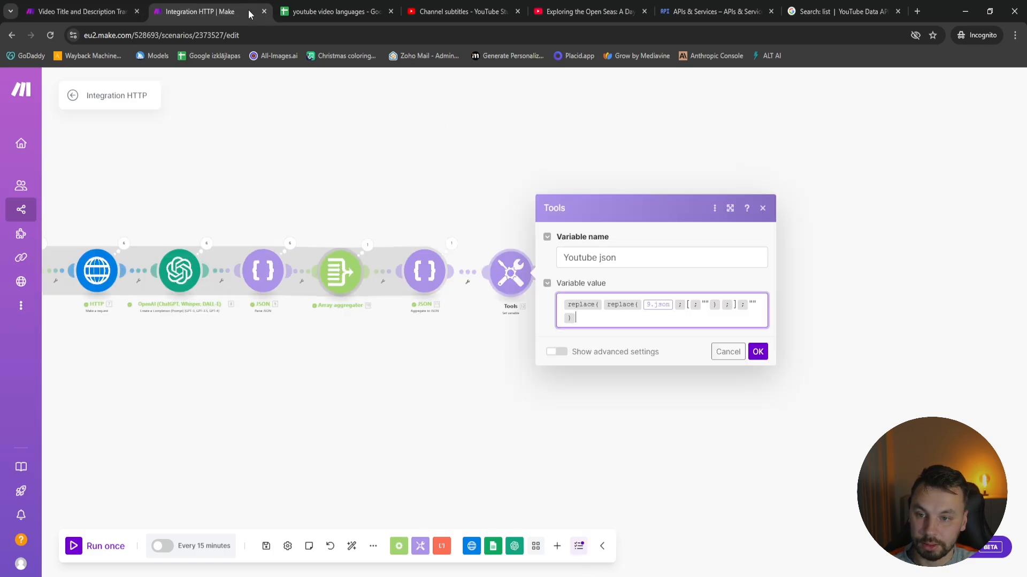
# Replace the 9.json reference in the formula with JSON string from Aggregate to JSON [11] and save the Set variable module
pyautogui.click(673, 305)
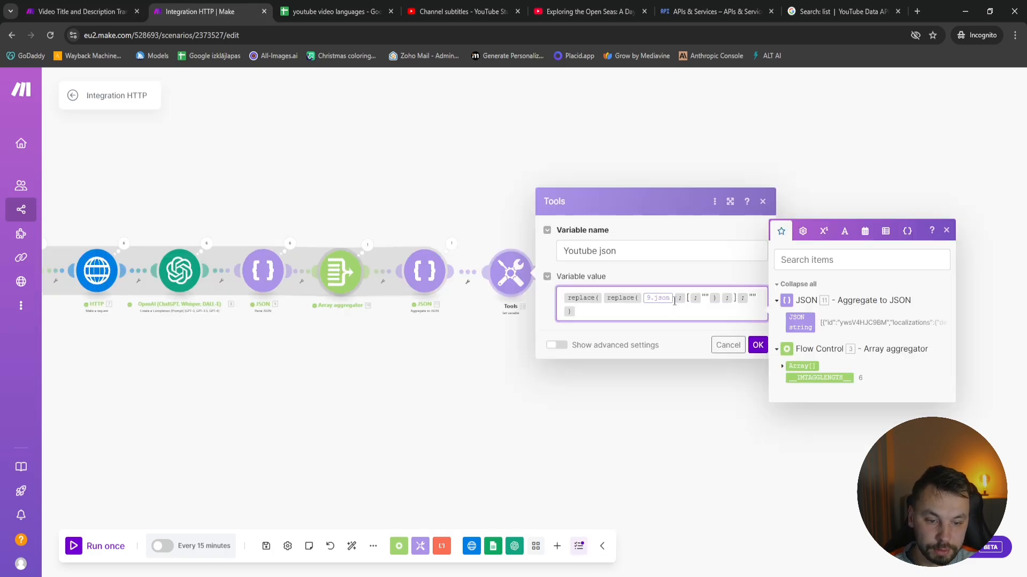
pyautogui.press('BackSpace')
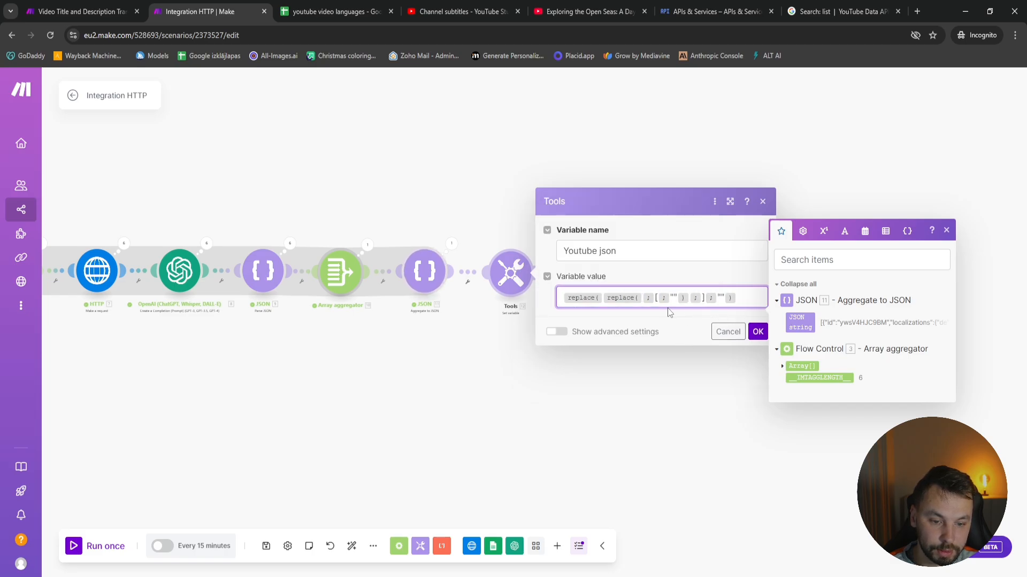
pyautogui.click(800, 322)
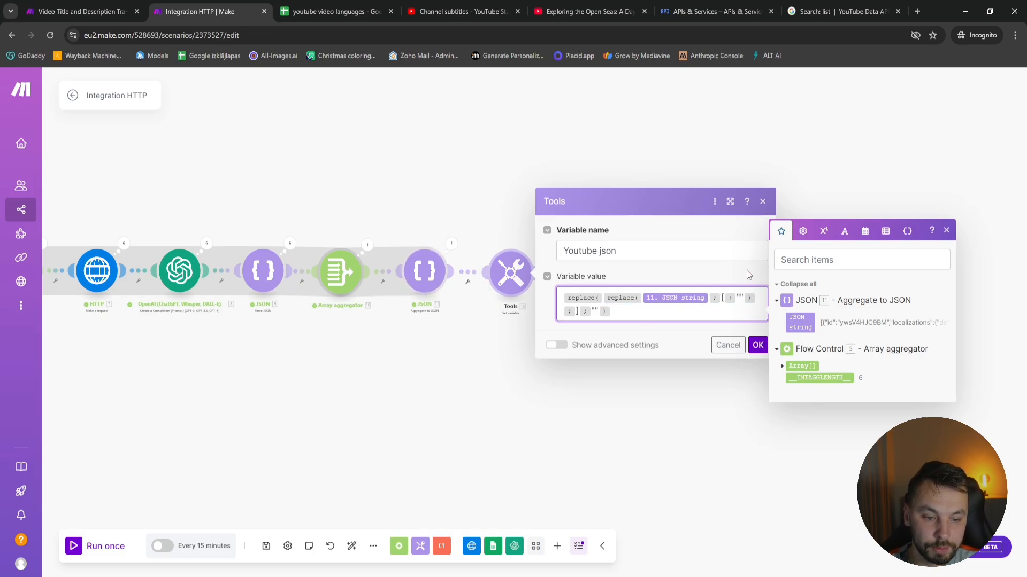
pyautogui.click(724, 297)
pyautogui.click(724, 297)
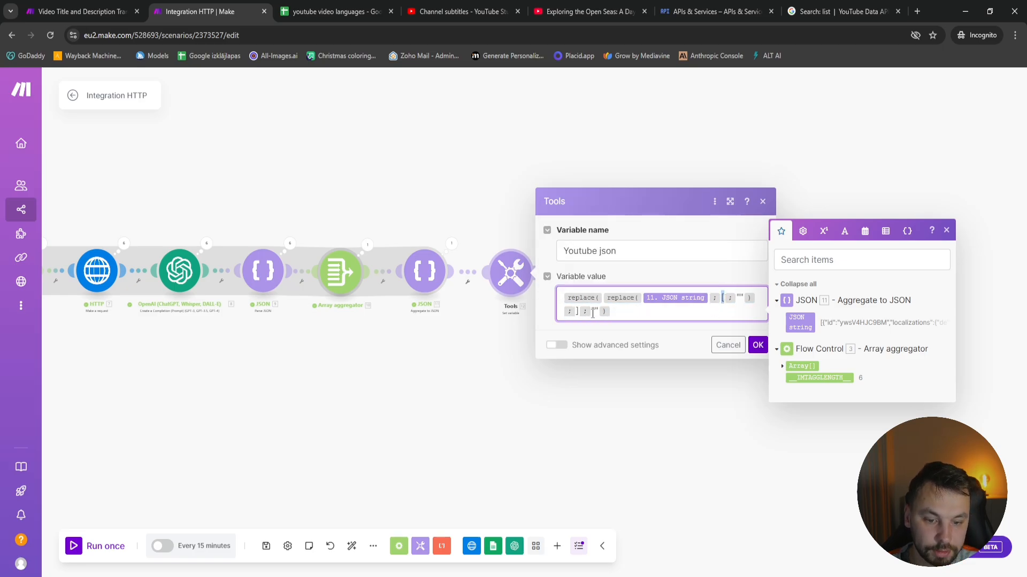
pyautogui.click(758, 345)
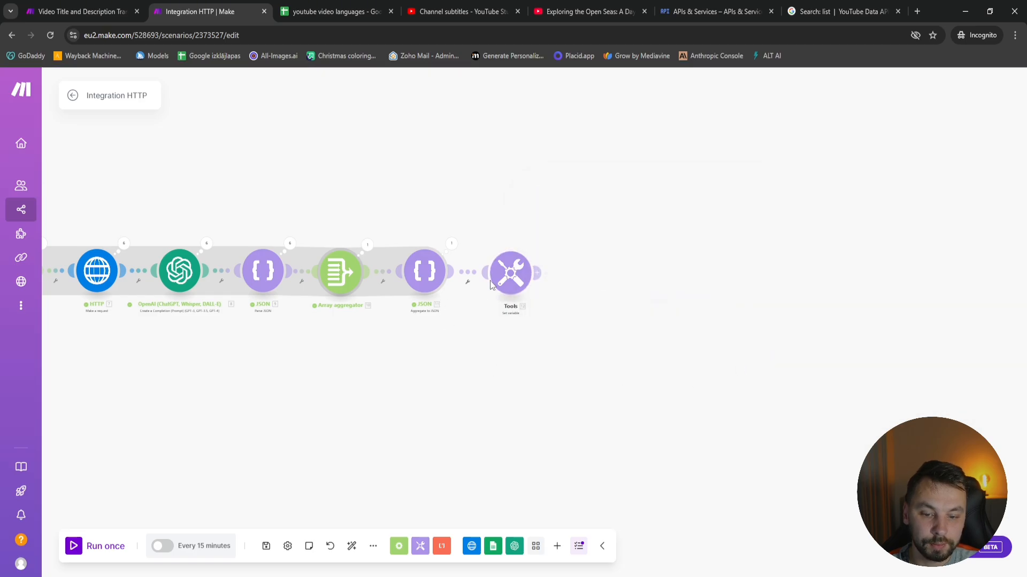
# Copy the entire JSON string from the Aggregate to JSON module's output bundle
pyautogui.rightClick(517, 273)
pyautogui.click(451, 244)
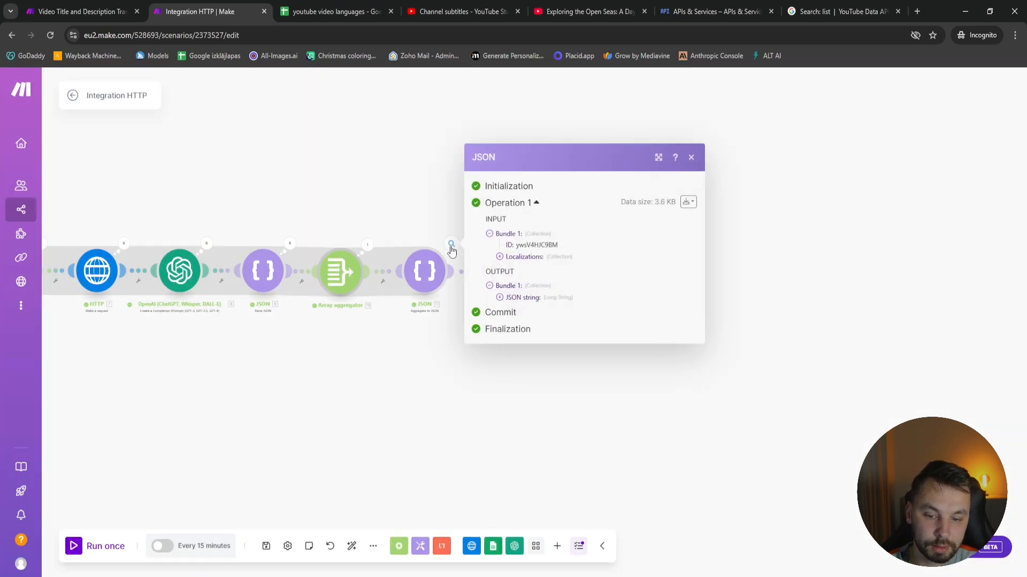
pyautogui.click(500, 297)
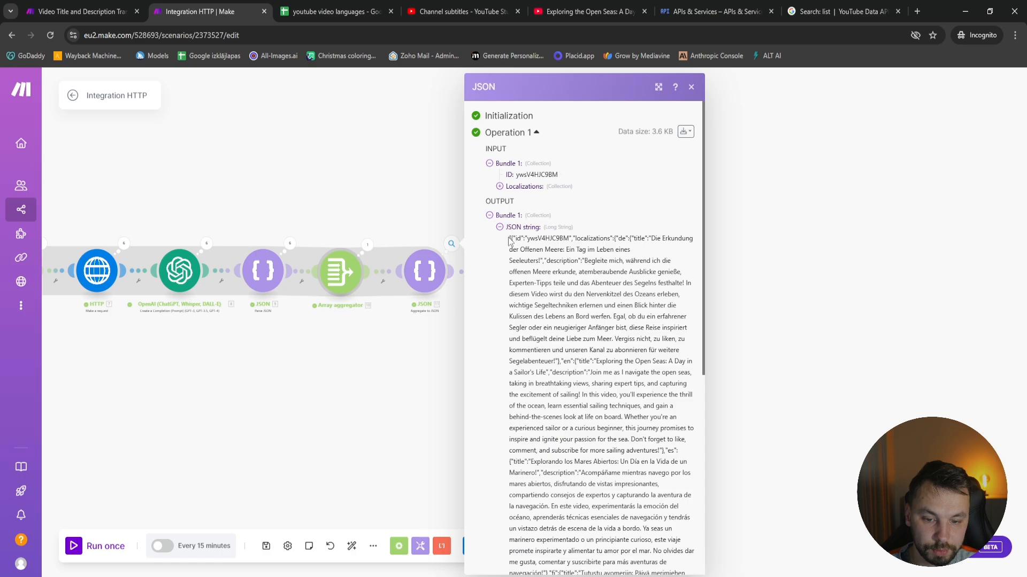
pyautogui.moveTo(508, 241); pyautogui.dragTo(697, 532)
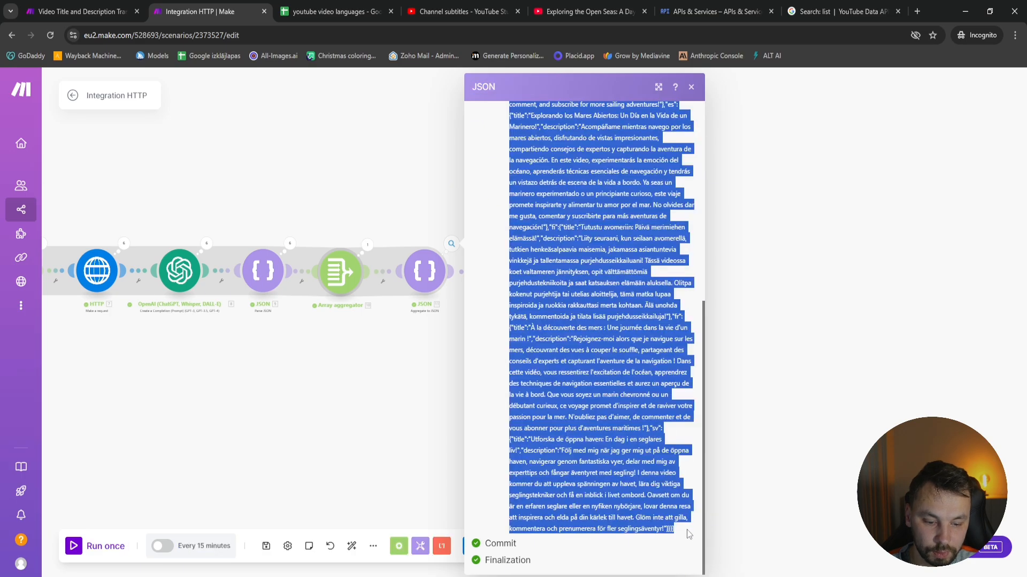
pyautogui.click(775, 470)
# Run only the Set variable module, using the copied JSON string as its test input
pyautogui.click(503, 274)
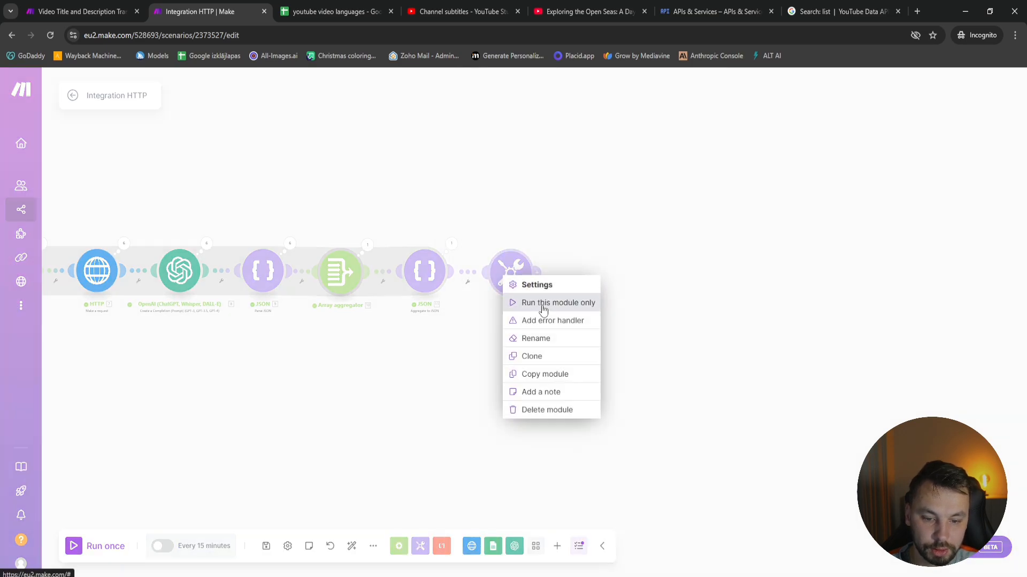
pyautogui.click(542, 303)
pyautogui.click(610, 332)
pyautogui.hotkey('ctrl', 'v')
pyautogui.click(756, 360)
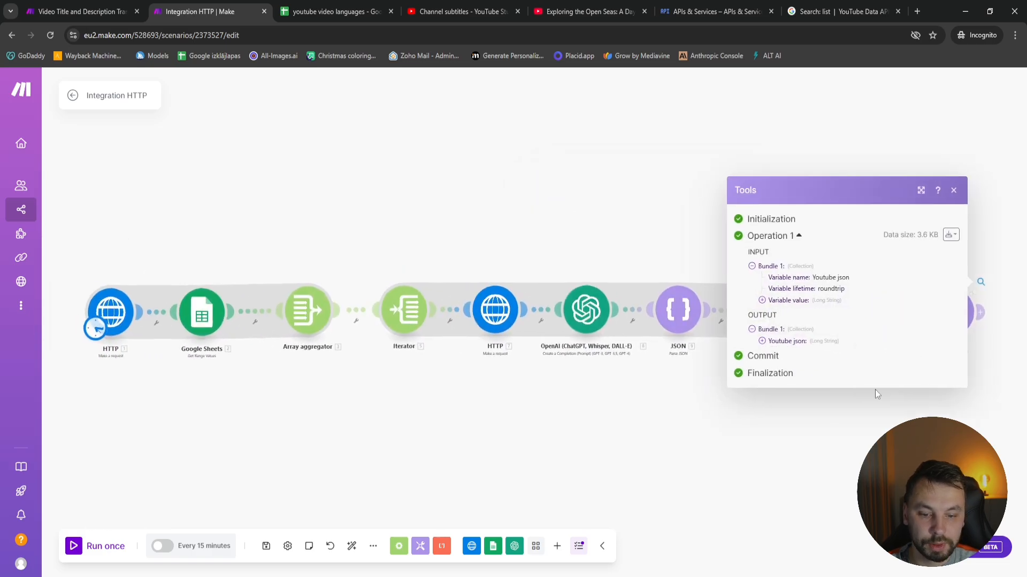
# Examine the beginning and end of the Youtube json output for enclosing square brackets
pyautogui.moveTo(839, 496); pyautogui.dragTo(344, 408)
pyautogui.click(524, 268)
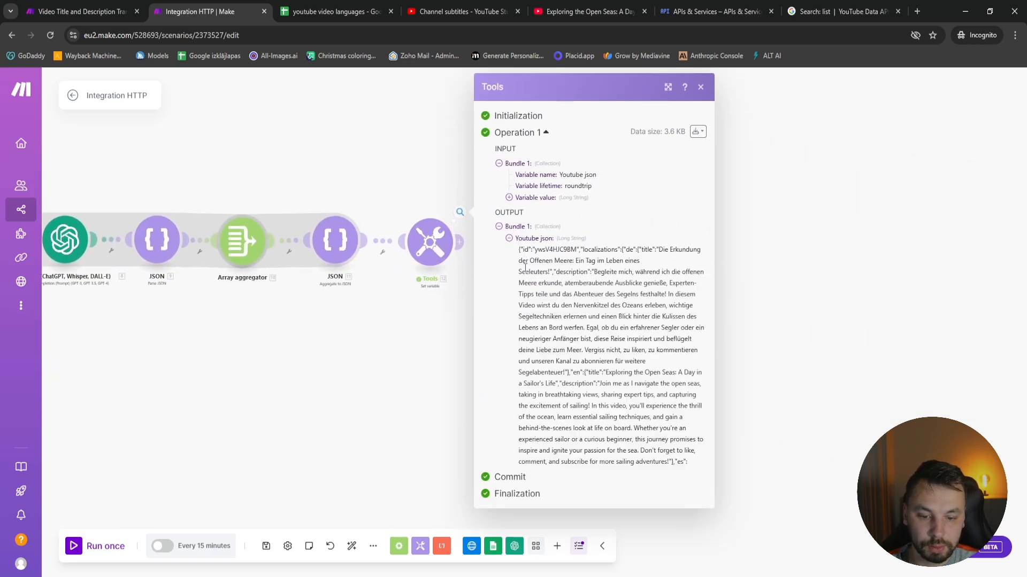
pyautogui.moveTo(521, 248); pyautogui.dragTo(517, 250)
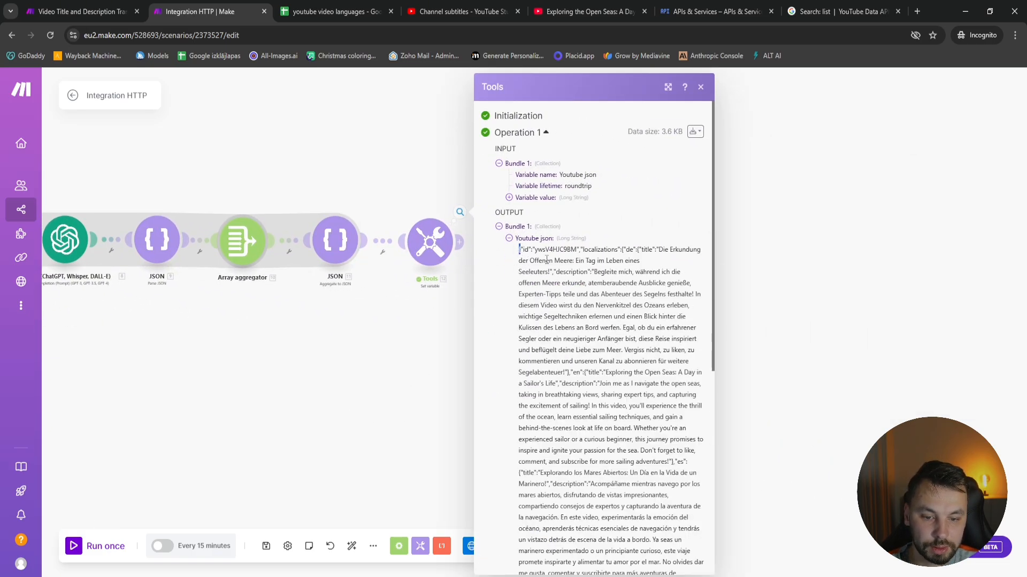
pyautogui.scroll(-7, 607, 332)
pyautogui.click(789, 420)
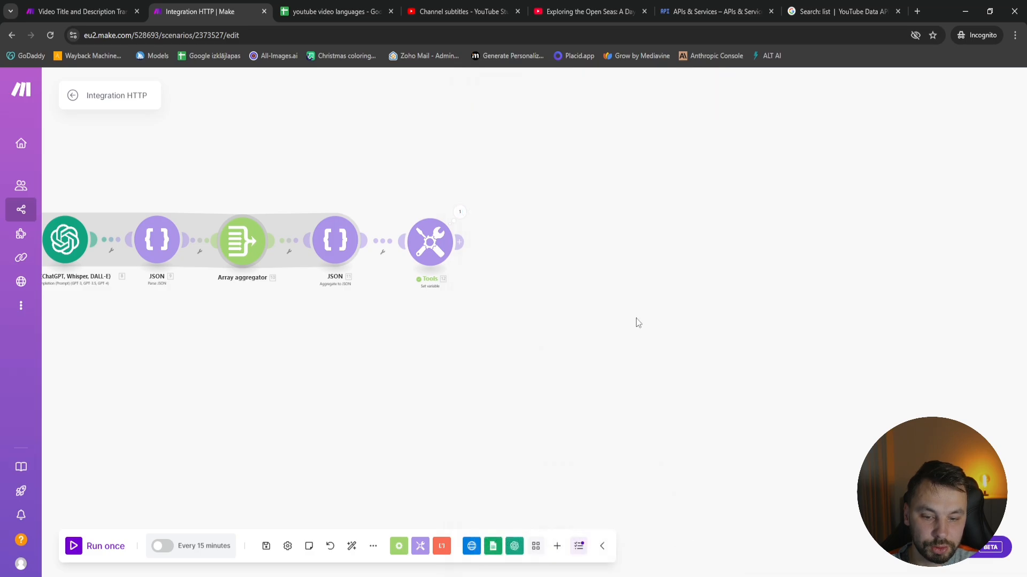
# Add an HTTP "Make an OAuth 2.0 request" module after the Tools Set variable module
pyautogui.moveTo(482, 330); pyautogui.dragTo(479, 330)
pyautogui.moveTo(423, 249); pyautogui.dragTo(416, 252)
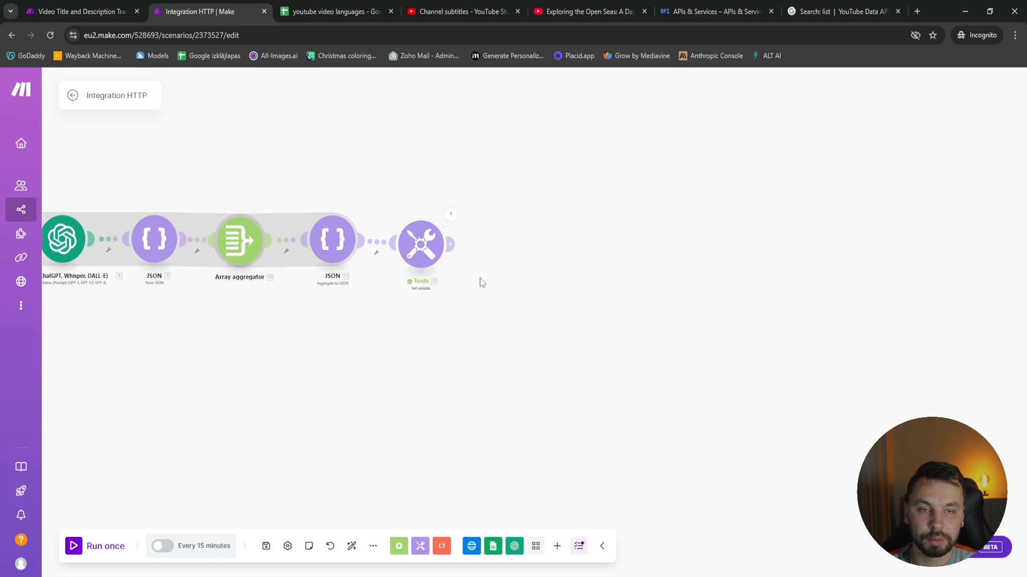
pyautogui.click(451, 245)
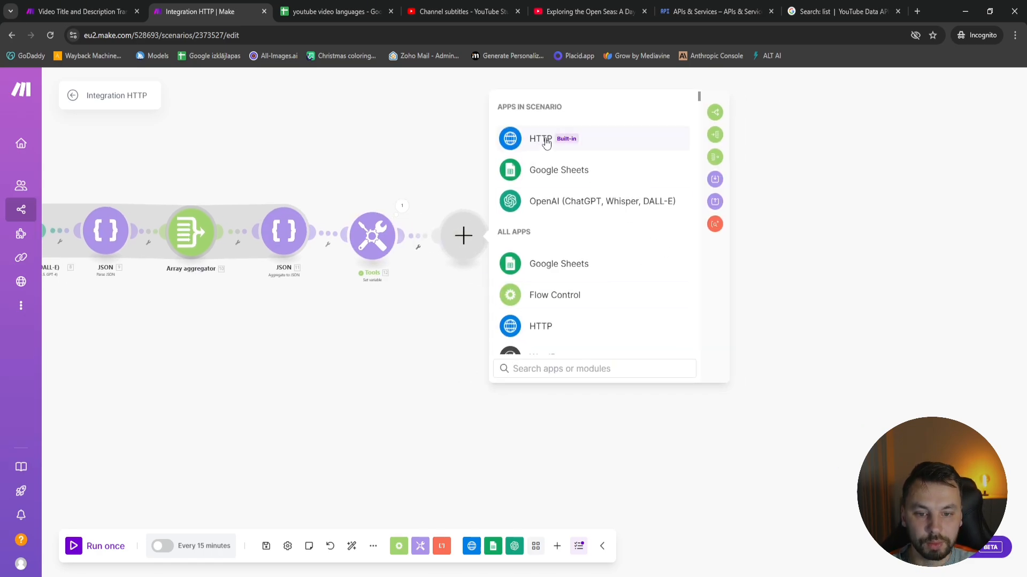
pyautogui.click(541, 146)
pyautogui.scroll(-5, 596, 271)
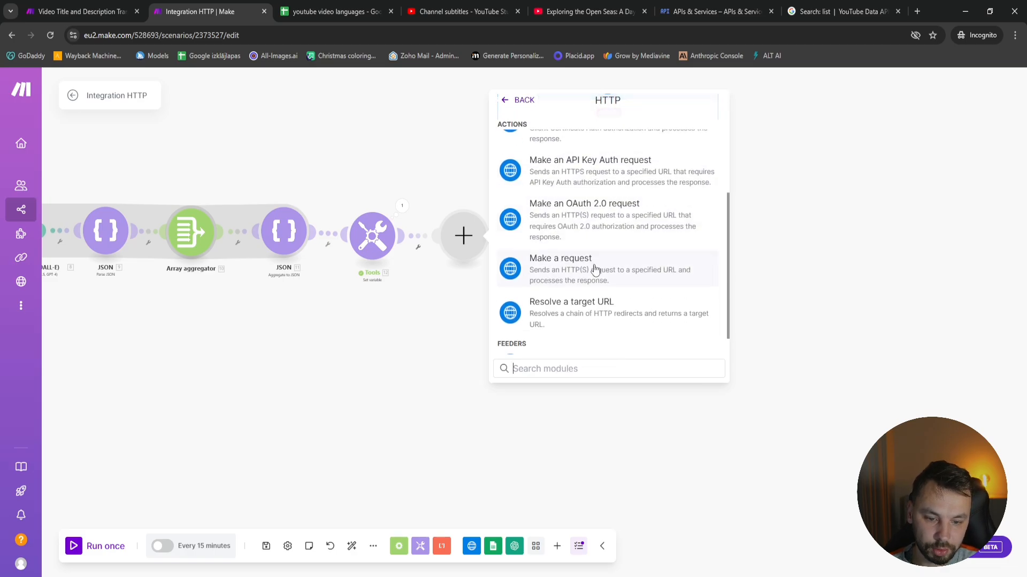
pyautogui.scroll(2, 600, 331)
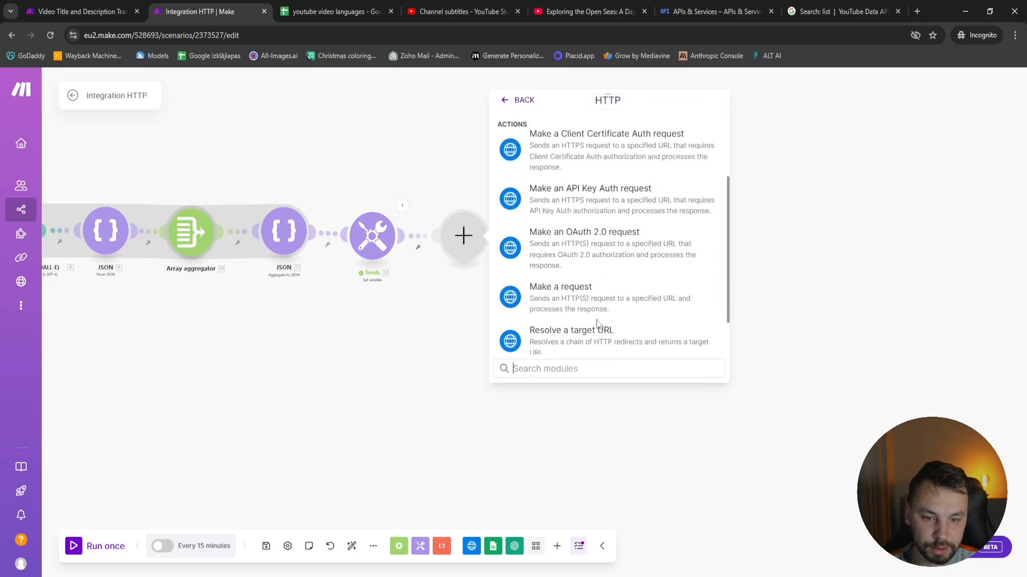
pyautogui.click(562, 247)
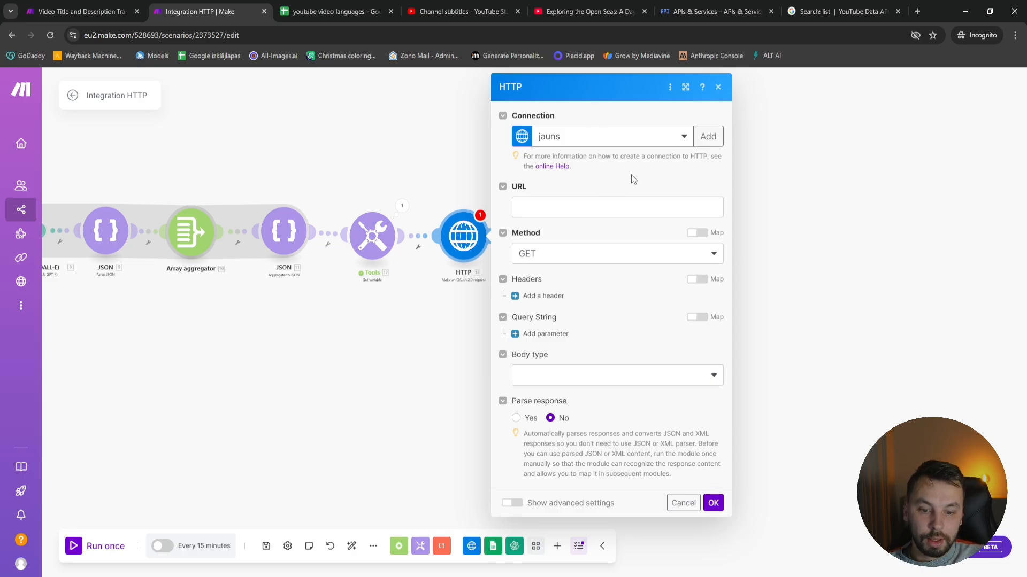
# Open a new connection form for the HTTP module, and create an External OAuth consent screen in Google Cloud's Youtube translation project
pyautogui.click(708, 137)
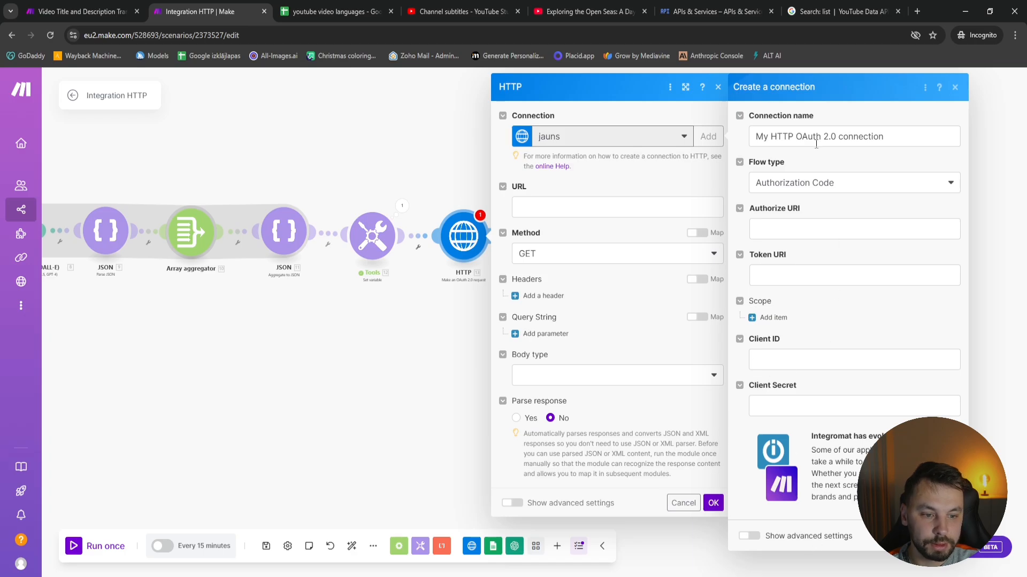
pyautogui.click(695, 7)
pyautogui.click(650, 399)
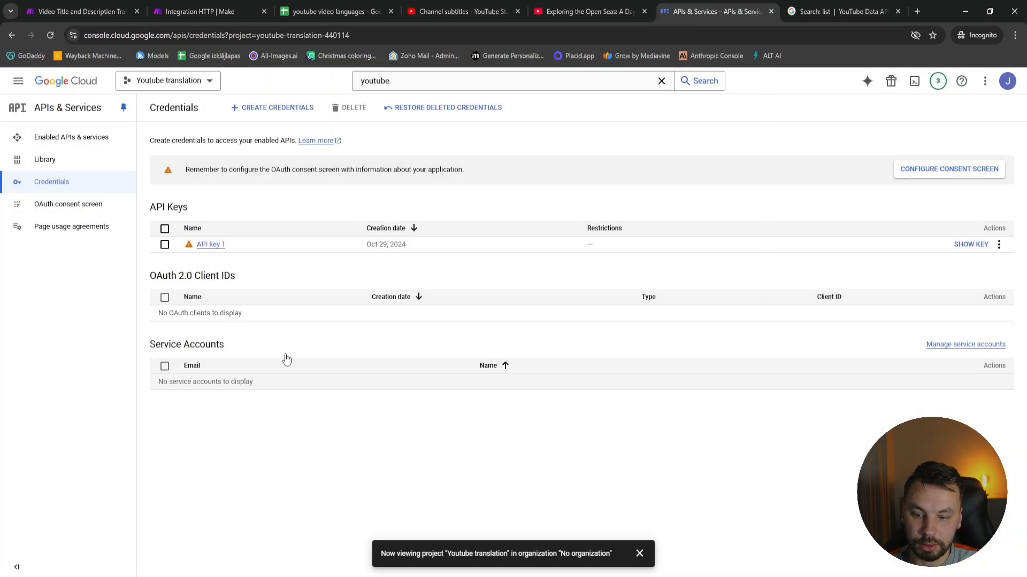
pyautogui.click(50, 210)
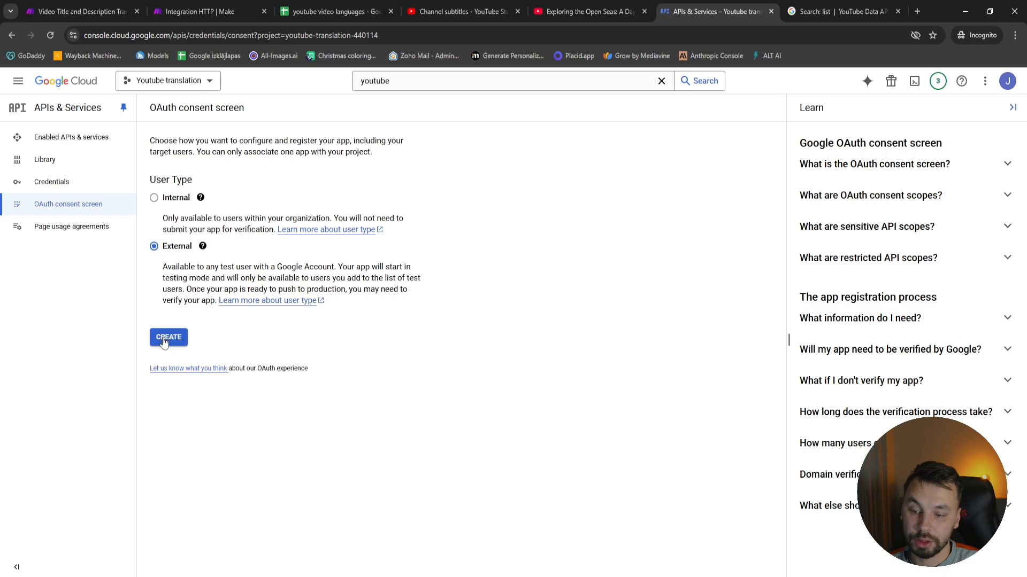
pyautogui.click(167, 337)
# Name the app "Youtube Update" in the consent screen registration and select the account's address as the user support email
pyautogui.click(243, 244)
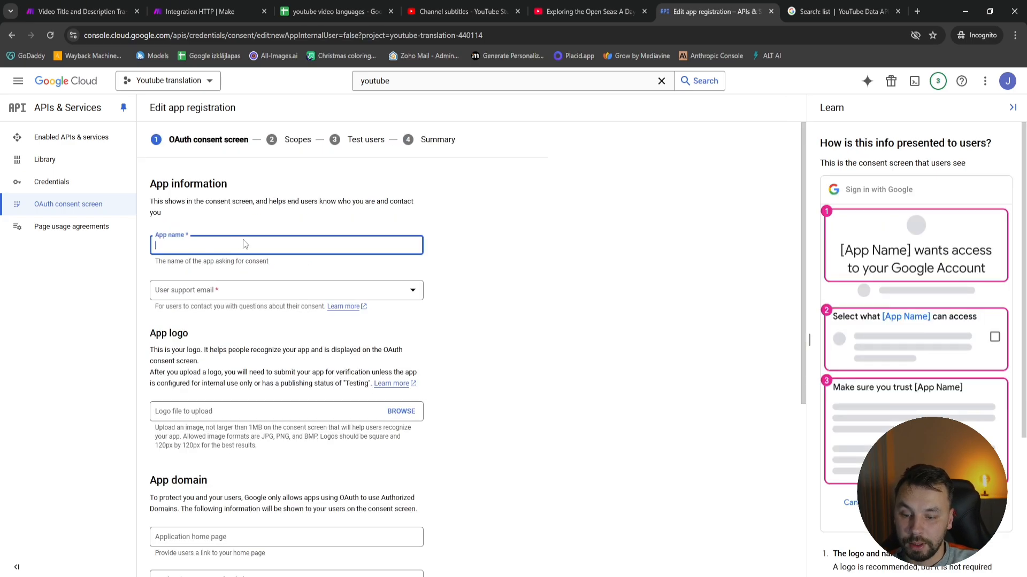
pyautogui.write('Youtub')
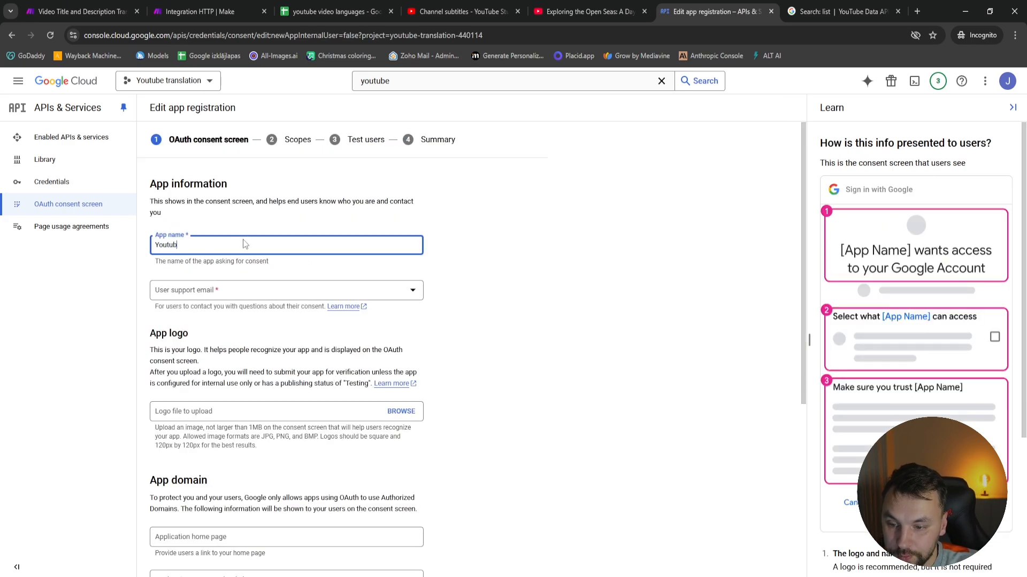
pyautogui.write('e ')
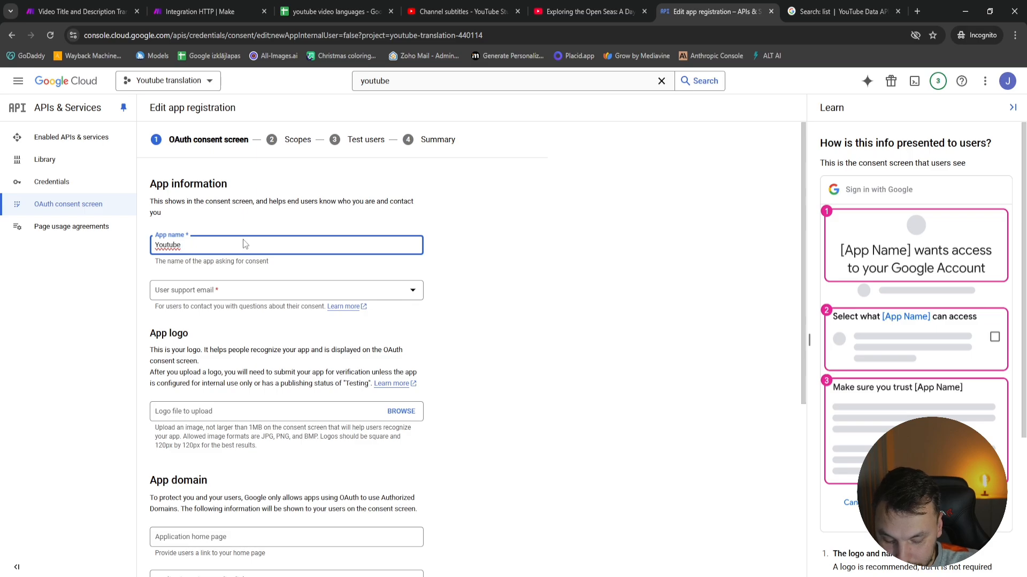
pyautogui.write('Updat')
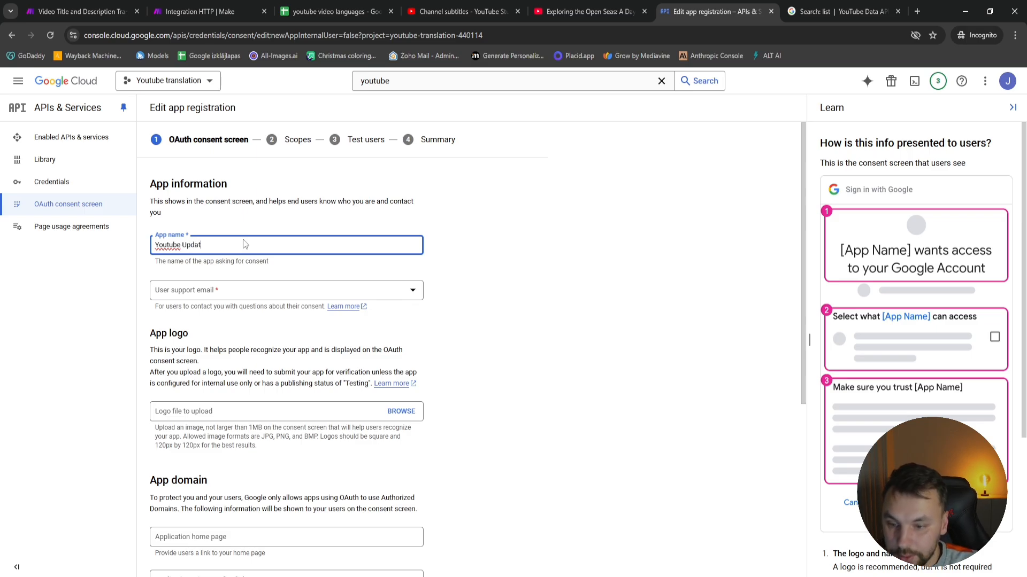
pyautogui.write('e')
pyautogui.click(213, 299)
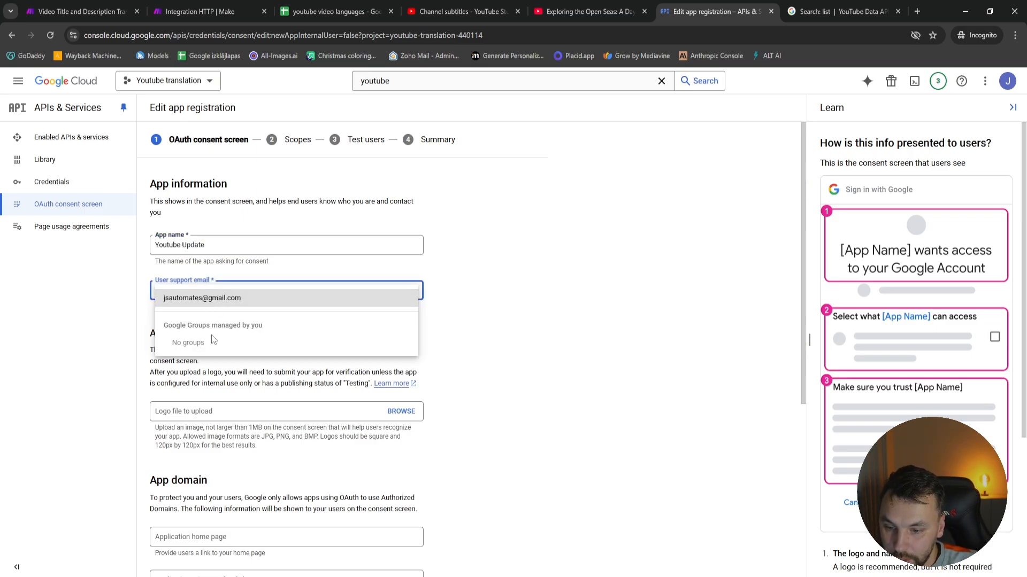
pyautogui.click(217, 299)
# Add make.com and integromat.com as authorized domains of the app
pyautogui.scroll(-5, 161, 443)
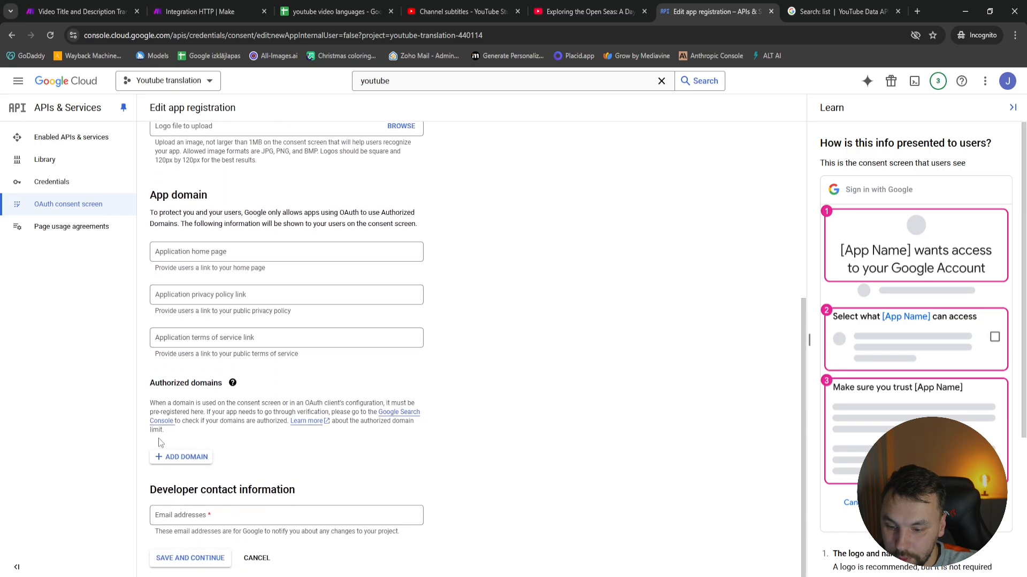
pyautogui.click(175, 457)
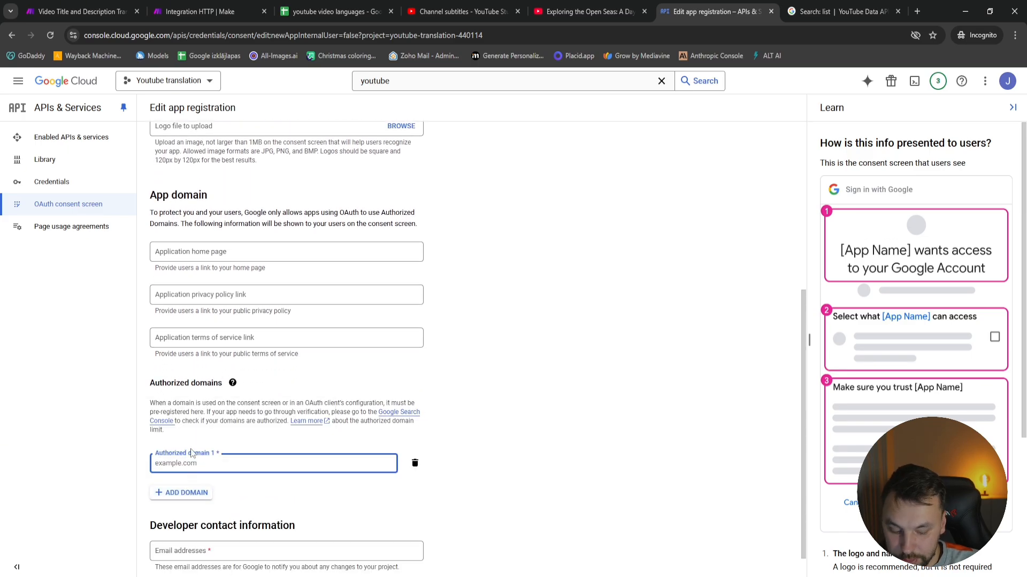
pyautogui.write('Ma')
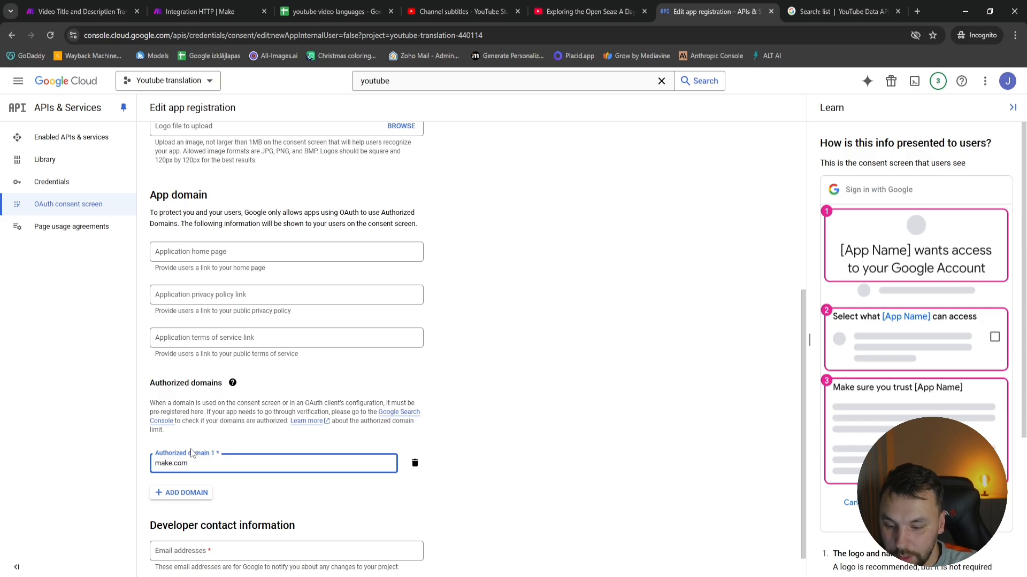
pyautogui.click(185, 491)
pyautogui.write('integromat.com')
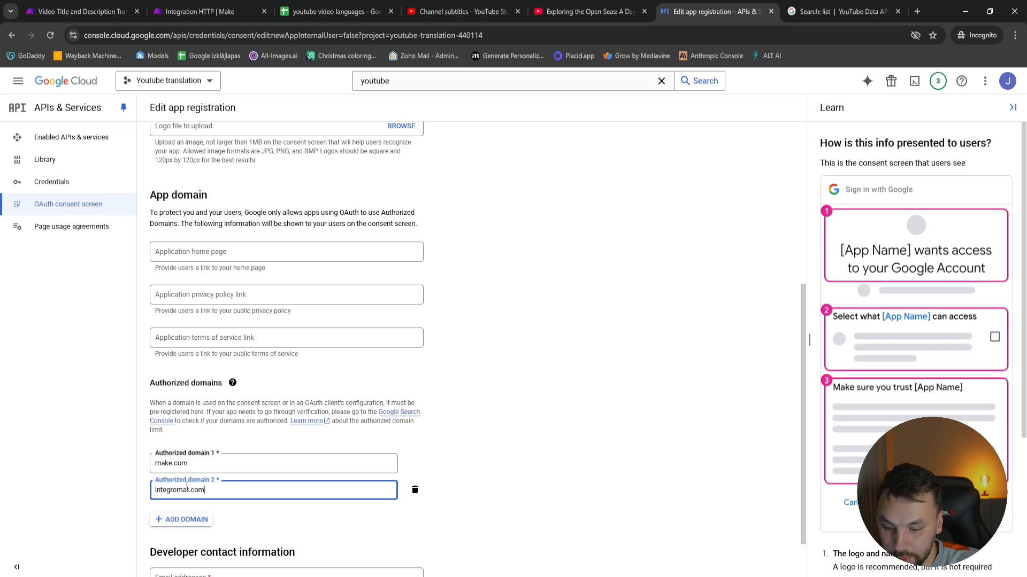
# Fill in the developer contact email address and save the app information to continue to the scopes
pyautogui.scroll(-1, 192, 519)
pyautogui.click(230, 511)
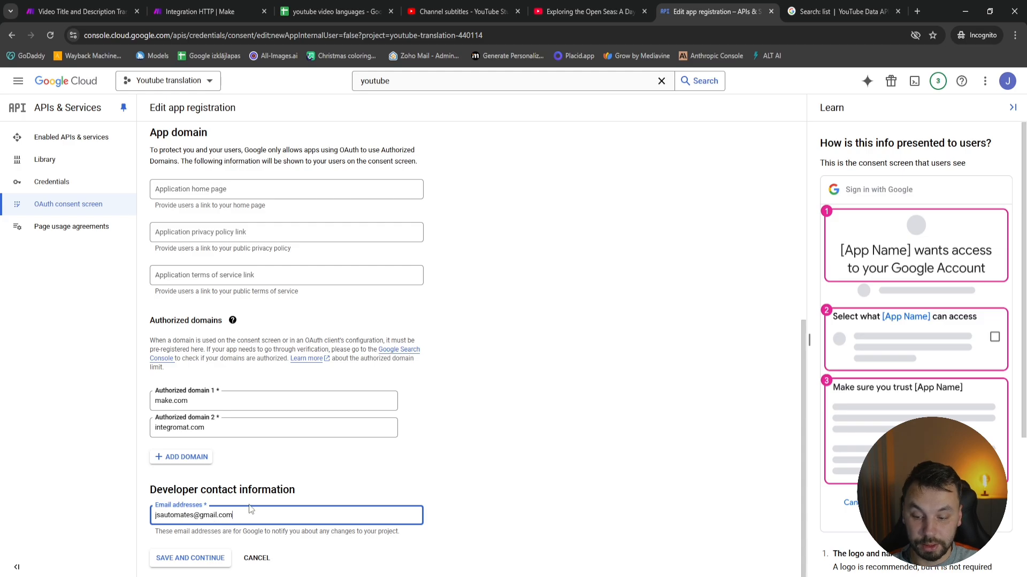
pyautogui.moveTo(257, 514); pyautogui.dragTo(137, 517)
pyautogui.click(138, 517)
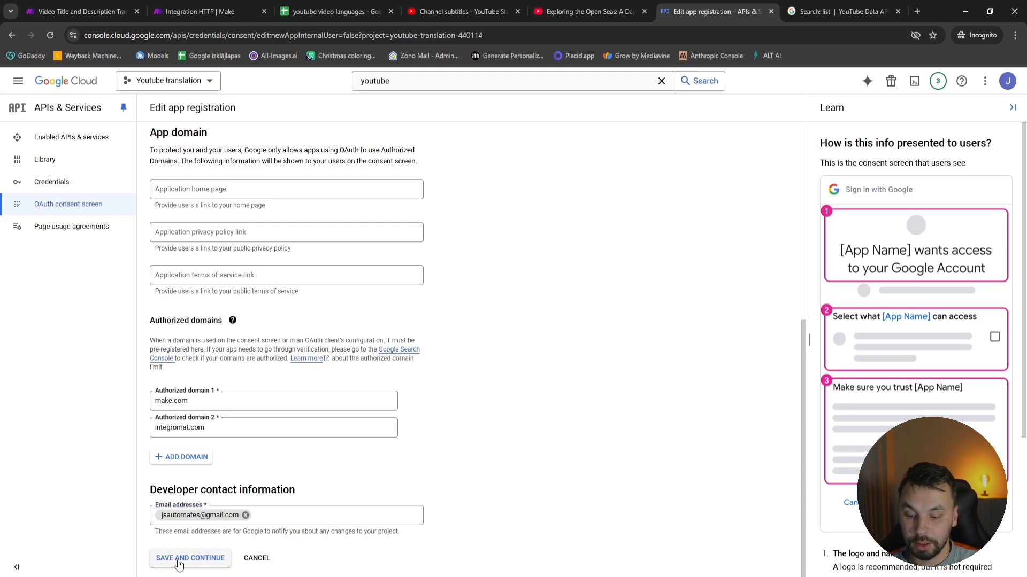
pyautogui.click(178, 561)
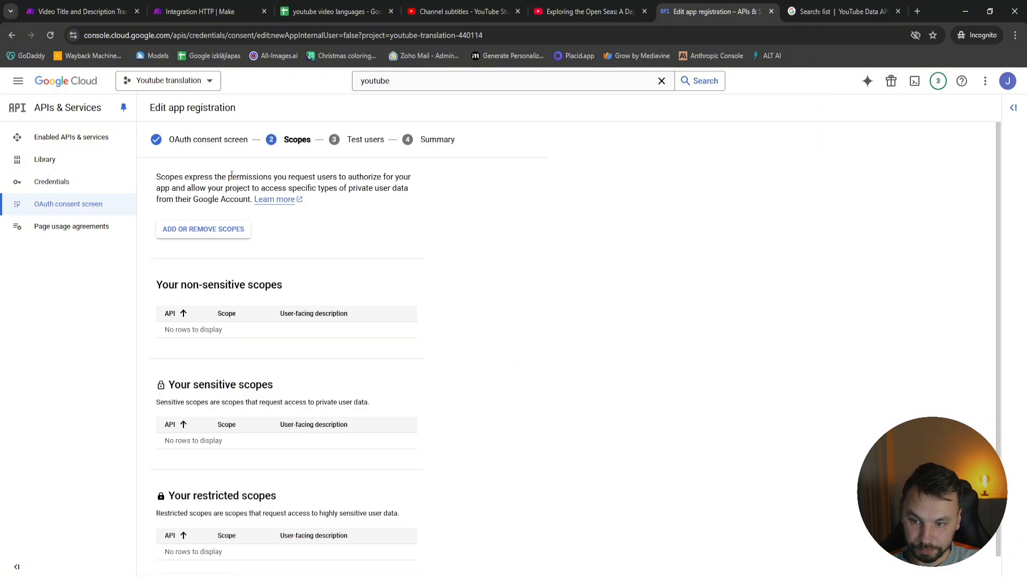
# Filter the available scopes by "youtube" and add all of the matching YouTube Data API v3 scopes to the app
pyautogui.click(201, 233)
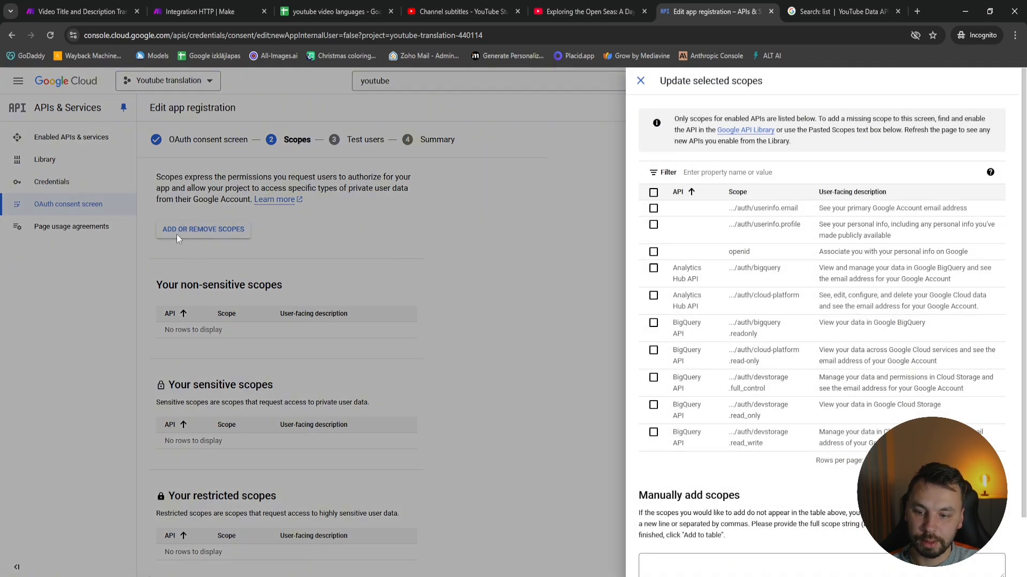
pyautogui.click(734, 172)
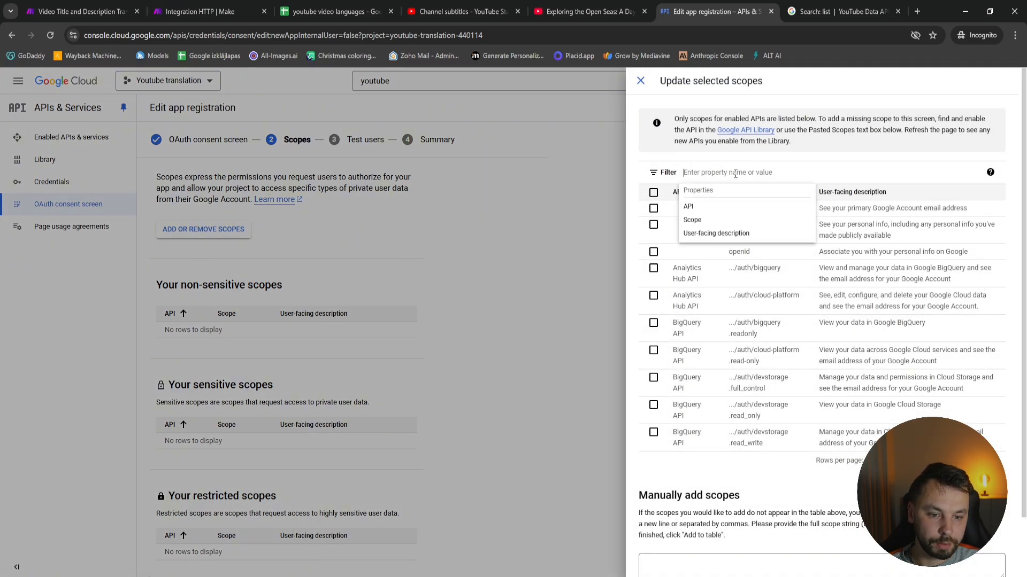
pyautogui.write('youtube')
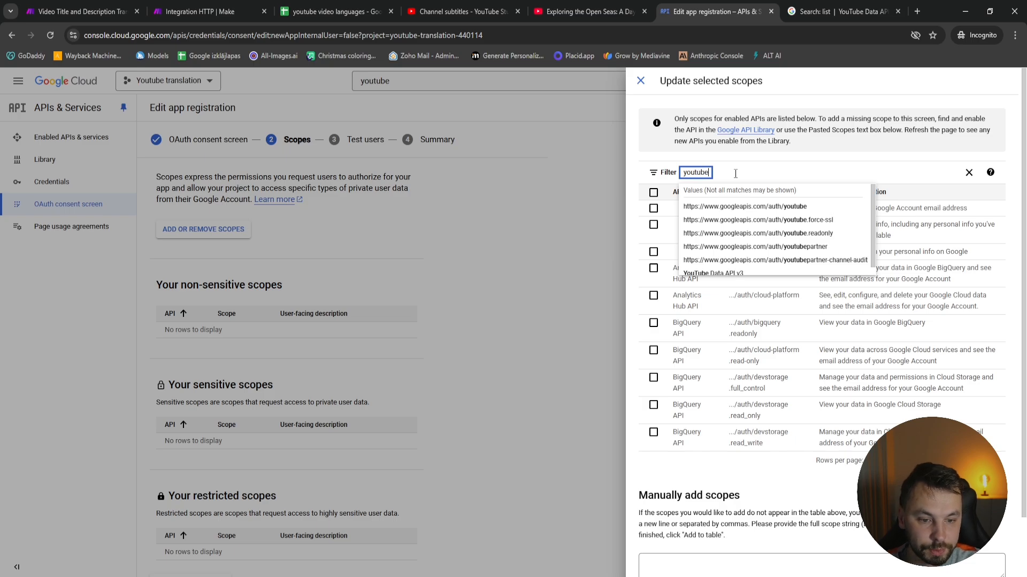
pyautogui.press('Return')
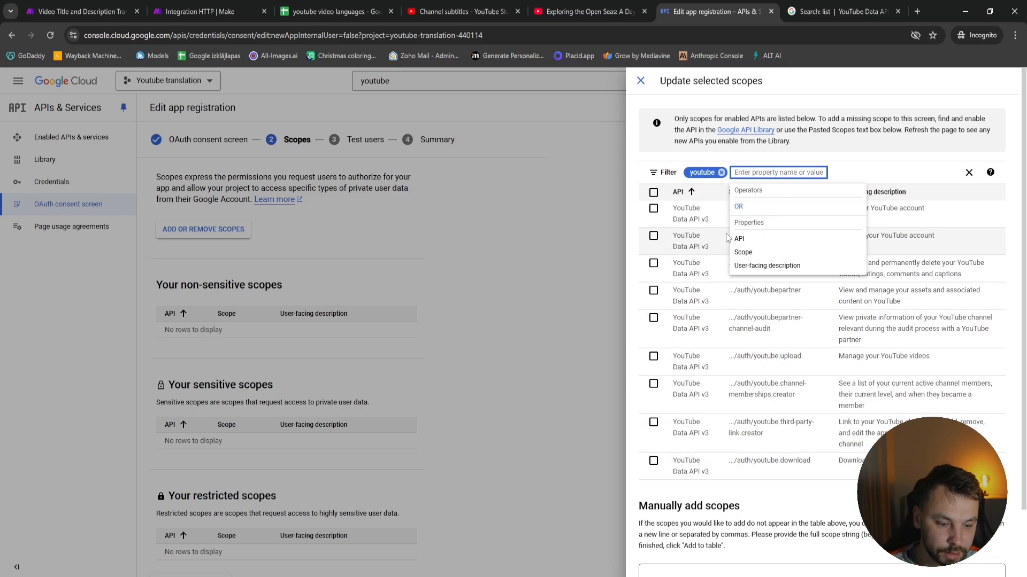
pyautogui.scroll(-2, 695, 375)
pyautogui.scroll(2, 690, 399)
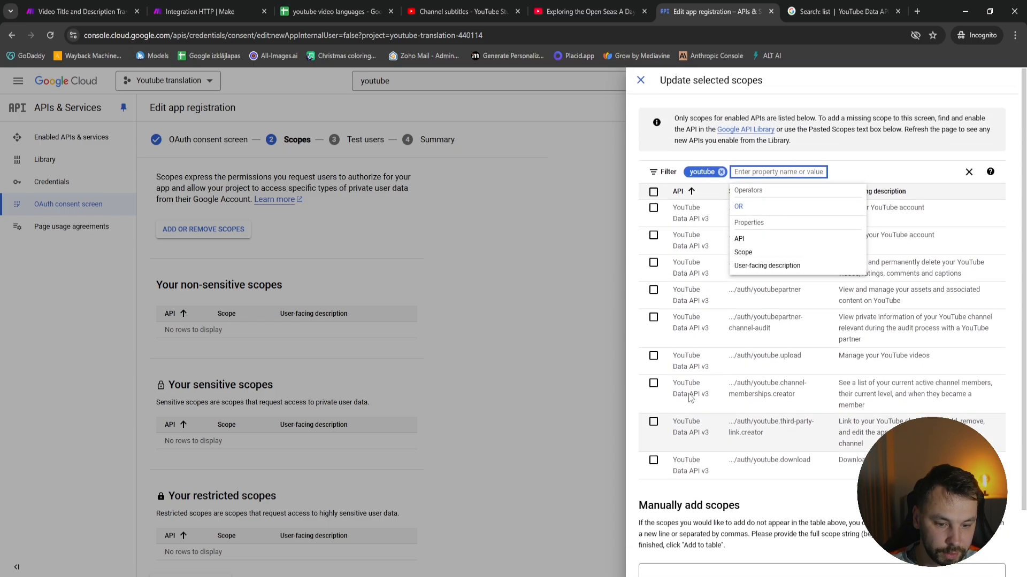
pyautogui.click(653, 194)
pyautogui.click(653, 192)
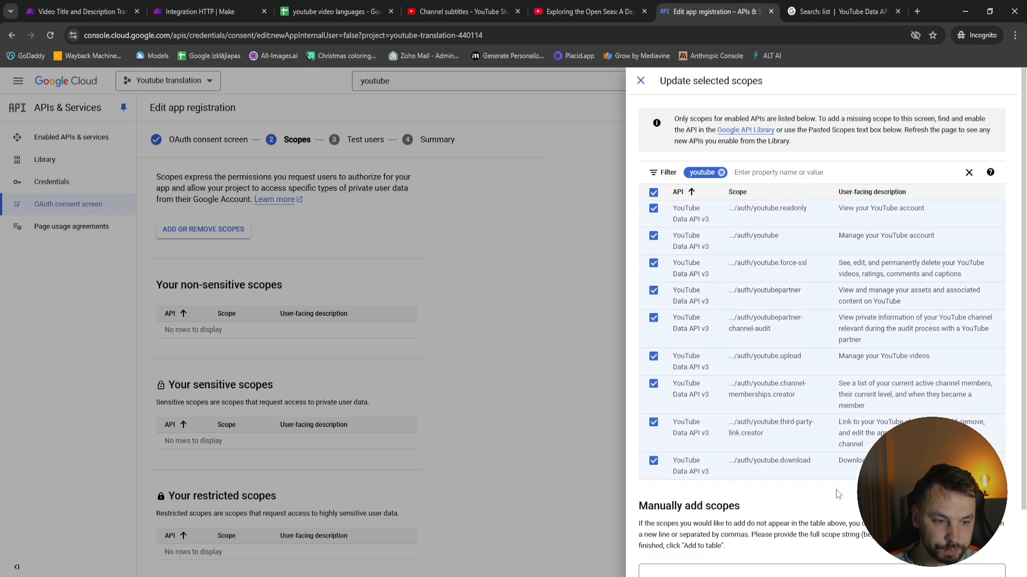
pyautogui.scroll(-2, 775, 486)
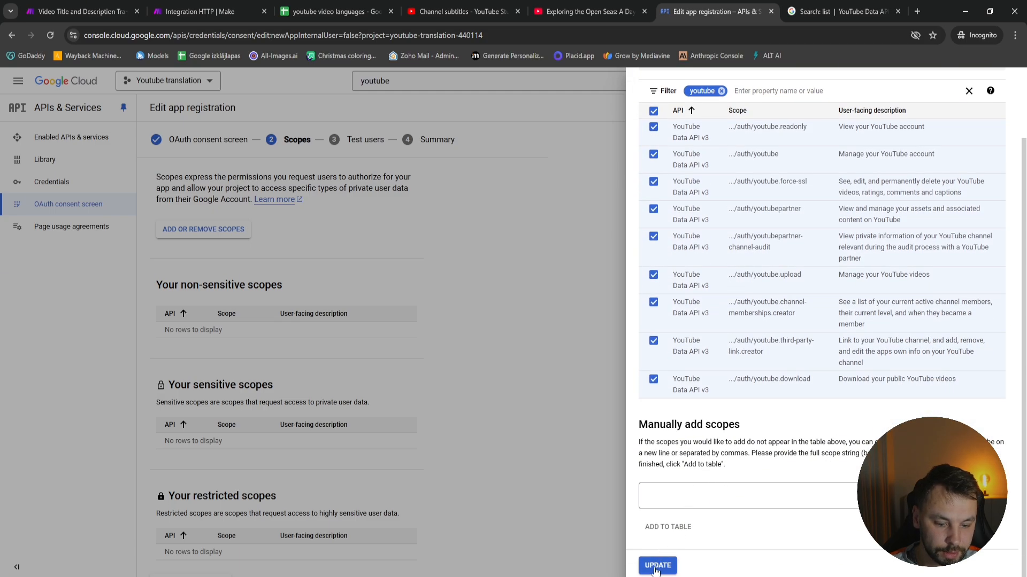
pyautogui.click(657, 565)
# Review the added YouTube scopes and save them to continue to the test users
pyautogui.scroll(-5, 391, 386)
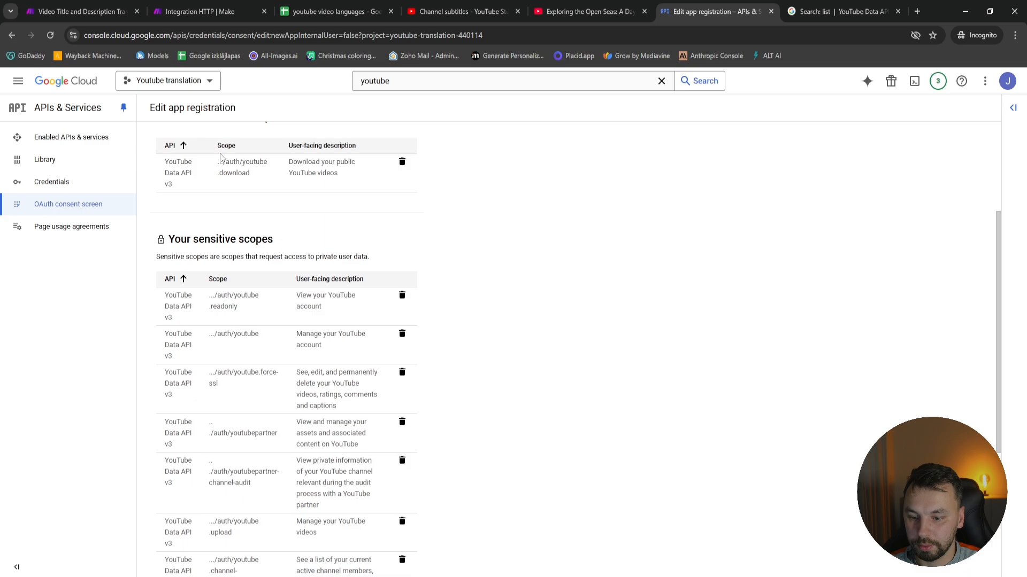
pyautogui.scroll(4, 432, 334)
pyautogui.scroll(-6, 470, 254)
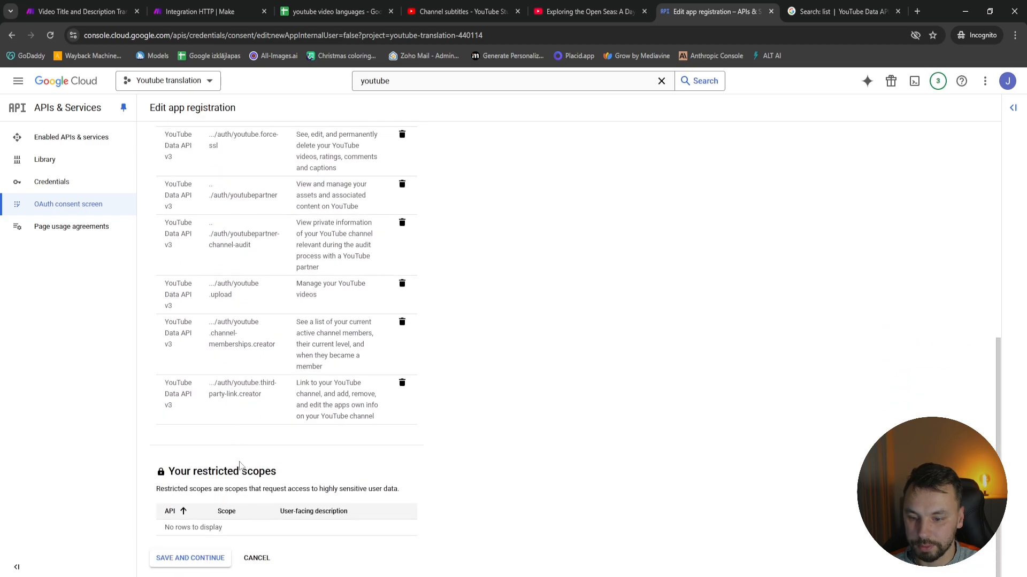
pyautogui.click(168, 565)
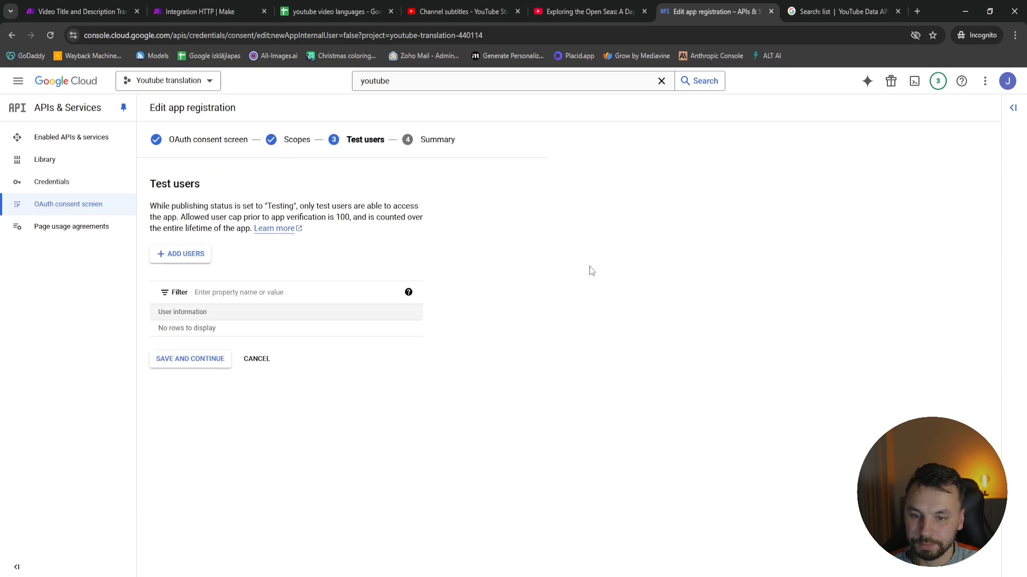
# Add the account's email address as a test user, save it, and return to the OAuth consent screen dashboard
pyautogui.click(180, 257)
pyautogui.click(665, 190)
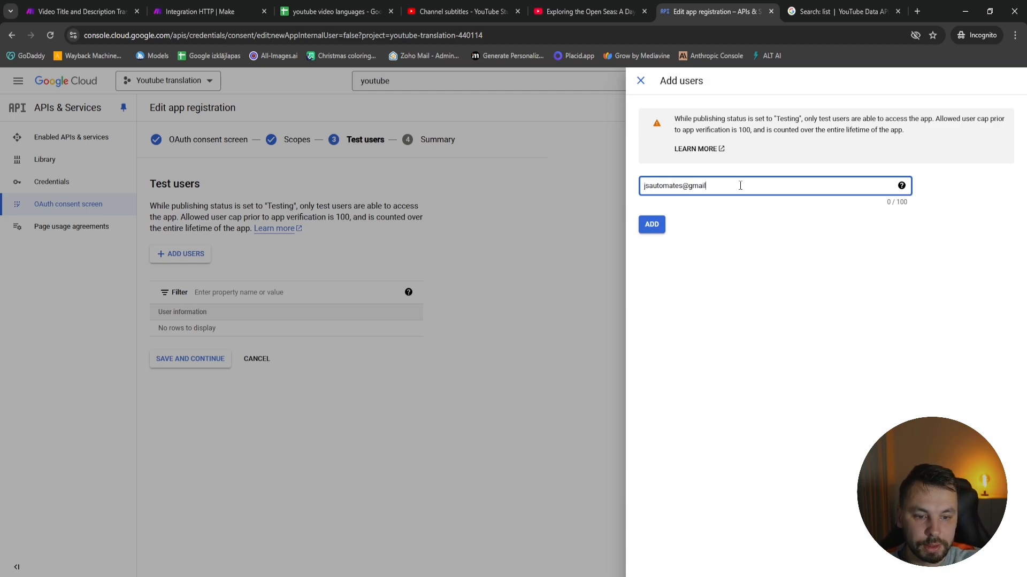
pyautogui.click(651, 226)
pyautogui.click(653, 226)
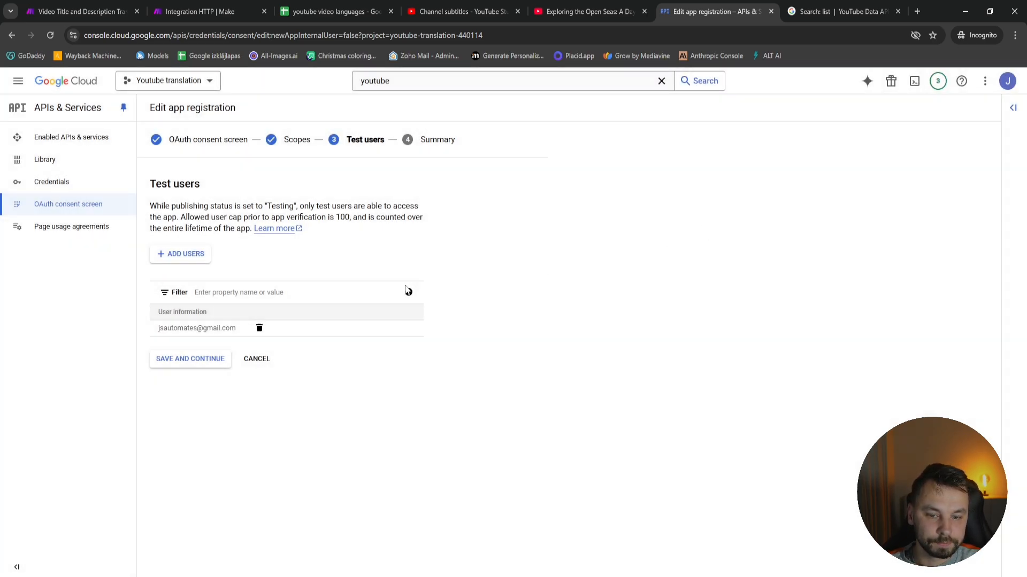
pyautogui.click(191, 366)
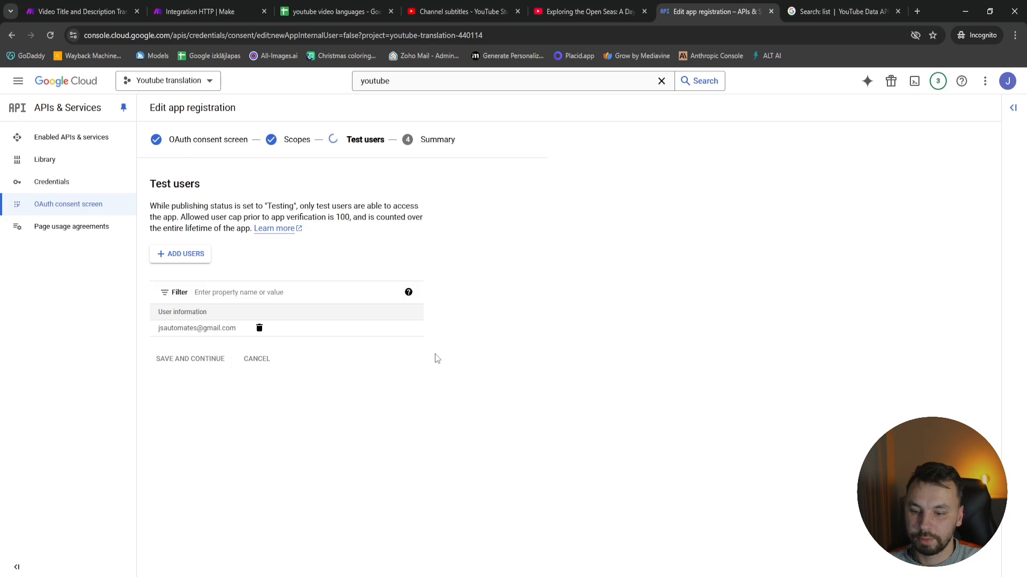
pyautogui.scroll(-10, 412, 438)
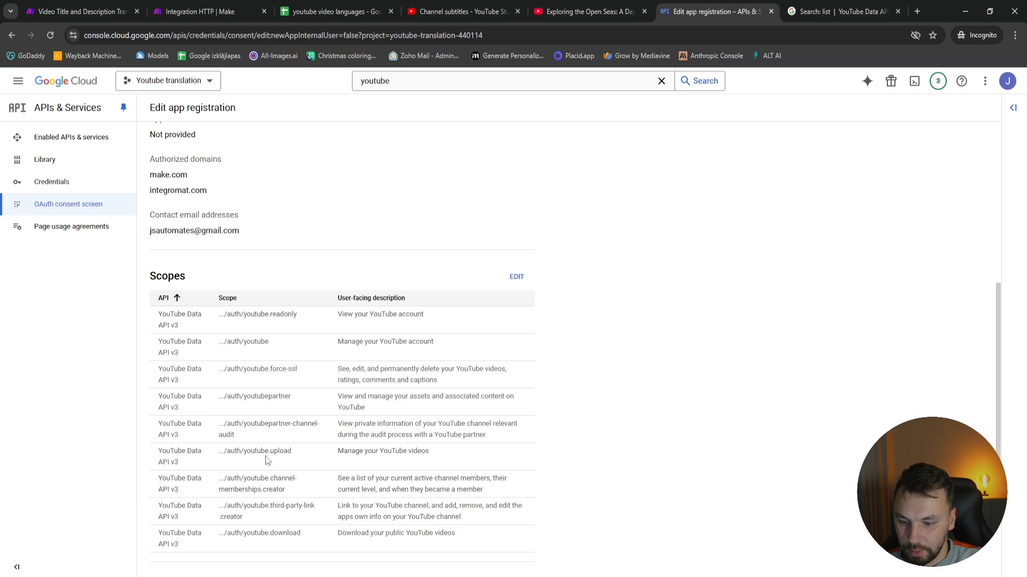
pyautogui.click(183, 558)
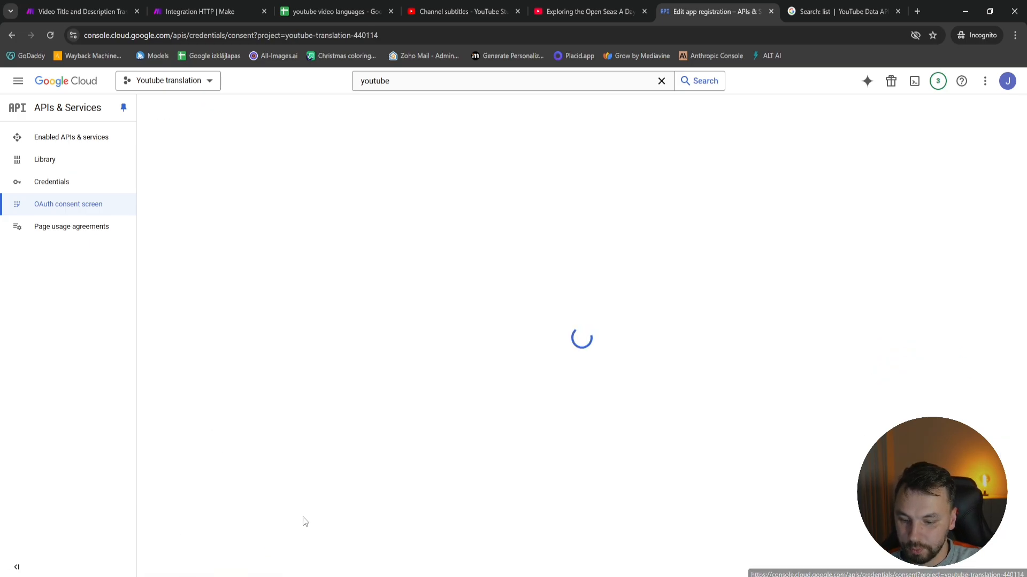
# Start creating an OAuth client ID in the project's credentials with Web application as the application type
pyautogui.click(54, 186)
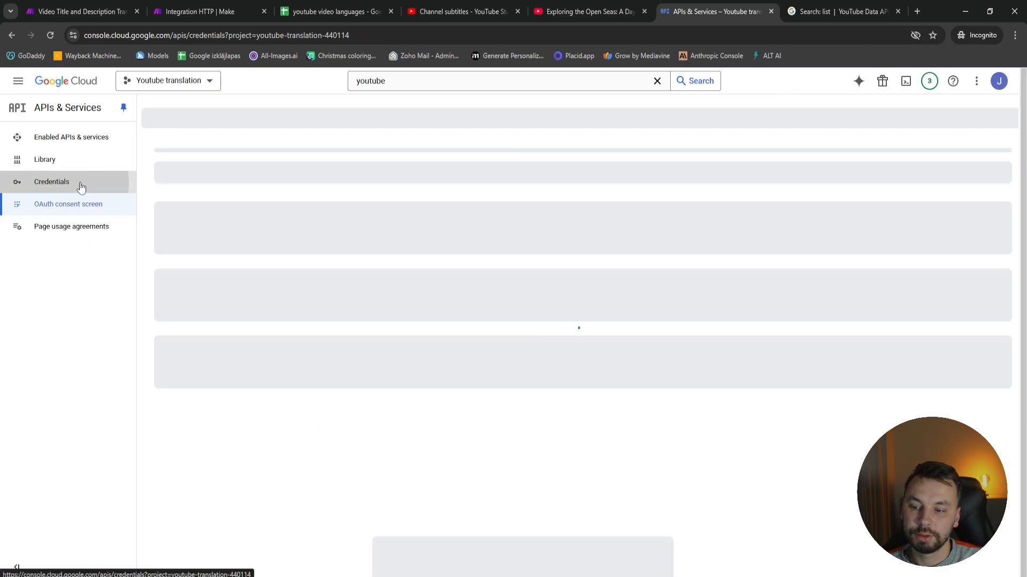
pyautogui.click(265, 110)
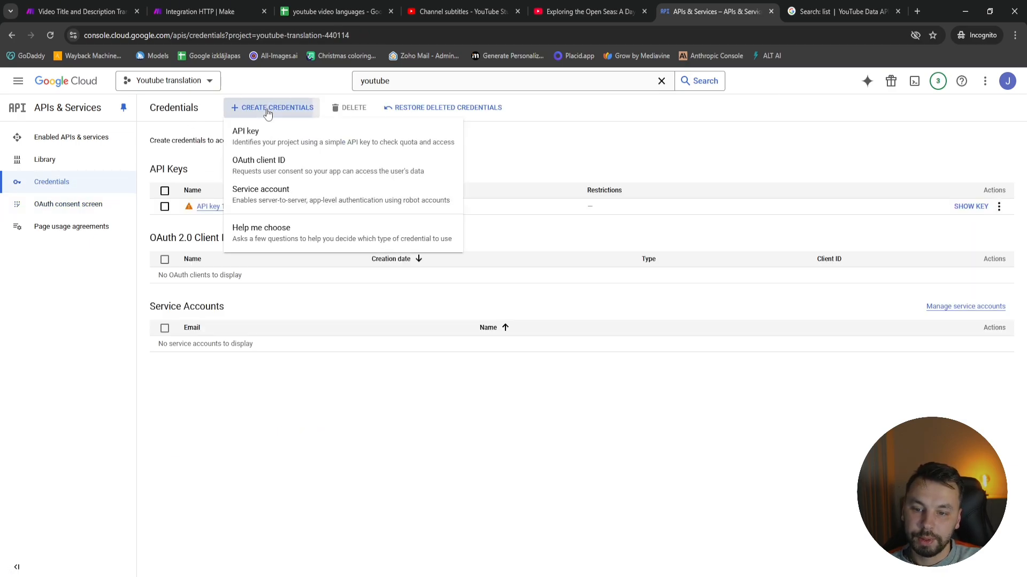
pyautogui.click(268, 168)
pyautogui.click(257, 200)
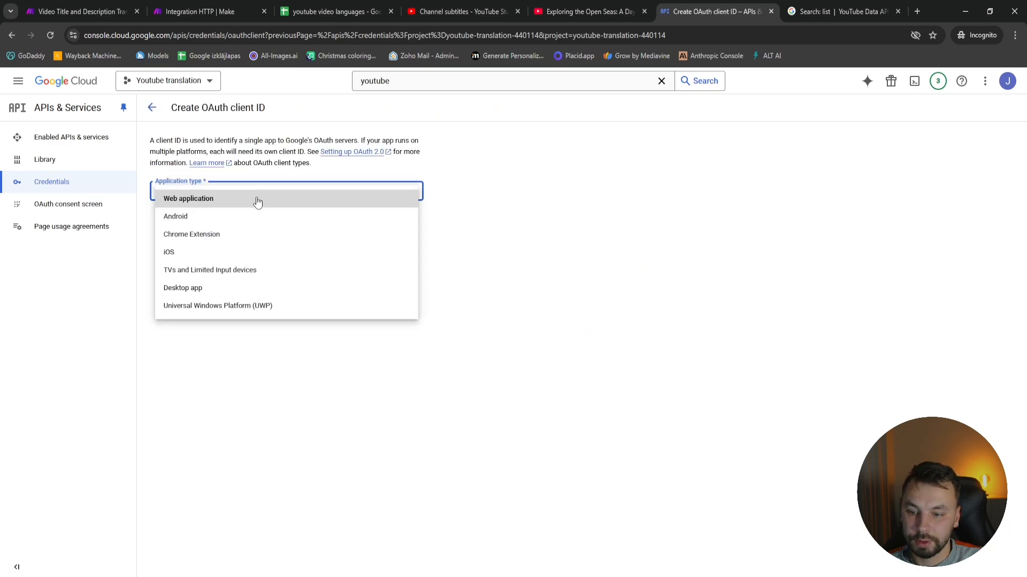
pyautogui.click(194, 204)
# Name the OAuth client "Youtube translation"
pyautogui.moveTo(215, 224); pyautogui.dragTo(70, 227)
pyautogui.write('Y')
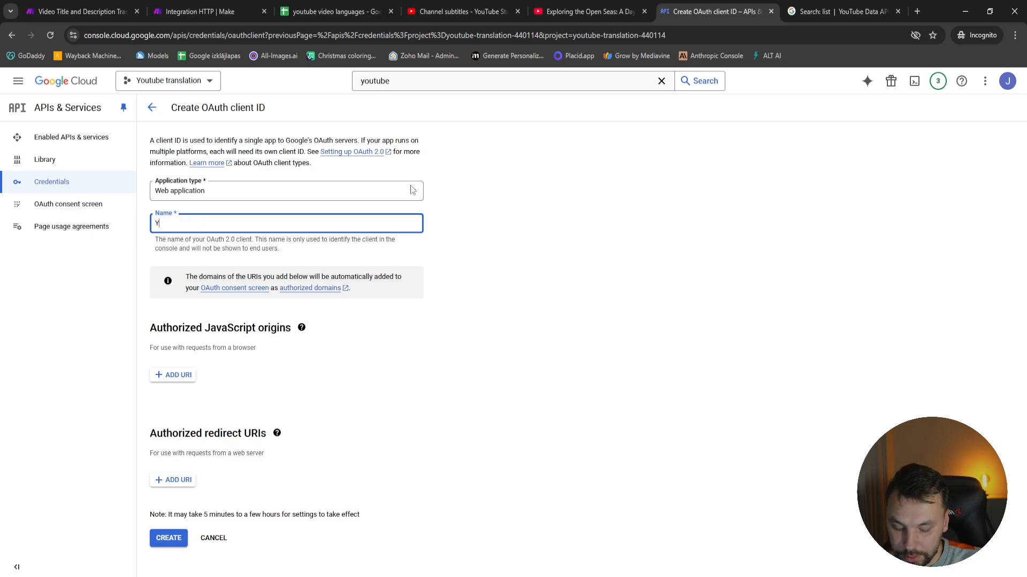
pyautogui.write('outube')
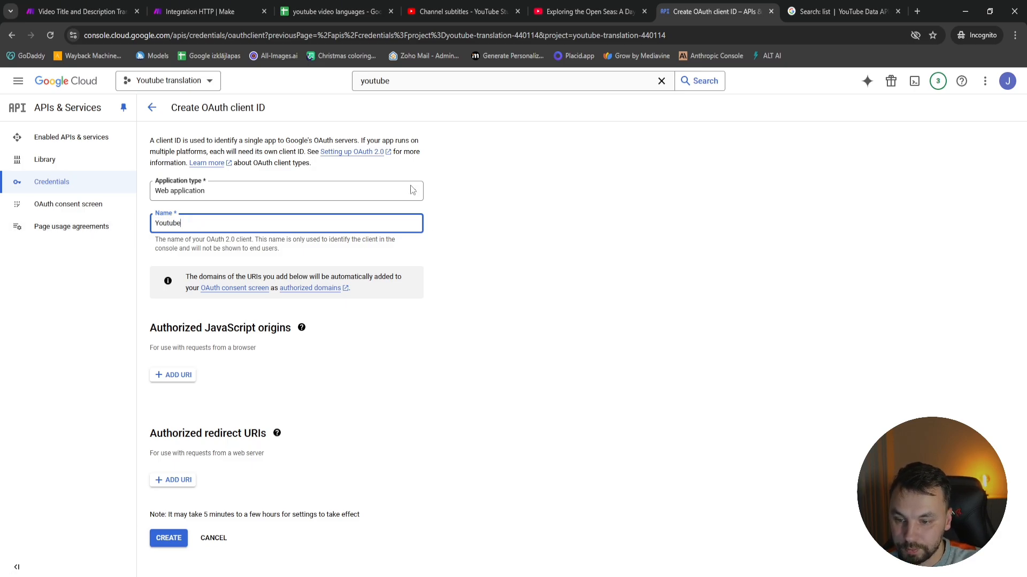
pyautogui.press('BackSpace')
pyautogui.press('BackSpace')
pyautogui.press('BackSpace')
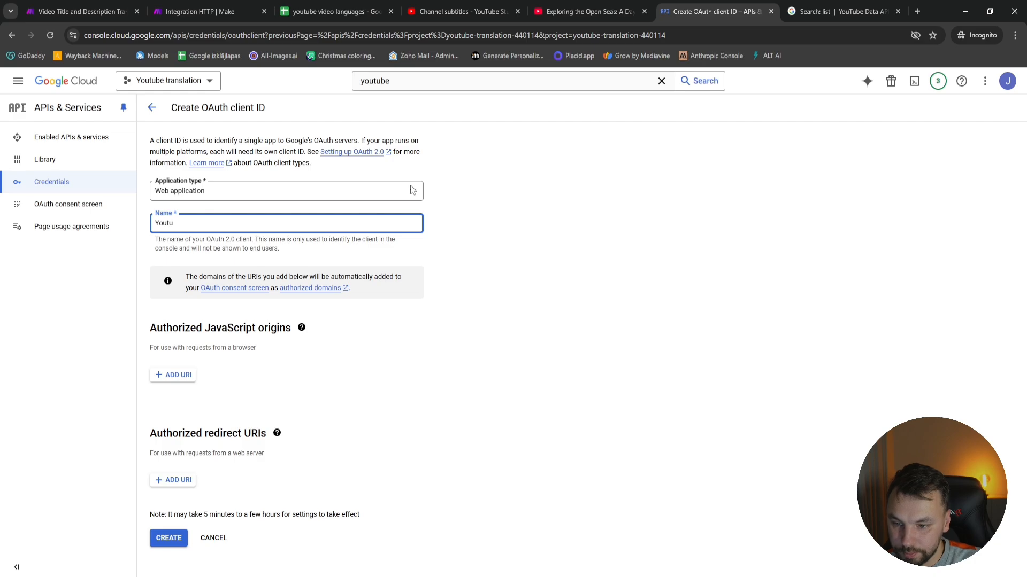
pyautogui.write('be translation')
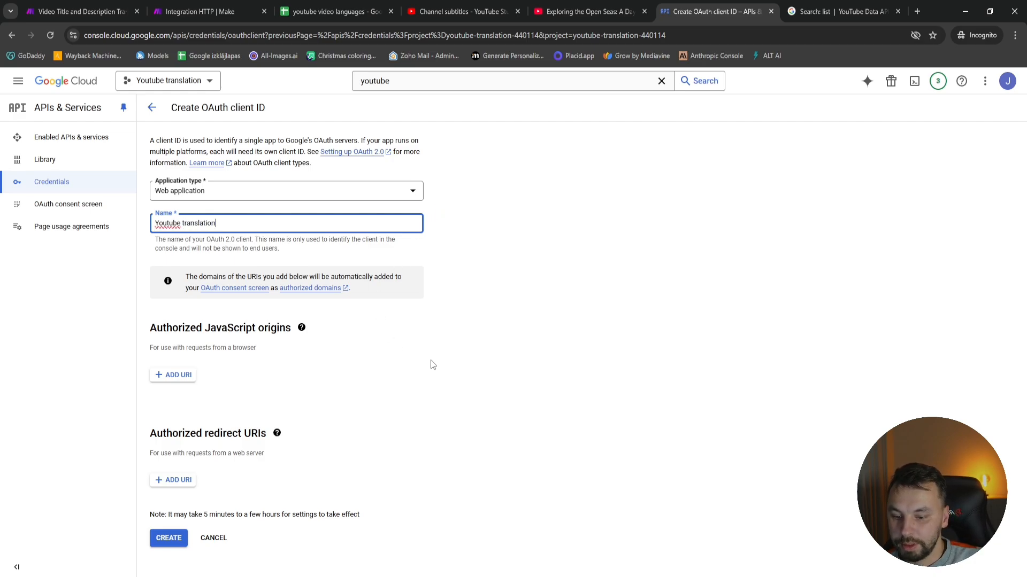
pyautogui.click(375, 436)
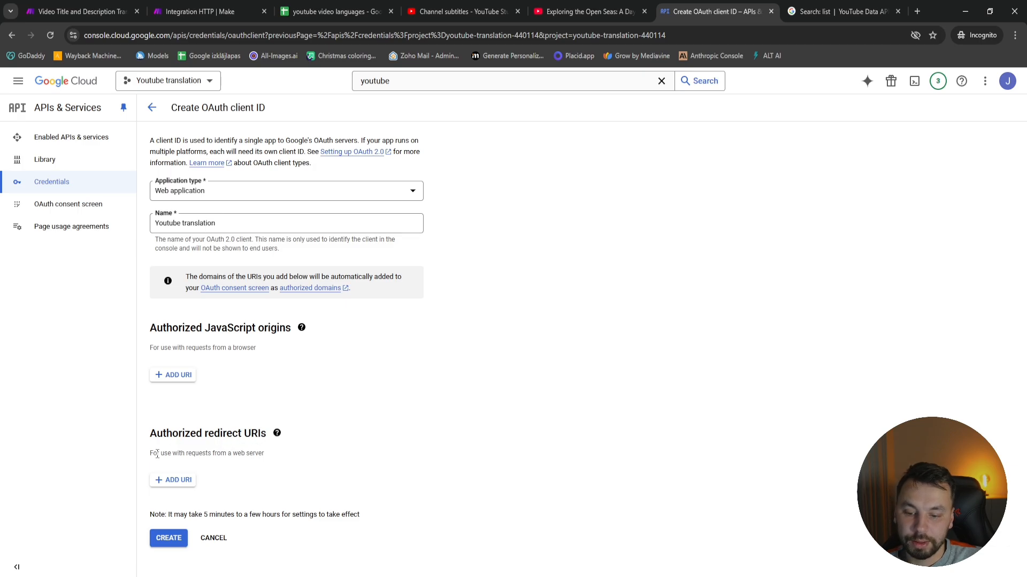
pyautogui.click(172, 481)
pyautogui.hotkey('alt', 'Tab')
pyautogui.moveTo(348, 81); pyautogui.dragTo(134, 79)
pyautogui.hotkey('ctrl', 'c')
pyautogui.moveTo(270, 54); pyautogui.dragTo(581, 69)
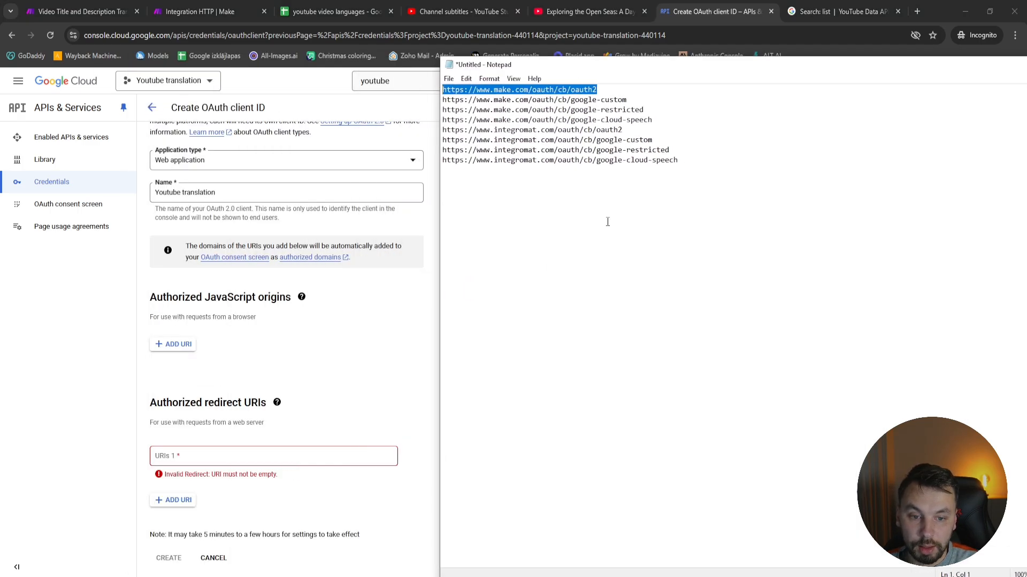
pyautogui.click(272, 459)
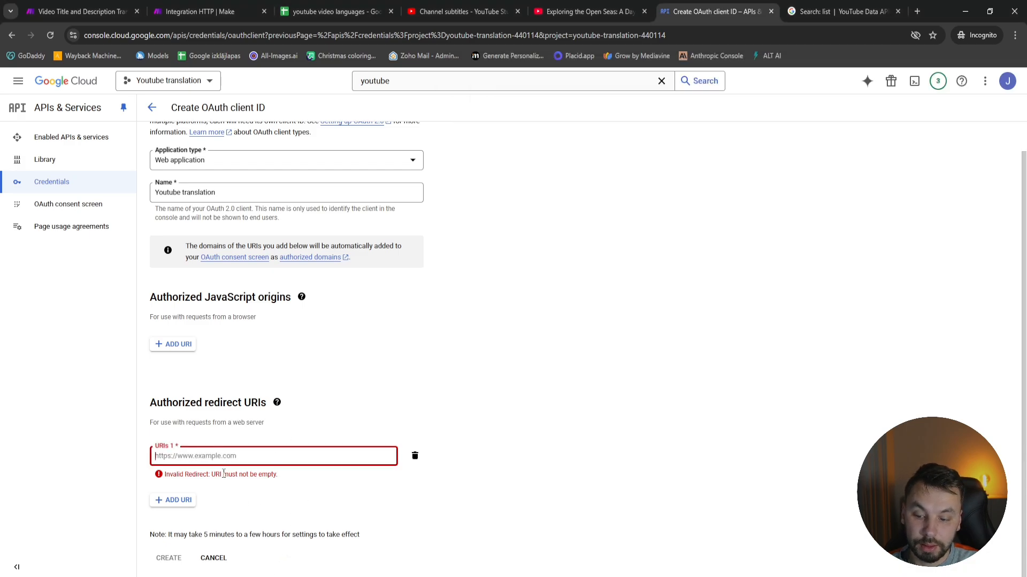
pyautogui.hotkey('ctrl', 'v')
pyautogui.click(179, 501)
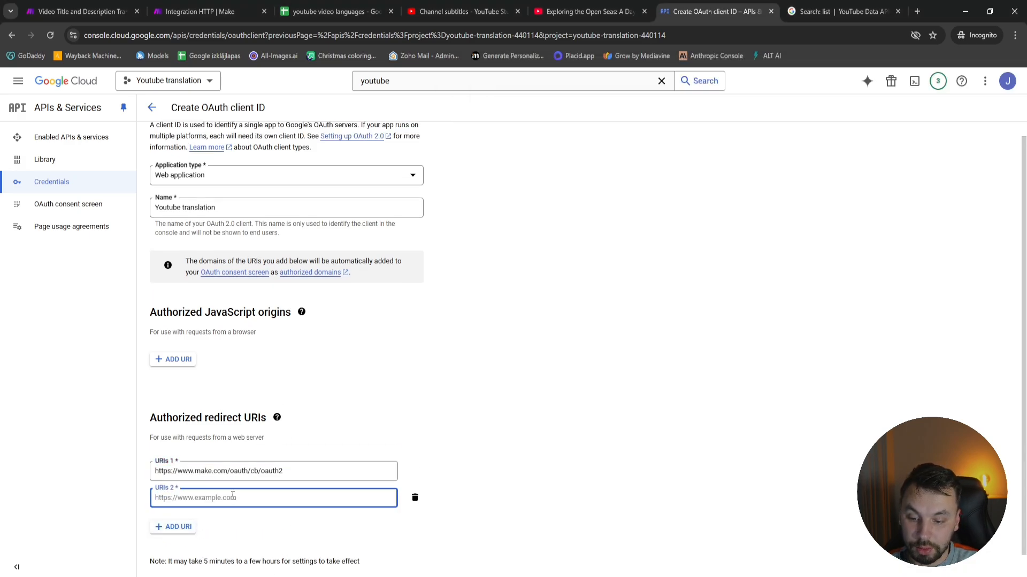
pyautogui.hotkey('alt', 'Tab')
pyautogui.moveTo(631, 101); pyautogui.dragTo(422, 97)
pyautogui.hotkey('ctrl', 'c')
pyautogui.click(269, 506)
pyautogui.hotkey('ctrl', 'v')
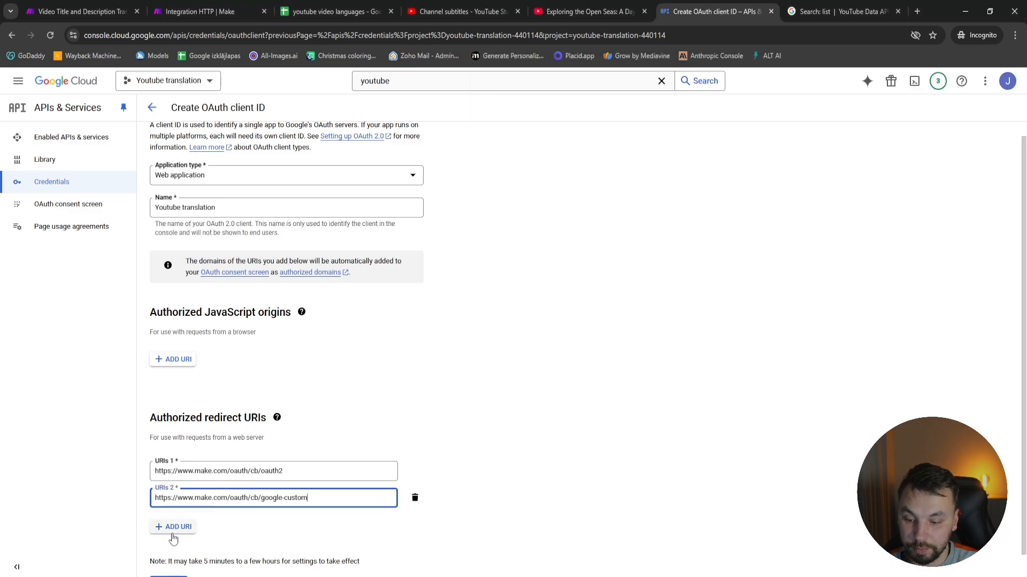
# Add the remaining make.com and integromat.com callback URLs from the notes as redirect URIs 3 to 8, and create the OAuth client
pyautogui.click(177, 531)
pyautogui.scroll(-1, 257, 475)
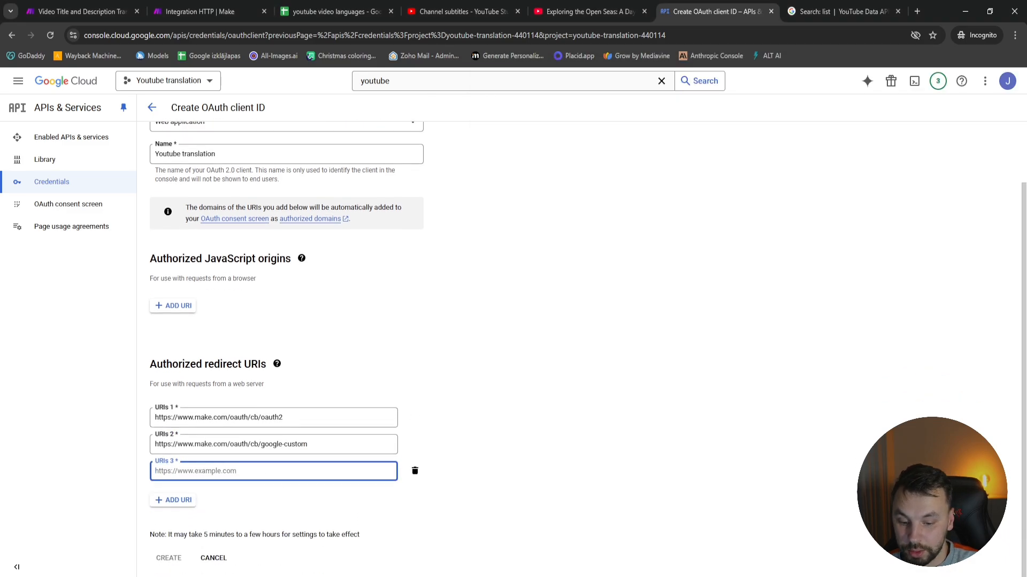
pyautogui.hotkey('alt', 'Tab')
pyautogui.moveTo(664, 114); pyautogui.dragTo(431, 111)
pyautogui.hotkey('ctrl', 'c')
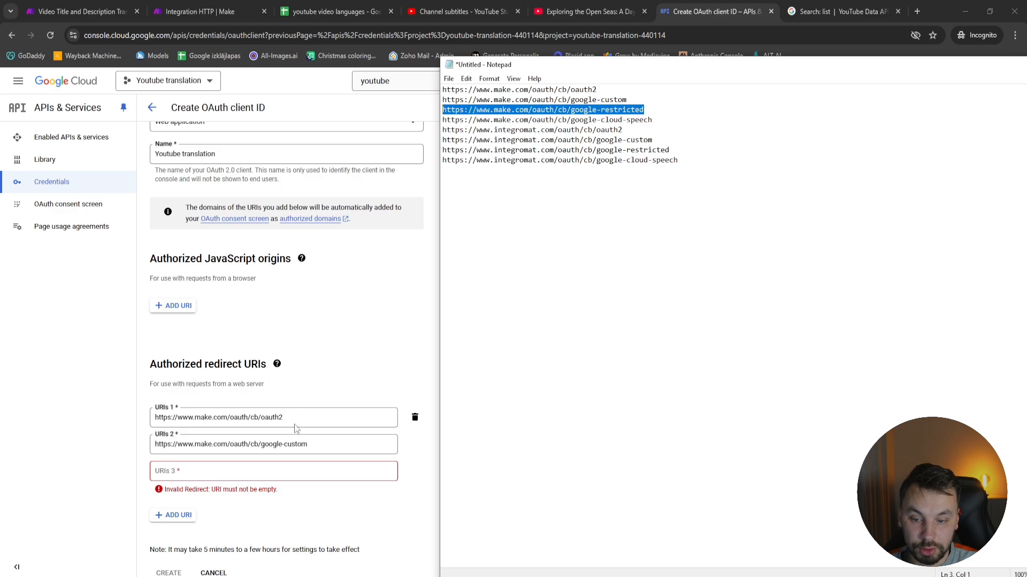
pyautogui.click(273, 470)
pyautogui.hotkey('ctrl', 'v')
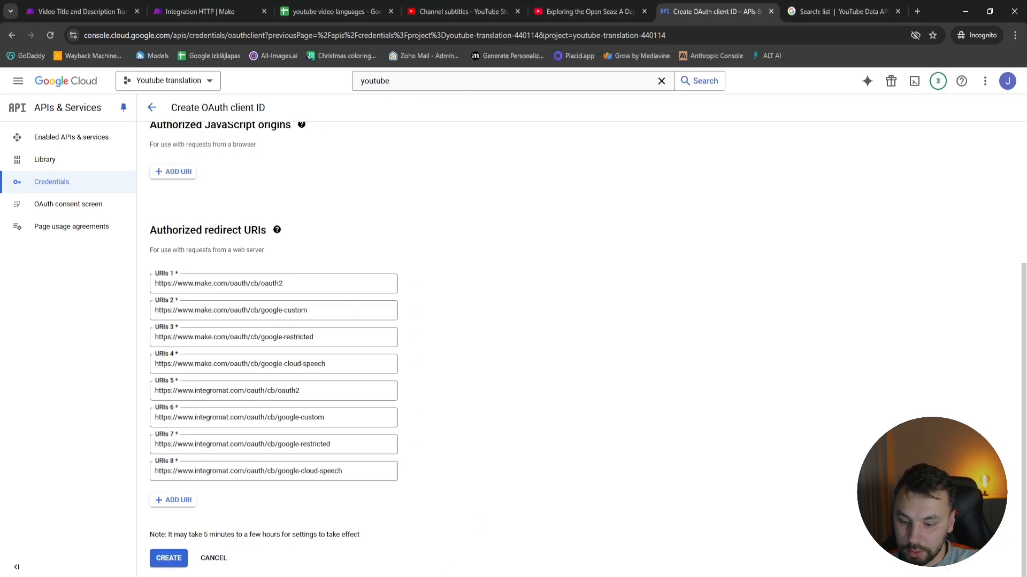
pyautogui.click(163, 559)
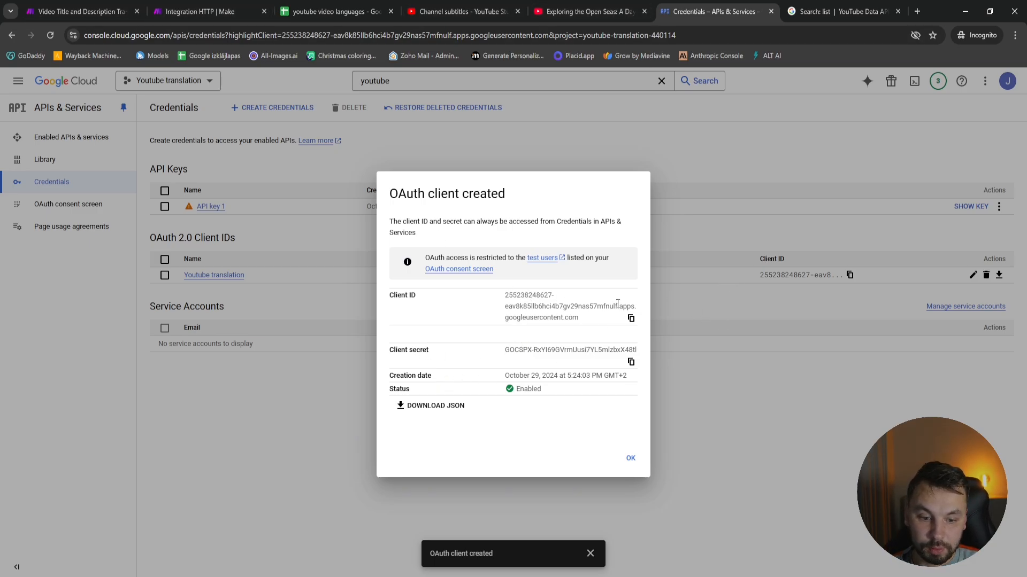
# Copy the new OAuth client's client ID and client secret into the matching fields of the HTTP connection in Make
pyautogui.click(200, 12)
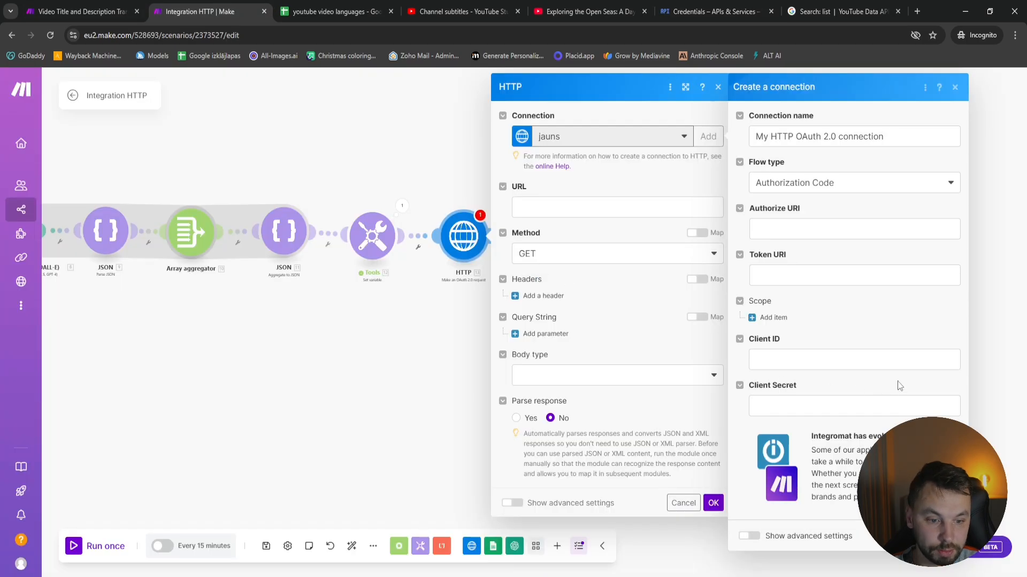
pyautogui.click(833, 356)
pyautogui.hotkey('ctrl', 'v')
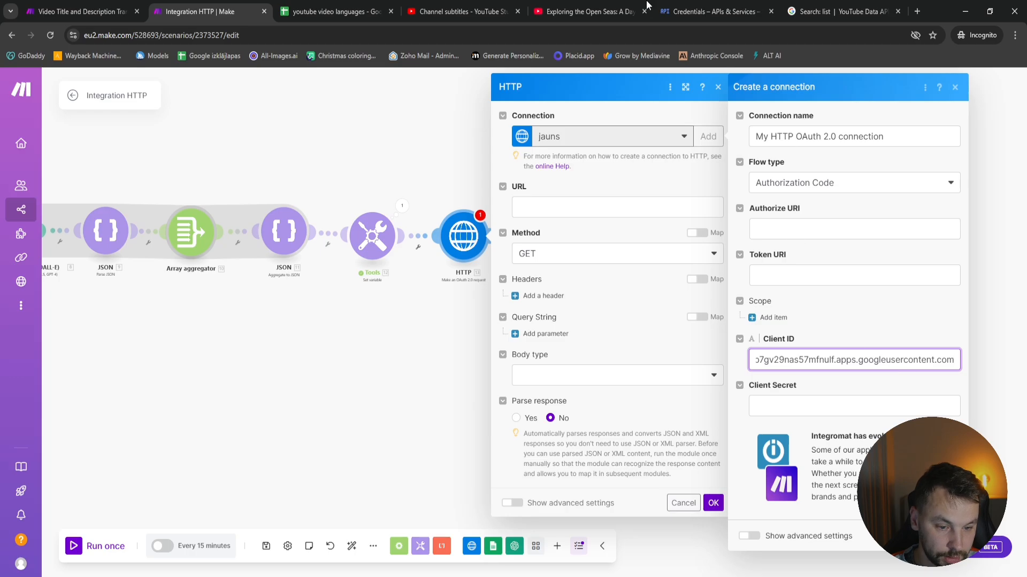
pyautogui.click(756, 8)
pyautogui.click(631, 362)
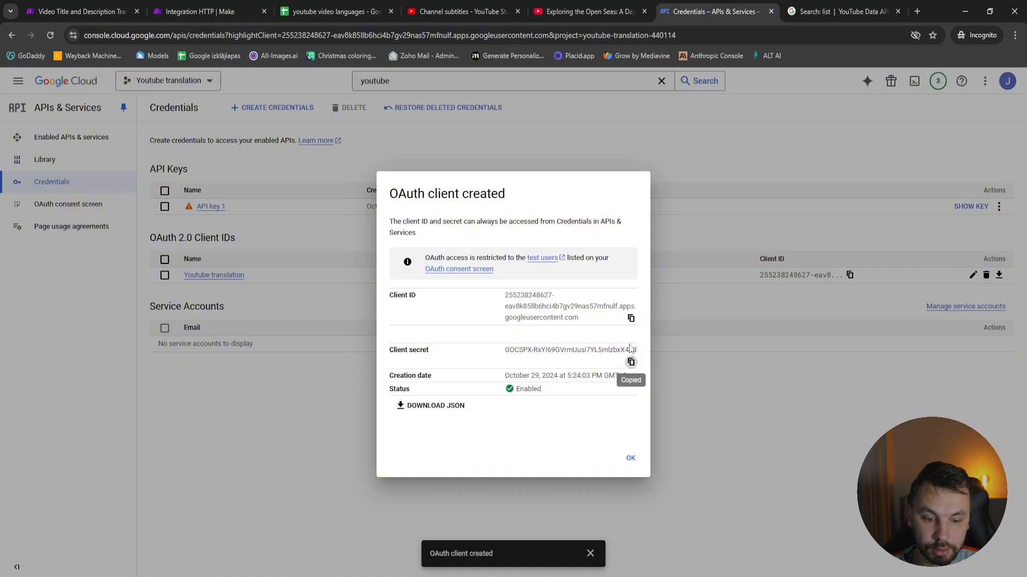
pyautogui.click(200, 11)
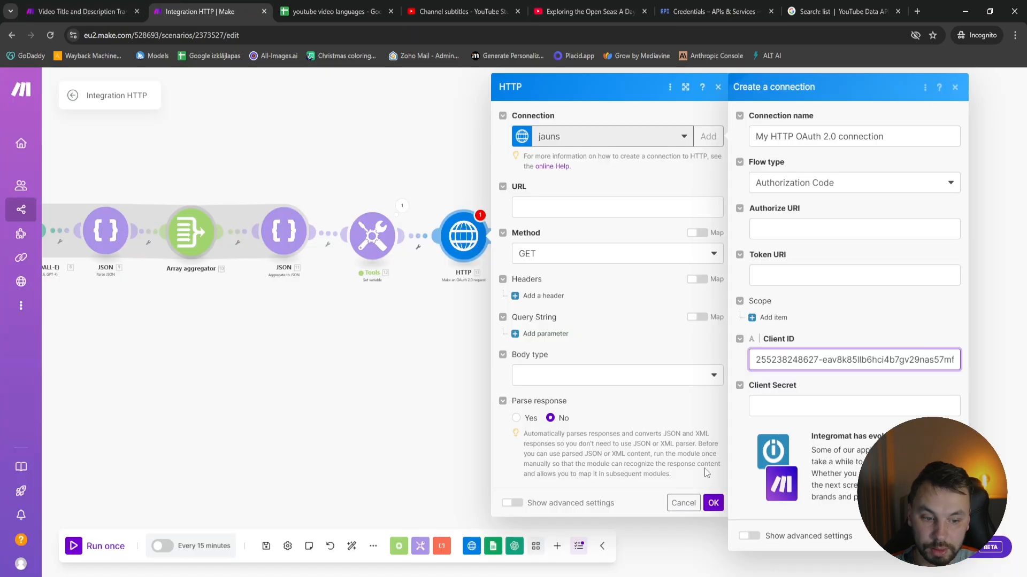
pyautogui.click(773, 401)
pyautogui.hotkey('ctrl', 'v')
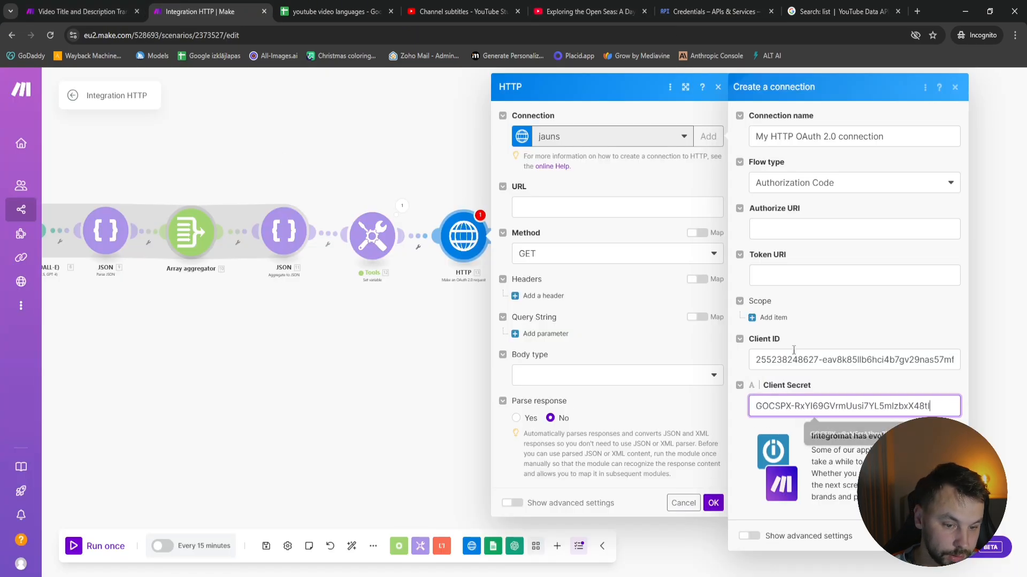
pyautogui.click(803, 231)
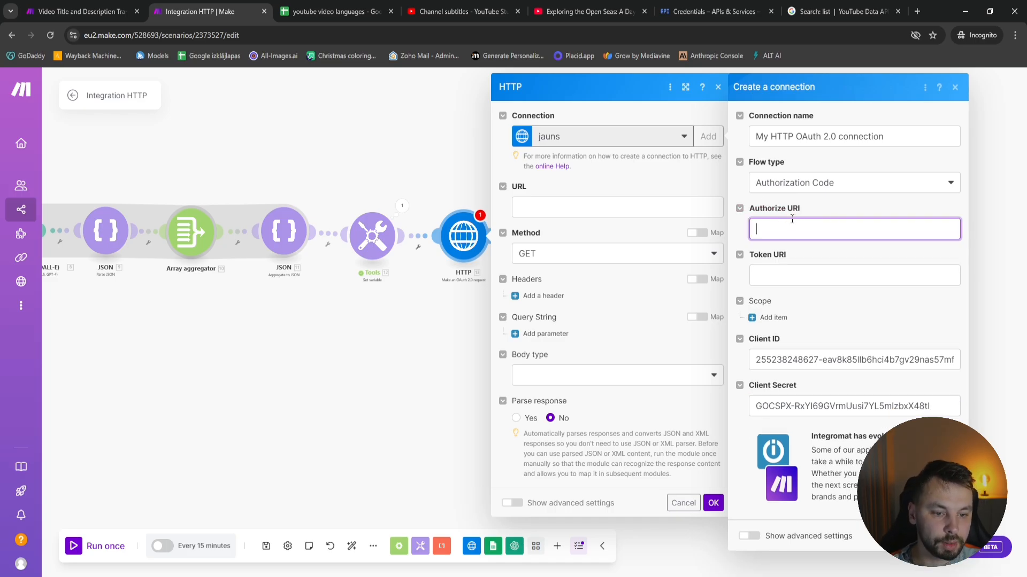
pyautogui.click(416, 576)
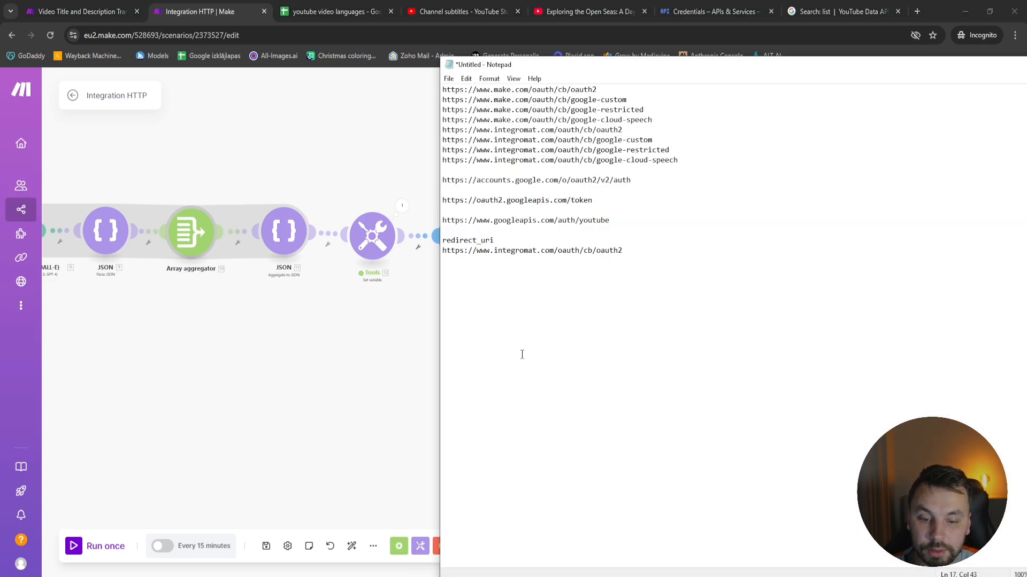
pyautogui.moveTo(443, 181); pyautogui.dragTo(547, 188)
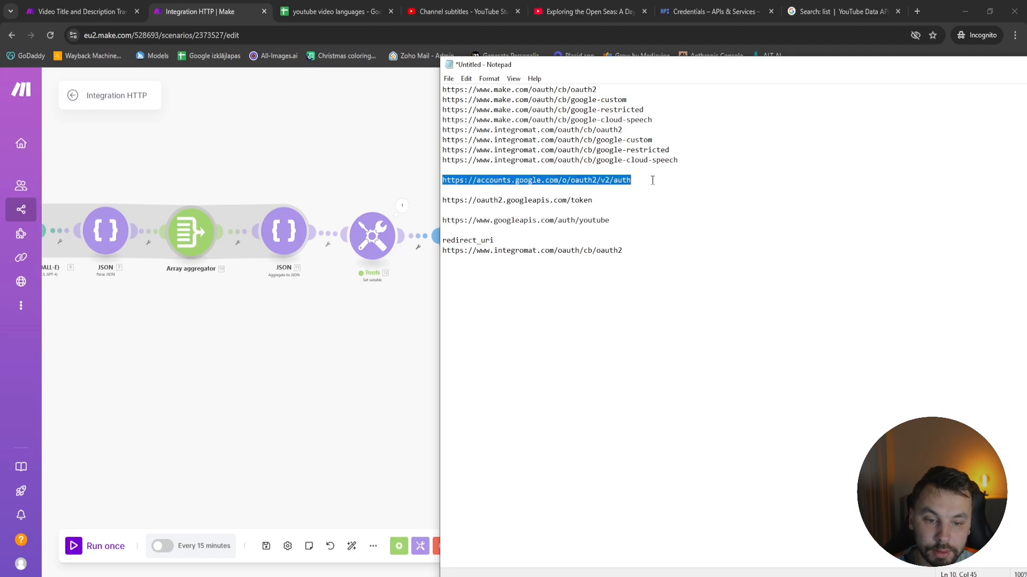
pyautogui.moveTo(727, 72); pyautogui.dragTo(213, 110)
pyautogui.click(854, 263)
pyautogui.hotkey('ctrl', 'v')
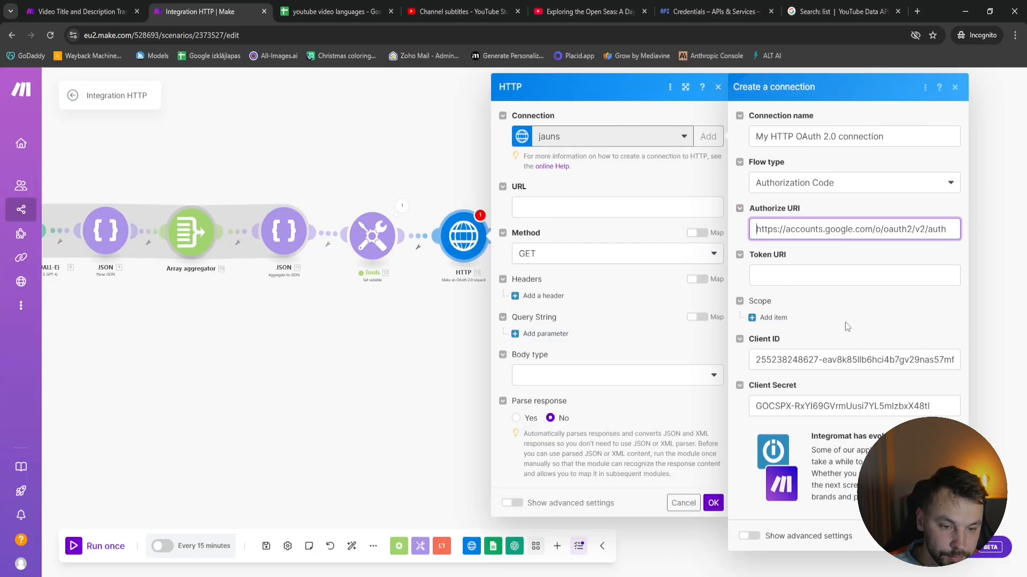
pyautogui.click(824, 277)
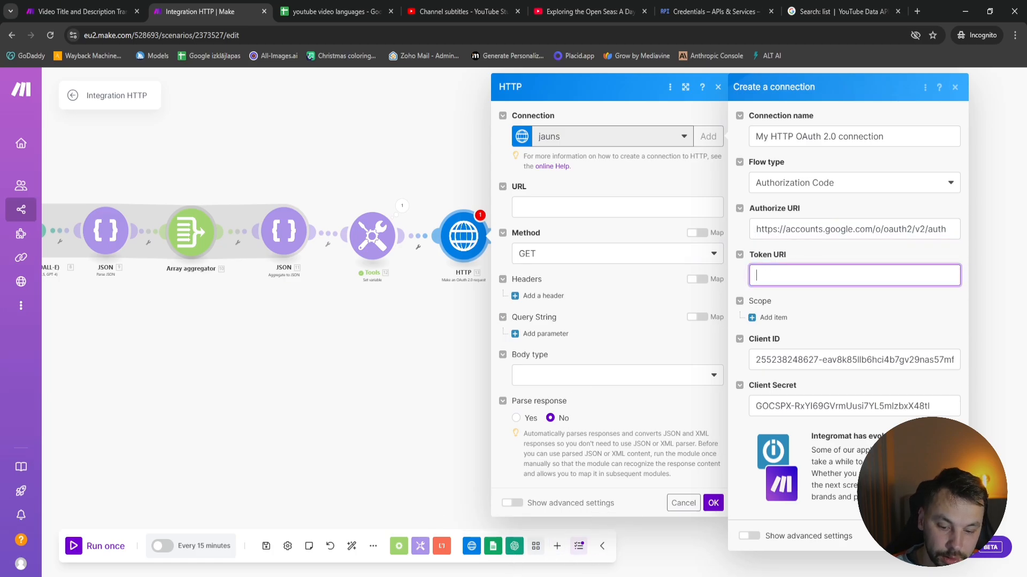
pyautogui.hotkey('alt', 'Tab')
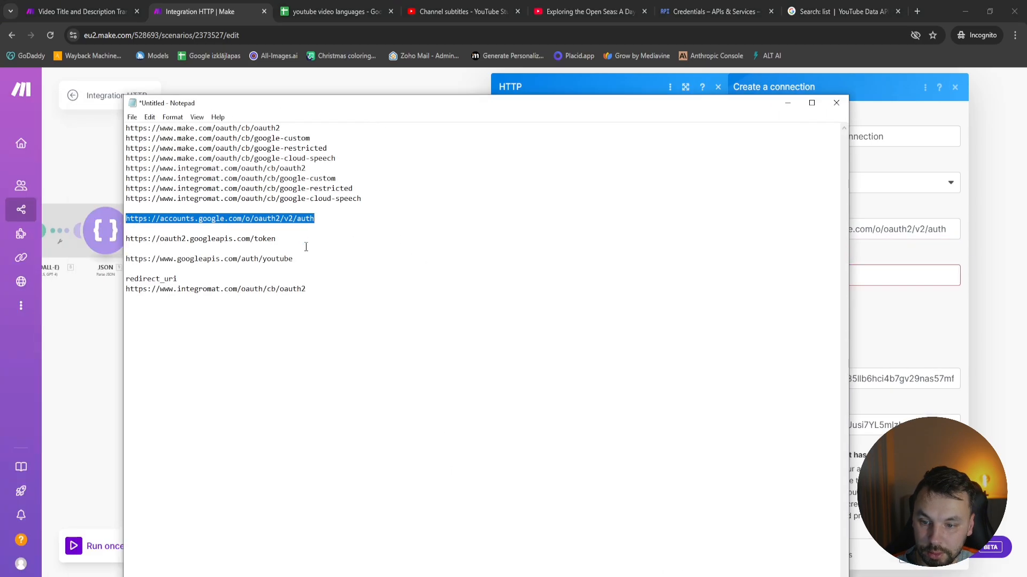
pyautogui.tripleClick(300, 239)
pyautogui.hotkey('ctrl', 'c')
pyautogui.hotkey('alt', 'Tab')
pyautogui.hotkey('ctrl', 'v')
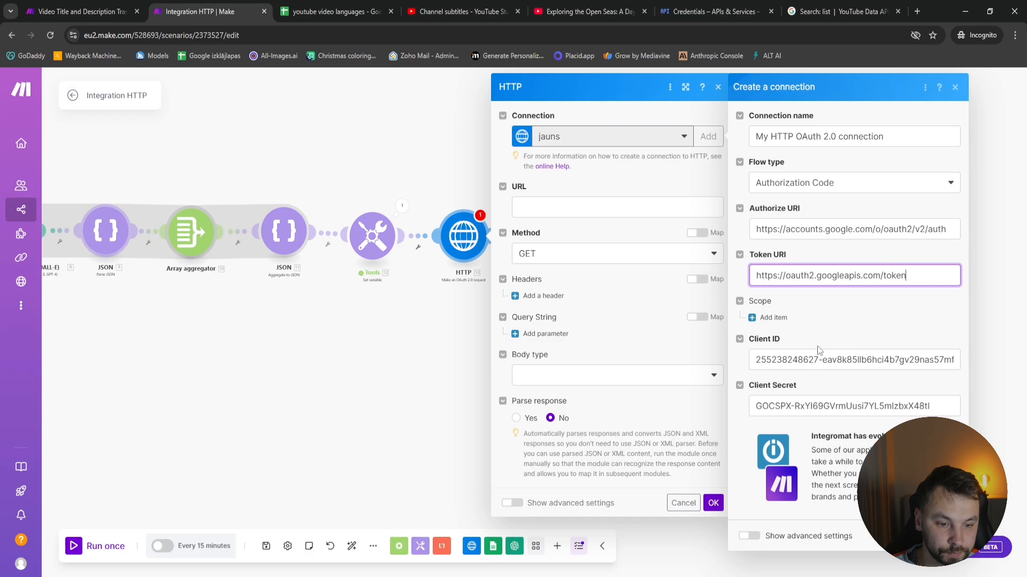
pyautogui.click(772, 318)
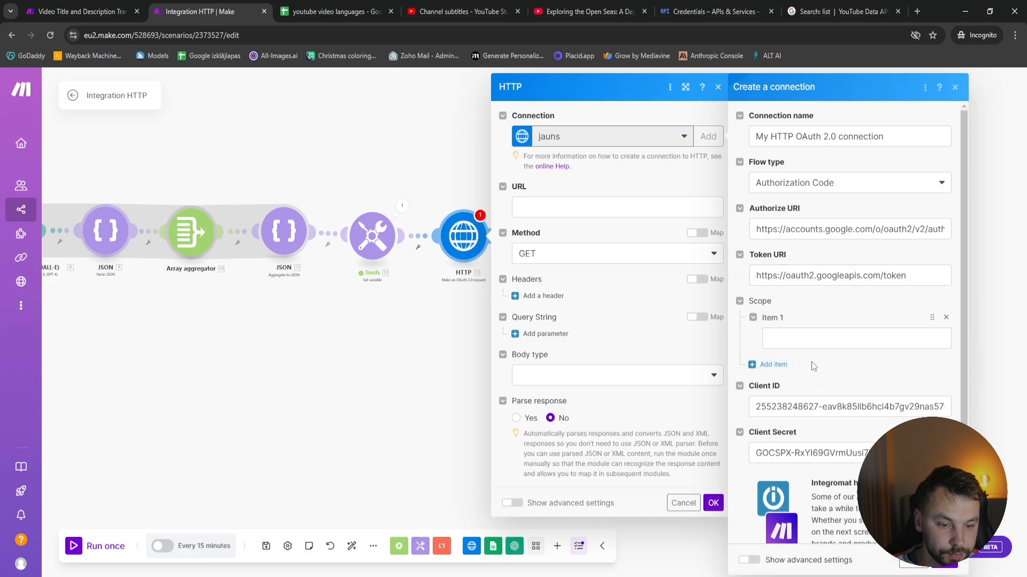
pyautogui.hotkey('alt', 'Tab')
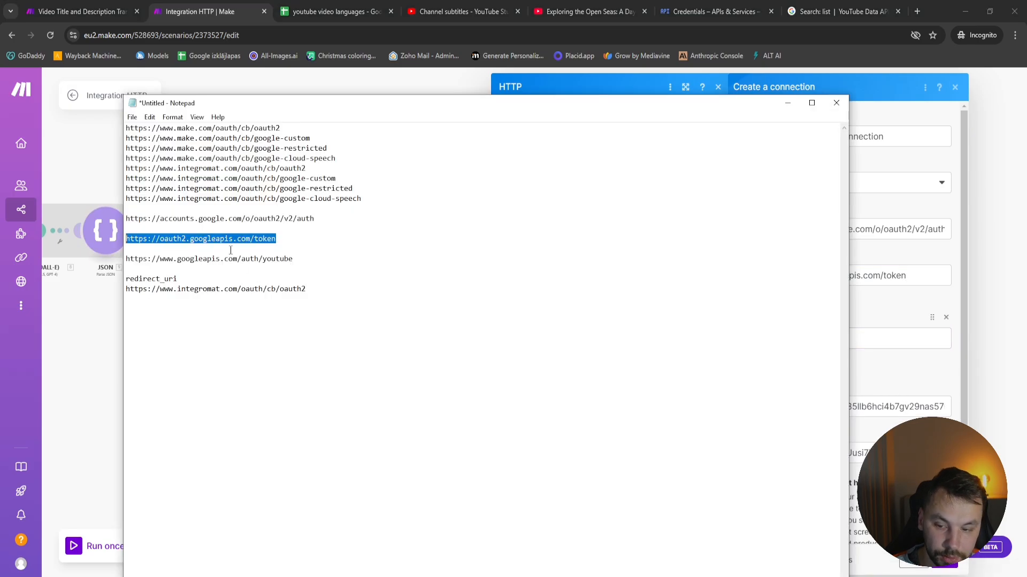
pyautogui.moveTo(308, 259); pyautogui.dragTo(97, 260)
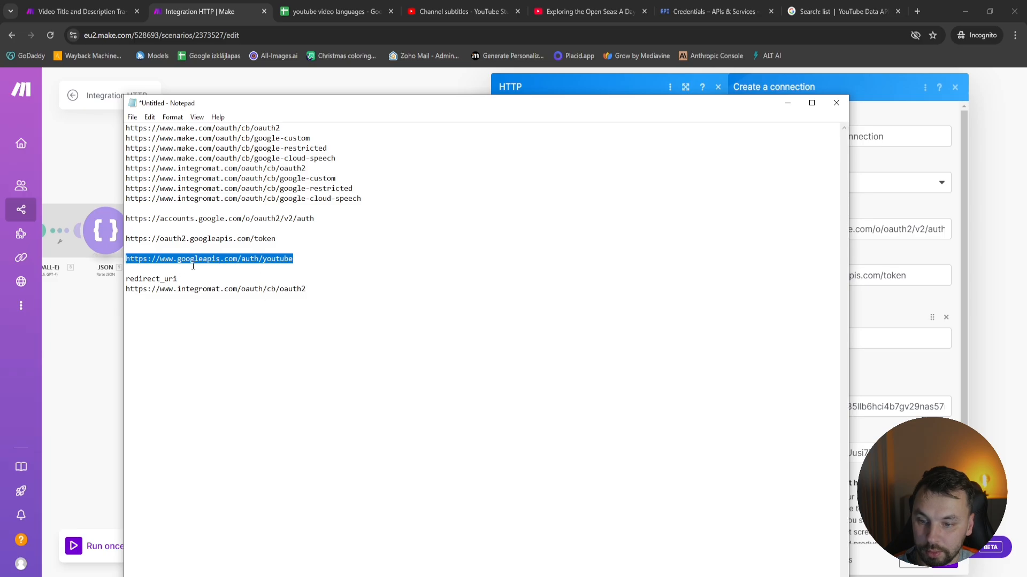
pyautogui.hotkey('alt', 'Tab')
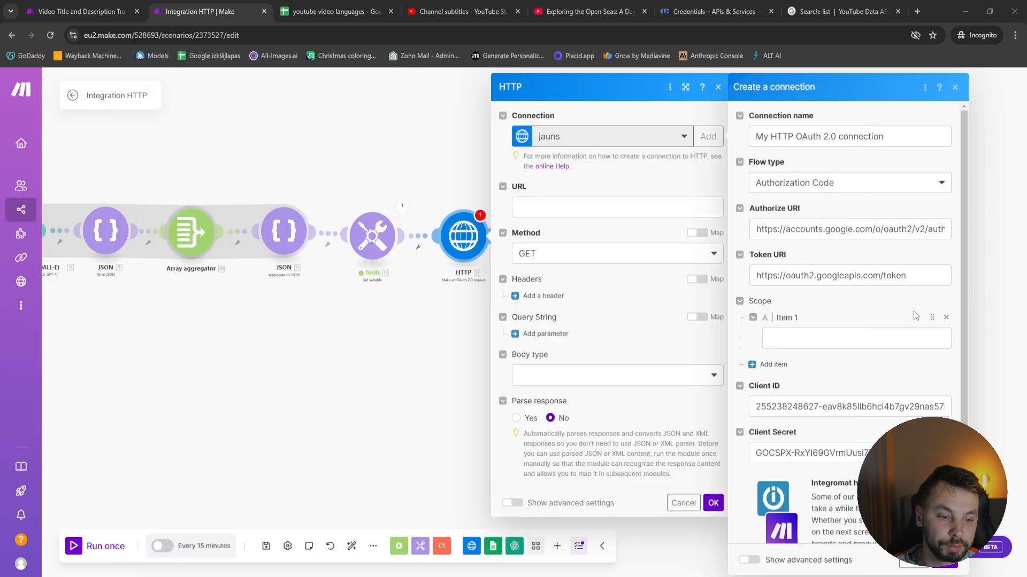
pyautogui.click(866, 336)
pyautogui.hotkey('ctrl', 'v')
pyautogui.scroll(-1, 778, 466)
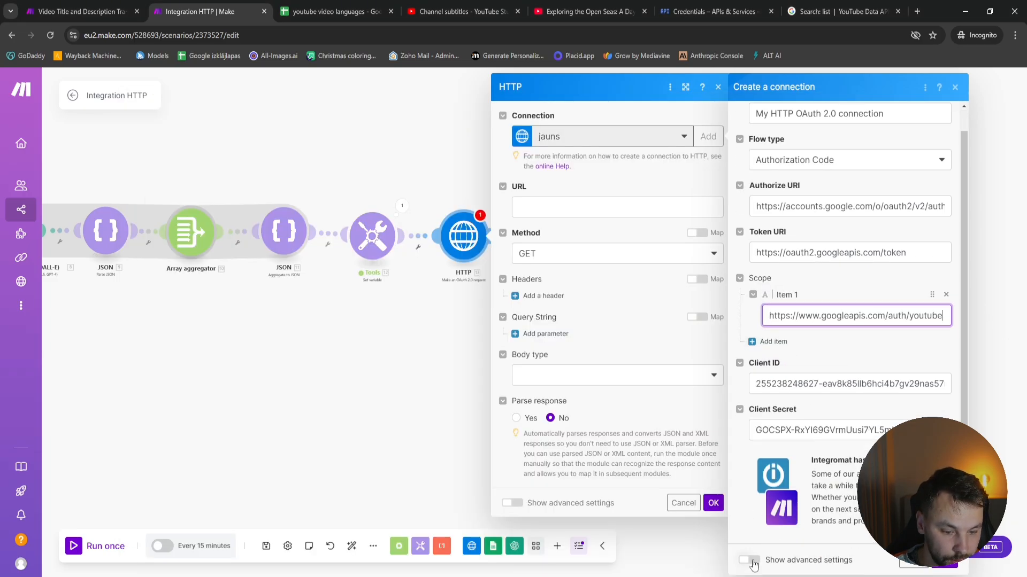
# Show the connection's advanced settings and set the scope separator to SPACE
pyautogui.click(750, 560)
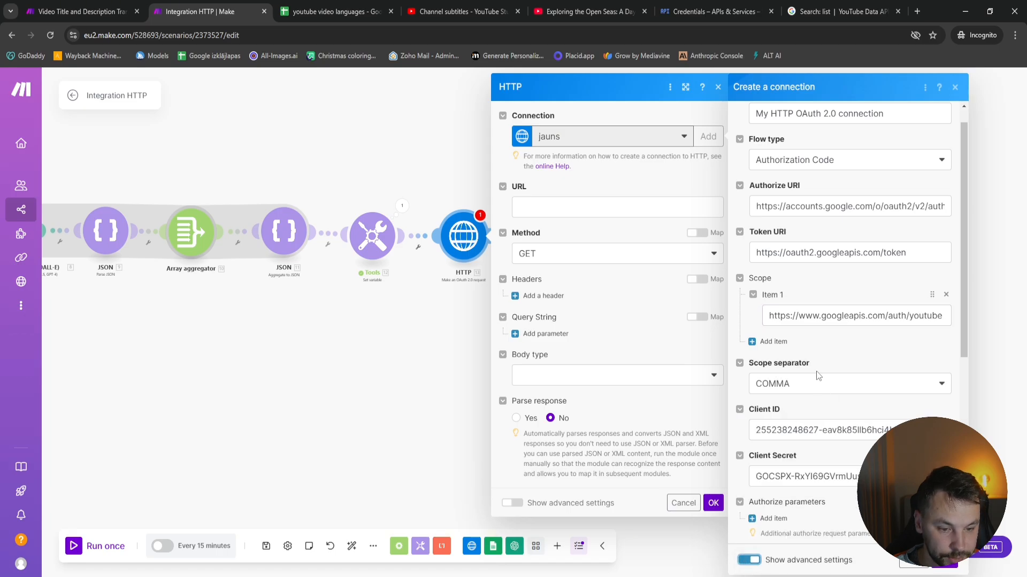
pyautogui.click(805, 390)
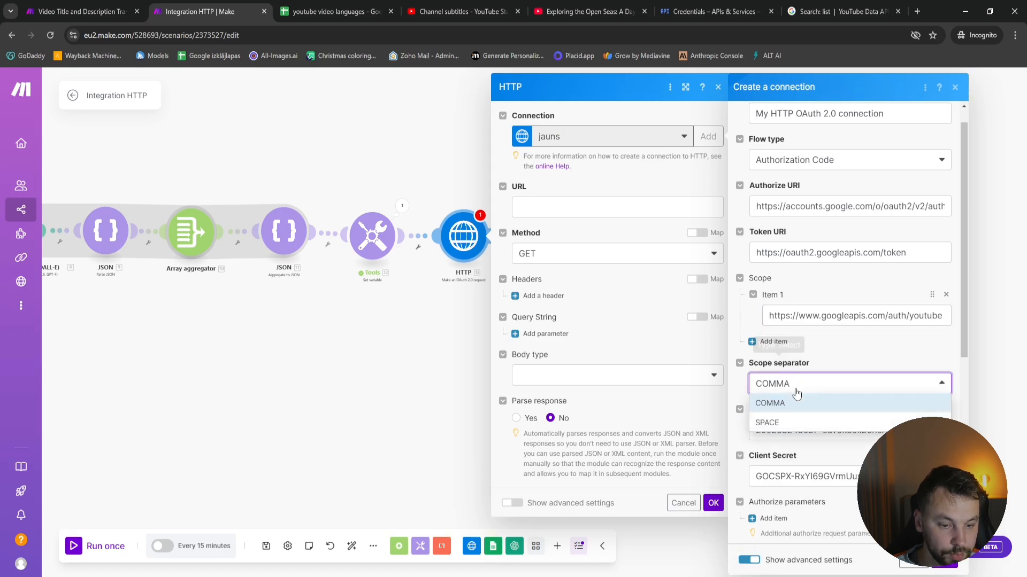
pyautogui.click(786, 422)
# Add an authorize parameter to the connection with the key redirect_uri, copied from the notes
pyautogui.scroll(-4, 856, 369)
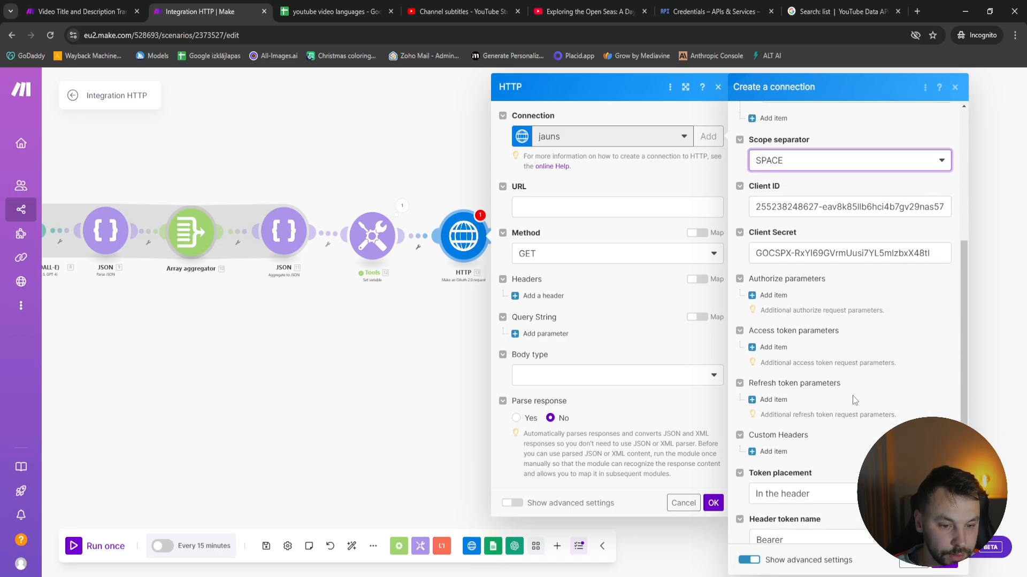
pyautogui.click(773, 295)
pyautogui.click(837, 331)
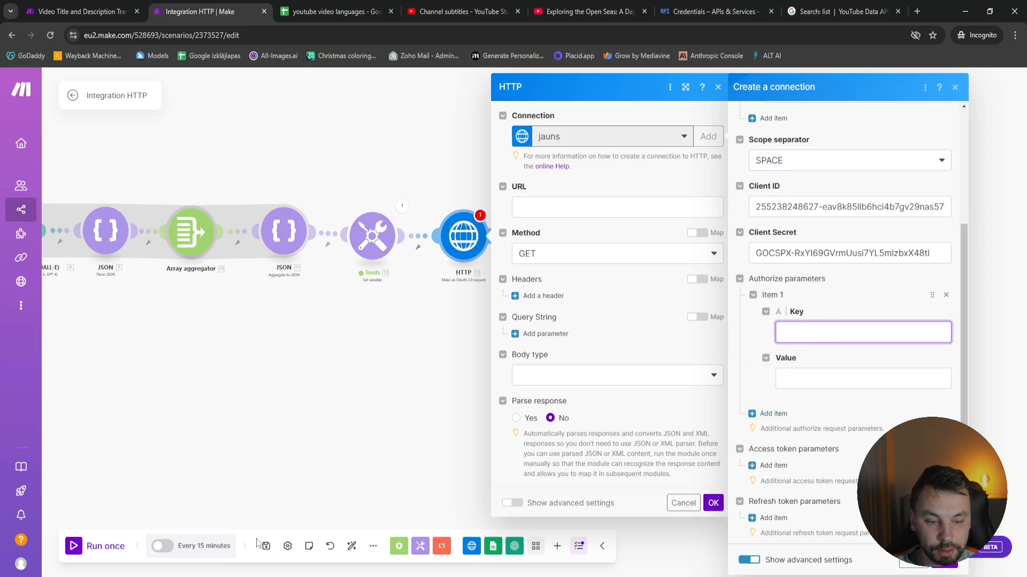
pyautogui.hotkey('alt', 'Tab')
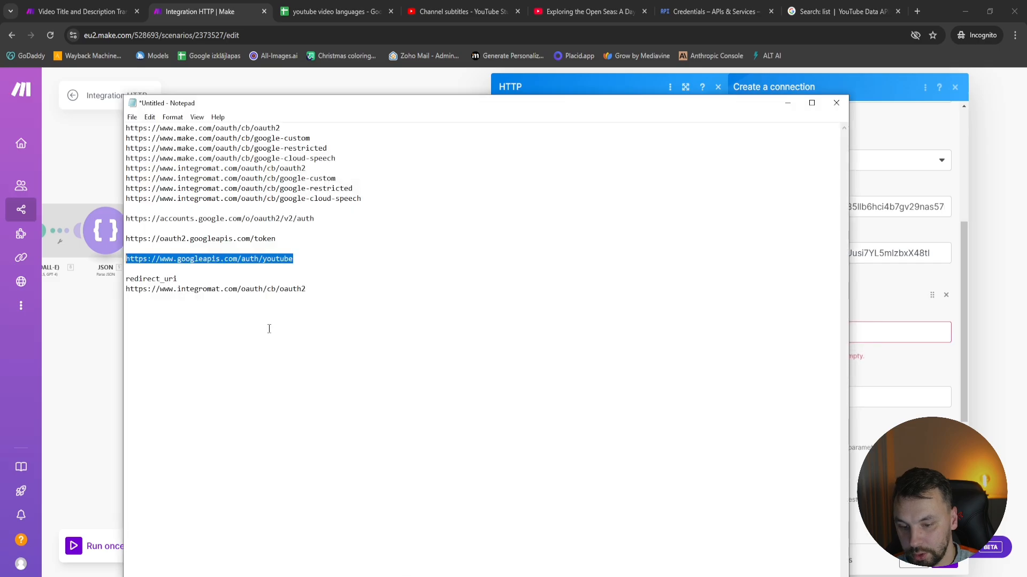
pyautogui.moveTo(177, 279); pyautogui.dragTo(137, 279)
pyautogui.hotkey('ctrl', 'c')
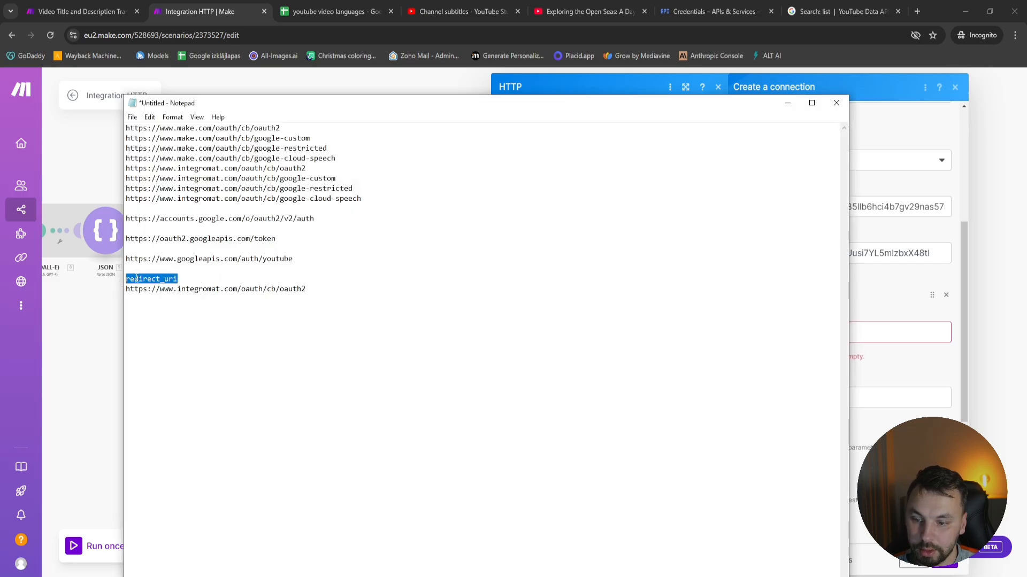
pyautogui.click(869, 333)
pyautogui.hotkey('ctrl', 'v')
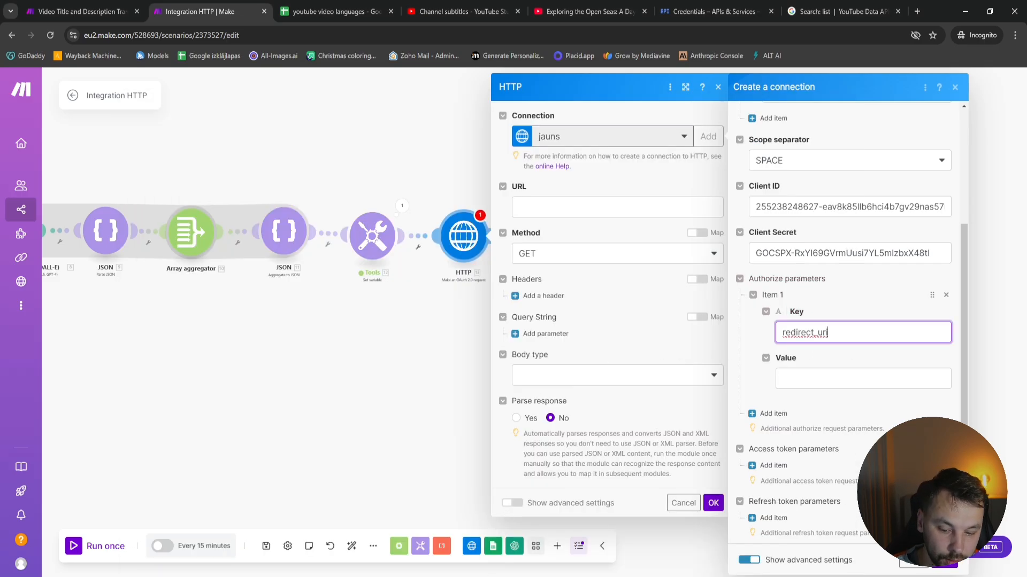
pyautogui.hotkey('alt', 'Tab')
pyautogui.moveTo(328, 287); pyautogui.dragTo(207, 288)
pyautogui.moveTo(160, 288); pyautogui.dragTo(143, 288)
pyautogui.moveTo(321, 290); pyautogui.dragTo(125, 291)
pyautogui.hotkey('ctrl', 'c')
pyautogui.hotkey('alt', 'Tab')
pyautogui.click(892, 379)
pyautogui.hotkey('ctrl', 'v')
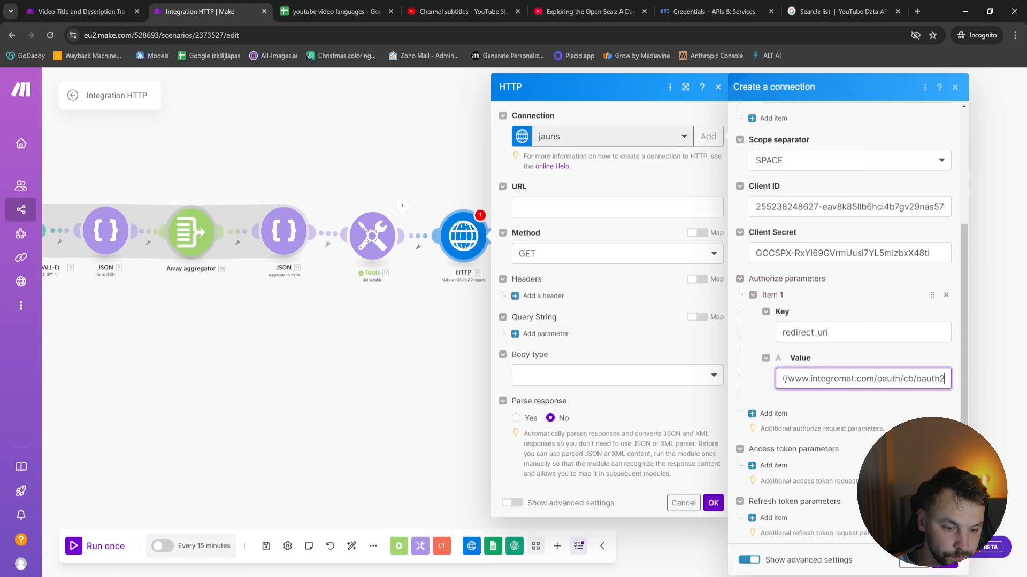
# Name the connection "Jsautomates Youtube translation"
pyautogui.scroll(-4, 850, 320)
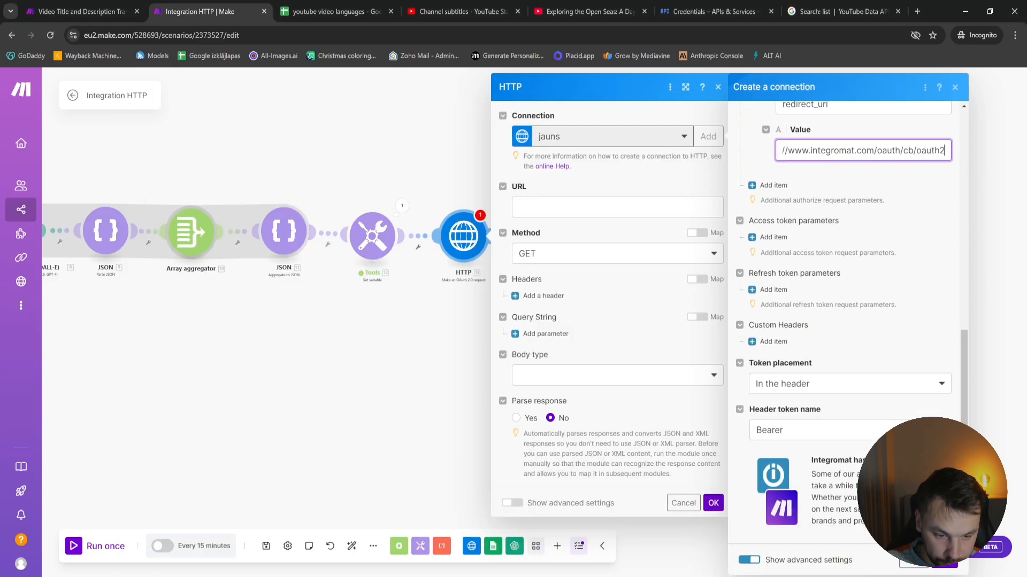
pyautogui.scroll(8, 924, 367)
pyautogui.tripleClick(901, 134)
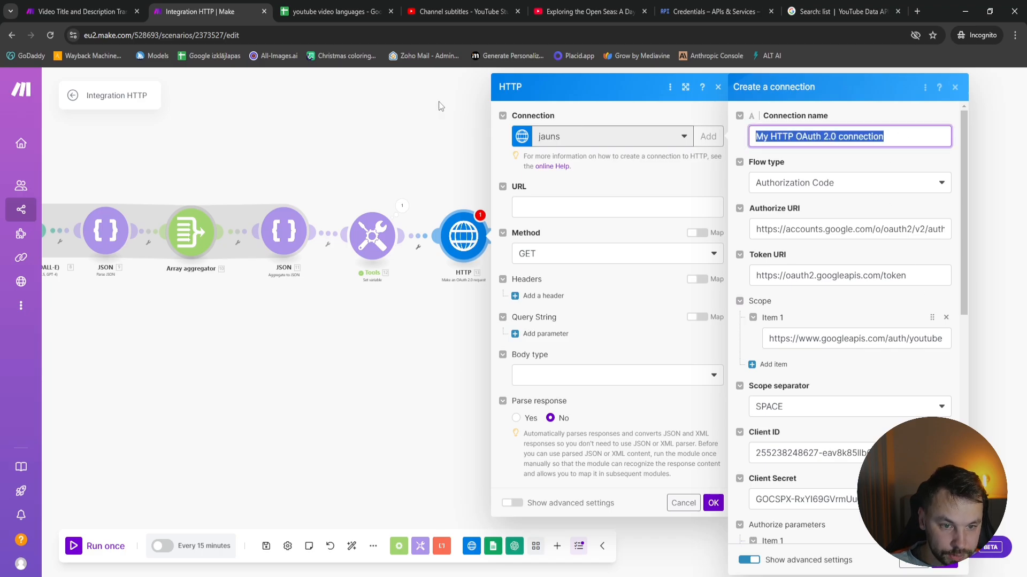
pyautogui.write('Jsauto')
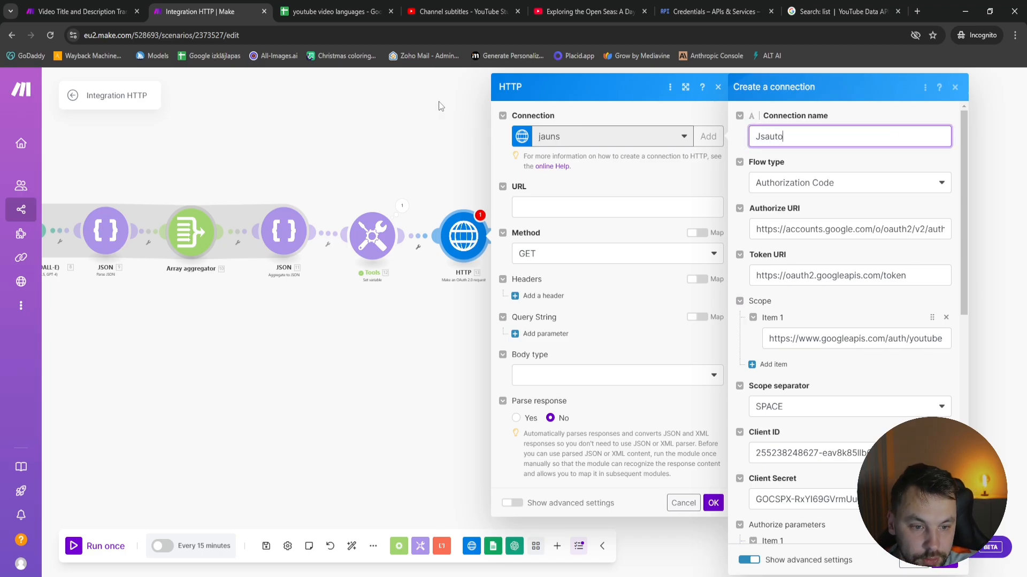
pyautogui.write('mates ')
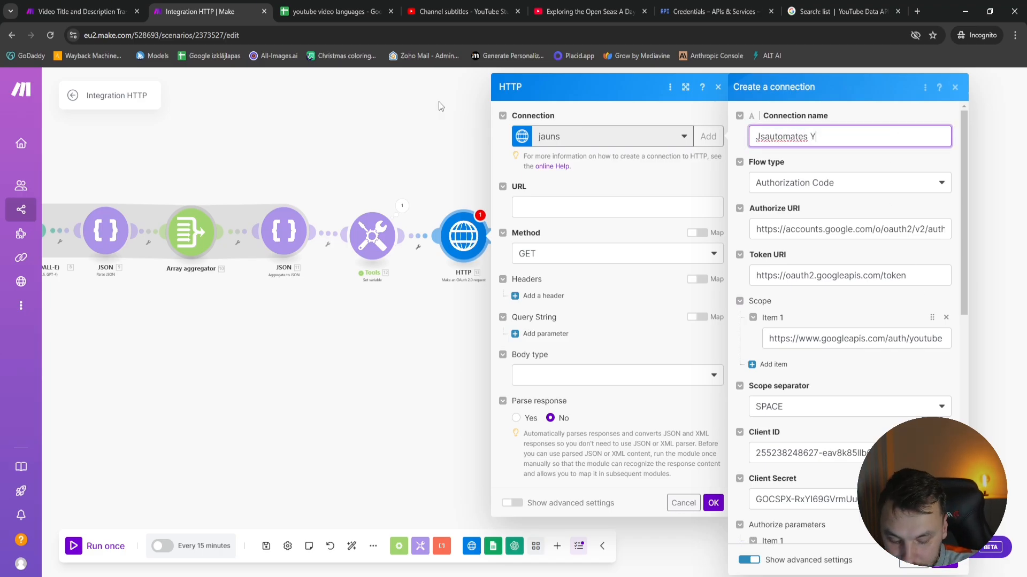
pyautogui.write('Youtube translation')
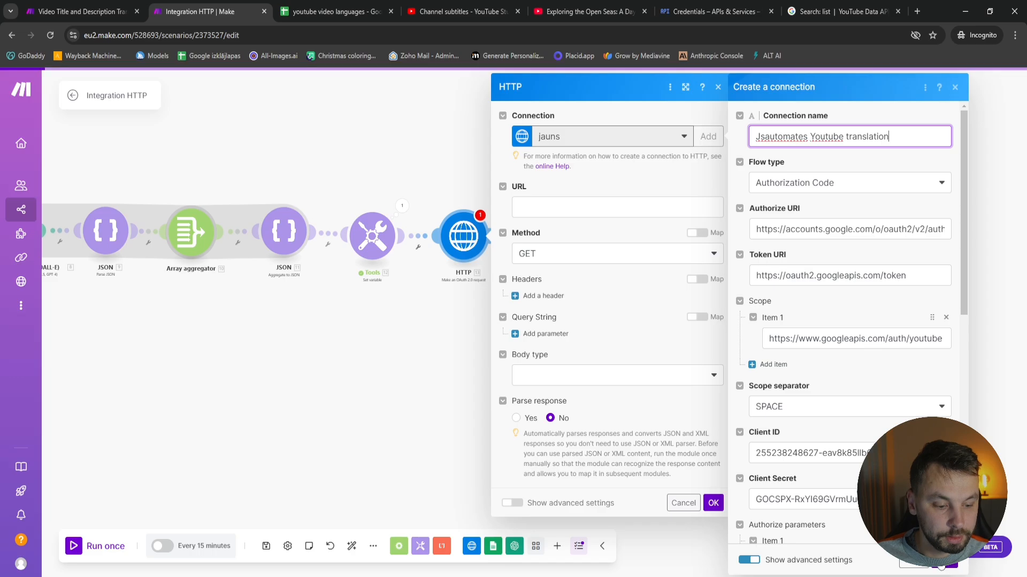
# Save the connection and authorize it with the Google account, continuing past the unverified-app warning and granting access to manage YouTube
pyautogui.click(944, 561)
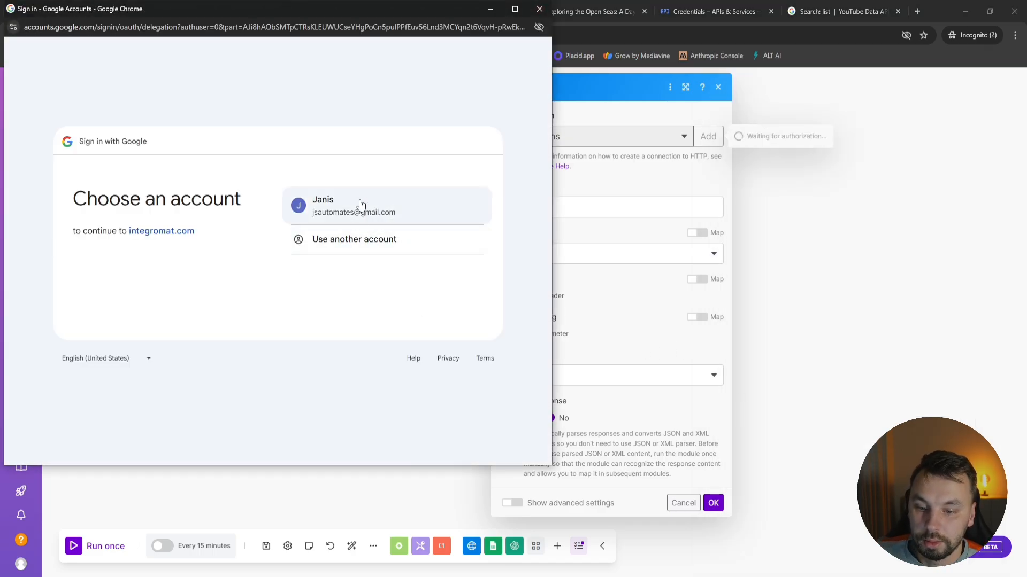
pyautogui.click(359, 202)
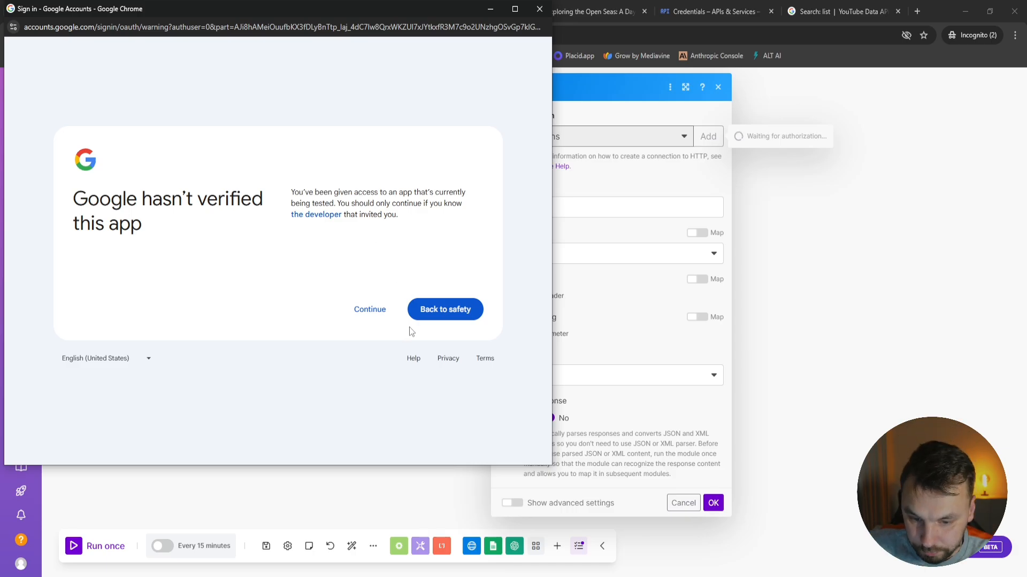
pyautogui.click(364, 318)
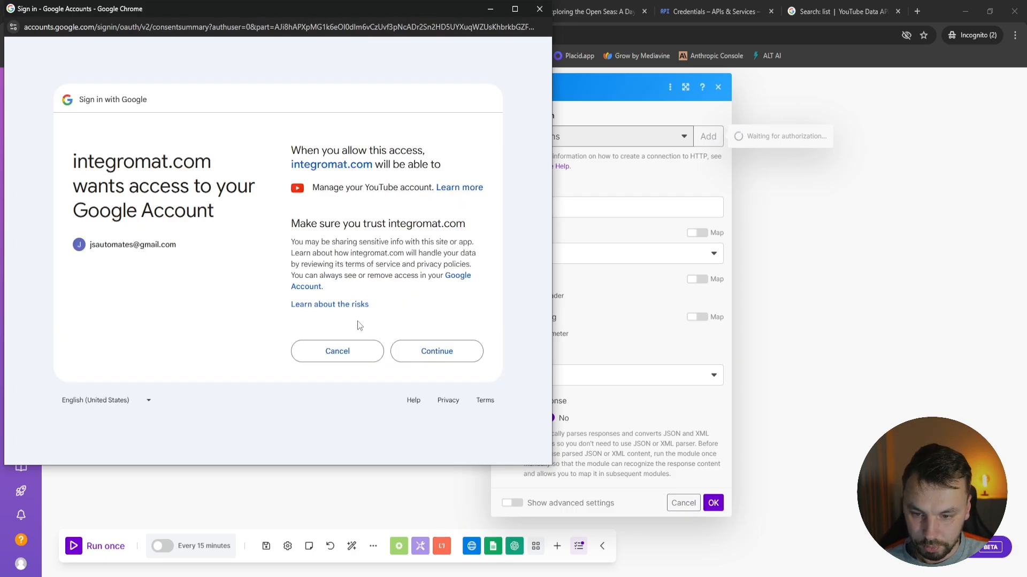
pyautogui.click(442, 357)
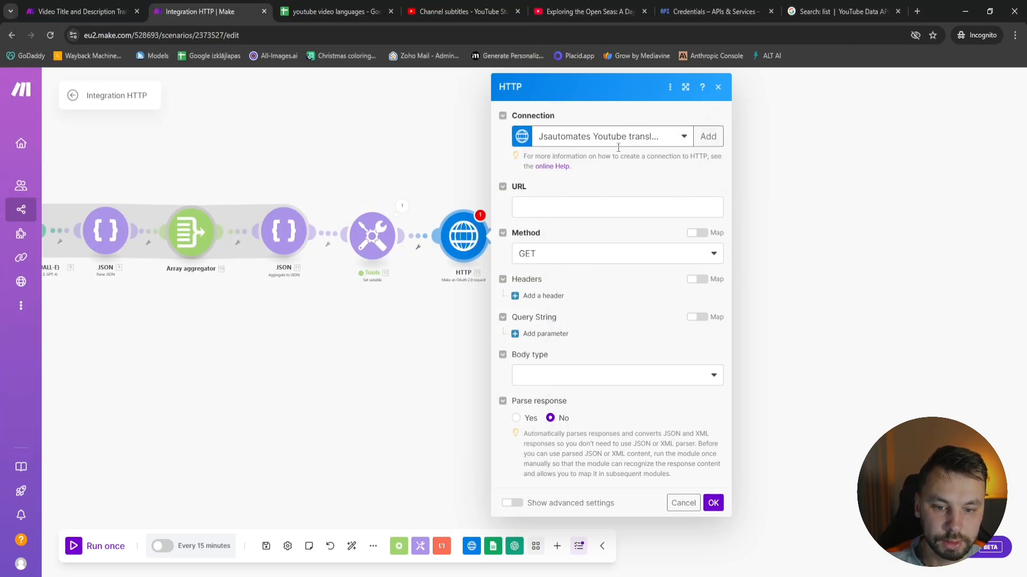
# Set the HTTP module's body type to Raw and its content type to JSON (application/json)
pyautogui.click(601, 208)
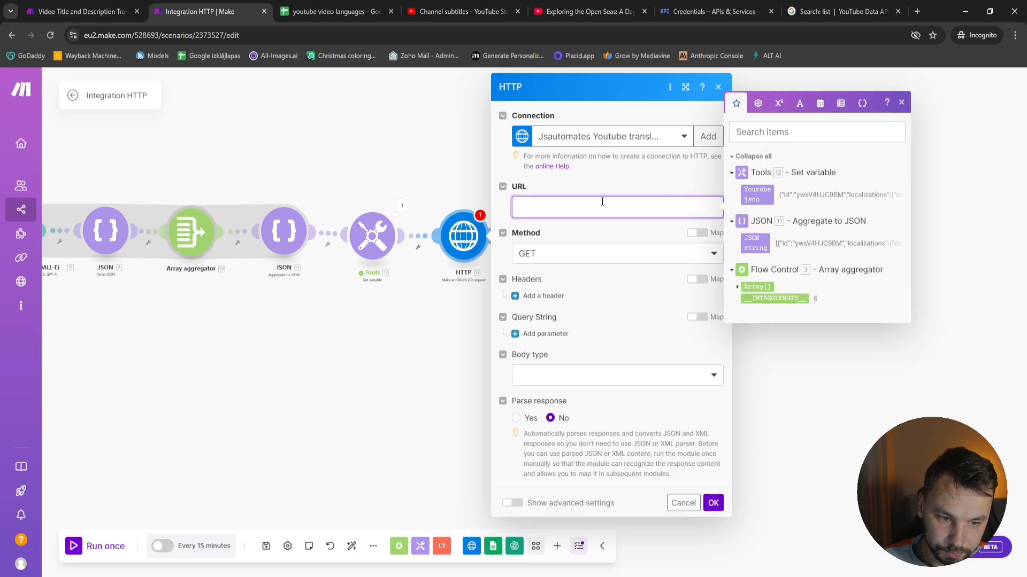
pyautogui.click(574, 209)
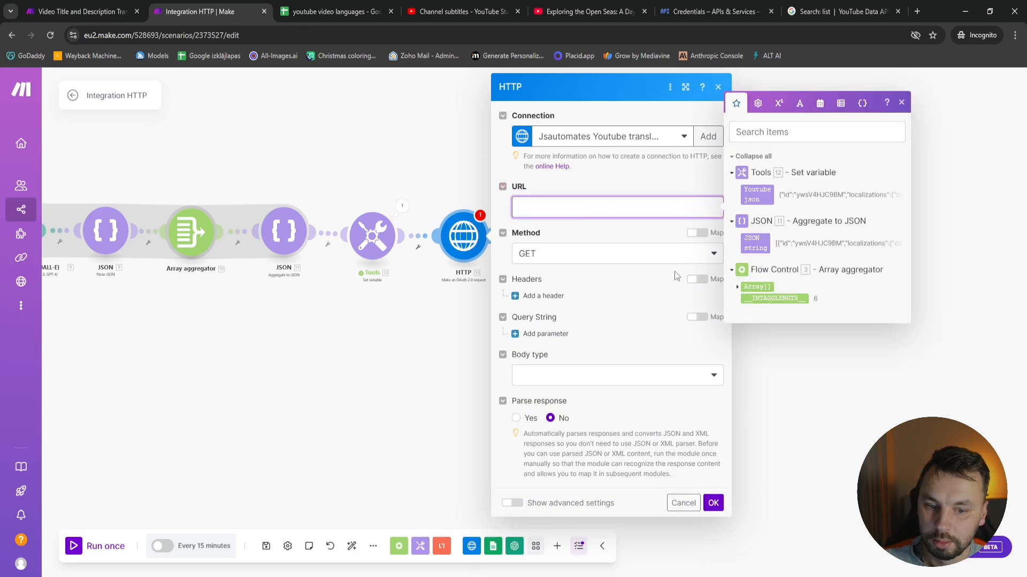
pyautogui.click(595, 369)
pyautogui.click(596, 394)
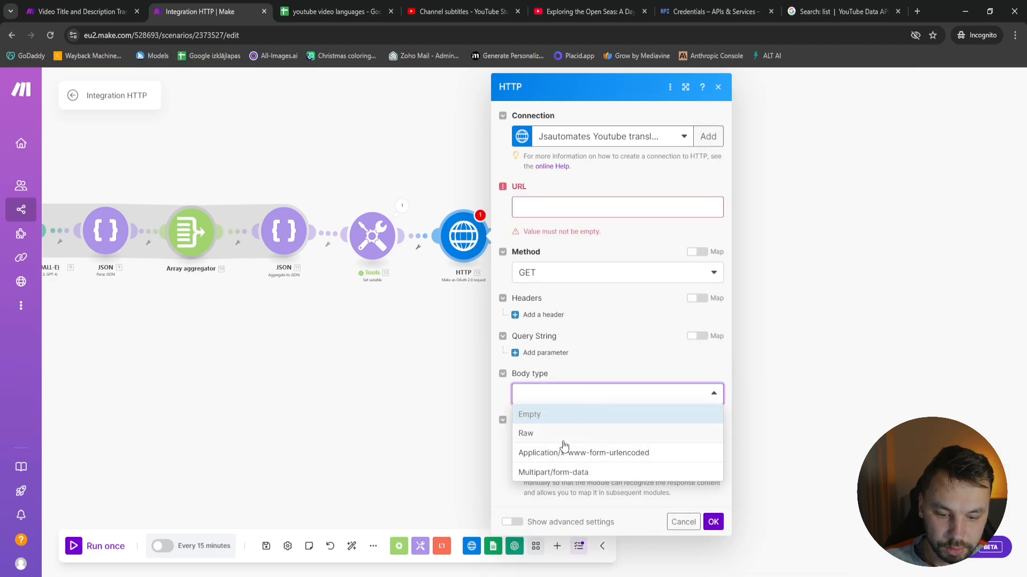
pyautogui.click(542, 434)
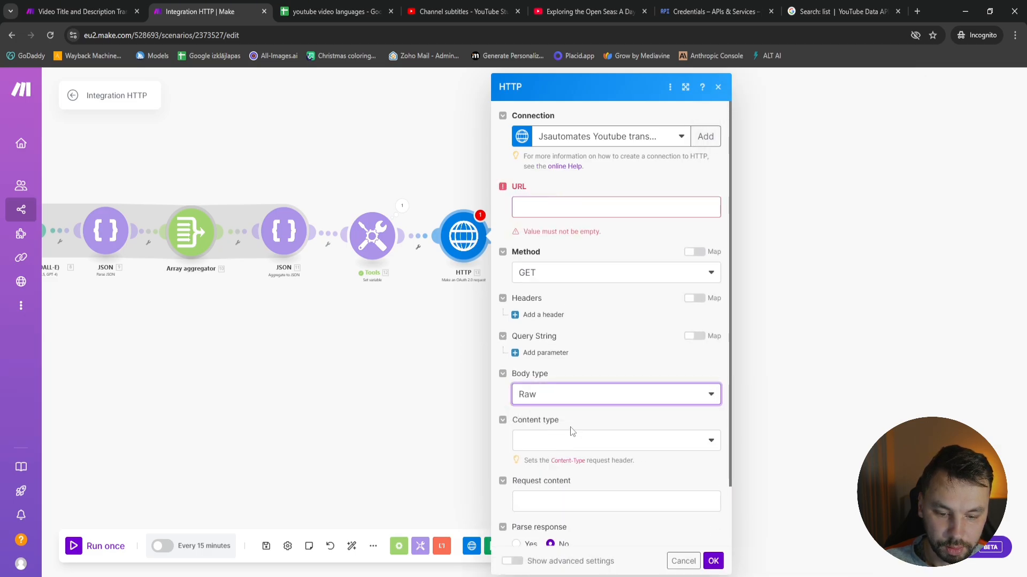
pyautogui.click(571, 439)
pyautogui.click(573, 374)
# Map the Set variable module's Youtube json as the request content and set Parse response to Yes
pyautogui.scroll(-2, 576, 506)
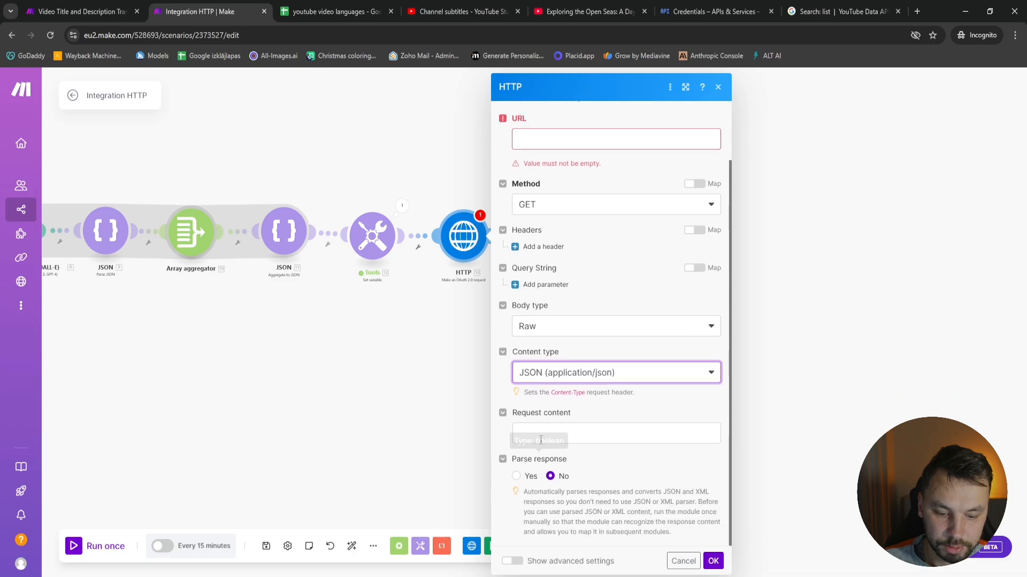
pyautogui.click(563, 435)
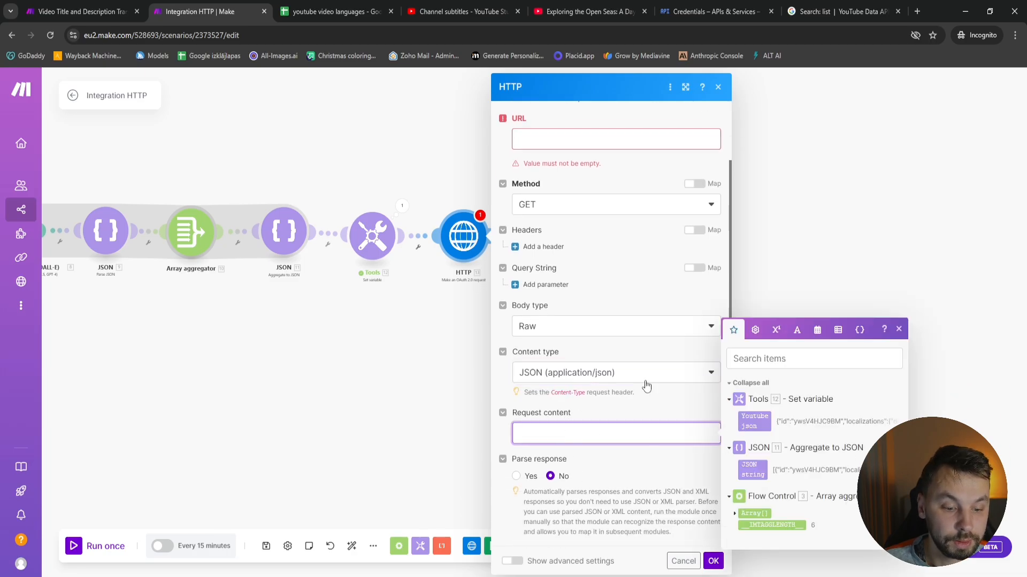
pyautogui.click(768, 430)
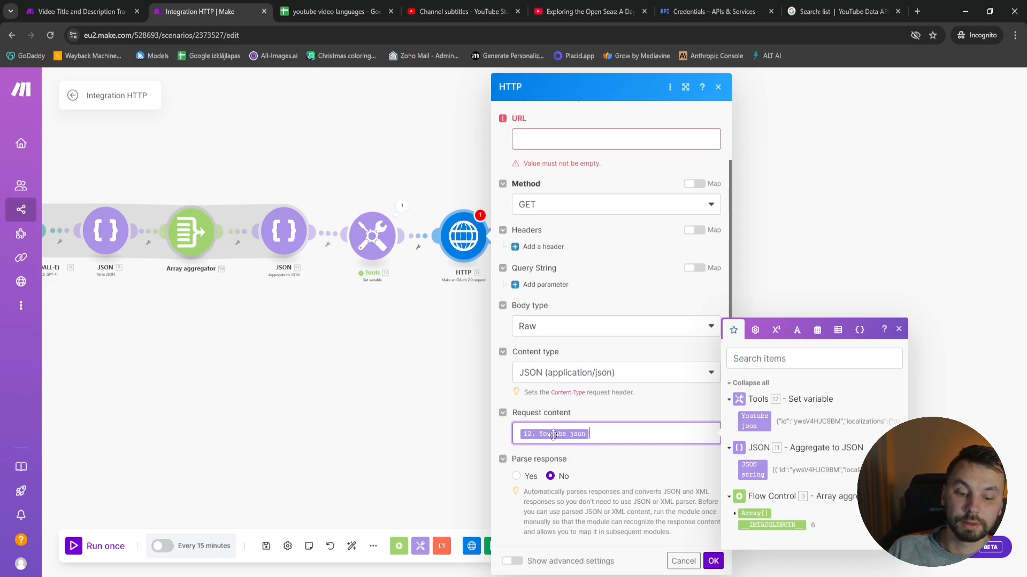
pyautogui.click(516, 476)
pyautogui.scroll(2, 544, 129)
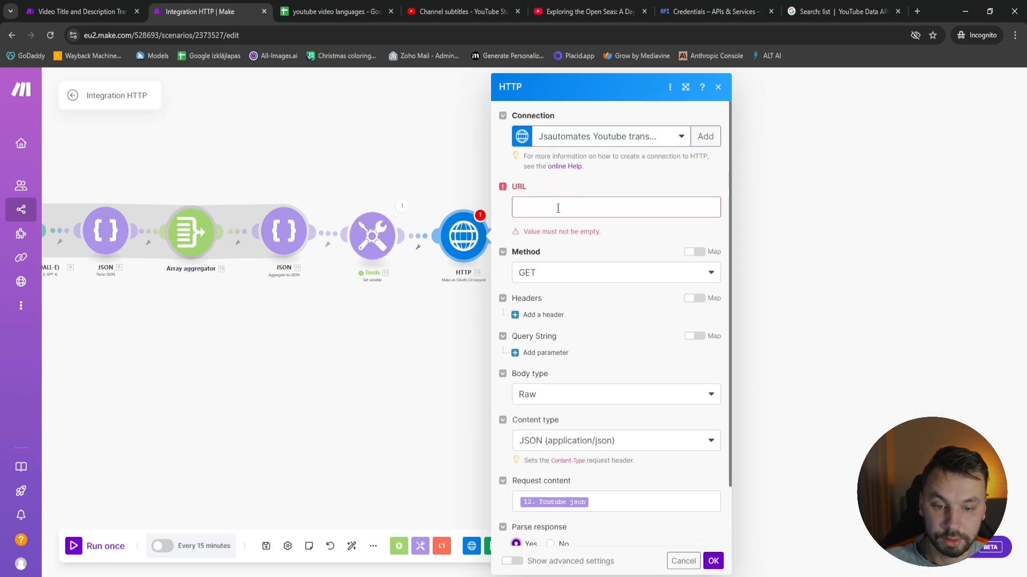
pyautogui.click(557, 208)
pyautogui.write('https://www.googleapis.com/youtube/v3/videos?part=localizations')
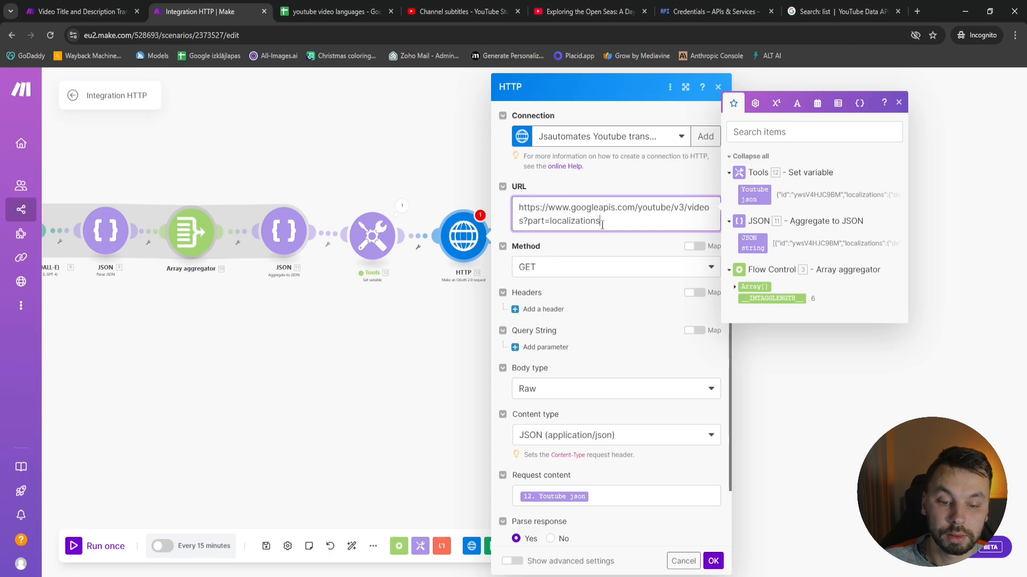
pyautogui.click(714, 561)
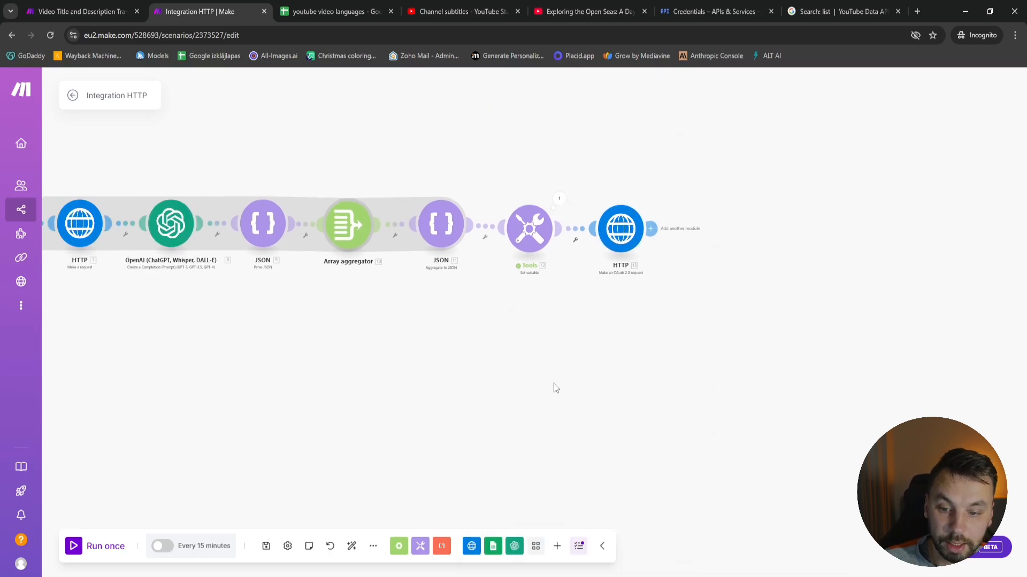
# Switch to YouTube Studio and check the sailing video's subtitle languages, title and description
pyautogui.click(457, 7)
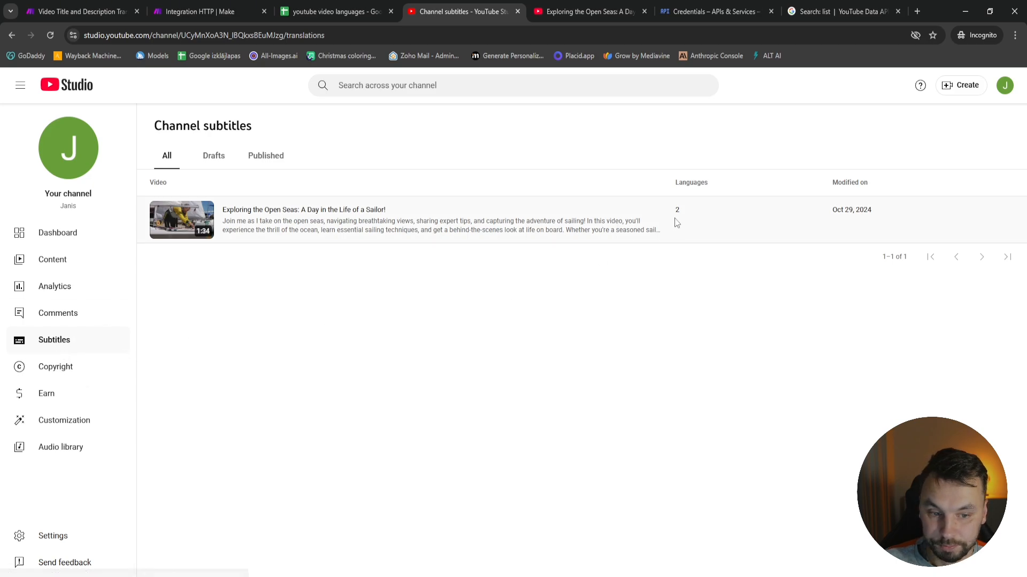
pyautogui.click(332, 215)
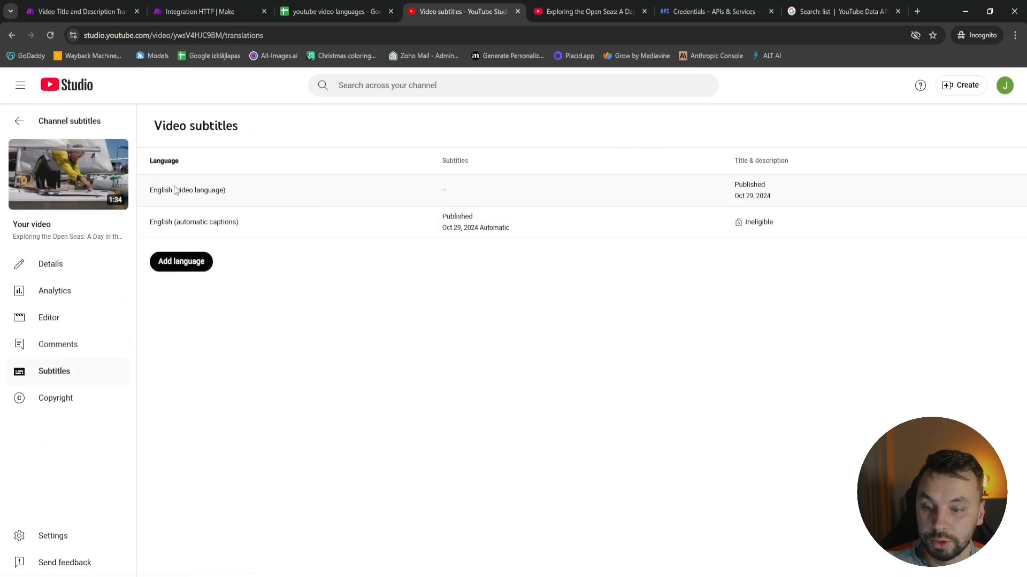
pyautogui.click(744, 191)
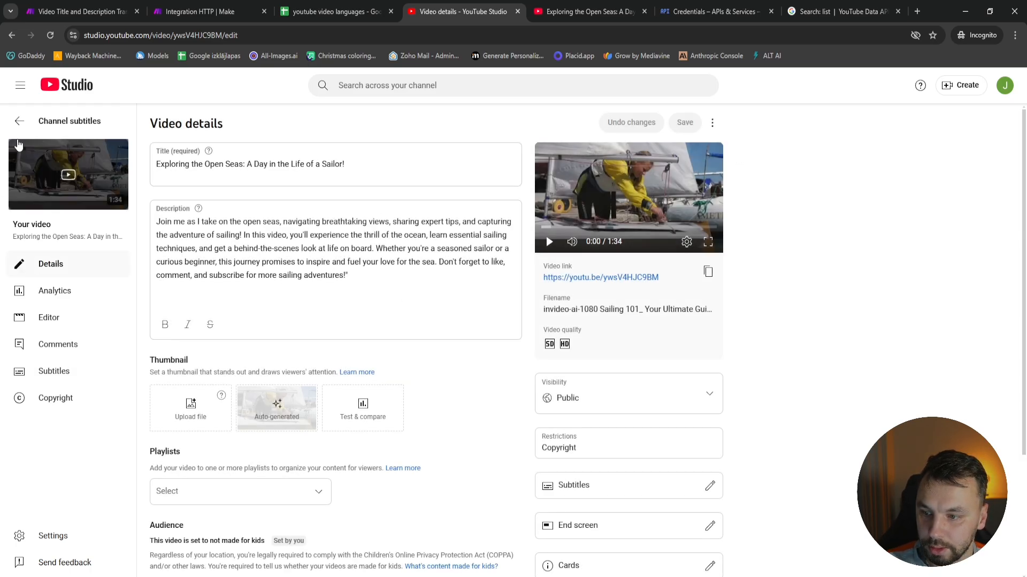
pyautogui.click(20, 121)
# Return to the Make scenario, run it once and follow the progress through its modules
pyautogui.hotkey('ctrl', '2')
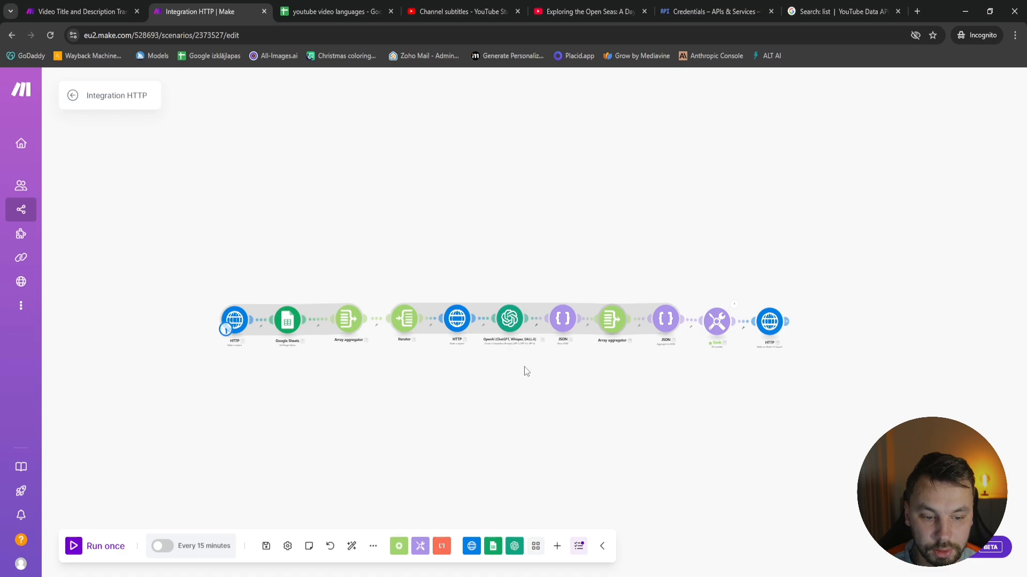
pyautogui.click(73, 546)
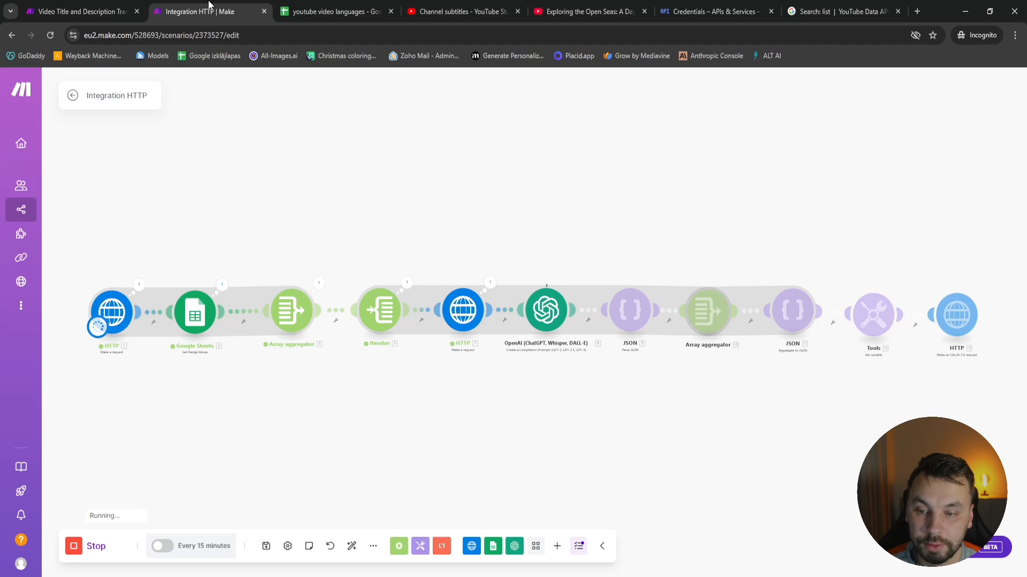
pyautogui.hotkey('ctrl', '3')
pyautogui.click(179, 6)
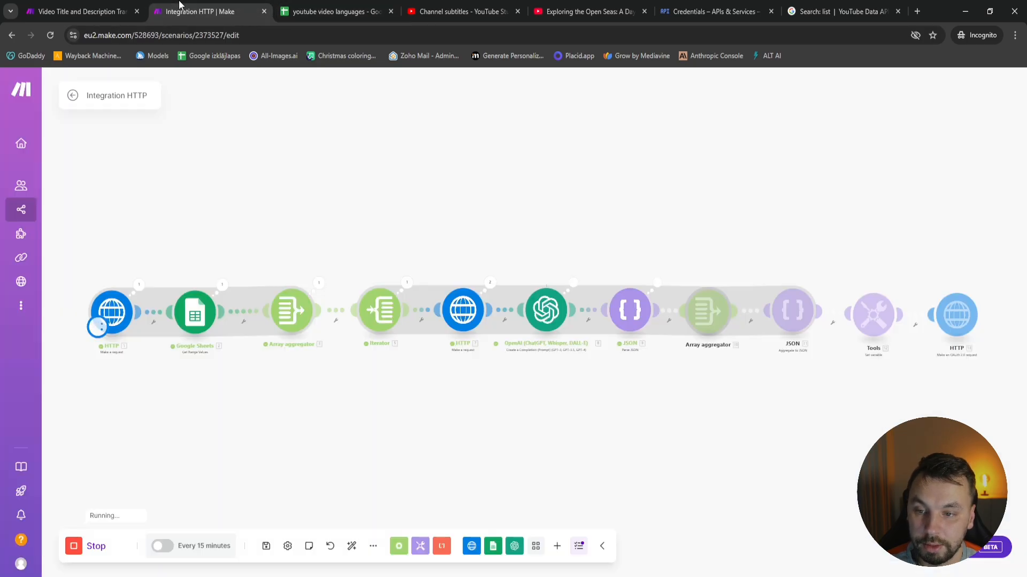
pyautogui.moveTo(465, 382); pyautogui.dragTo(340, 380)
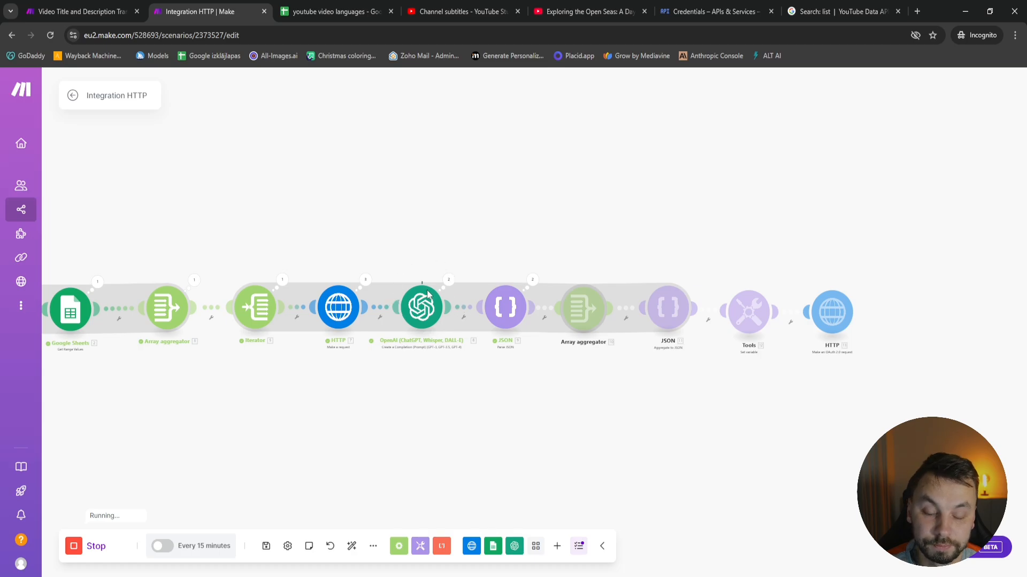
pyautogui.moveTo(429, 373); pyautogui.dragTo(418, 401)
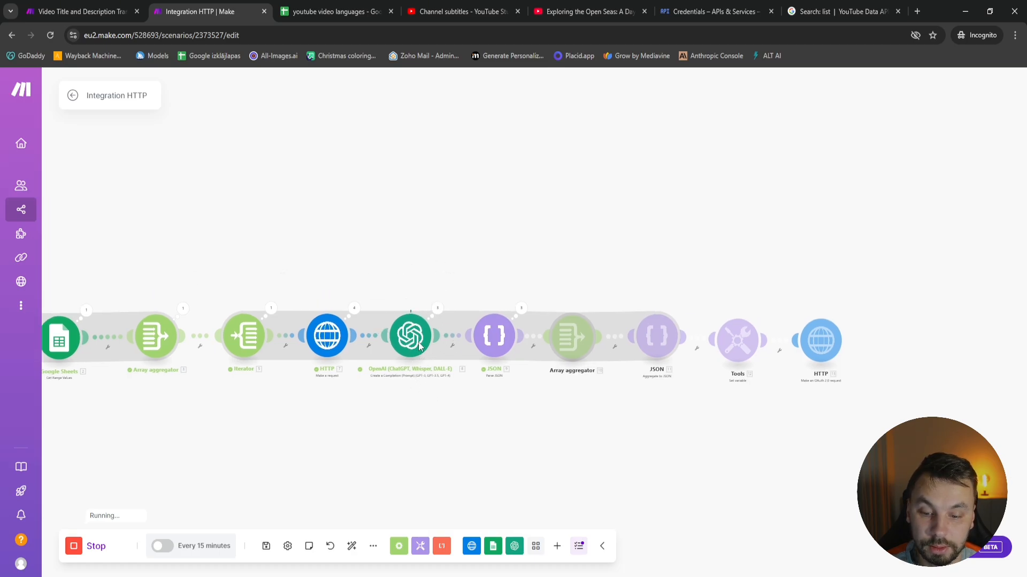
pyautogui.scroll(3, 454, 384)
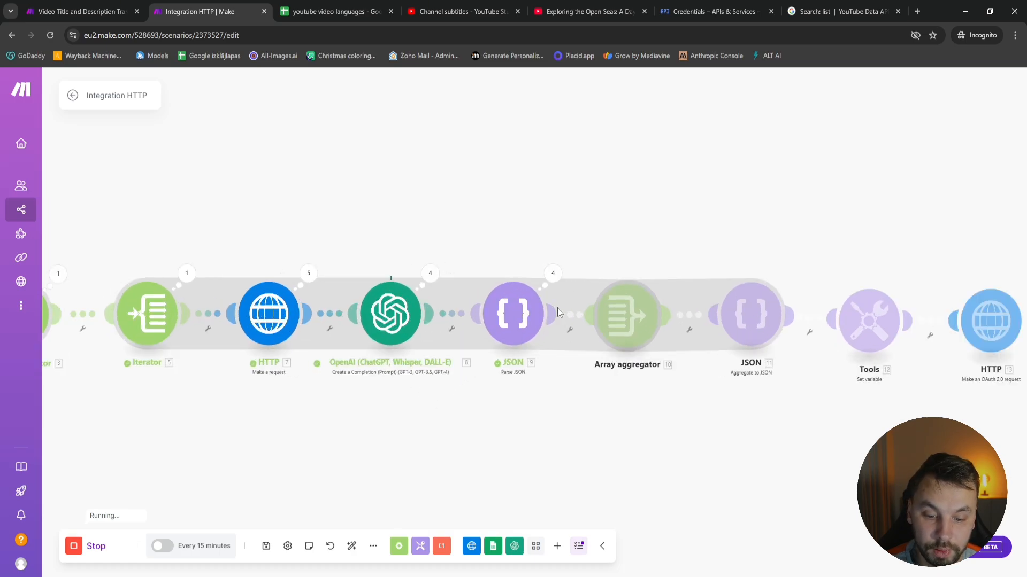
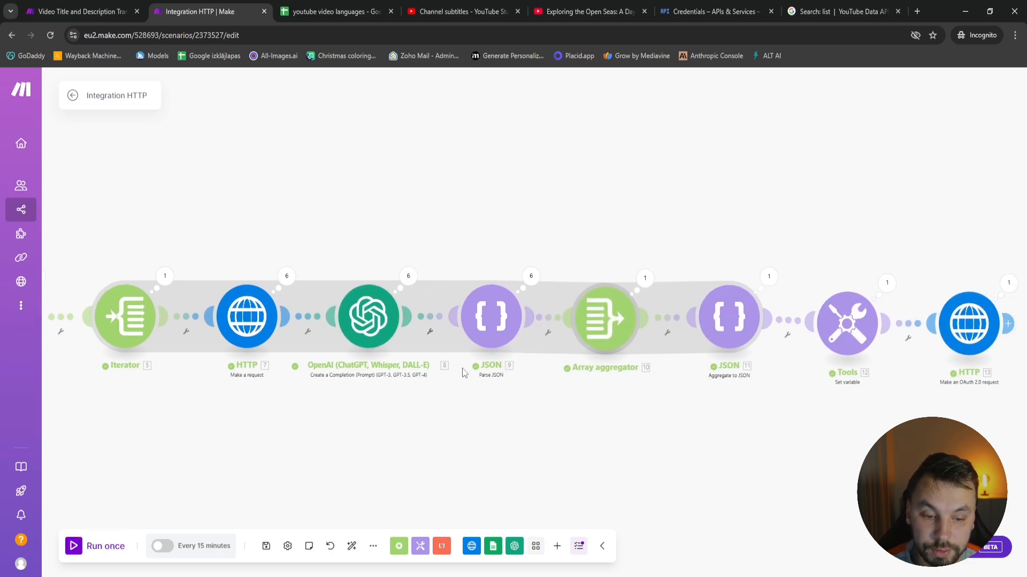
# Examine the last OAuth 2.0 HTTP module's run result, including its status code and returned data
pyautogui.moveTo(464, 373); pyautogui.dragTo(360, 377)
pyautogui.moveTo(672, 400); pyautogui.dragTo(459, 394)
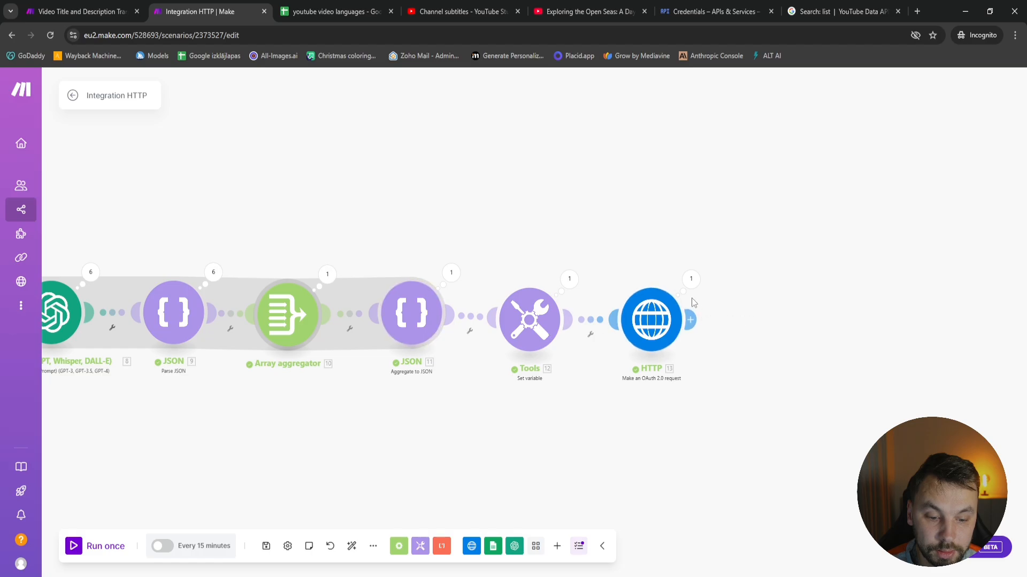
pyautogui.click(689, 279)
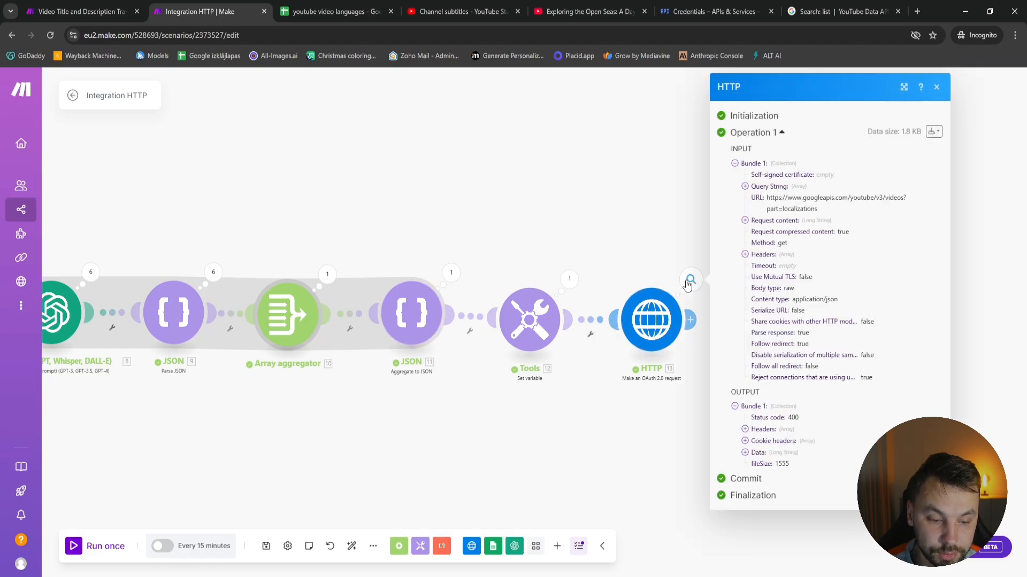
pyautogui.scroll(-2, 811, 498)
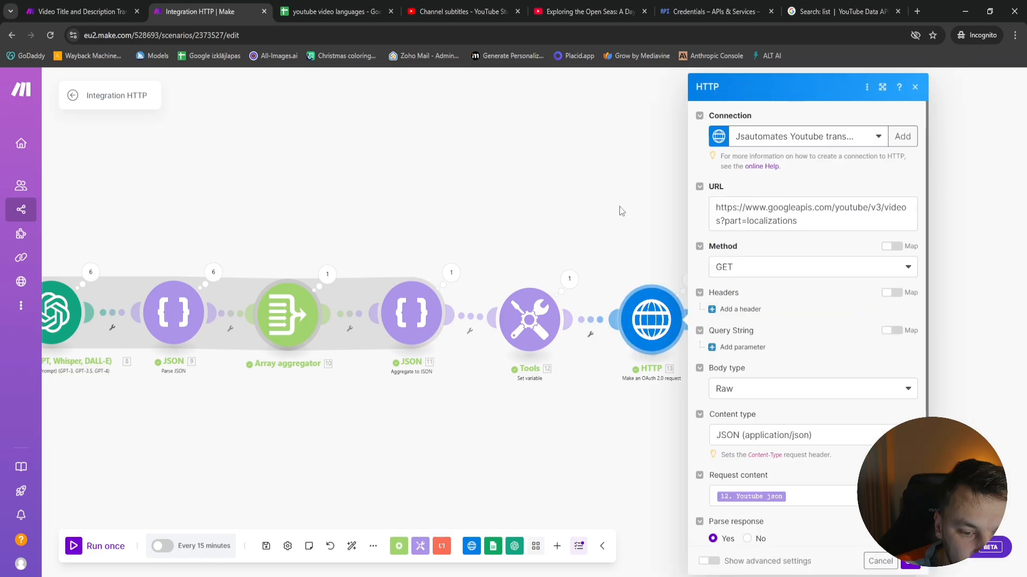
pyautogui.click(620, 212)
pyautogui.click(690, 287)
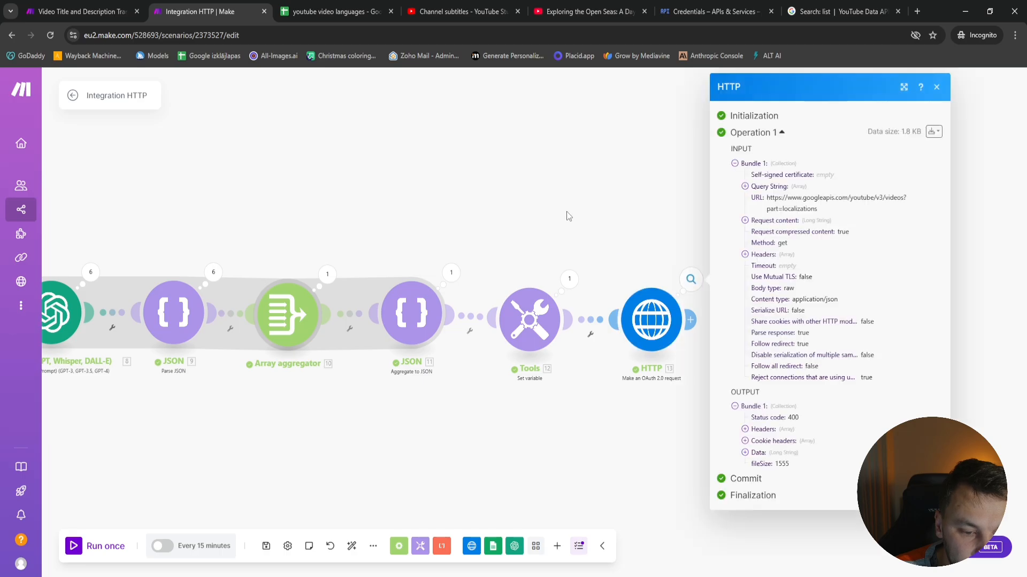
# Set the OAuth 2.0 HTTP module's method to PUT, confirm its settings and run the scenario once
pyautogui.click(623, 313)
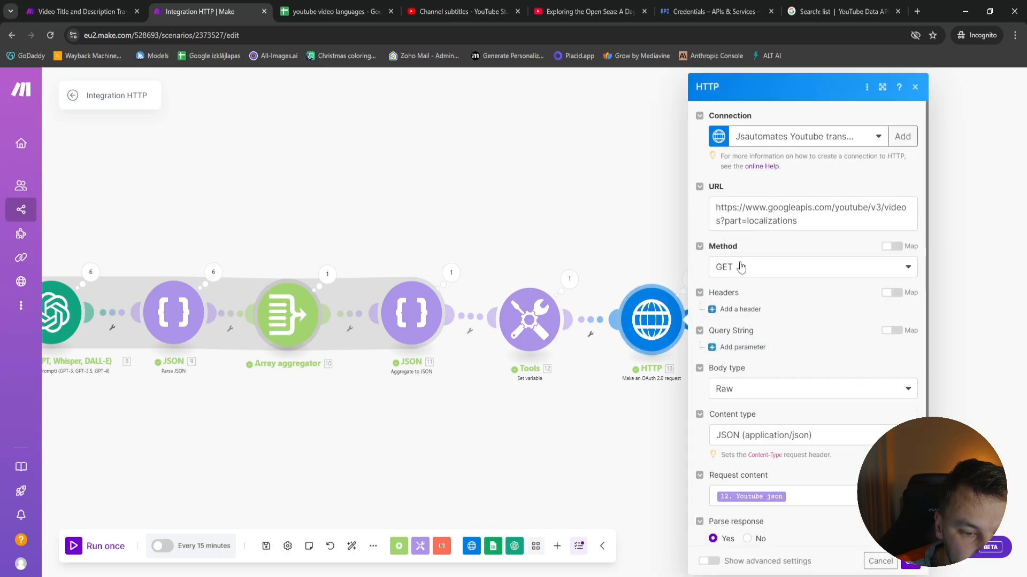
pyautogui.click(788, 267)
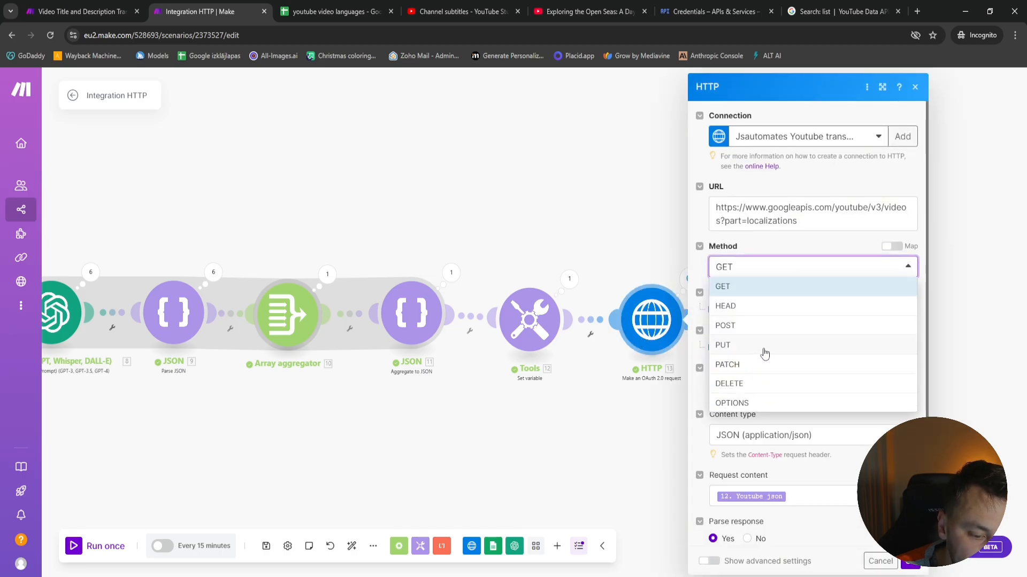
pyautogui.click(764, 353)
pyautogui.click(898, 561)
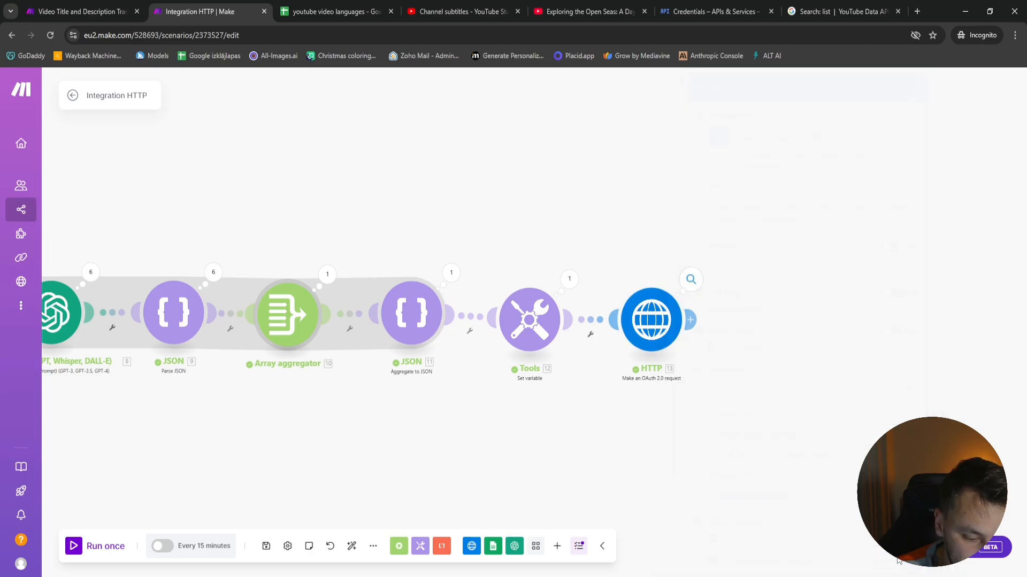
pyautogui.click(76, 546)
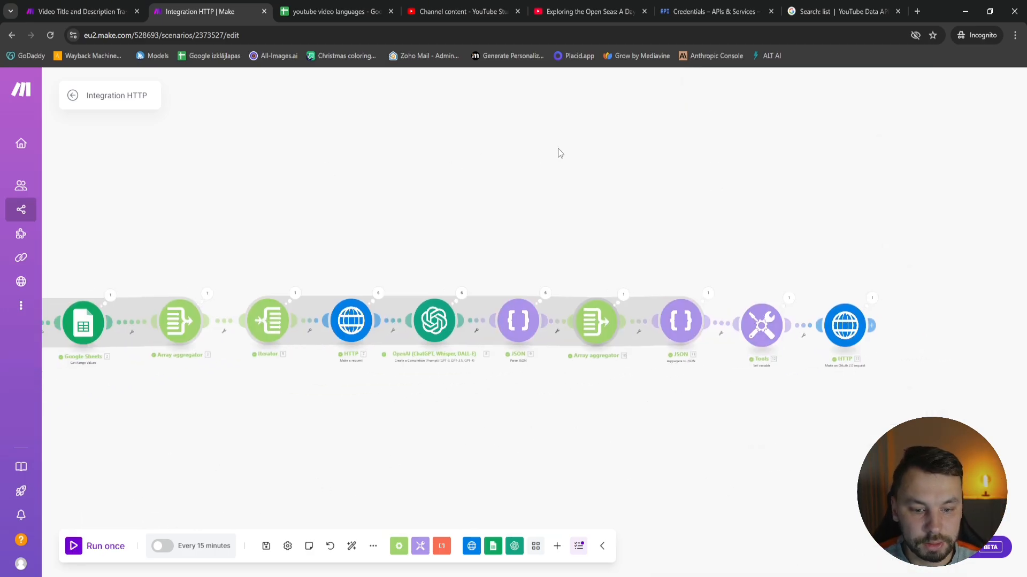
# Examine the OAuth 2.0 HTTP module's output, expanding the returned data and its localizations
pyautogui.click(876, 298)
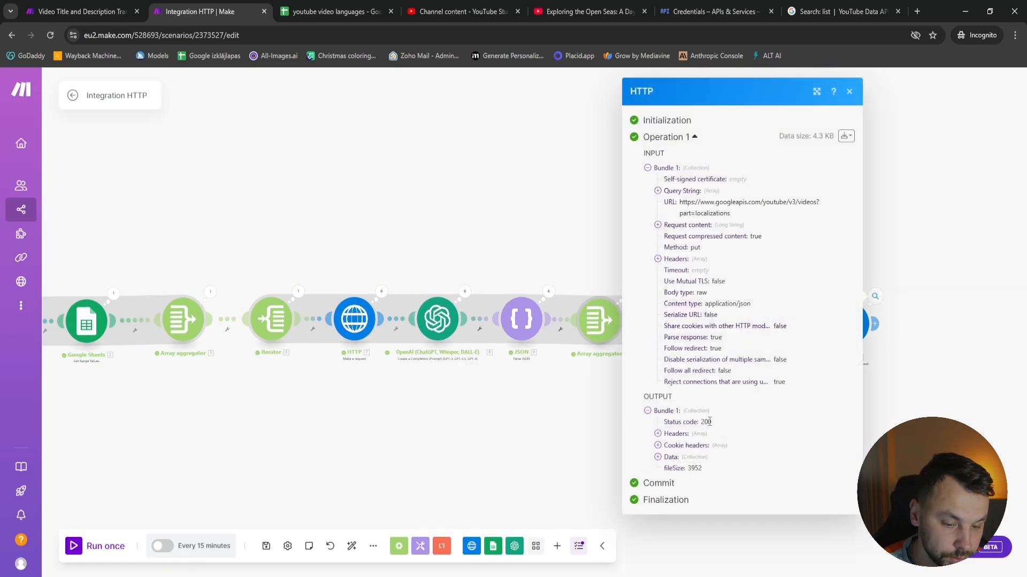
pyautogui.click(665, 458)
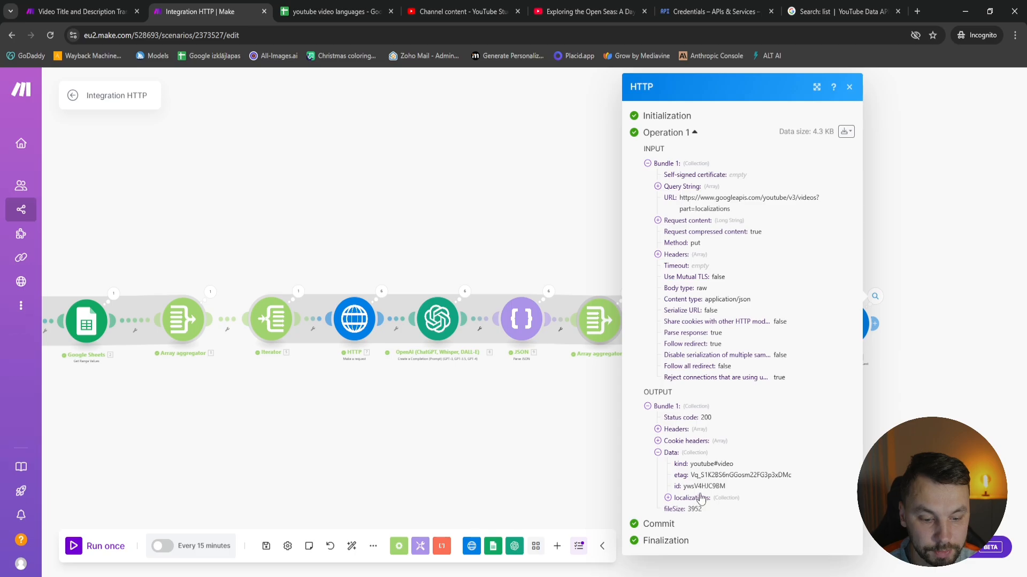
pyautogui.click(700, 499)
pyautogui.scroll(-1, 706, 470)
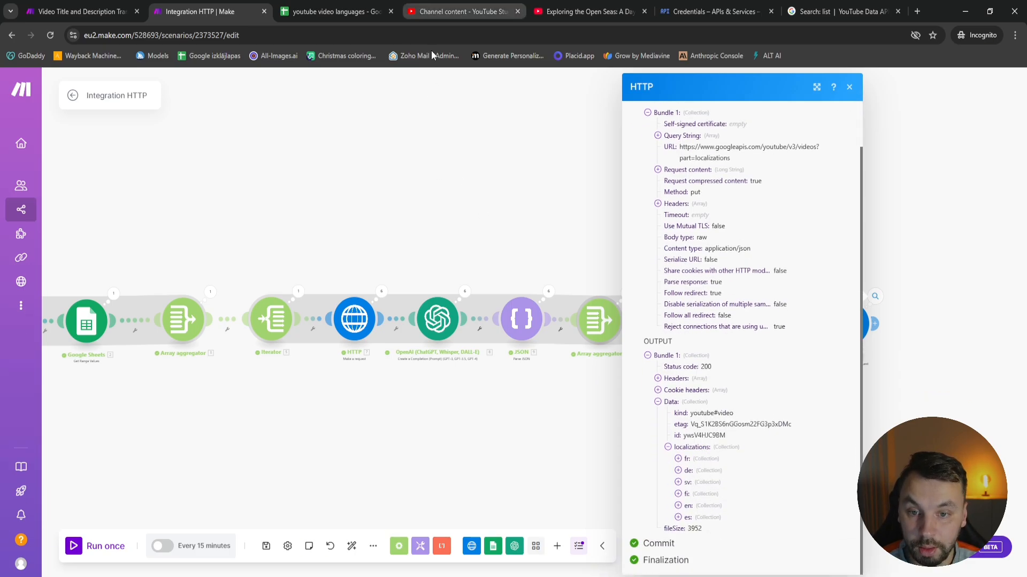
# Switch to YouTube Studio and check the sailing video's subtitle languages and its Swedish title and description translation
pyautogui.click(446, 6)
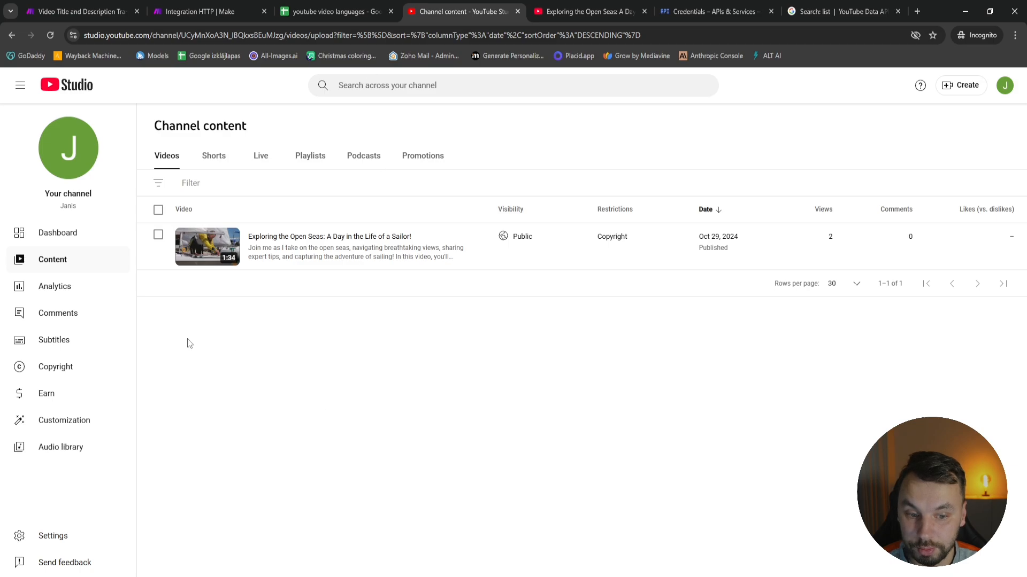
pyautogui.click(60, 340)
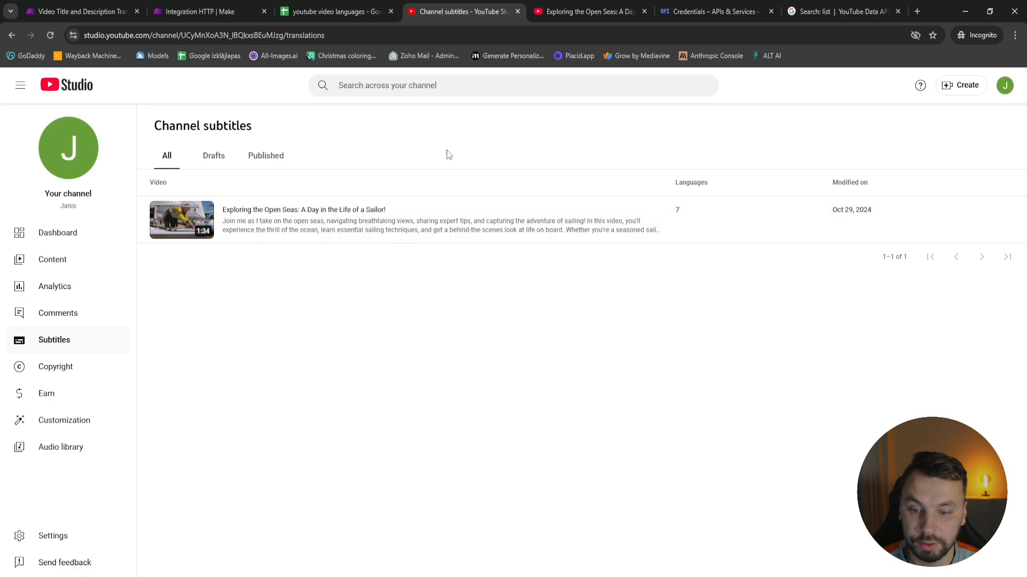
pyautogui.click(425, 216)
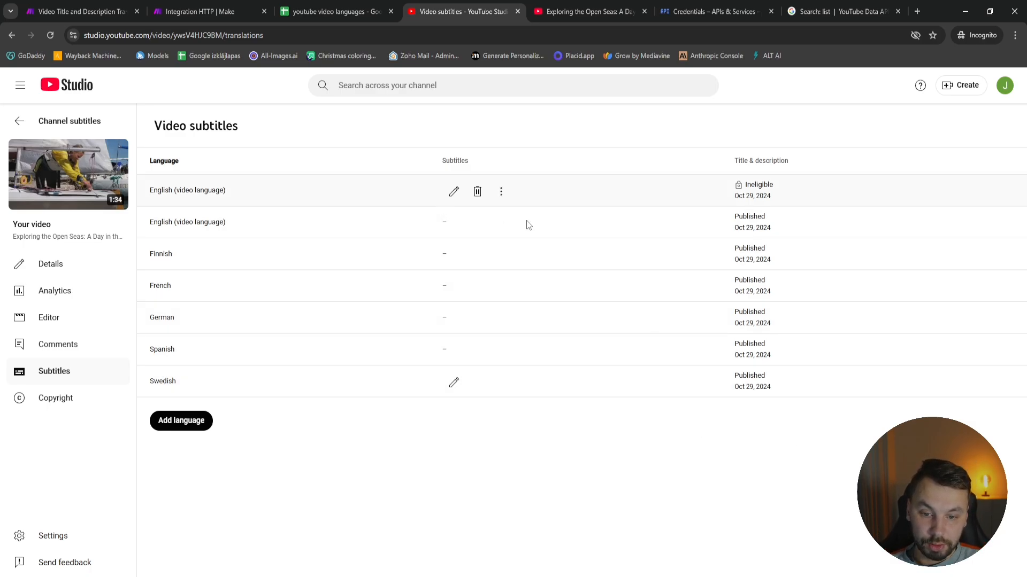
pyautogui.click(455, 385)
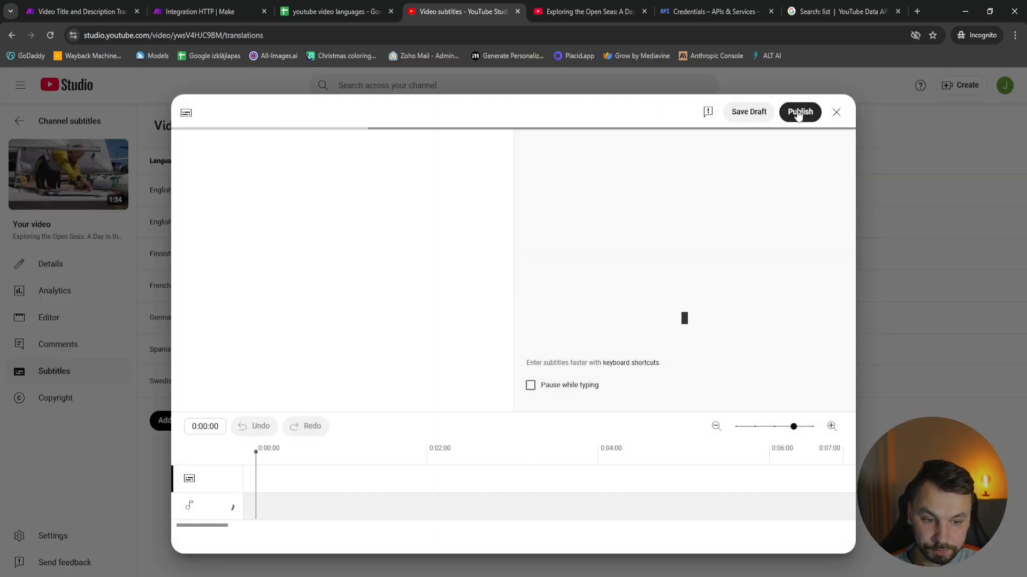
pyautogui.click(836, 112)
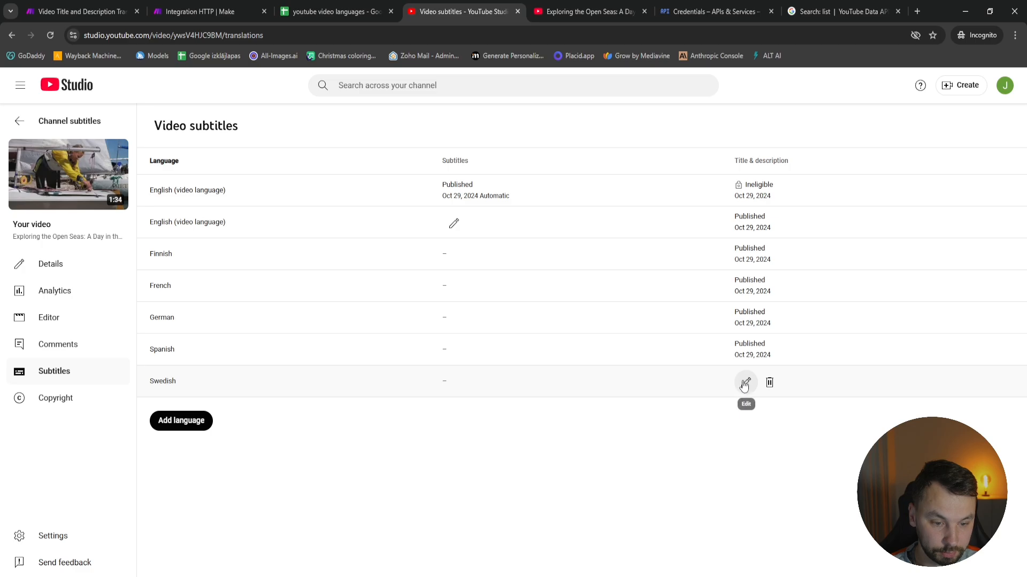
pyautogui.click(745, 383)
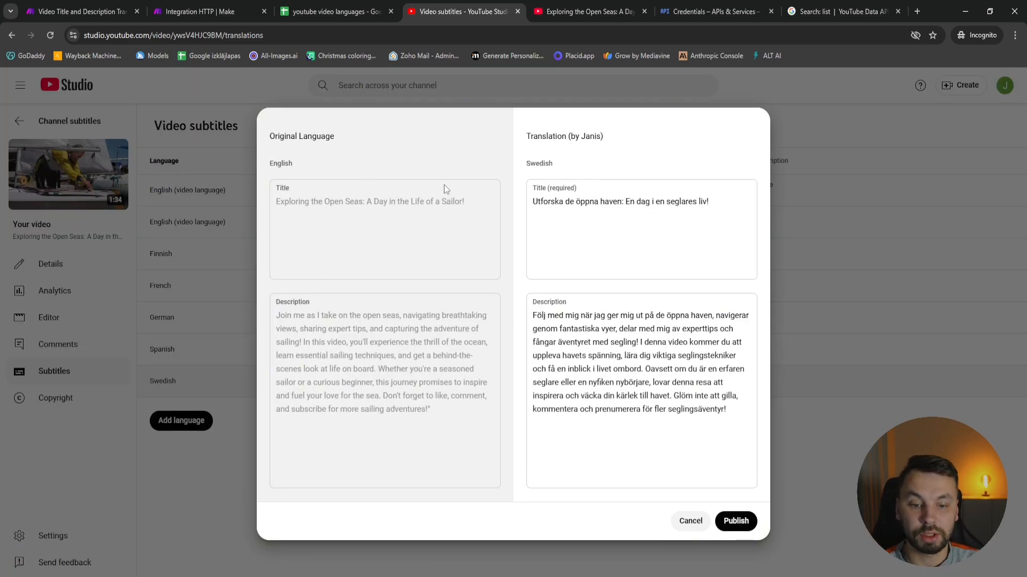
pyautogui.click(689, 522)
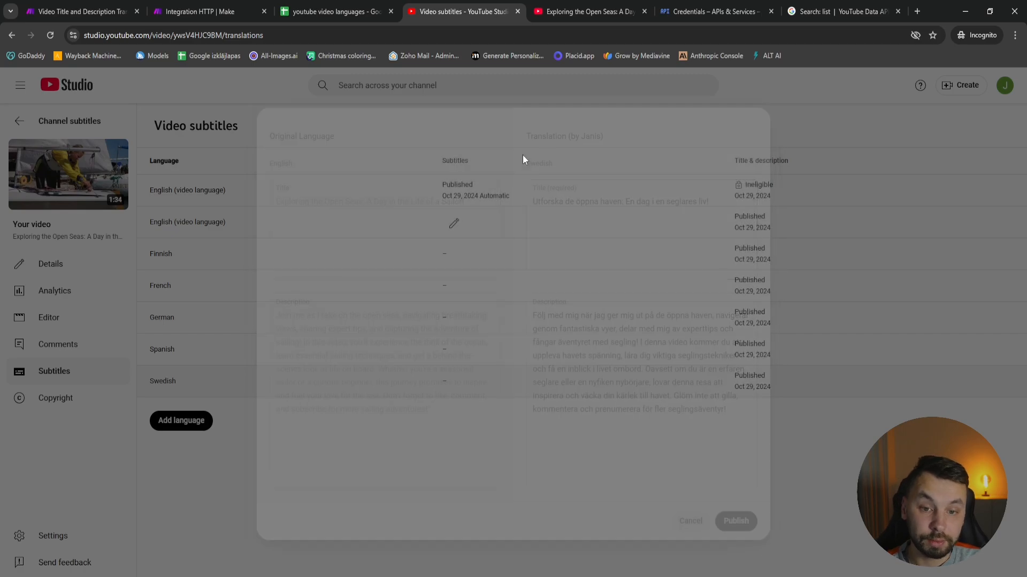
# Switch to the sailing video's YouTube watch page and set the site language to Svenska
pyautogui.click(556, 11)
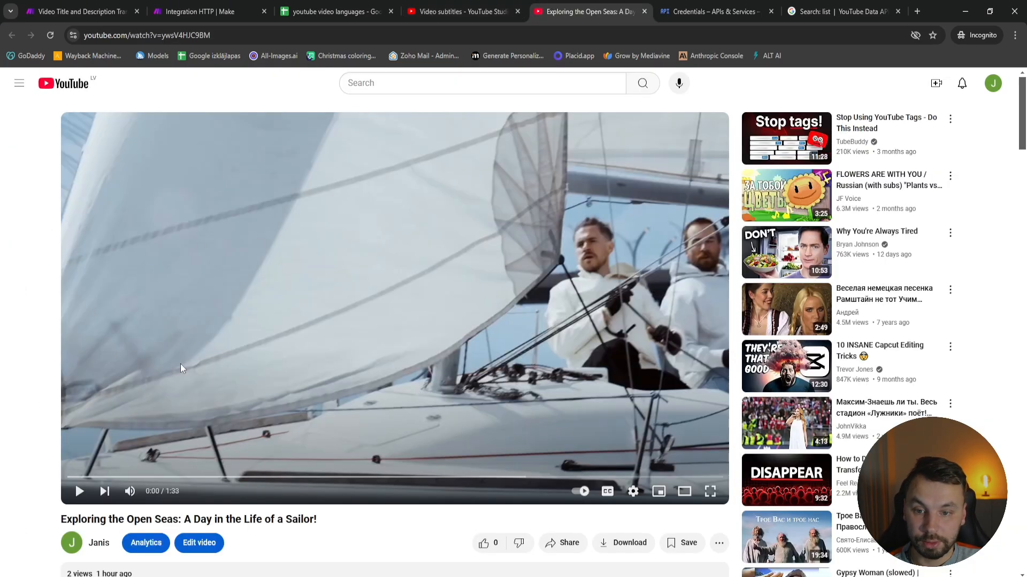
pyautogui.scroll(-5, 20, 410)
pyautogui.scroll(4, 362, 447)
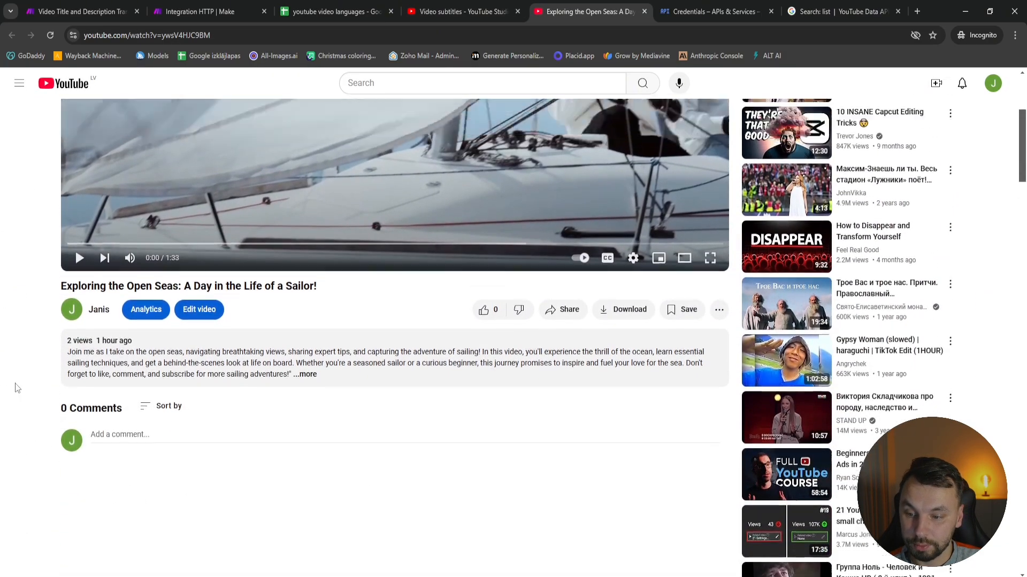
pyautogui.click(994, 86)
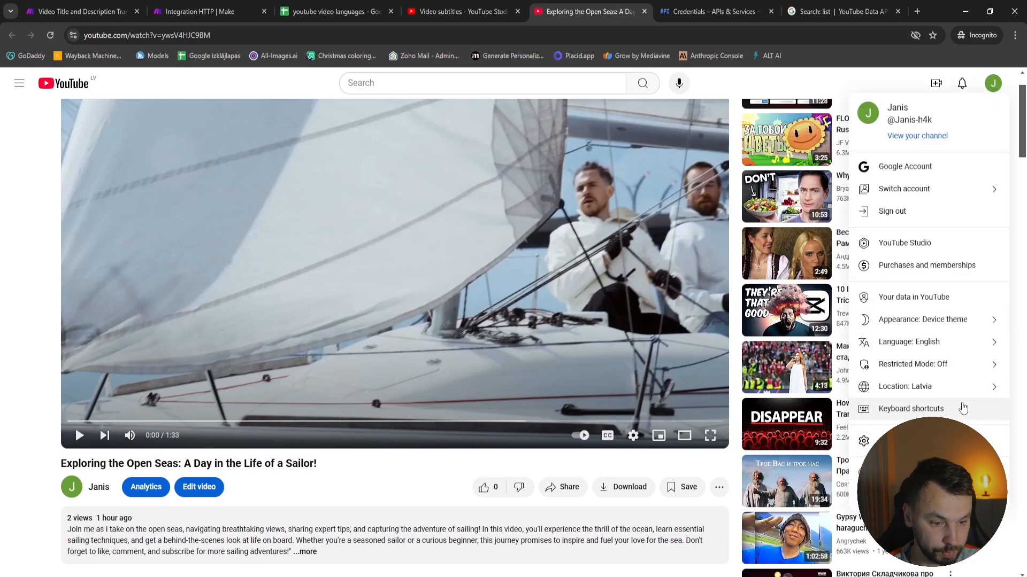
pyautogui.click(956, 348)
pyautogui.scroll(-9, 888, 342)
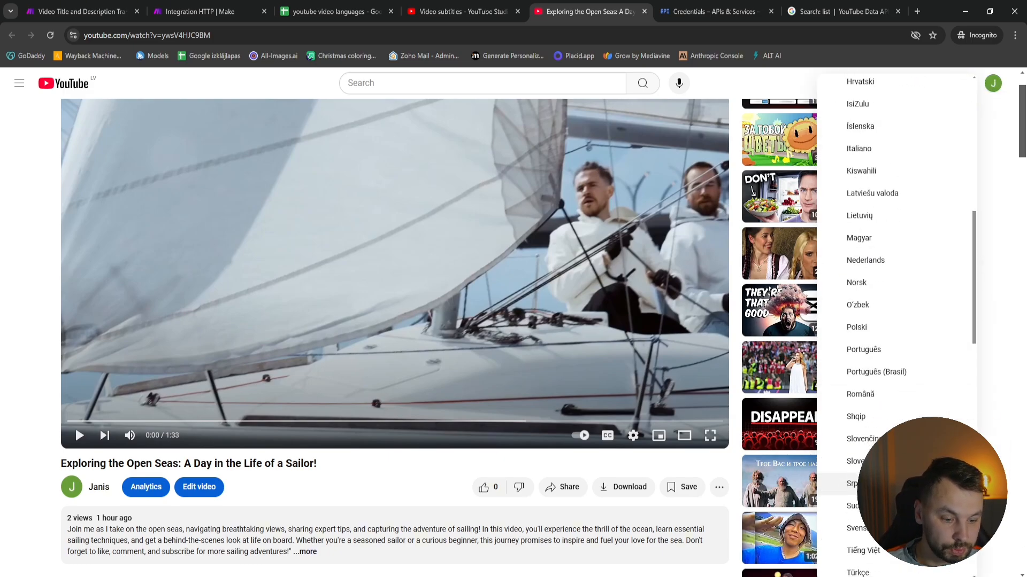
pyautogui.scroll(-15, 882, 481)
pyautogui.scroll(9, 903, 374)
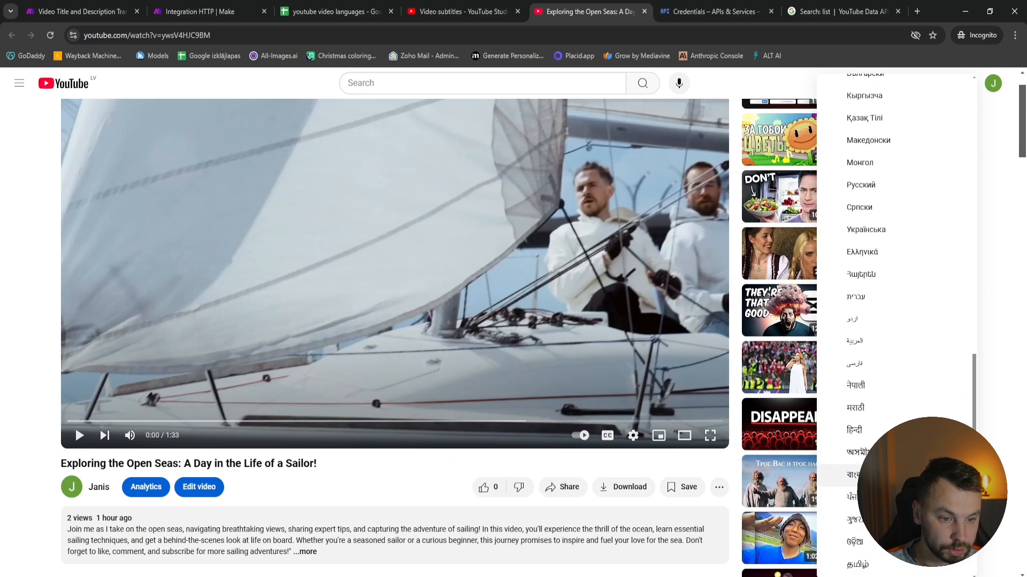
pyautogui.scroll(5, 904, 263)
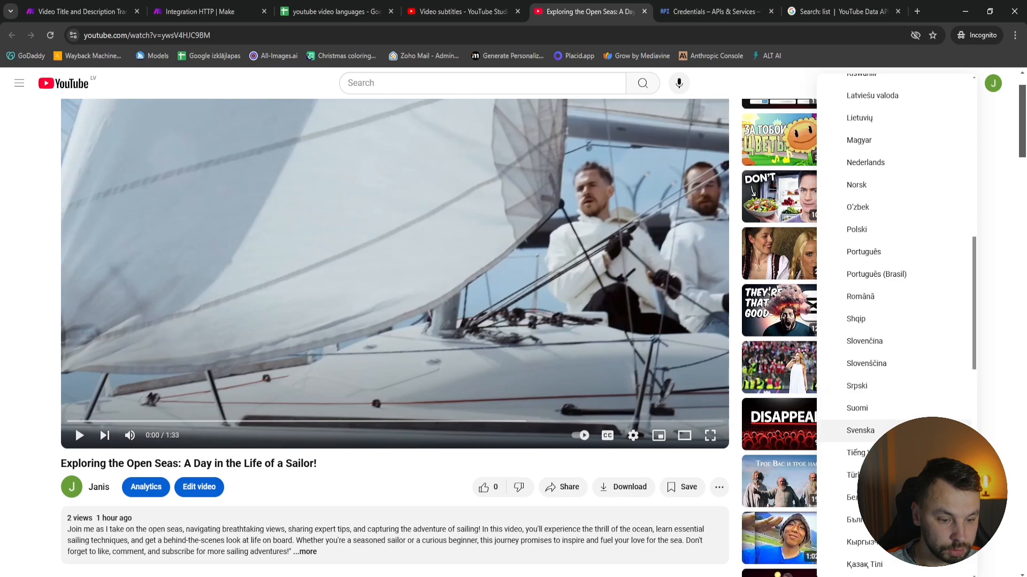
pyautogui.click(898, 430)
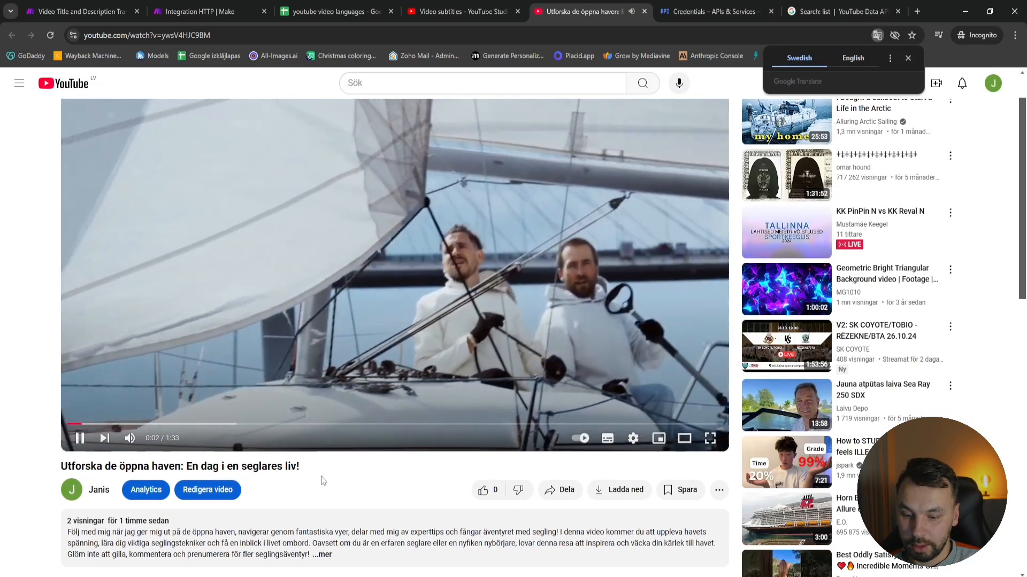
# Check the video's Swedish title on the watch page and expand its description to read the translation
pyautogui.moveTo(302, 468); pyautogui.dragTo(56, 471)
pyautogui.scroll(-3, 56, 471)
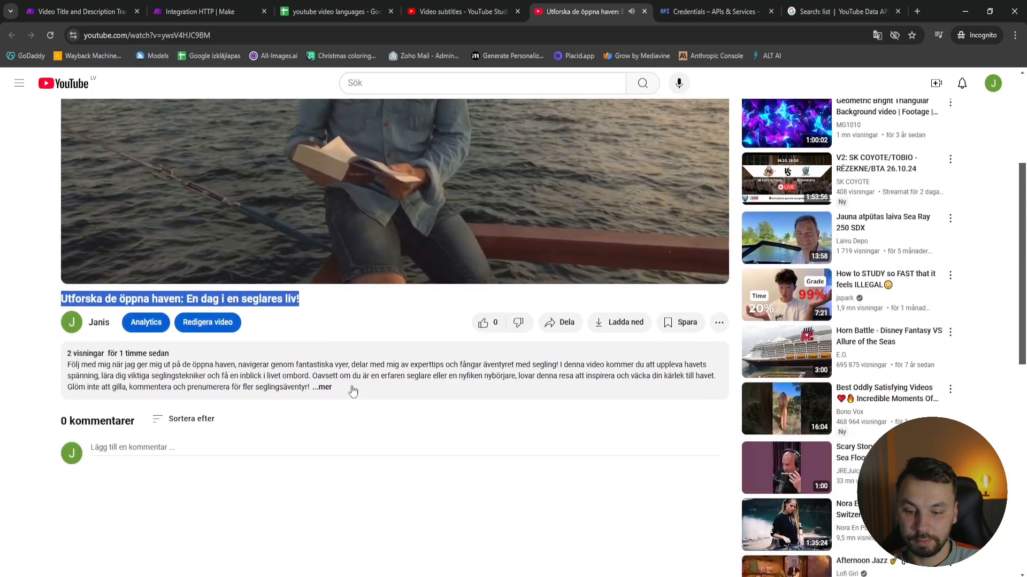
pyautogui.click(80, 394)
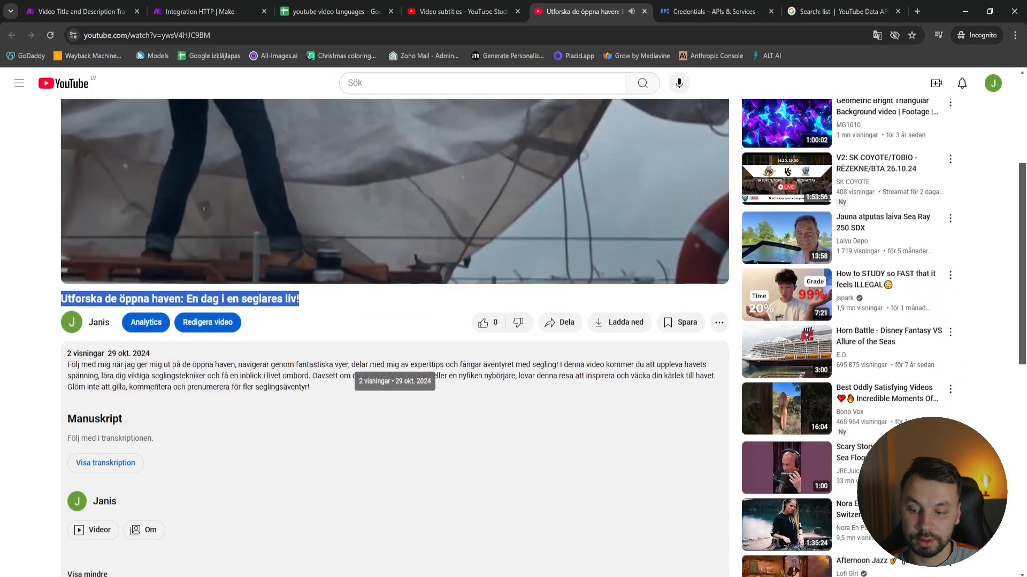
pyautogui.click(306, 305)
pyautogui.moveTo(305, 305); pyautogui.dragTo(57, 300)
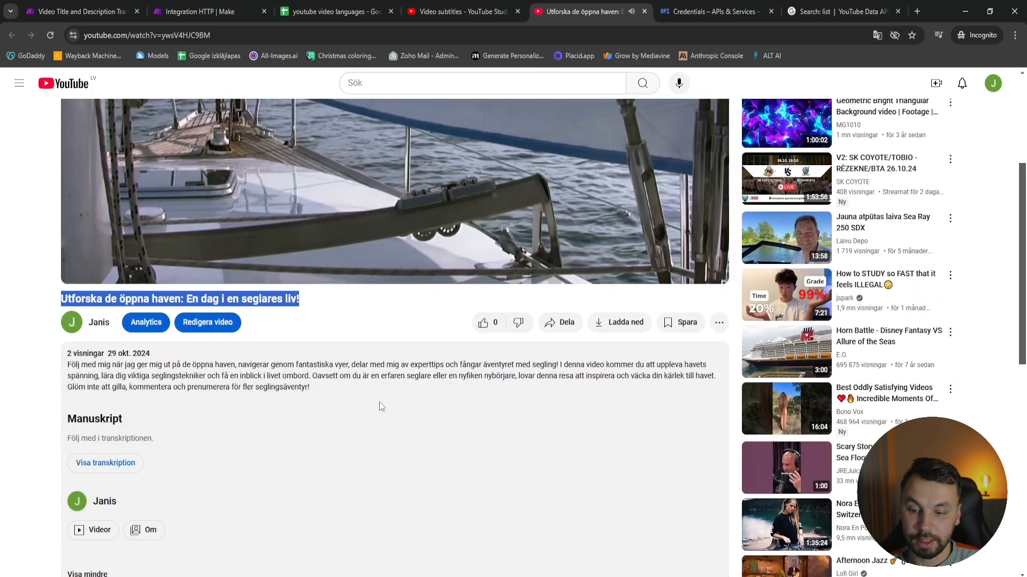
pyautogui.moveTo(345, 395); pyautogui.dragTo(11, 379)
pyautogui.click(377, 391)
# Pause the sailing video and review the translated description text below it
pyautogui.scroll(4, 430, 432)
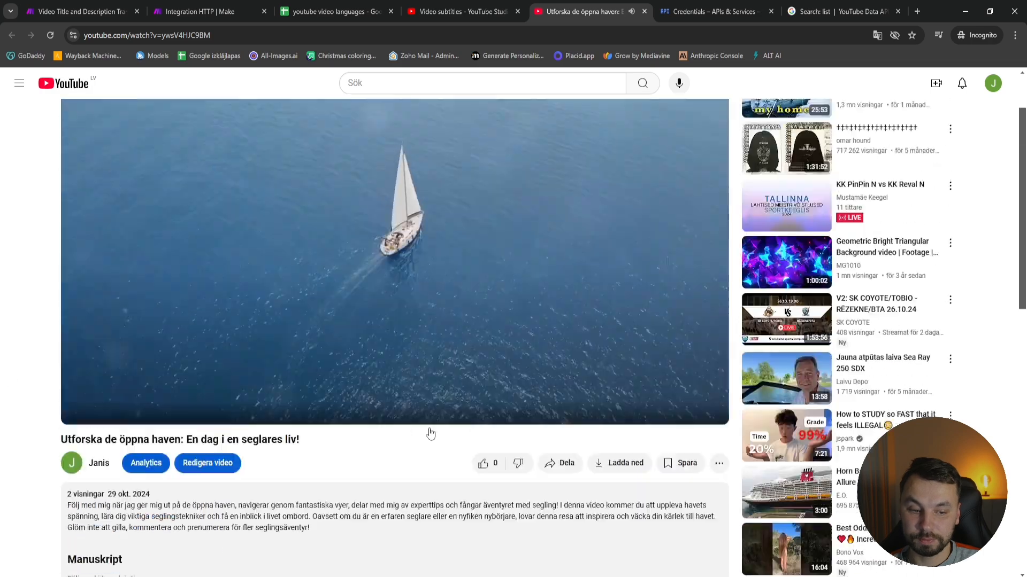
pyautogui.scroll(-3, 481, 381)
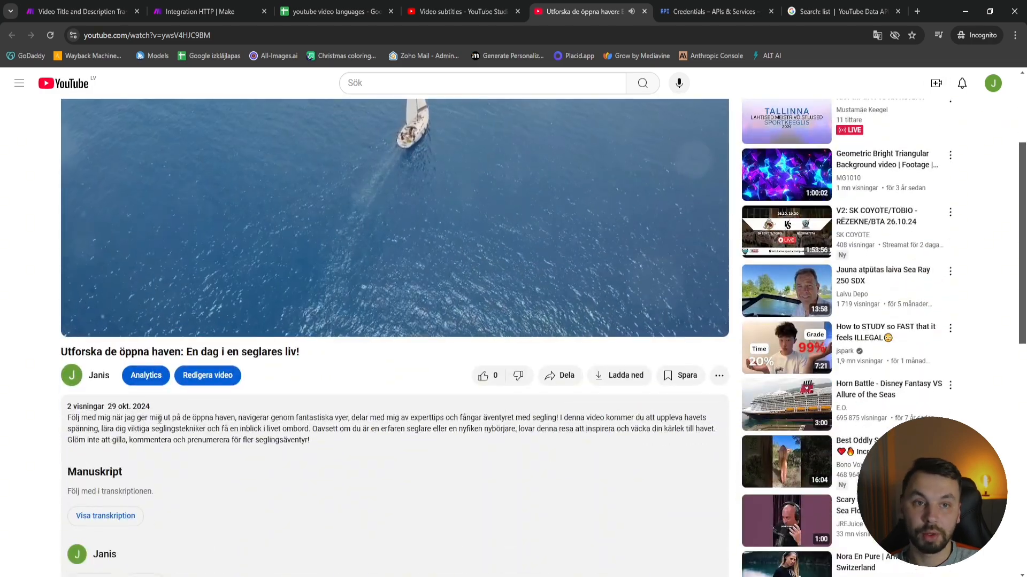
pyautogui.moveTo(345, 444); pyautogui.dragTo(64, 420)
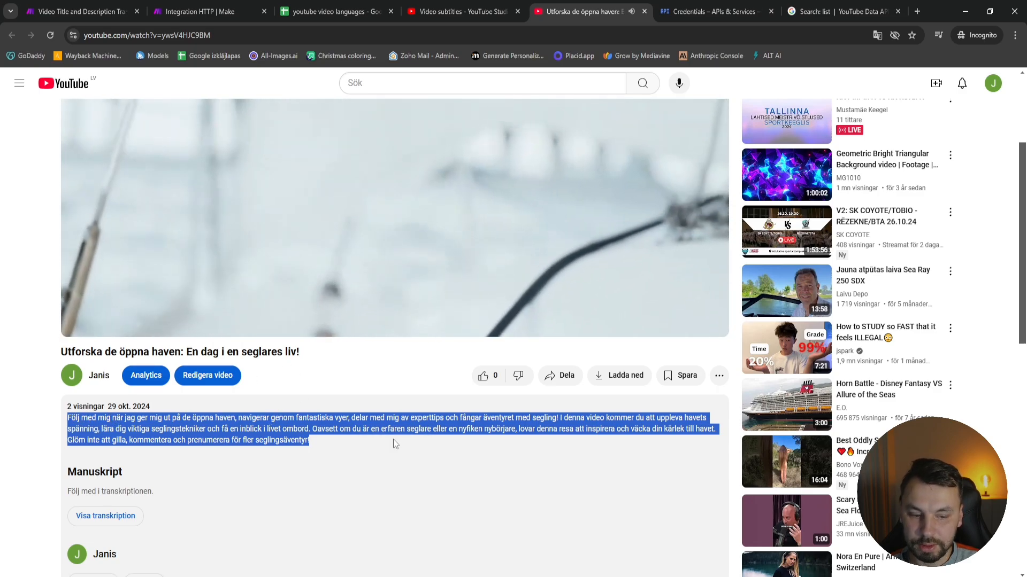
pyautogui.scroll(3, 374, 439)
pyautogui.click(79, 491)
pyautogui.scroll(-3, 401, 440)
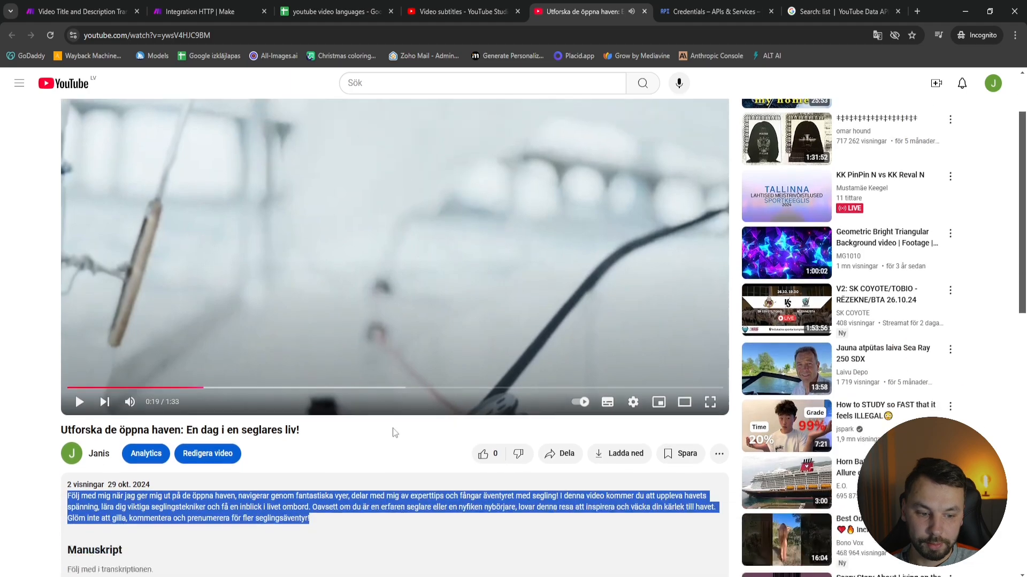
pyautogui.click(385, 474)
pyautogui.moveTo(424, 445); pyautogui.dragTo(234, 430)
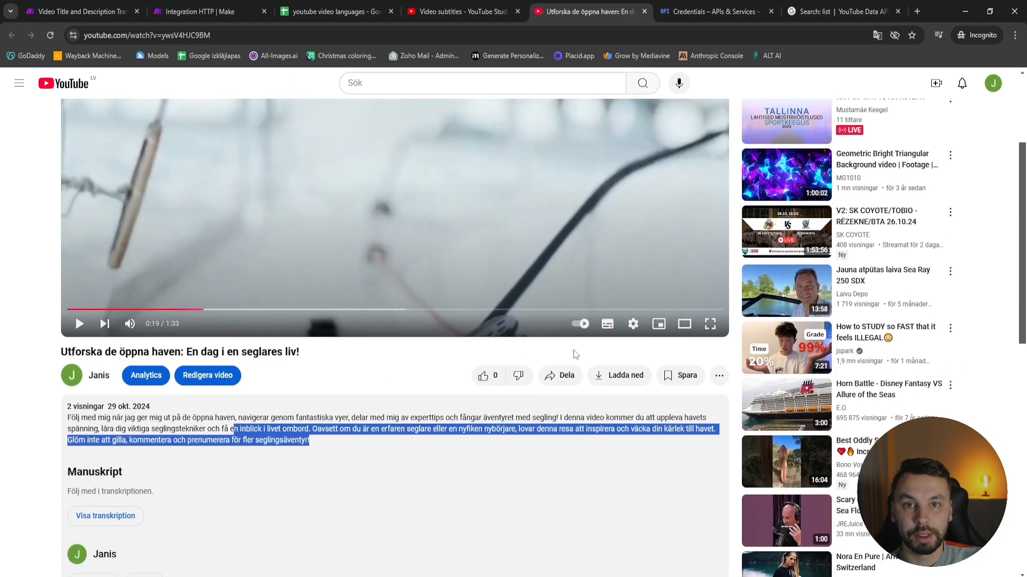
# Check the language list in the youtube video languages spreadsheet, and return to the first modules of the Make scenario
pyautogui.click(374, 10)
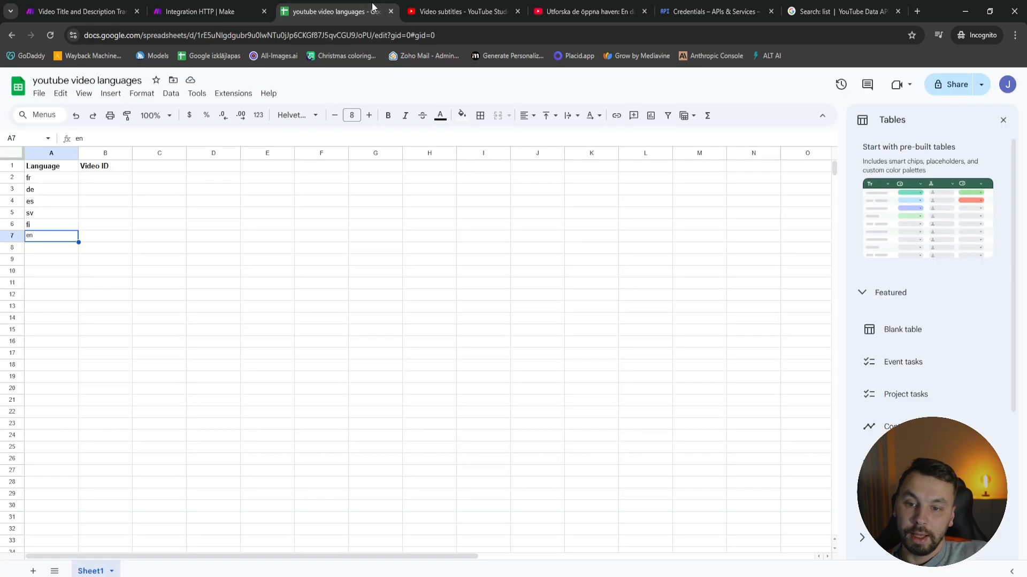
pyautogui.click(192, 10)
pyautogui.click(222, 208)
pyautogui.moveTo(222, 209); pyautogui.dragTo(581, 204)
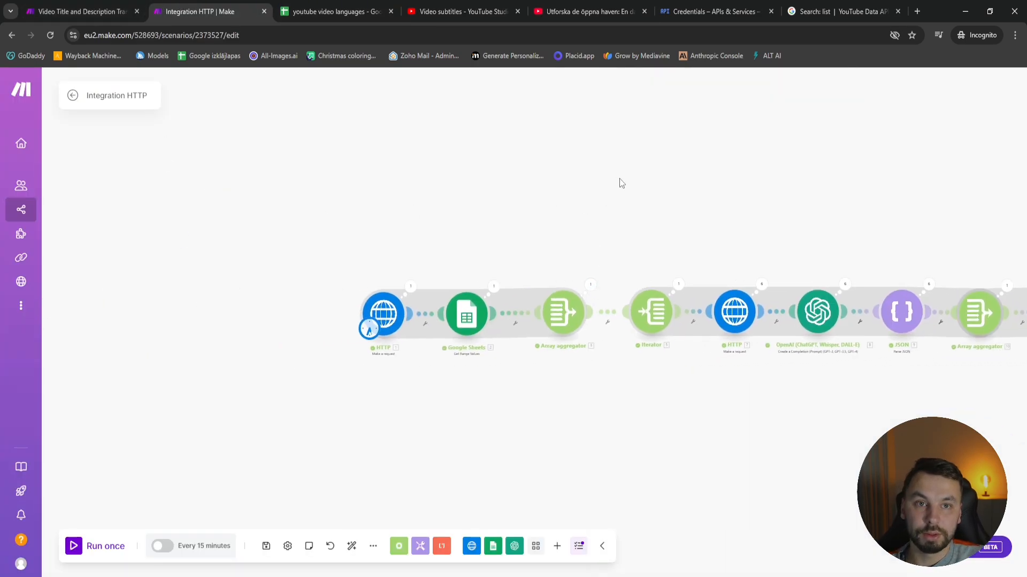
# Switch to YouTube Studio, open the sailing video's details page and select the video ID in its address
pyautogui.click(584, 11)
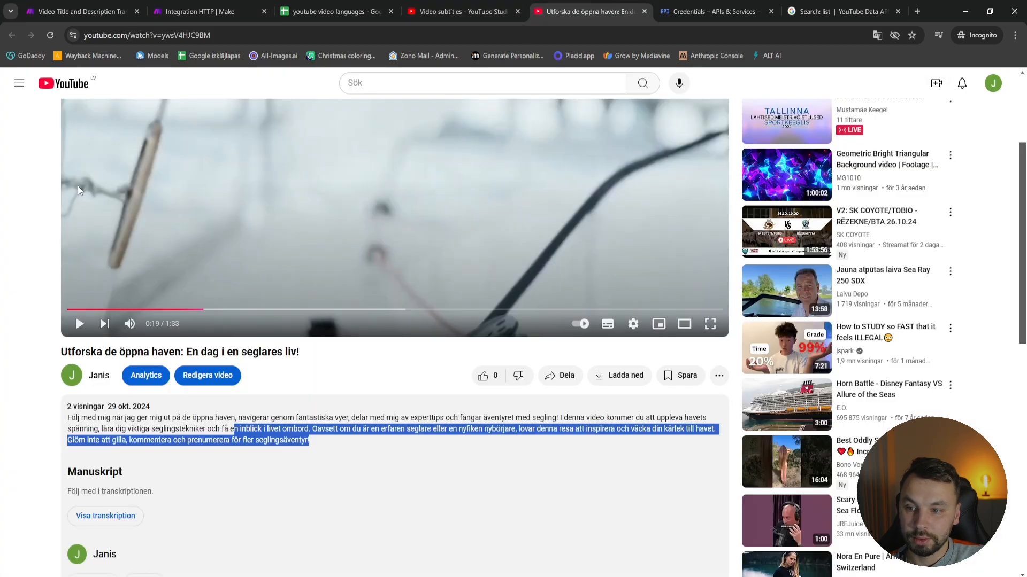
pyautogui.click(465, 11)
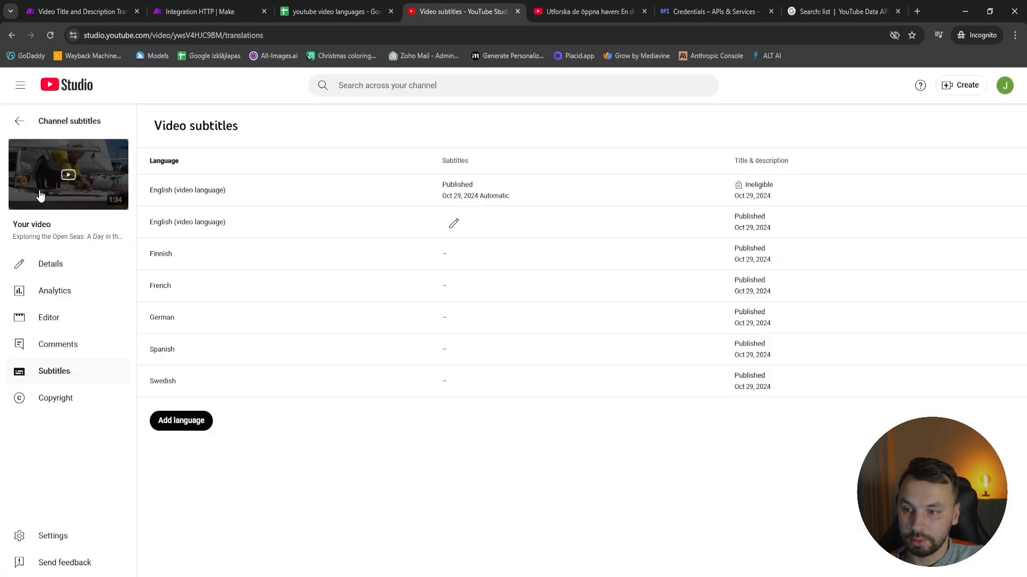
pyautogui.click(18, 122)
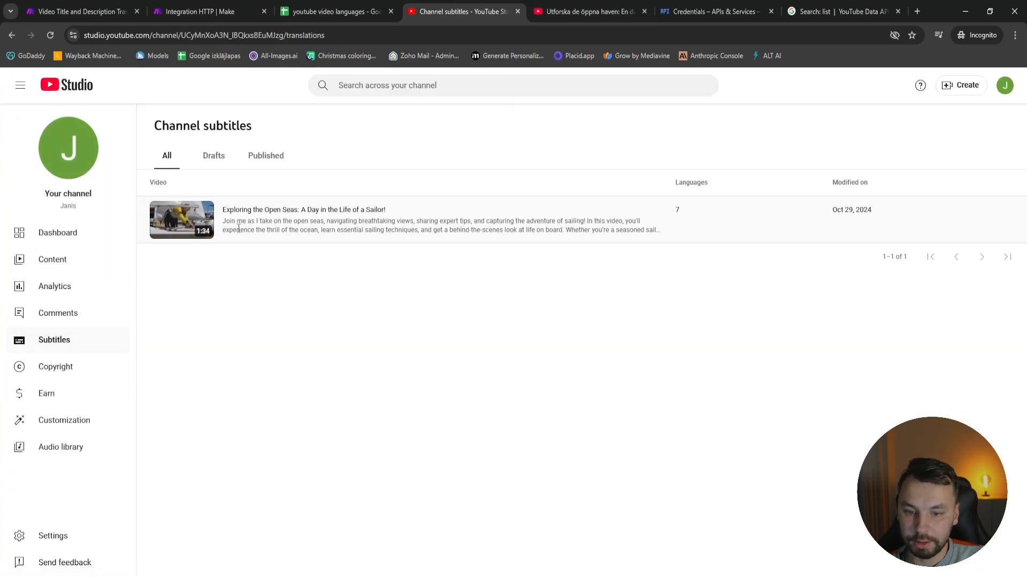
pyautogui.click(75, 262)
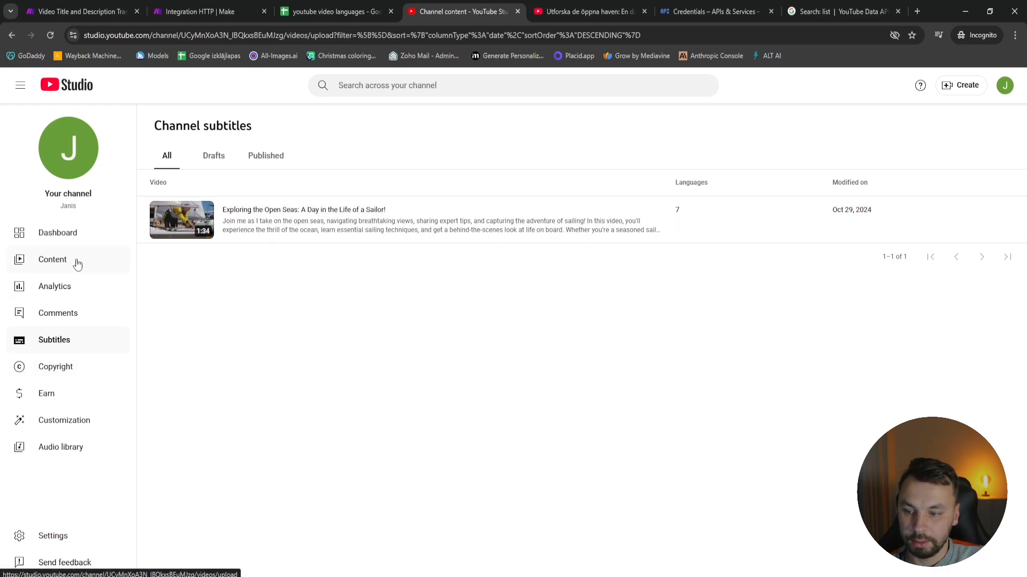
pyautogui.click(254, 258)
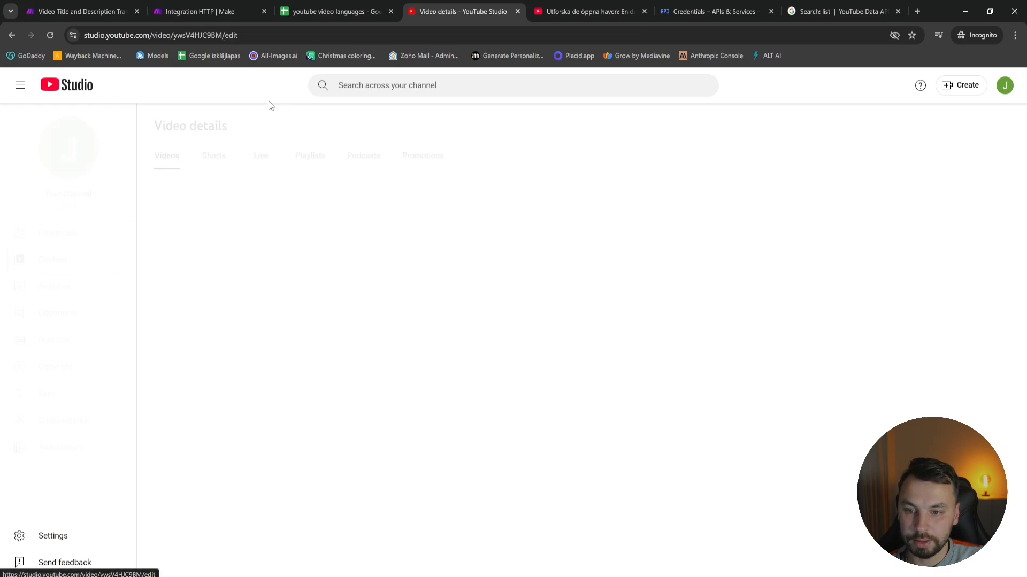
pyautogui.moveTo(174, 34); pyautogui.dragTo(223, 34)
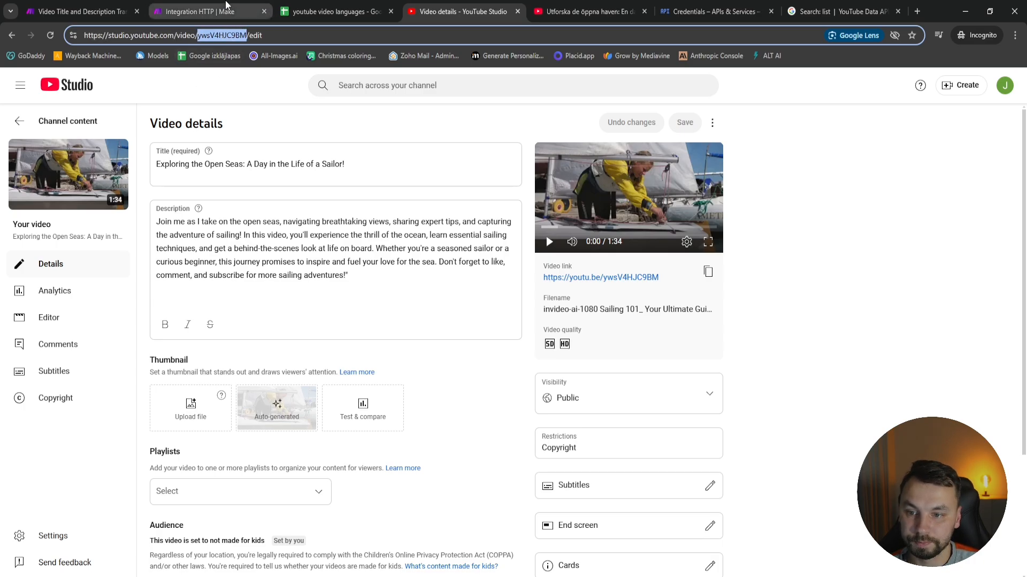
# Return to the Make scenario and detach its first HTTP module, making the Google Sheets module the scenario's starting point
pyautogui.click(200, 11)
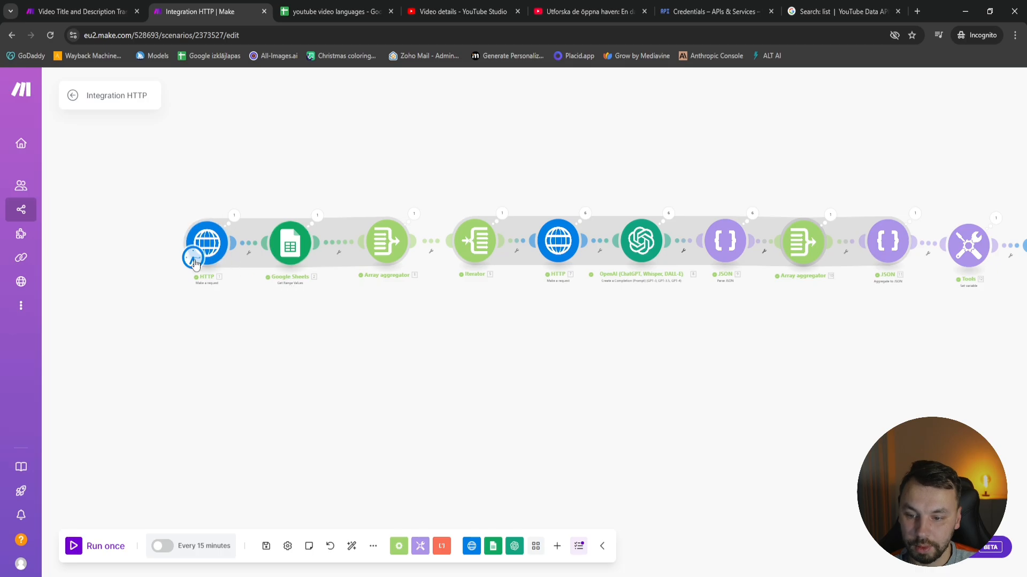
pyautogui.click(249, 251)
pyautogui.click(284, 274)
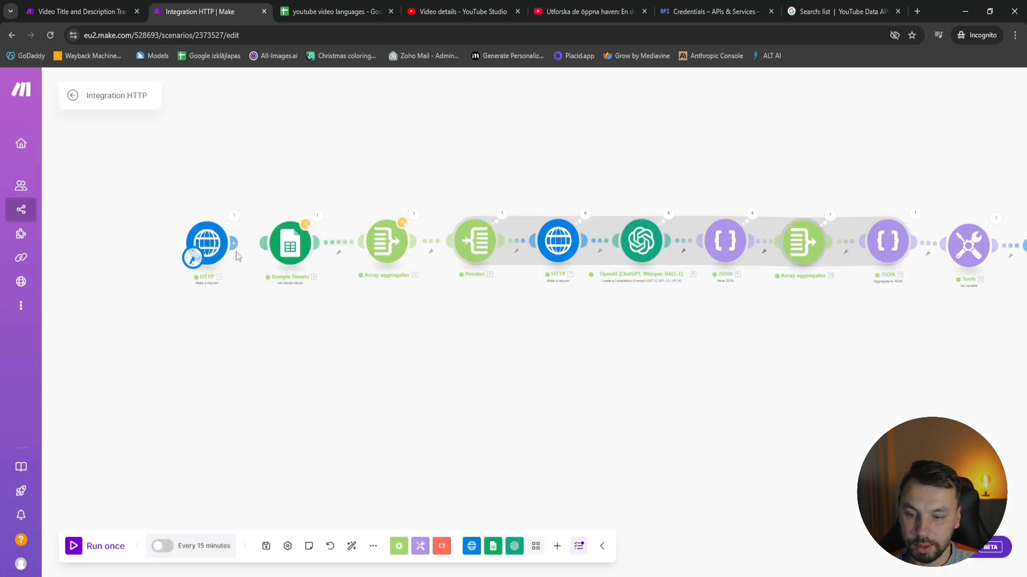
pyautogui.moveTo(216, 259); pyautogui.dragTo(279, 261)
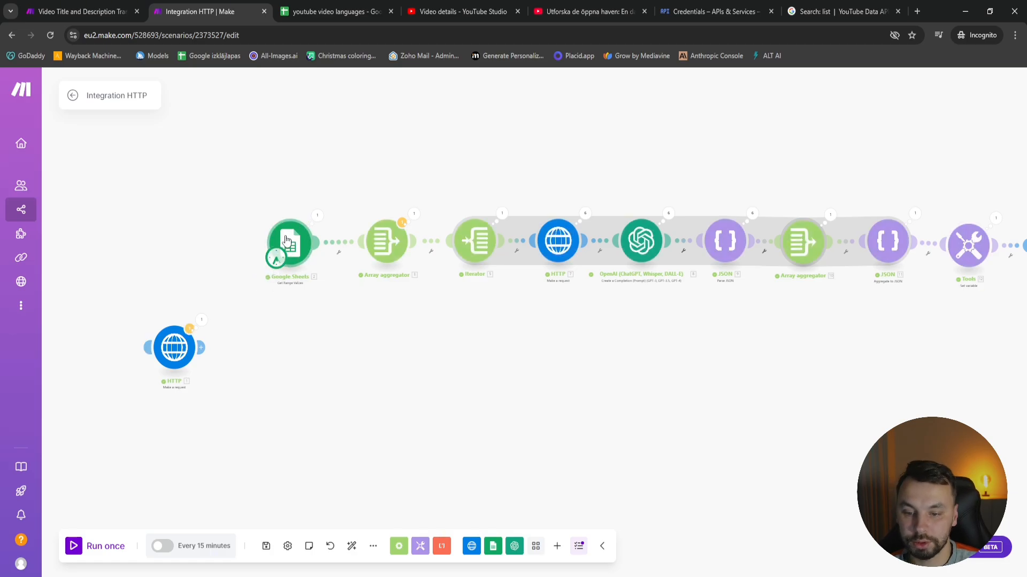
# Set the Google Sheets module's range to A2:B7 and run that module on its own
pyautogui.click(287, 242)
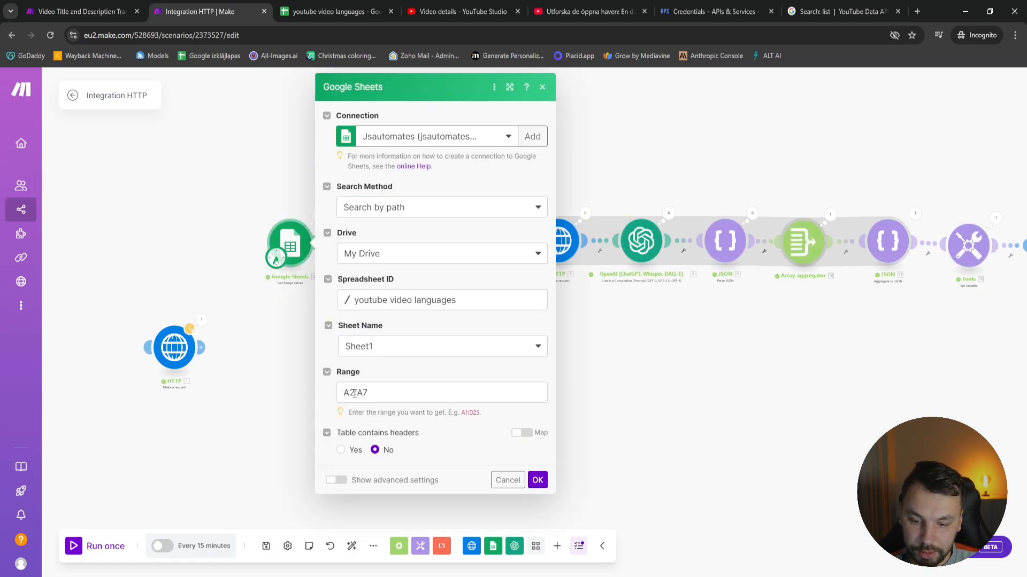
pyautogui.click(362, 394)
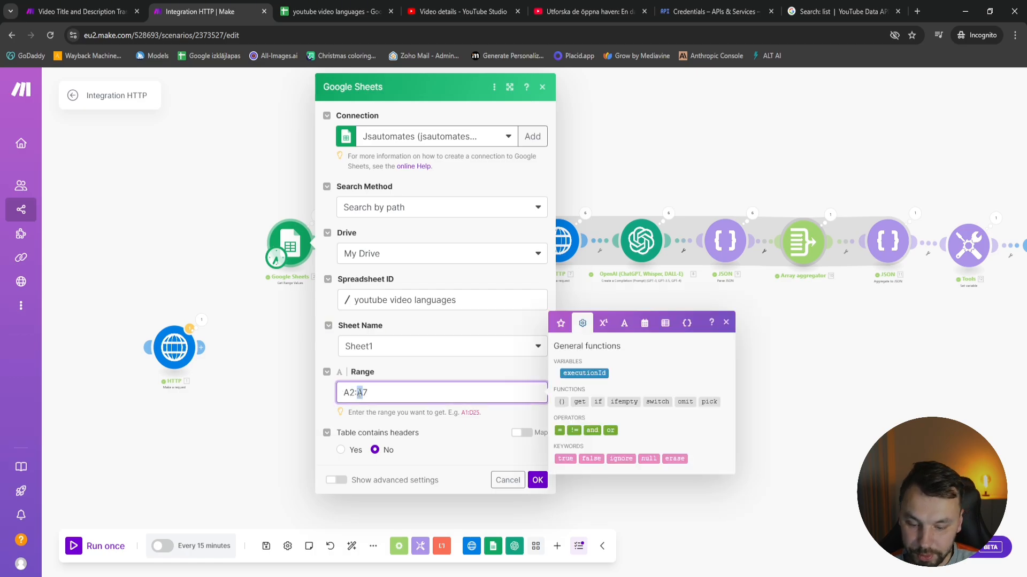
pyautogui.click(537, 480)
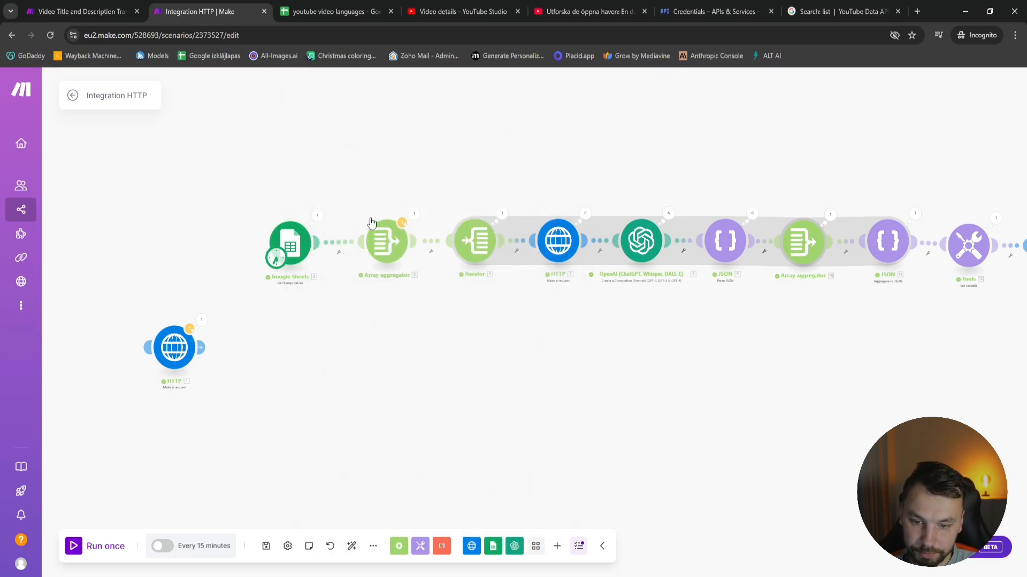
pyautogui.click(408, 233)
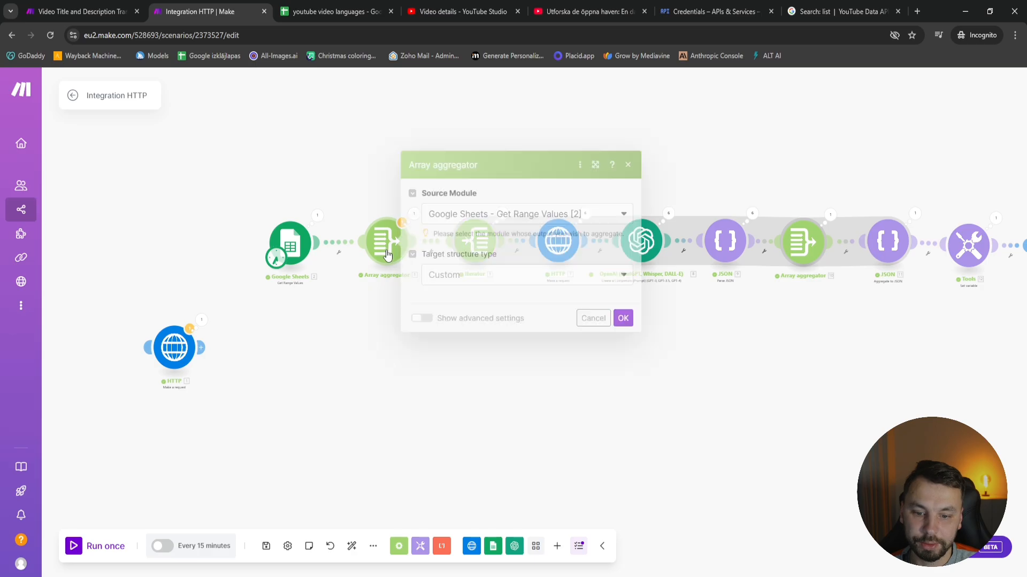
pyautogui.rightClick(293, 252)
pyautogui.click(345, 283)
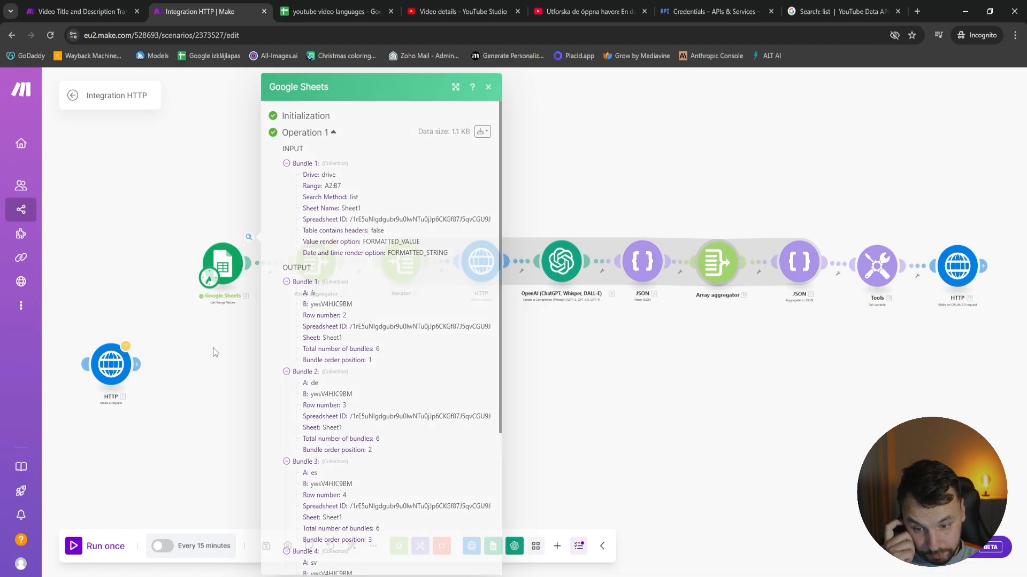
pyautogui.click(214, 347)
# Add column B alongside column A to the aggregated fields of the array aggregator after Google Sheets
pyautogui.click(313, 262)
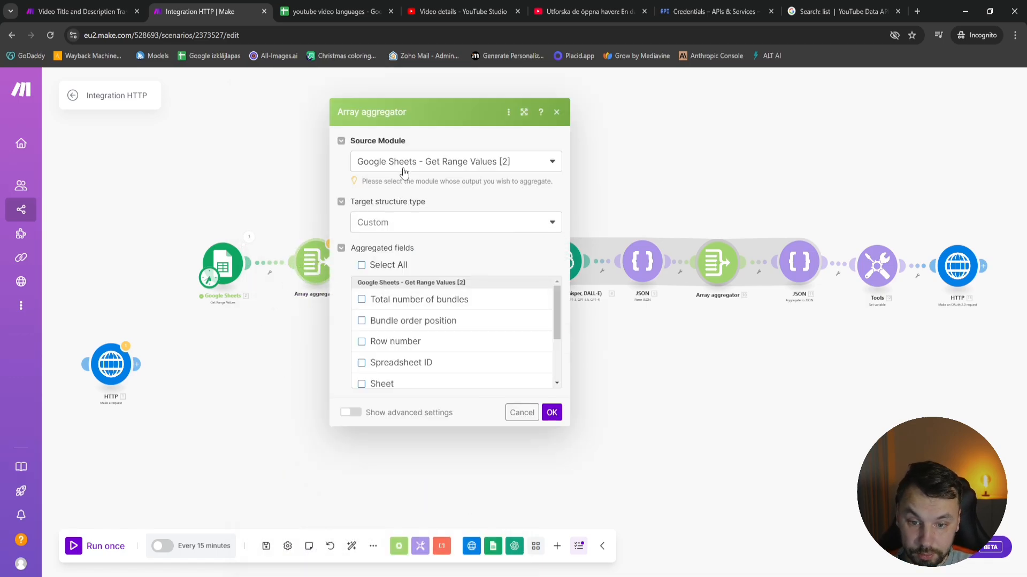
pyautogui.click(404, 163)
pyautogui.click(415, 182)
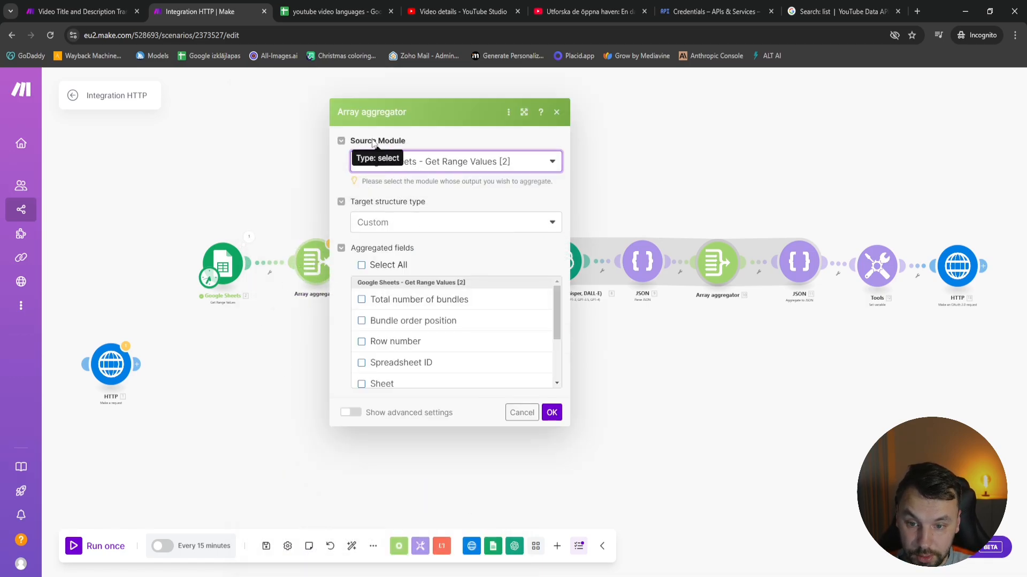
pyautogui.scroll(-3, 423, 331)
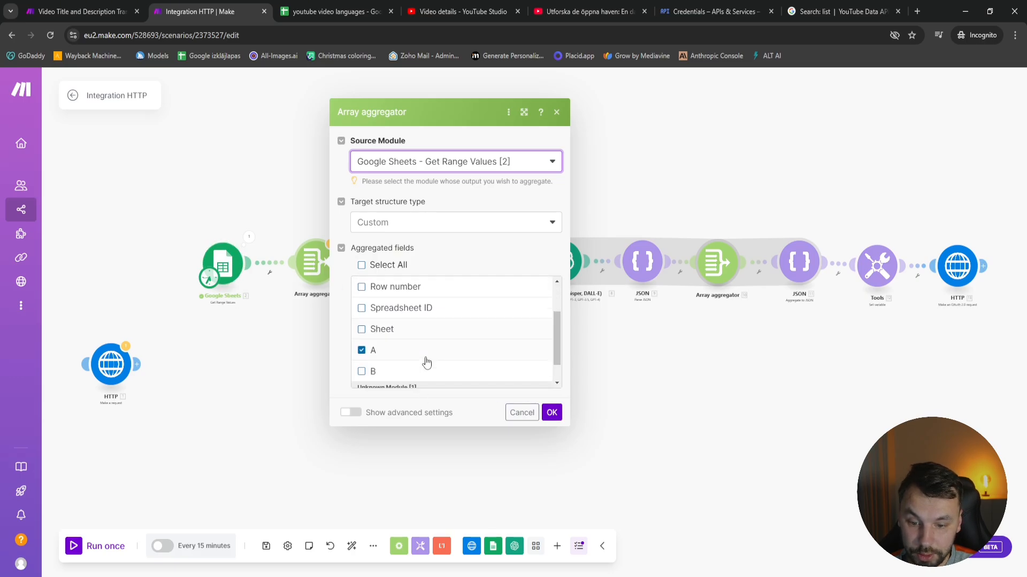
pyautogui.click(367, 352)
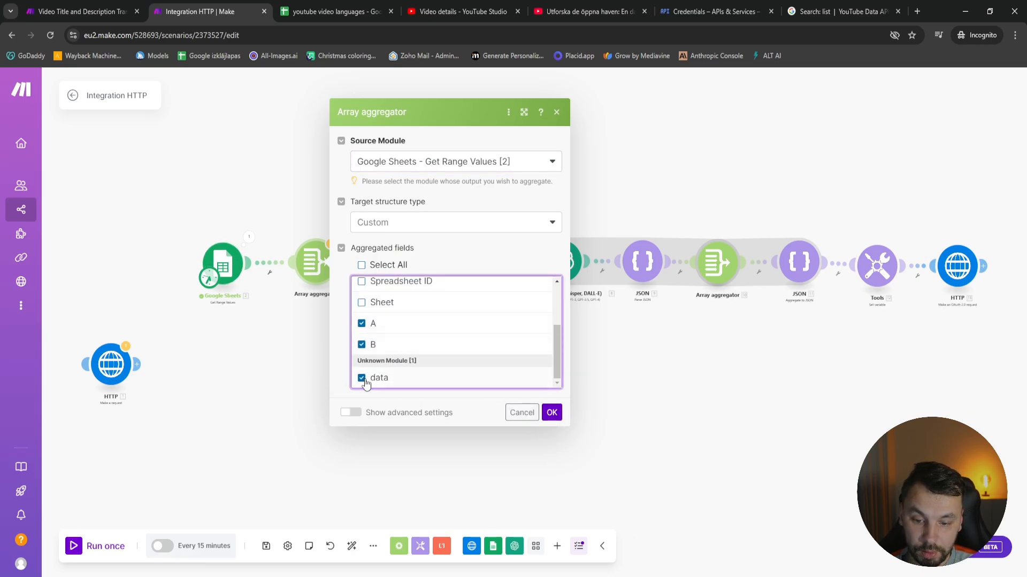
pyautogui.click(552, 413)
# Move the detached HTTP module slightly upward, keeping it separate from the main scenario chain
pyautogui.scroll(3, 333, 299)
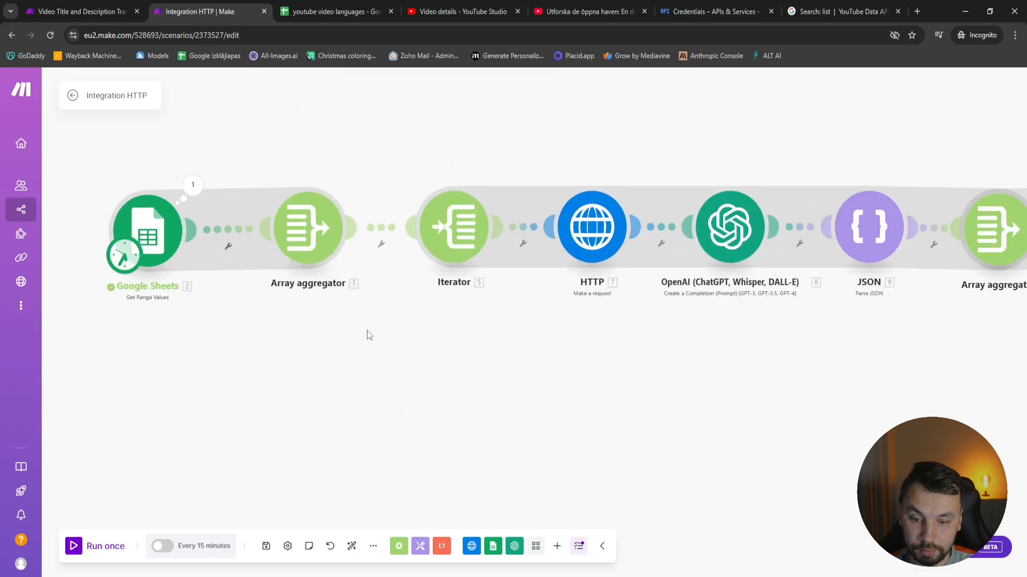
pyautogui.scroll(-3, 406, 361)
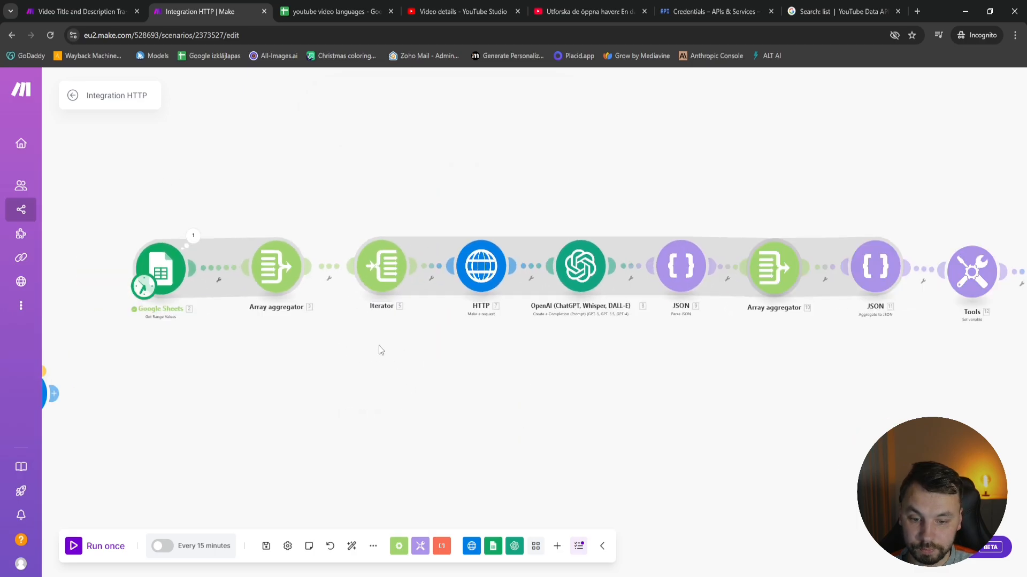
pyautogui.moveTo(185, 429); pyautogui.dragTo(388, 410)
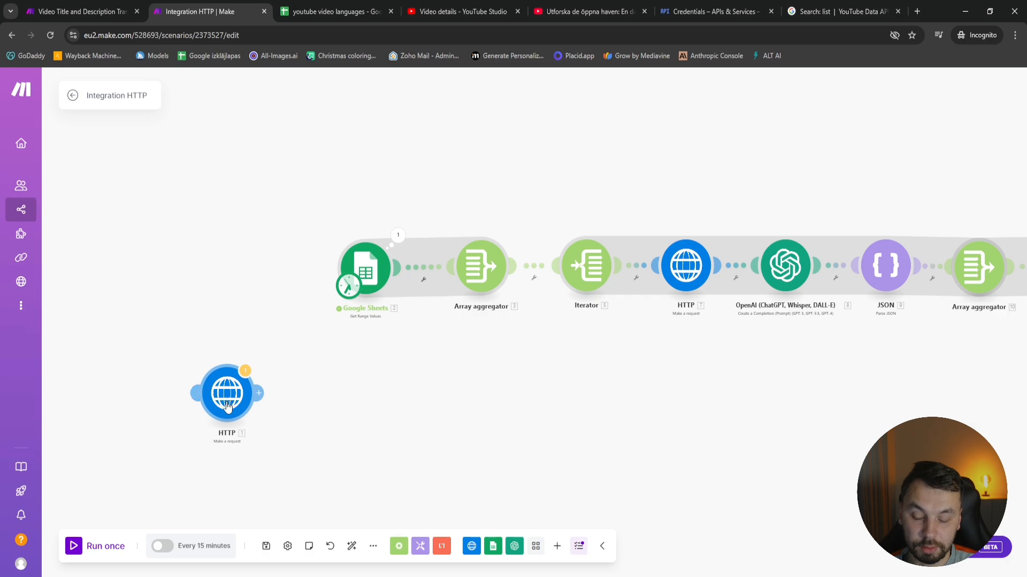
pyautogui.moveTo(225, 406); pyautogui.dragTo(222, 370)
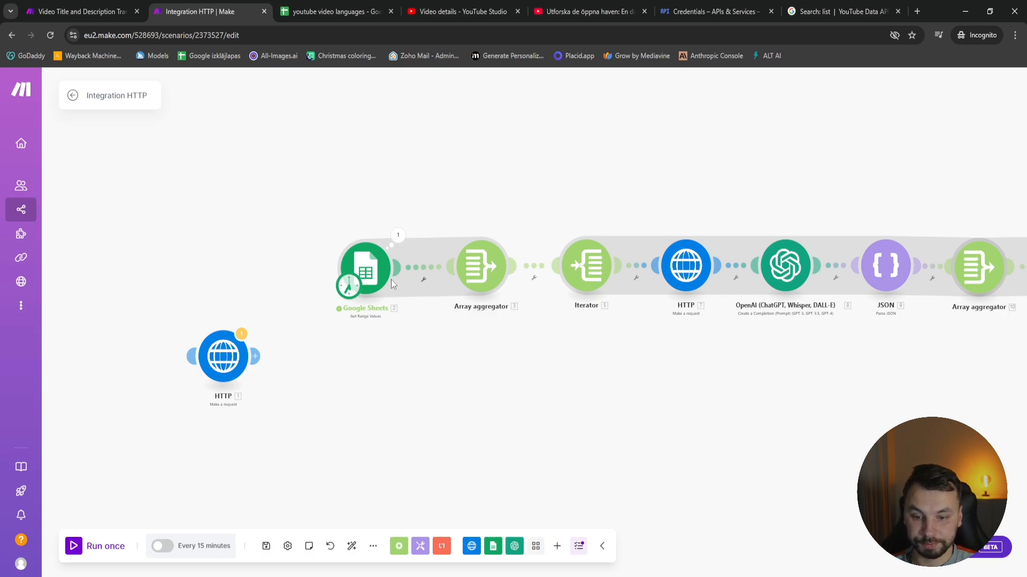
pyautogui.moveTo(444, 405); pyautogui.dragTo(323, 359)
pyautogui.moveTo(431, 287); pyautogui.dragTo(375, 293)
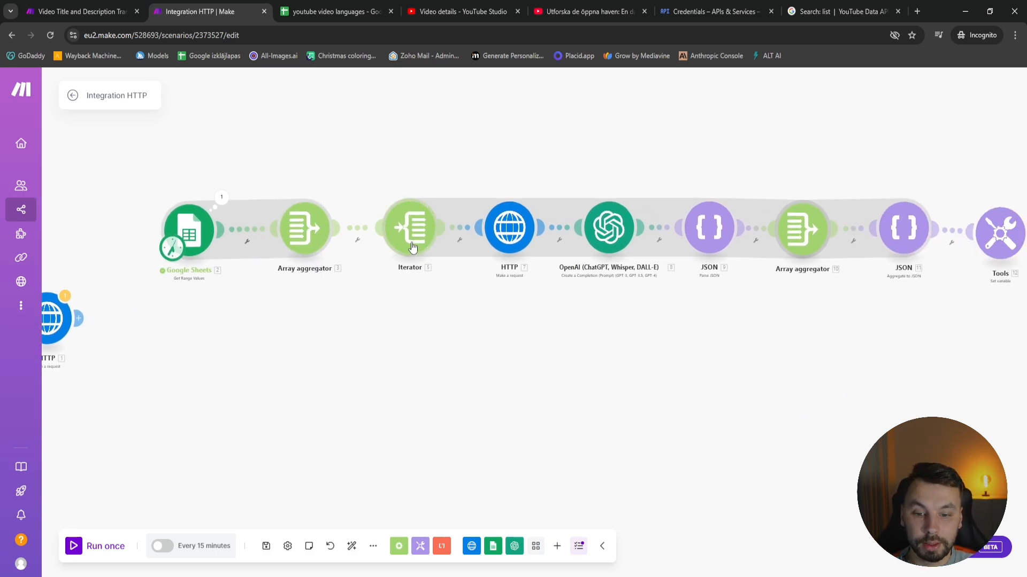
# Replace the id mapping in the URL of the HTTP module after the iterator with the iterator's column B
pyautogui.click(410, 230)
pyautogui.click(623, 270)
pyautogui.click(512, 233)
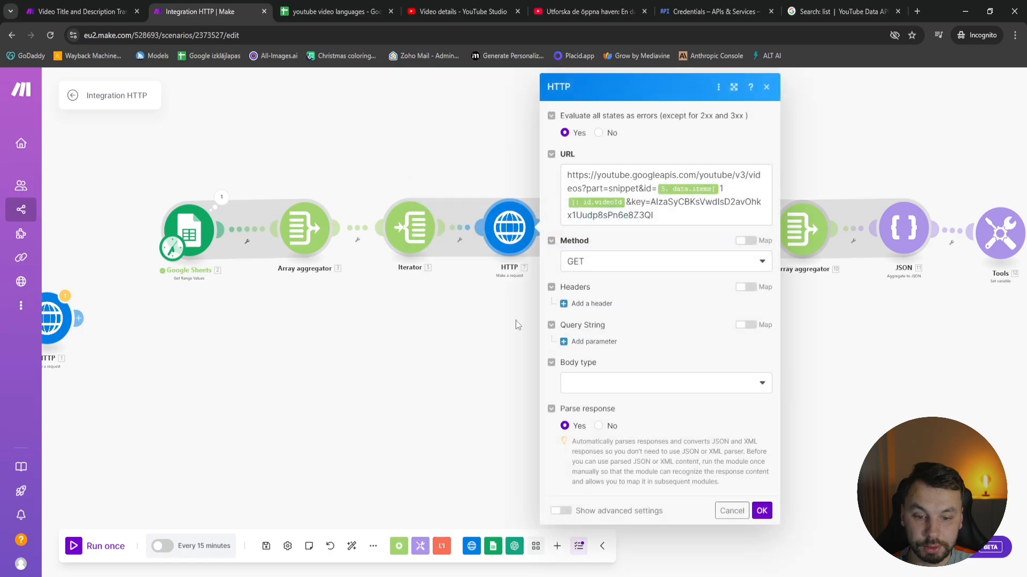
pyautogui.click(731, 511)
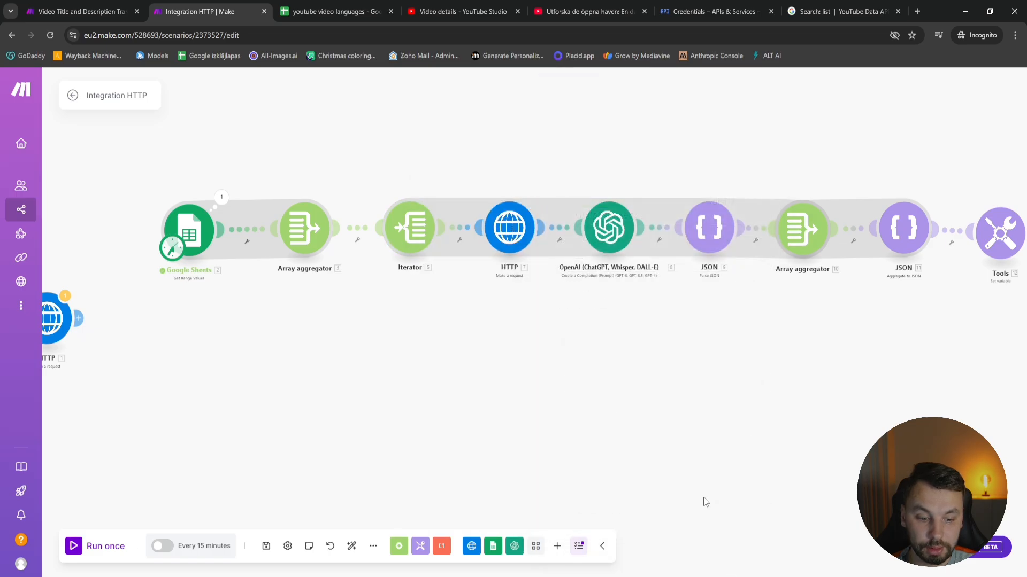
pyautogui.click(509, 231)
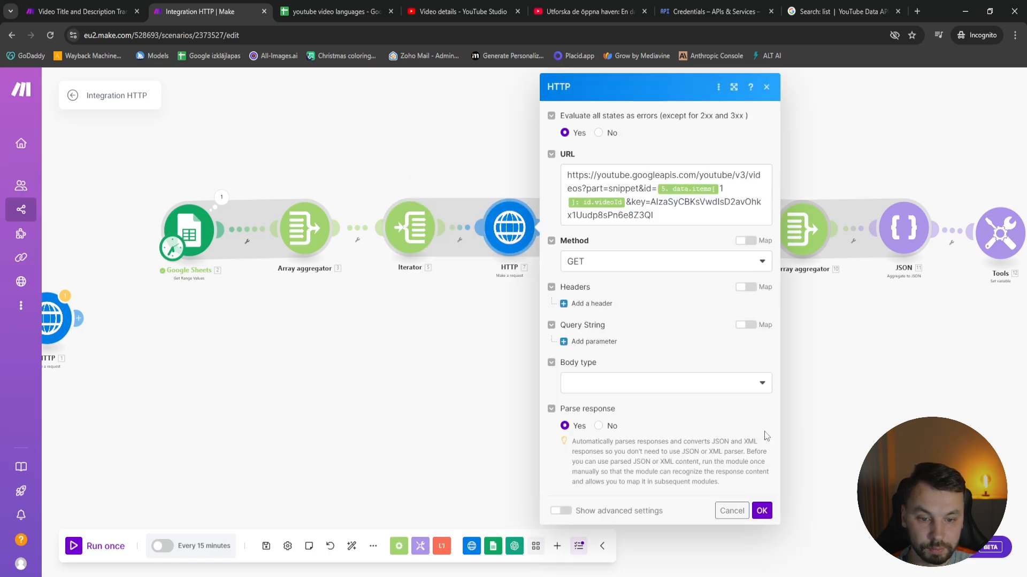
pyautogui.click(623, 201)
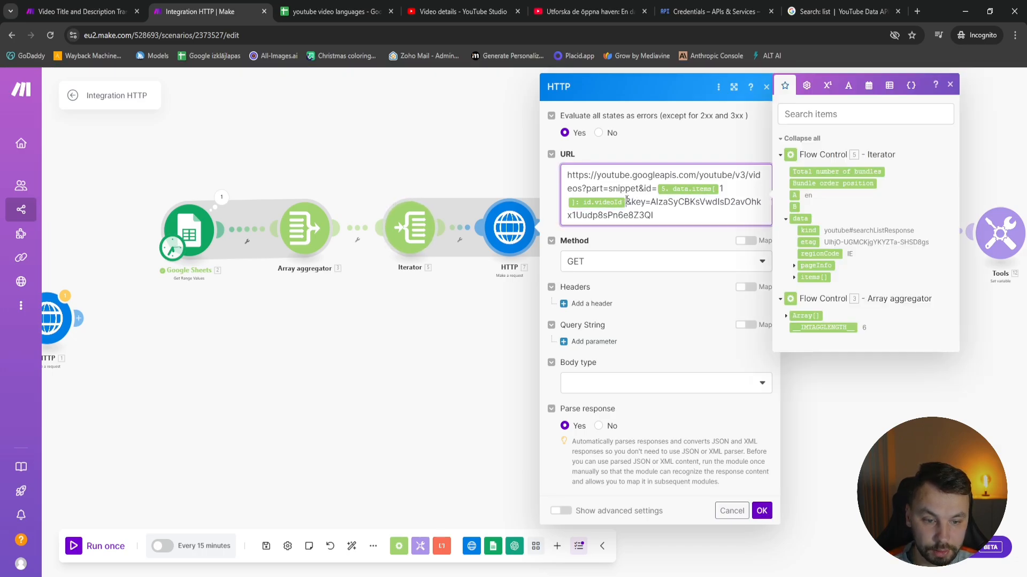
pyautogui.press('BackSpace')
pyautogui.press('BackSpace')
pyautogui.press('BackSpace')
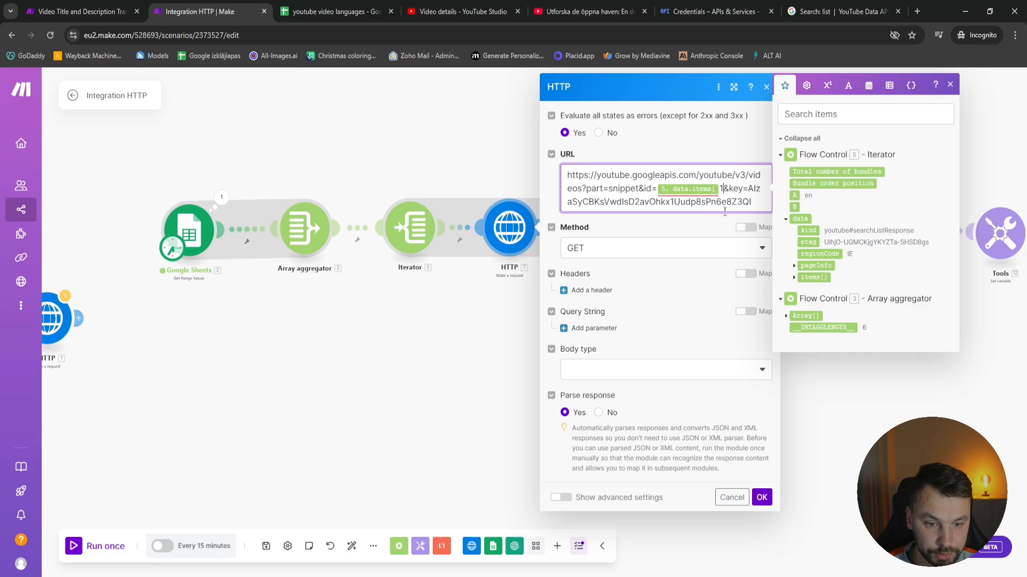
pyautogui.click(794, 207)
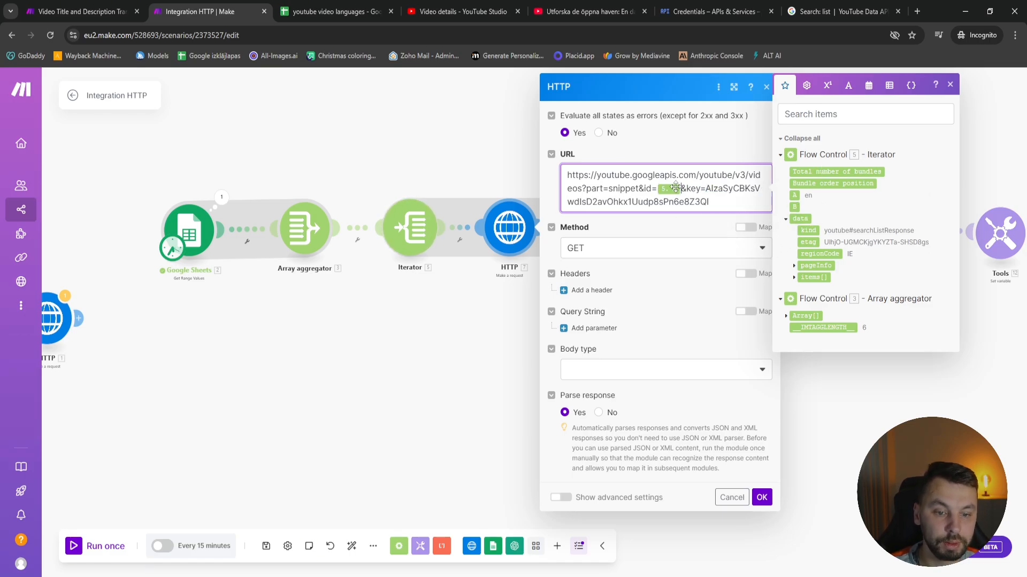
pyautogui.click(760, 500)
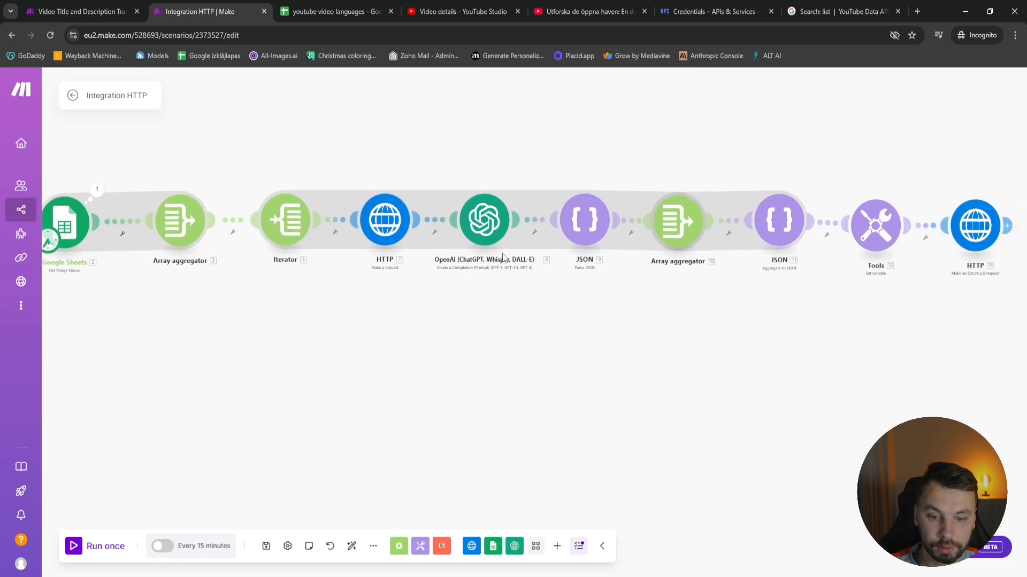
# Replace the ID mapping in the Aggregate to JSON module with column B of the first item in the Google Sheets array aggregator
pyautogui.click(672, 230)
pyautogui.click(637, 134)
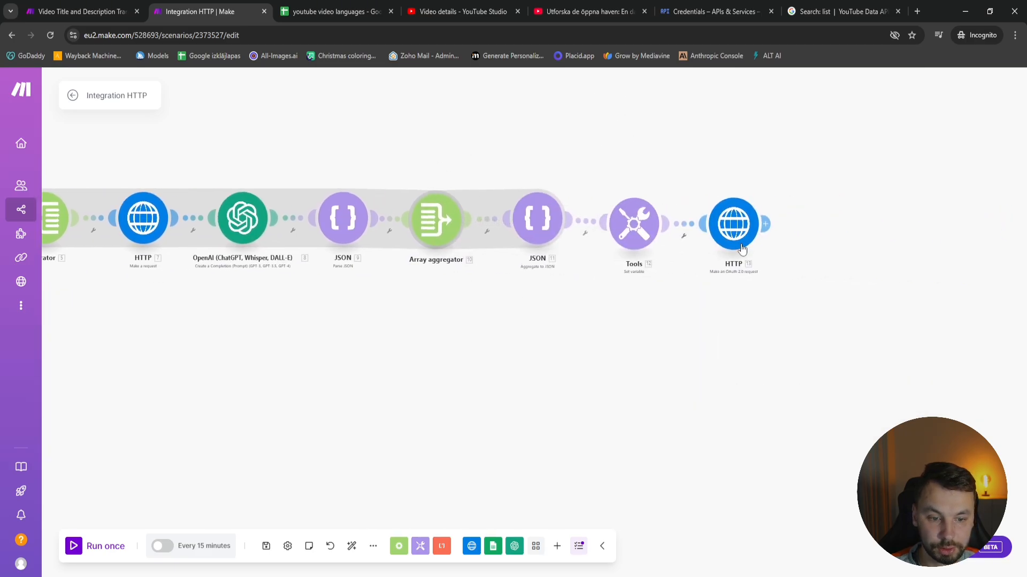
pyautogui.click(541, 222)
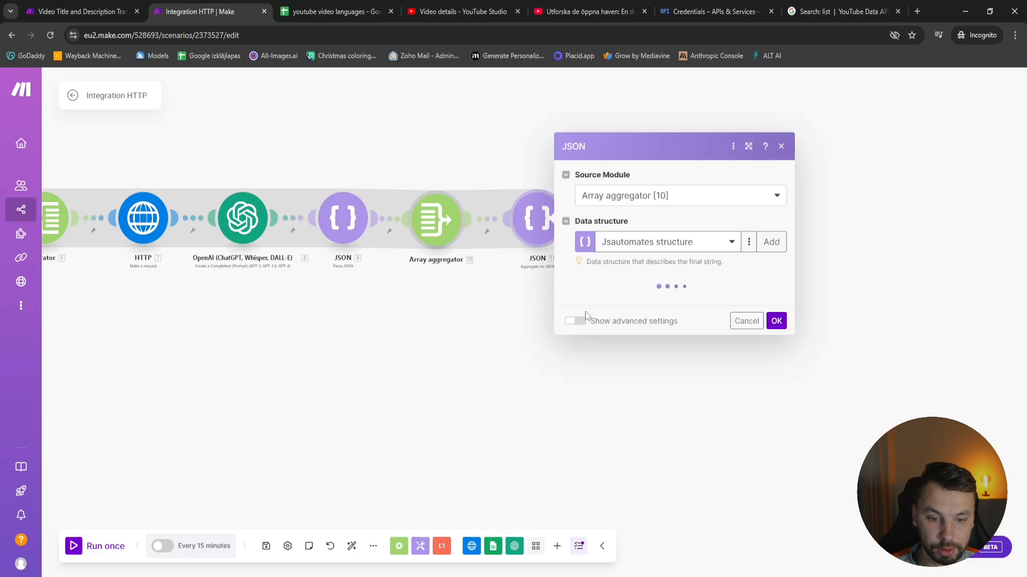
pyautogui.click(759, 248)
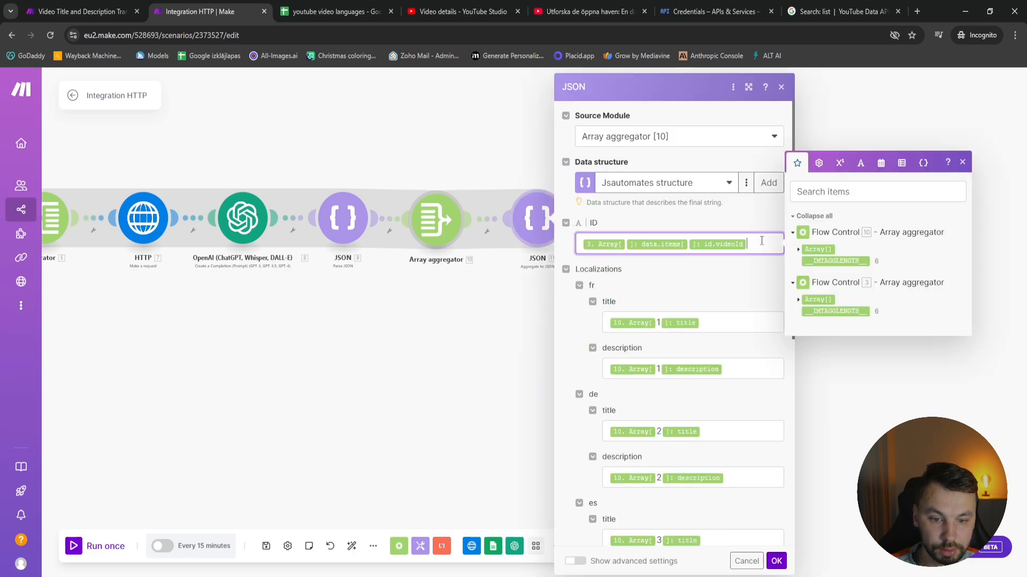
pyautogui.press('BackSpace')
pyautogui.press('BackSpace')
pyautogui.press('BackSpace')
pyautogui.click(798, 251)
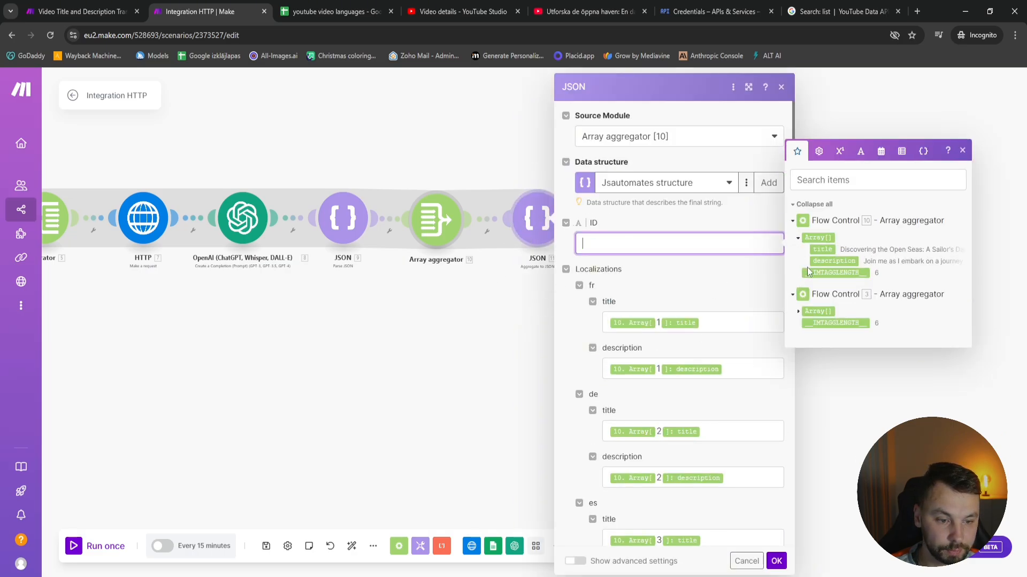
pyautogui.click(800, 315)
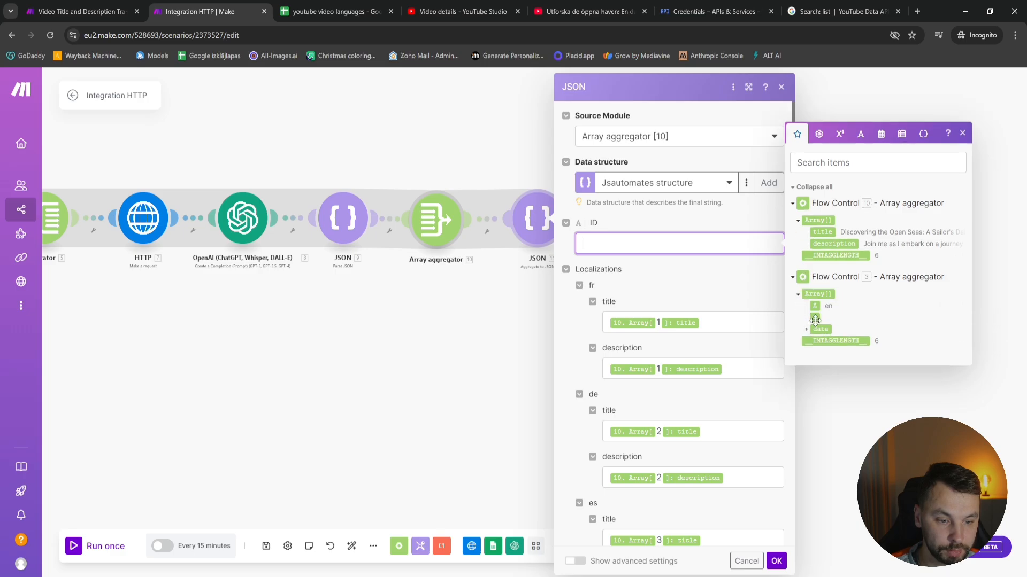
pyautogui.click(815, 318)
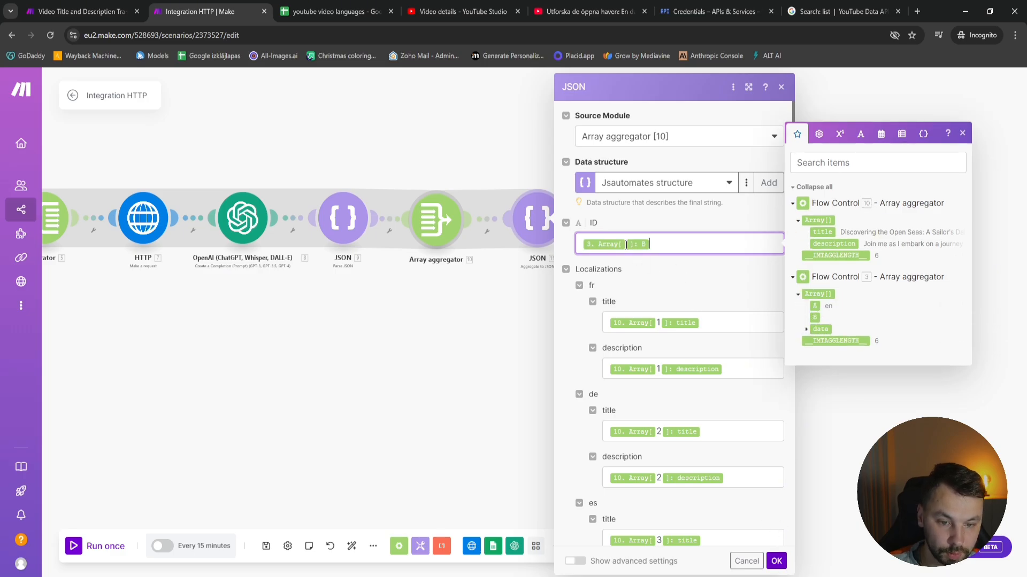
pyautogui.click(777, 561)
# In the youtube video languages spreadsheet, add lv as a language in A8 and copy the video ID from B7 into B8
pyautogui.scroll(-3, 394, 374)
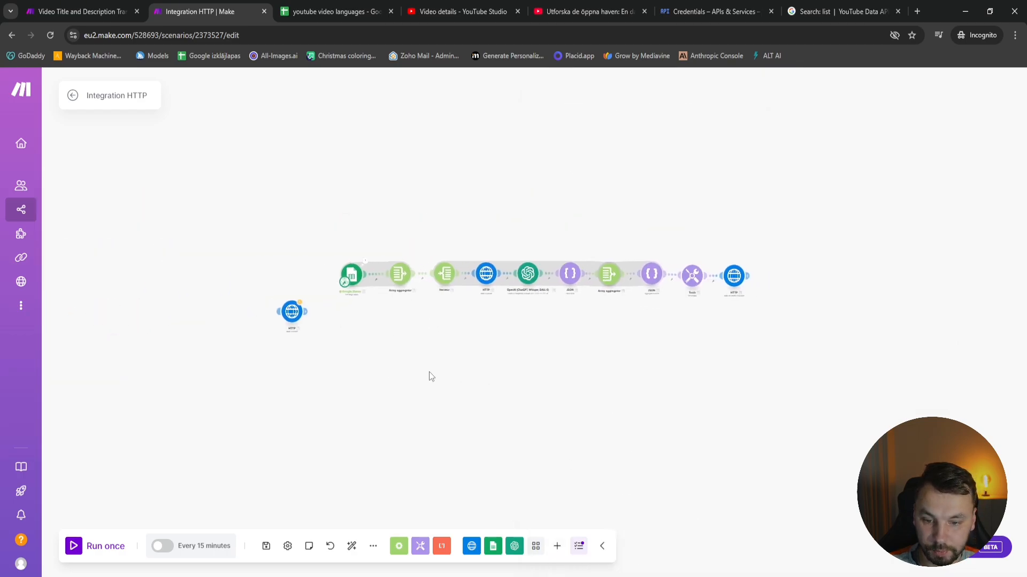
pyautogui.scroll(3, 356, 263)
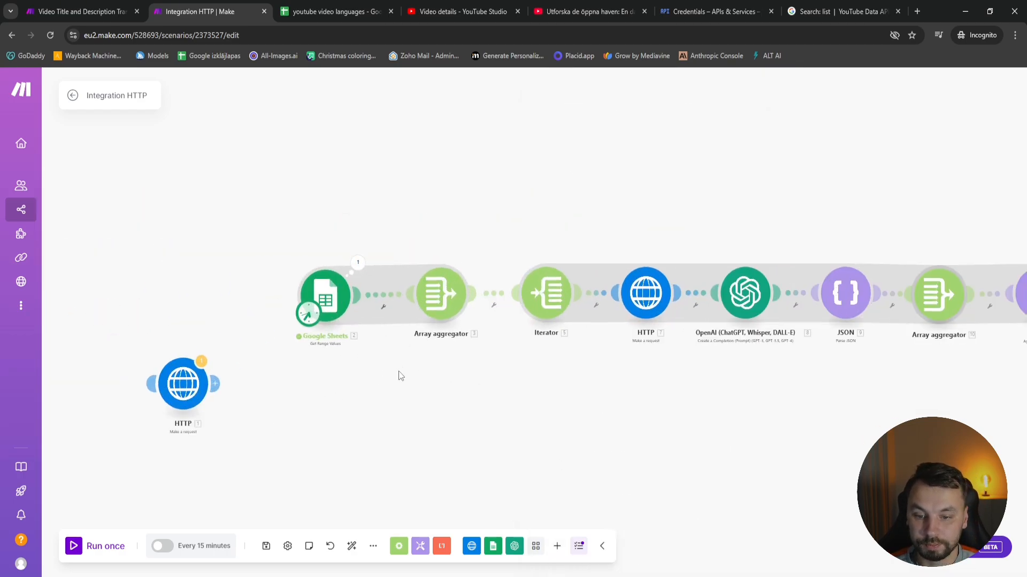
pyautogui.hscroll(3, 399, 376)
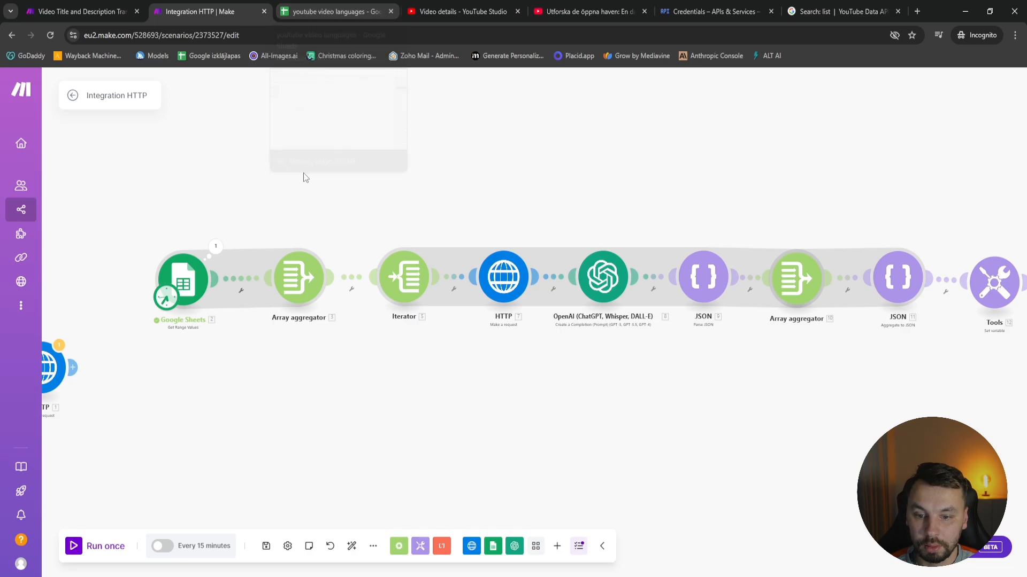
pyautogui.click(107, 7)
pyautogui.hotkey('ctrl', 'Tab')
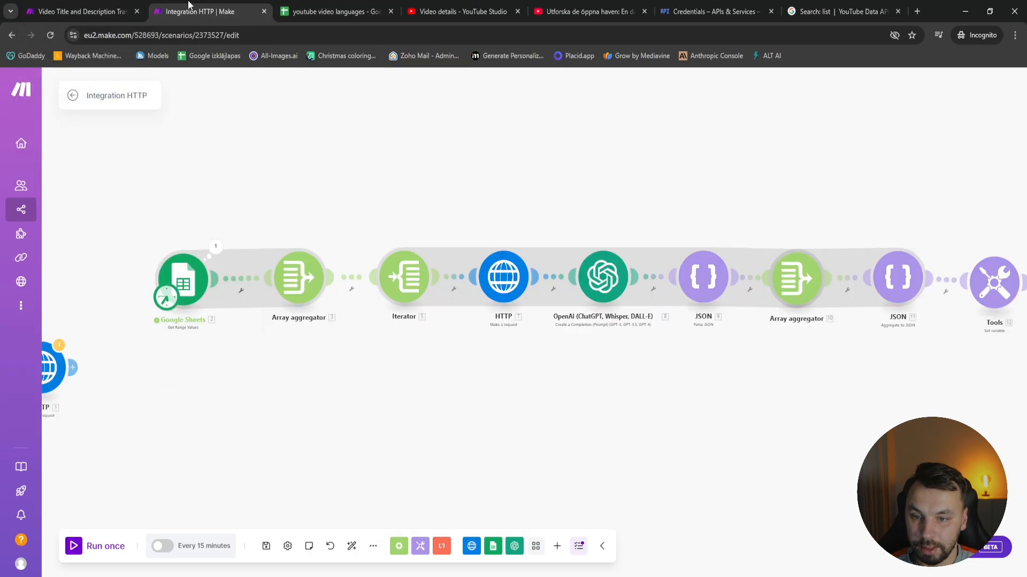
pyautogui.hotkey('ctrl', 'Tab')
pyautogui.doubleClick(35, 247)
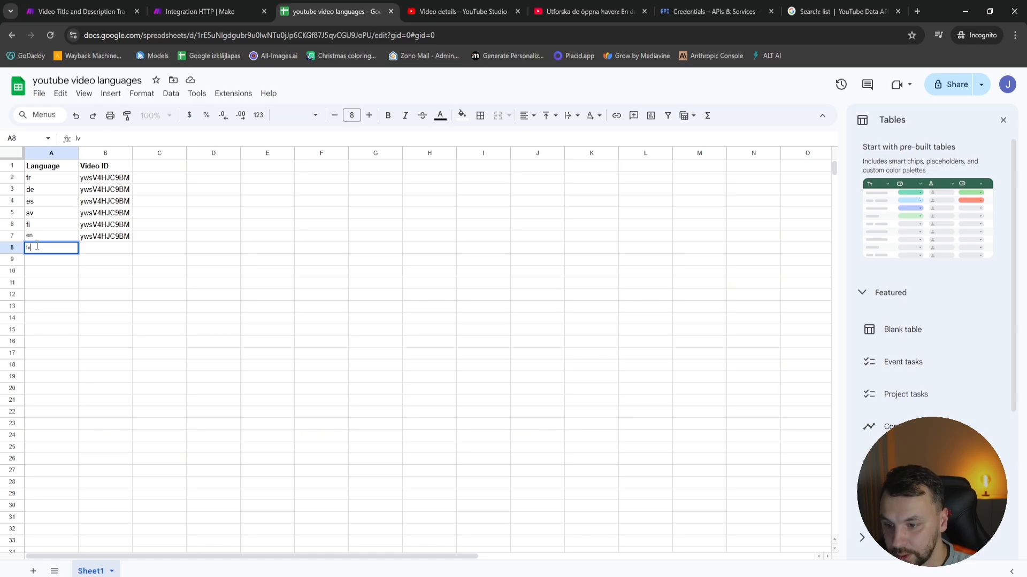
pyautogui.click(107, 239)
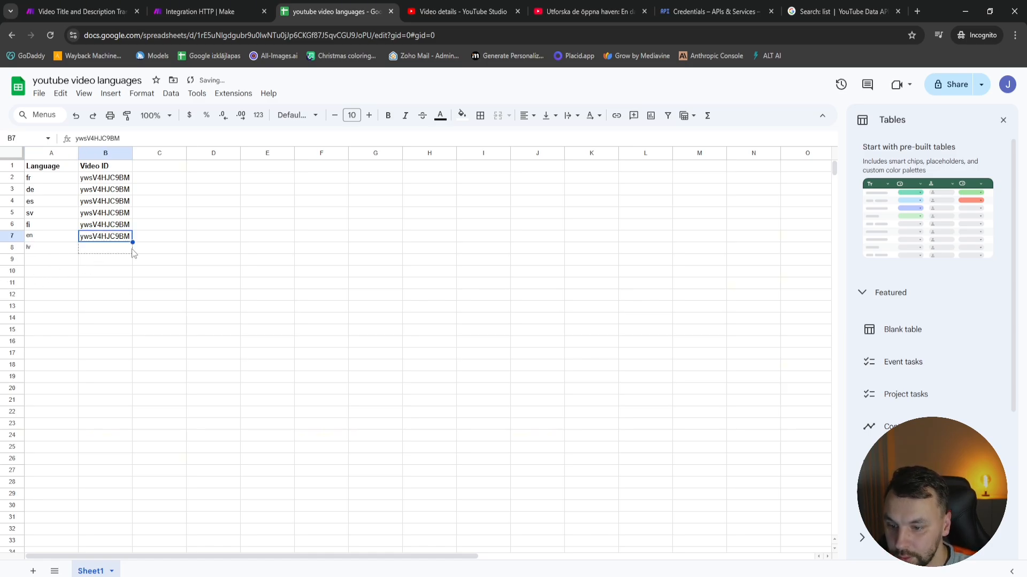
pyautogui.moveTo(134, 253); pyautogui.dragTo(133, 252)
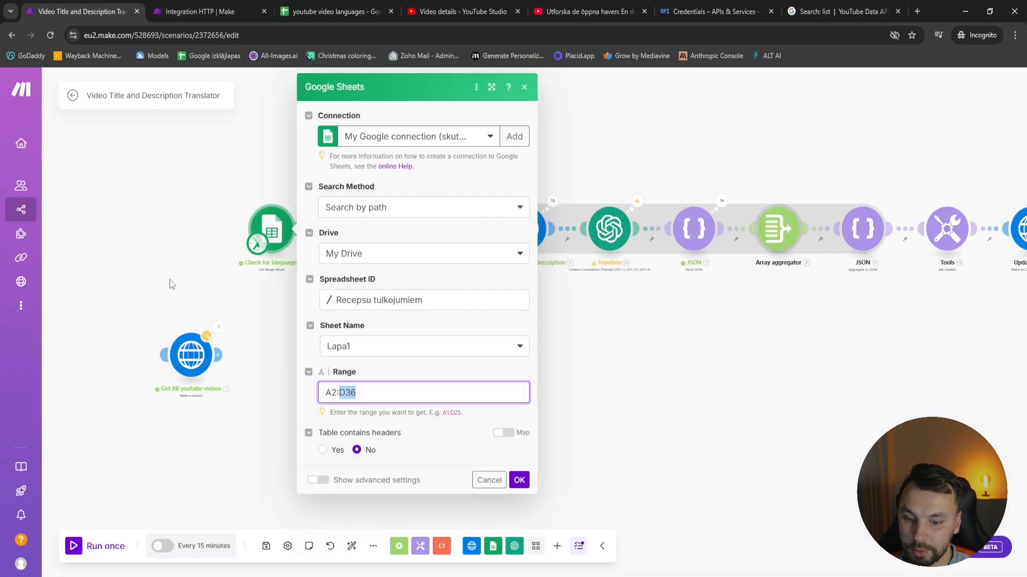
# Back in the Integration HTTP scenario, extend the Google Sheets module's range to cover row 8
pyautogui.click(180, 8)
pyautogui.click(202, 276)
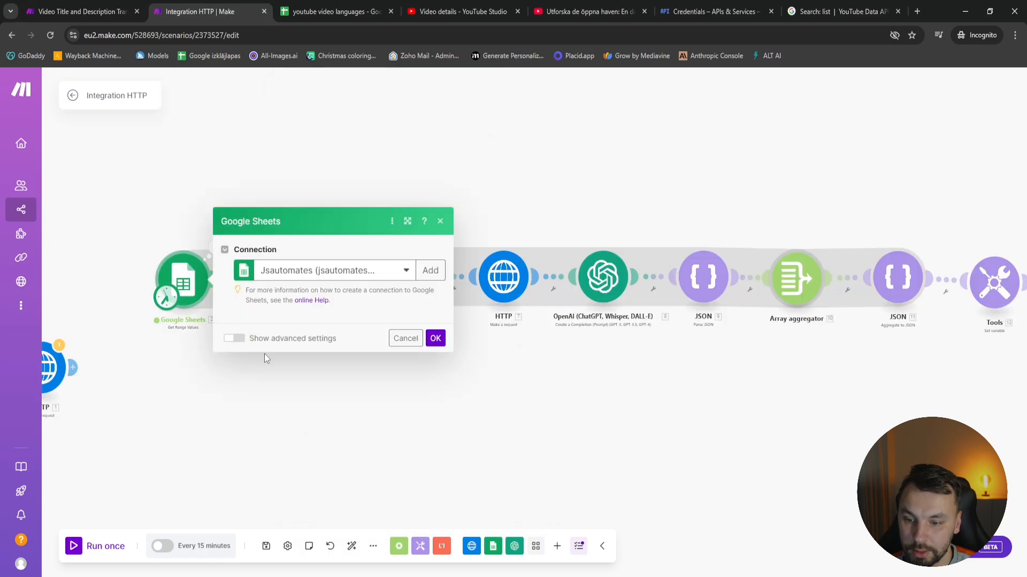
pyautogui.click(257, 393)
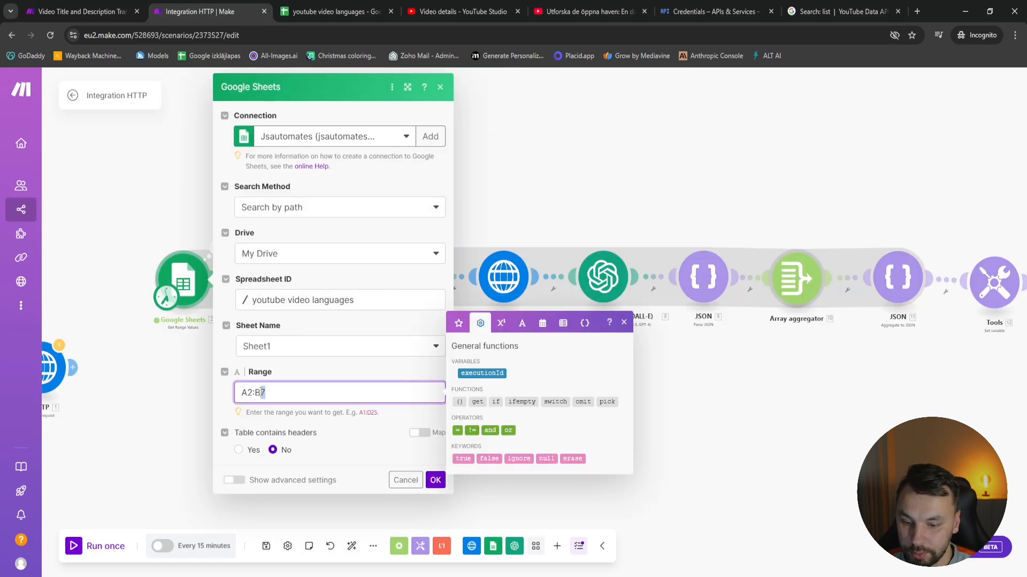
pyautogui.click(435, 480)
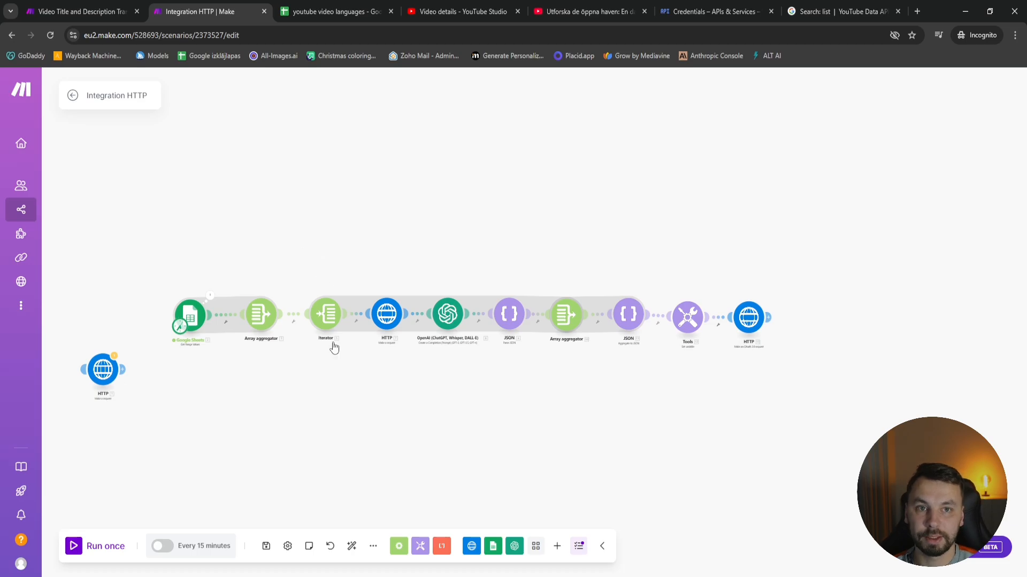
# Run the scenario once and examine the localizations in the final HTTP module's output data
pyautogui.click(76, 549)
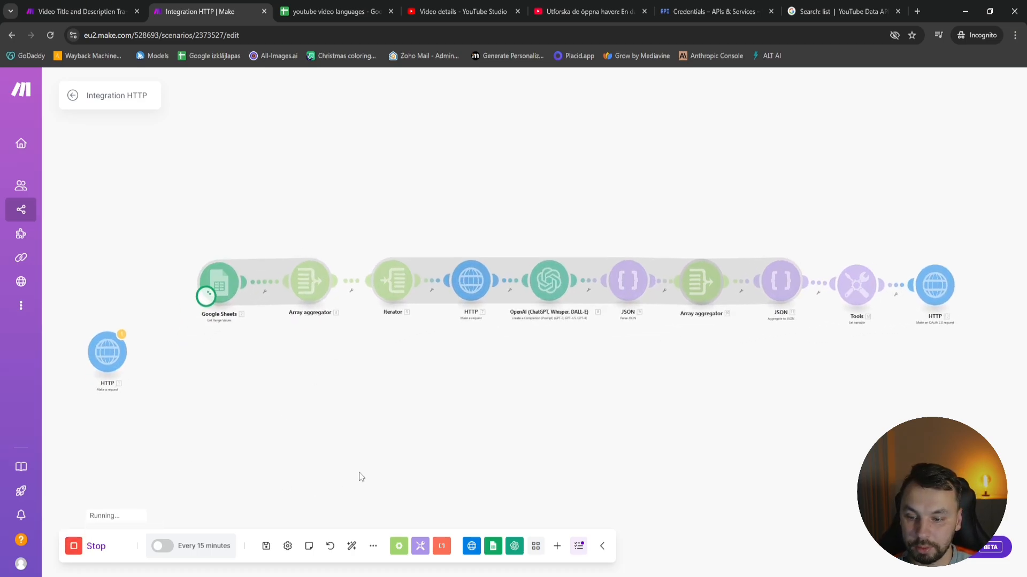
pyautogui.scroll(3, 616, 251)
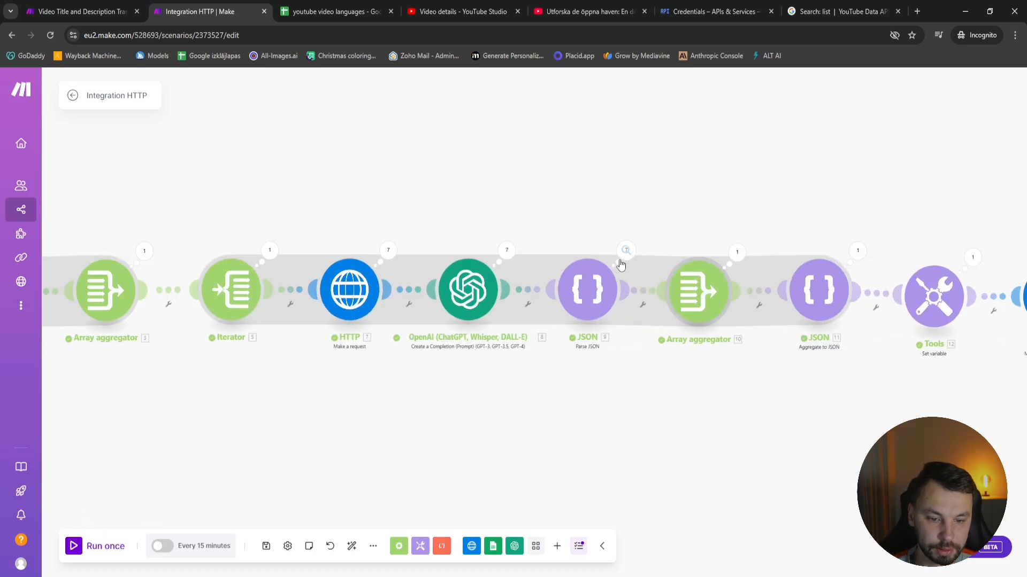
pyautogui.hscroll(8, 661, 415)
pyautogui.click(654, 227)
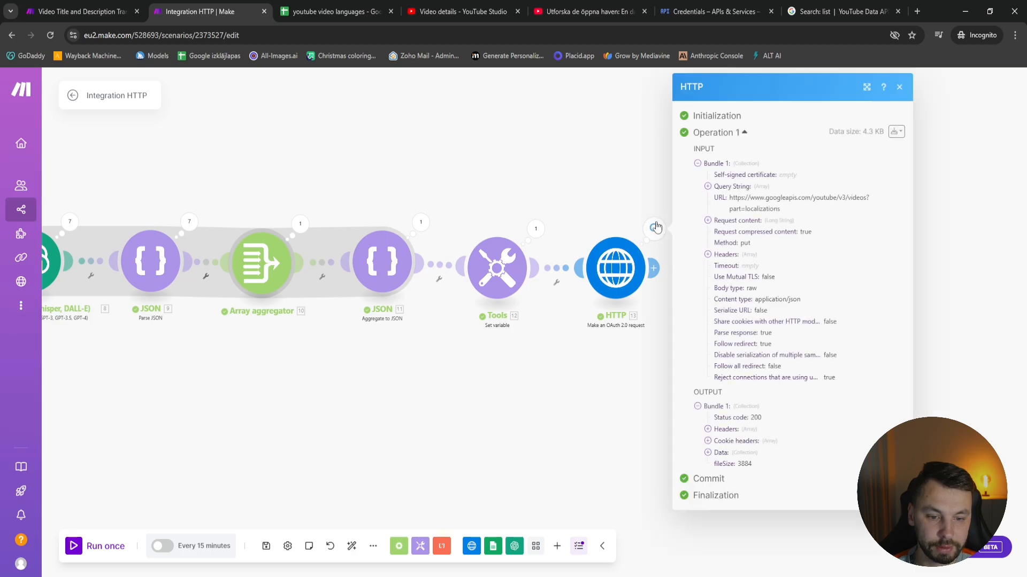
pyautogui.click(740, 454)
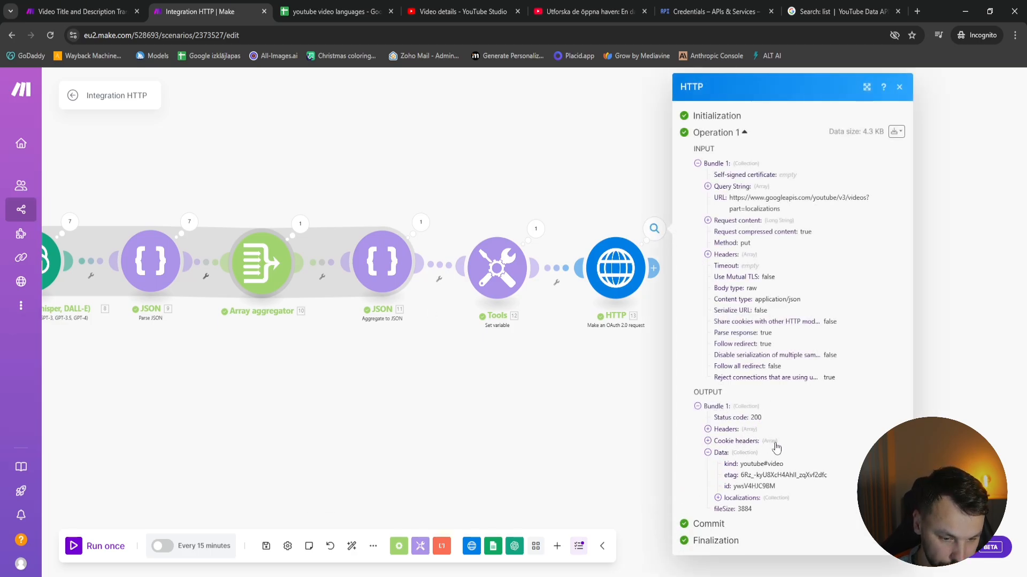
pyautogui.click(741, 497)
pyautogui.scroll(-1, 738, 483)
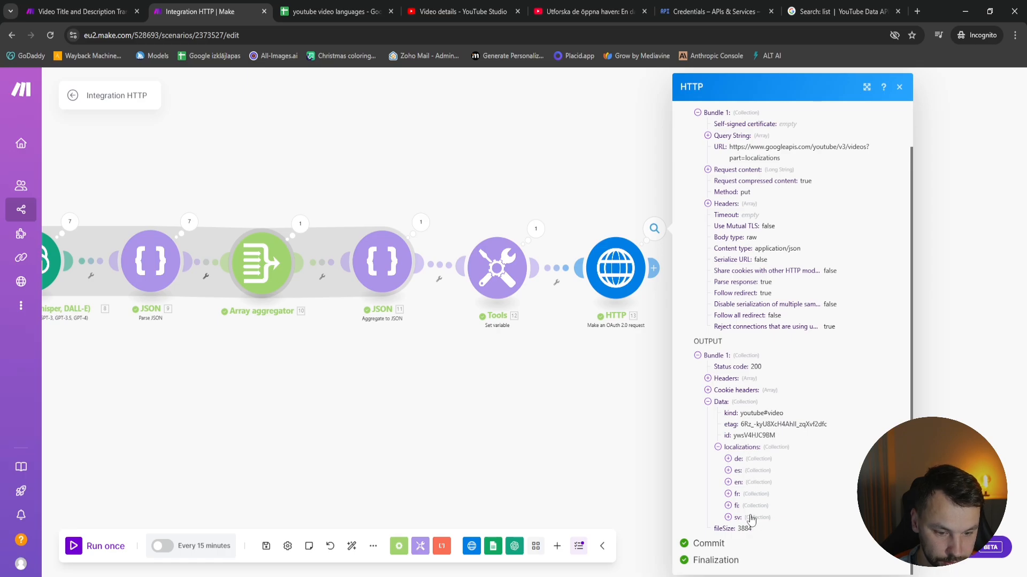
pyautogui.click(535, 398)
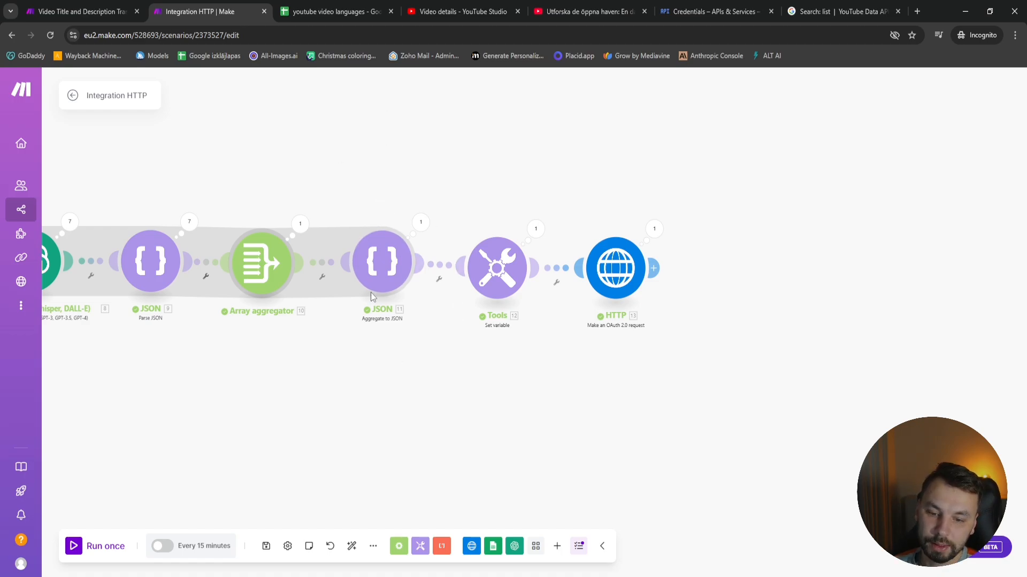
# Check the localization mappings of the Aggregate to JSON module and open its Jsautomates structure for editing
pyautogui.click(377, 274)
pyautogui.scroll(-6, 521, 387)
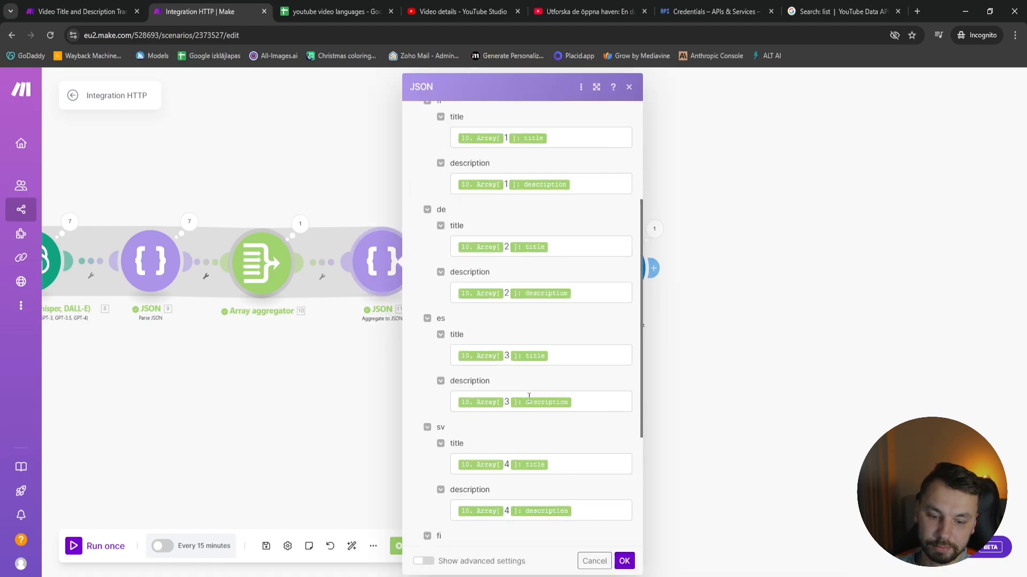
pyautogui.scroll(-2, 506, 422)
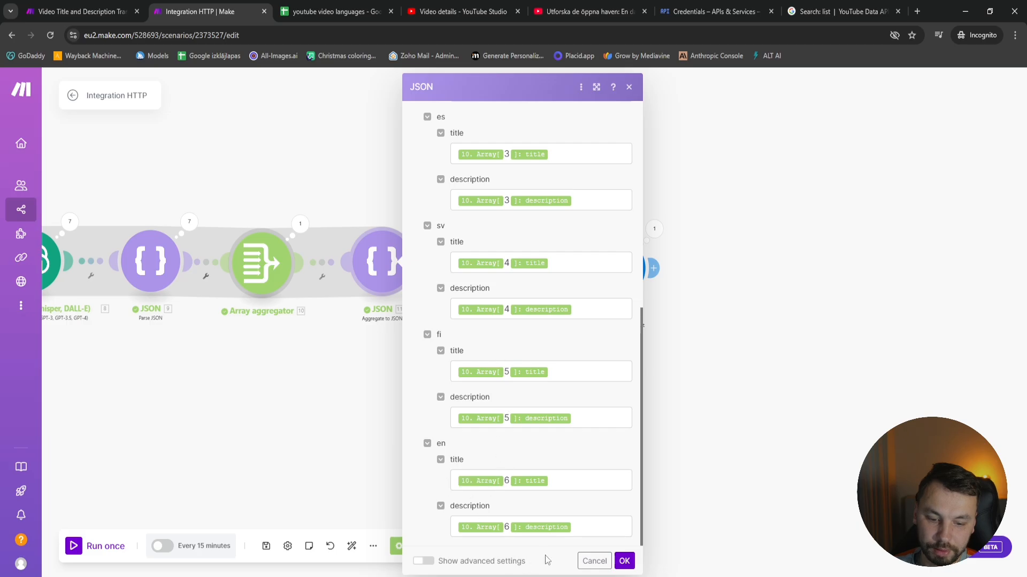
pyautogui.scroll(8, 591, 144)
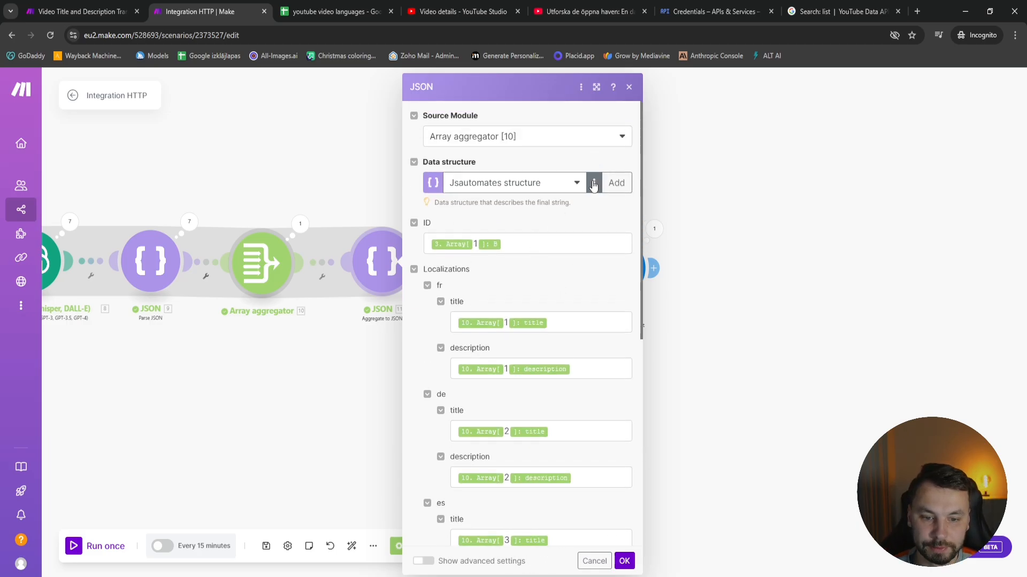
pyautogui.click(593, 182)
pyautogui.click(582, 206)
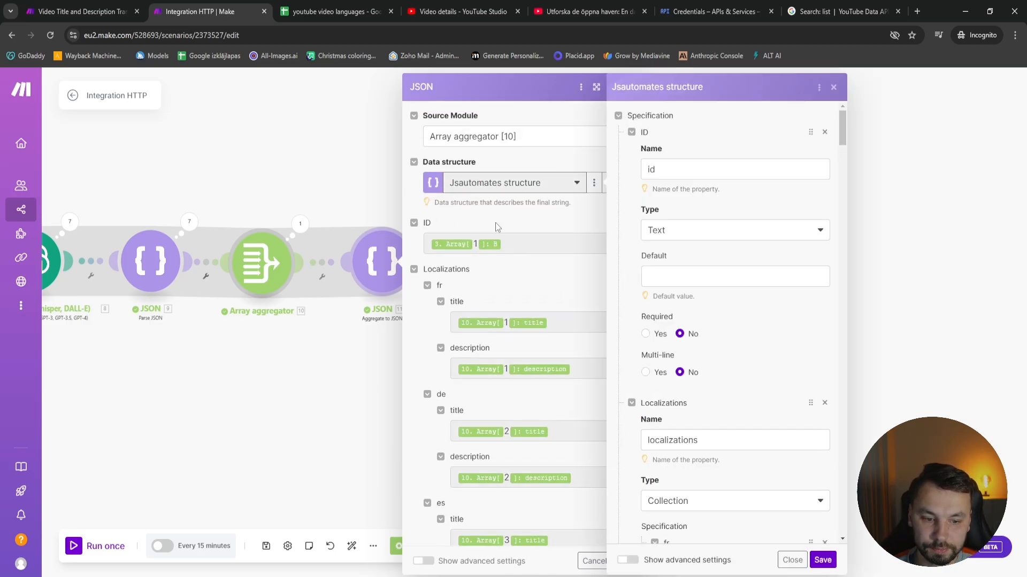
# Add an item named lv with type Collection after en in the structure's localizations, with a new item in its specification
pyautogui.scroll(-9, 727, 374)
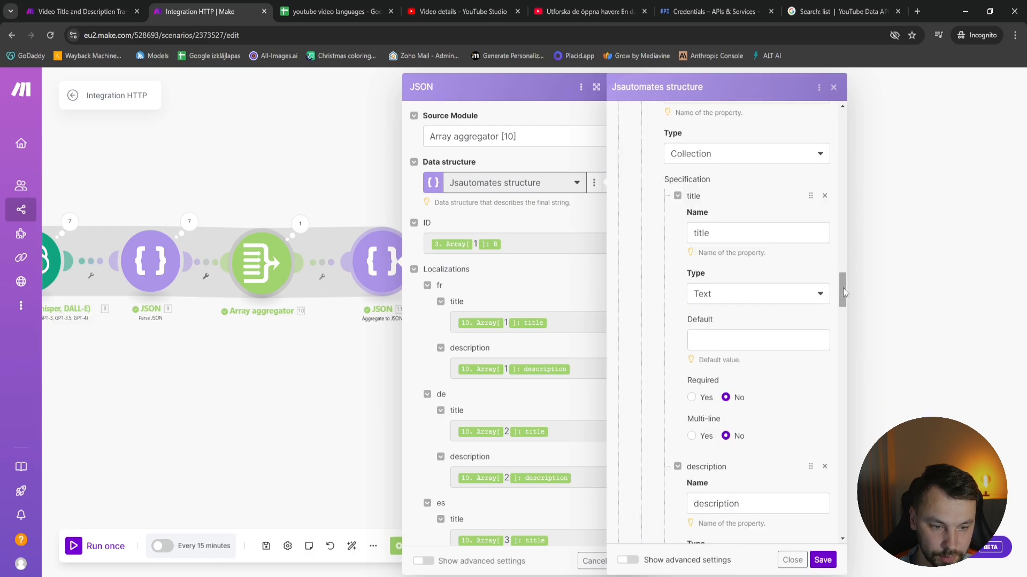
pyautogui.moveTo(842, 287); pyautogui.dragTo(840, 496)
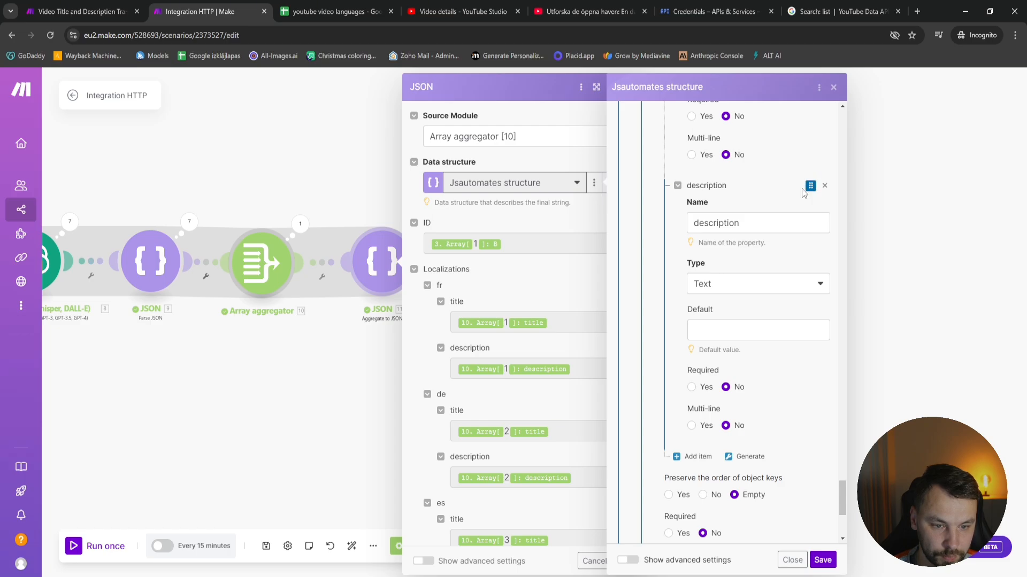
pyautogui.scroll(8, 716, 199)
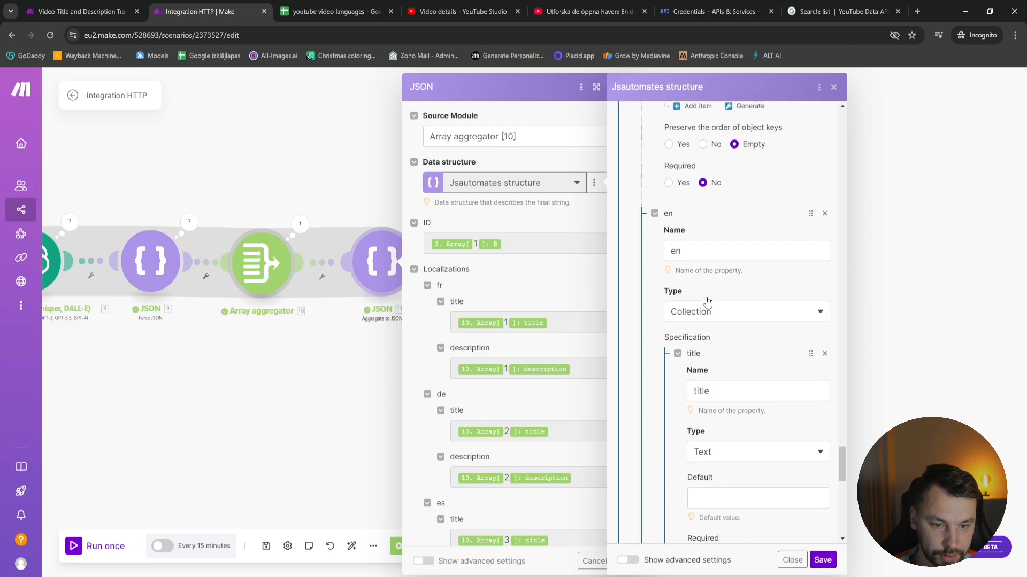
pyautogui.scroll(1, 707, 302)
pyautogui.scroll(-11, 701, 280)
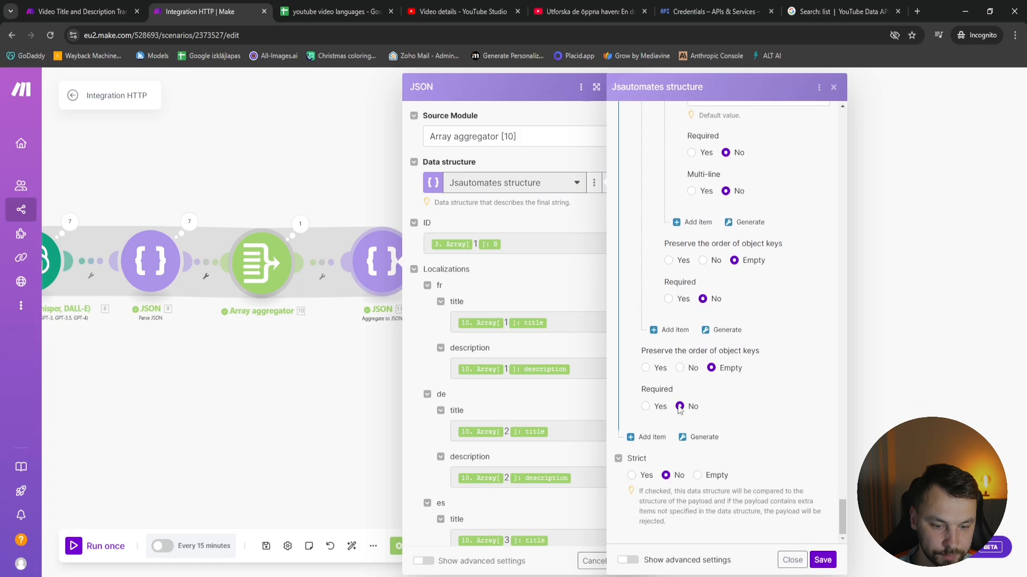
pyautogui.click(671, 330)
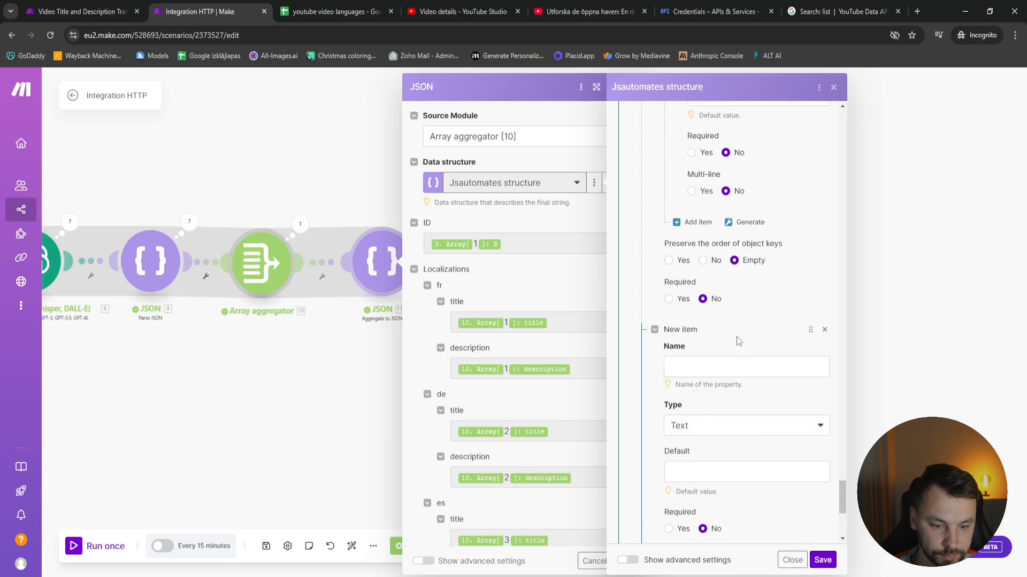
pyautogui.scroll(12, 739, 341)
pyautogui.scroll(-10, 738, 343)
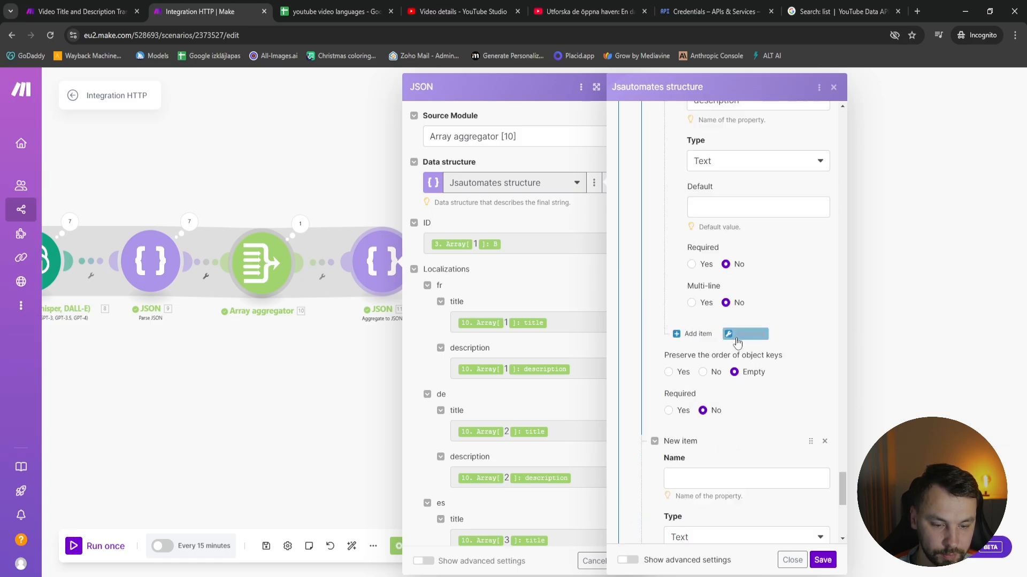
pyautogui.scroll(-3, 738, 343)
pyautogui.click(716, 308)
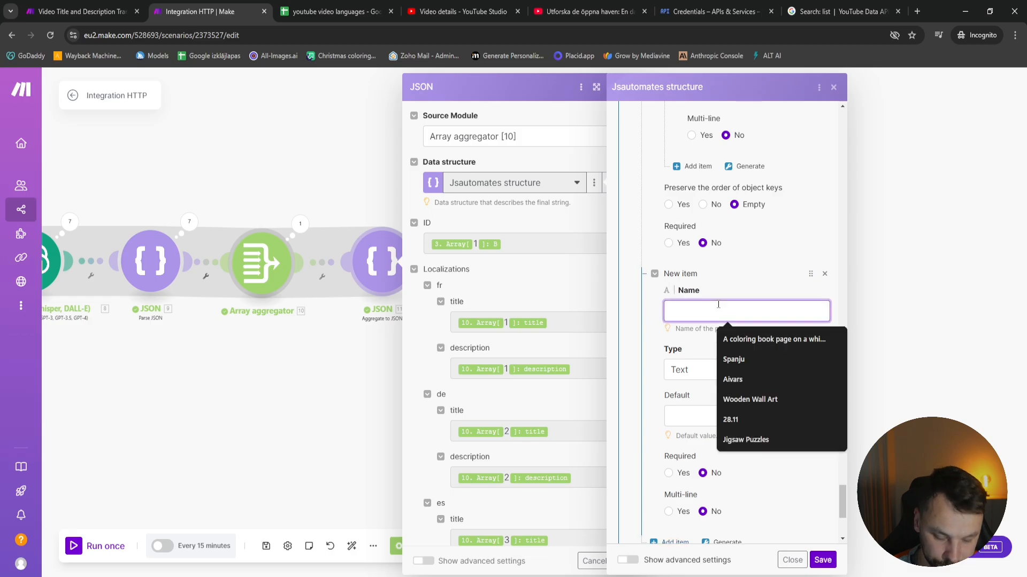
pyautogui.write('it')
pyautogui.scroll(8, 744, 340)
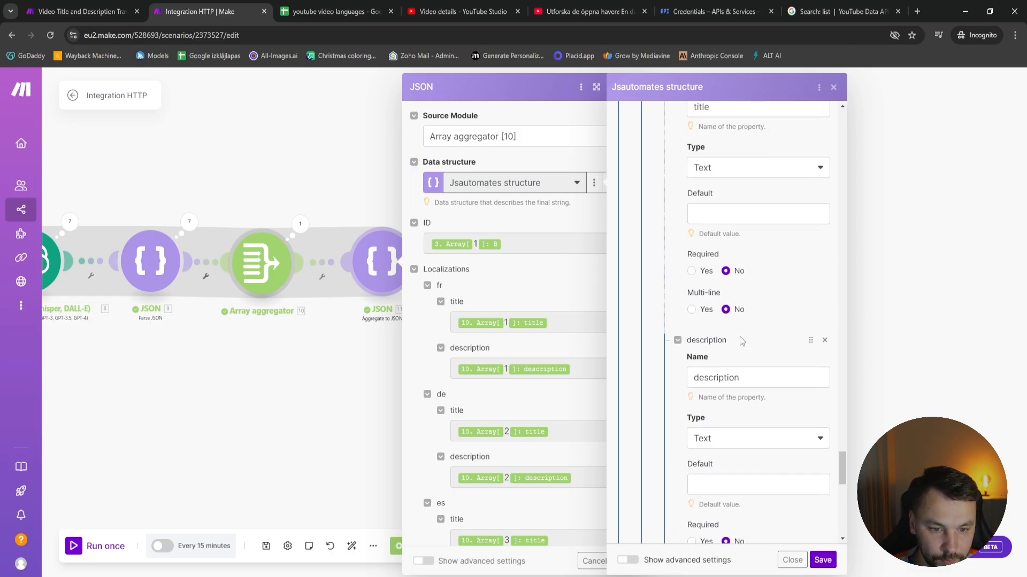
pyautogui.scroll(3, 742, 342)
pyautogui.scroll(2, 738, 366)
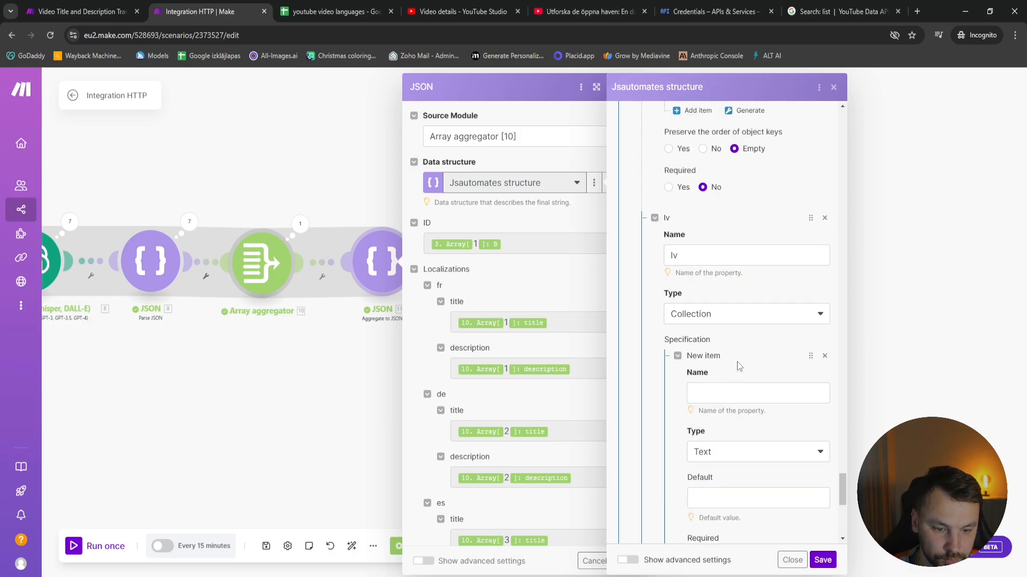
# Name the new item in the lv specification title, matching the en entry, with type Text
pyautogui.scroll(2, 731, 385)
pyautogui.scroll(-3, 731, 352)
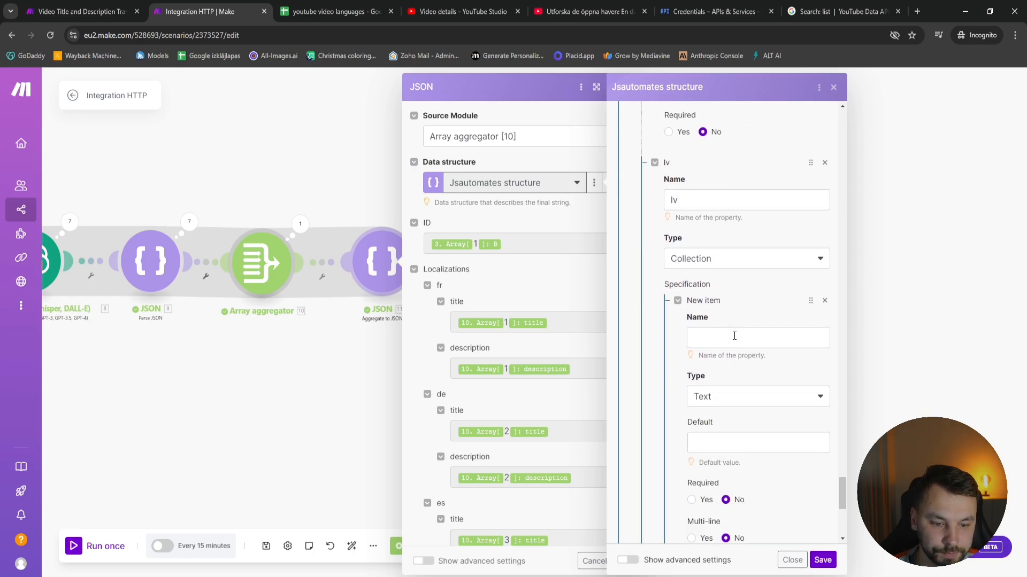
pyautogui.scroll(3, 743, 364)
pyautogui.scroll(-10, 749, 417)
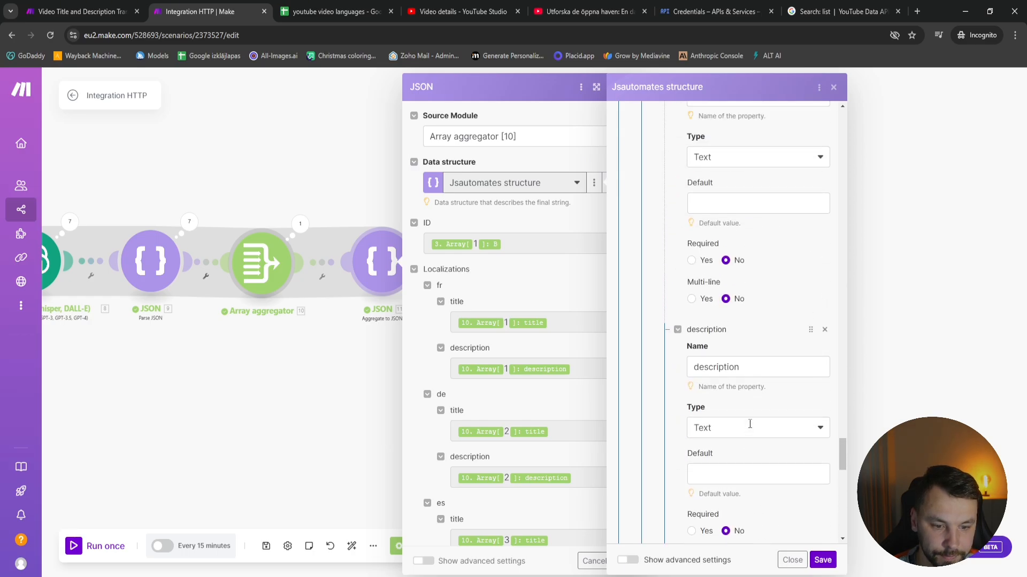
pyautogui.doubleClick(726, 222)
pyautogui.hotkey('ctrl', 'c')
pyautogui.scroll(-11, 747, 480)
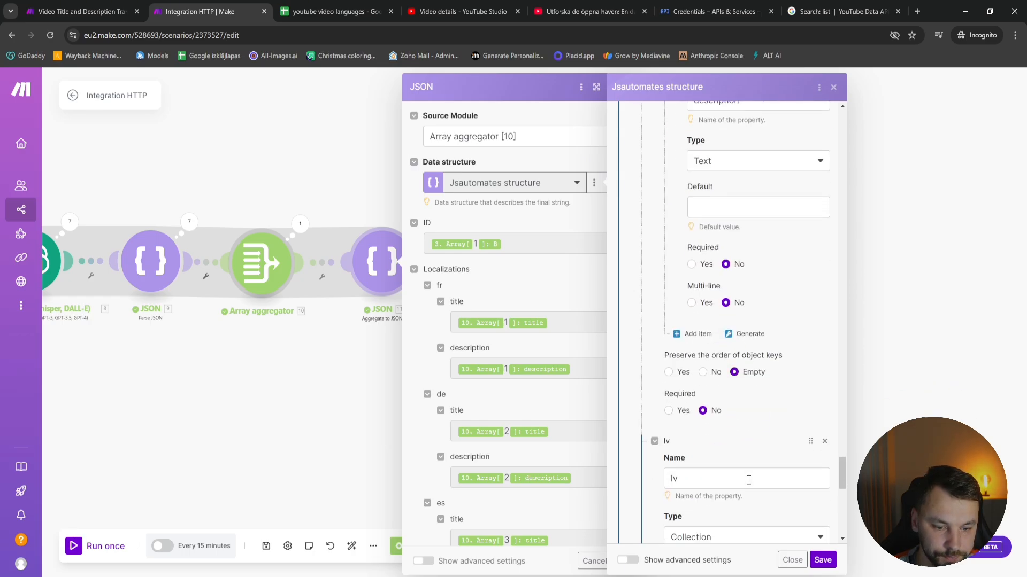
pyautogui.click(740, 394)
pyautogui.hotkey('ctrl', 'v')
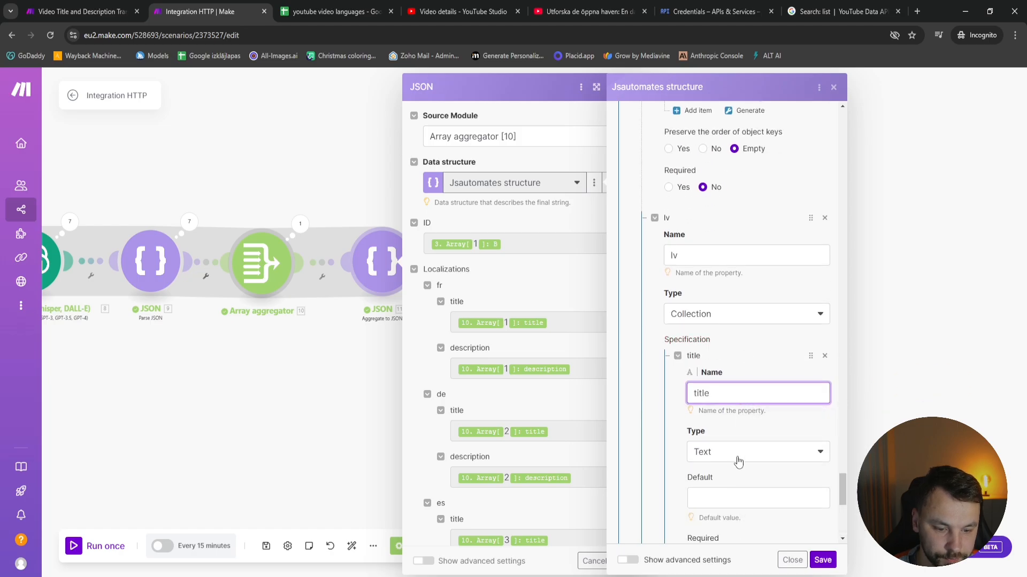
pyautogui.scroll(-3, 738, 461)
pyautogui.click(733, 330)
pyautogui.click(786, 397)
# Add a second item named description to the lv specification, using the same name as in the en entry
pyautogui.scroll(-1, 793, 407)
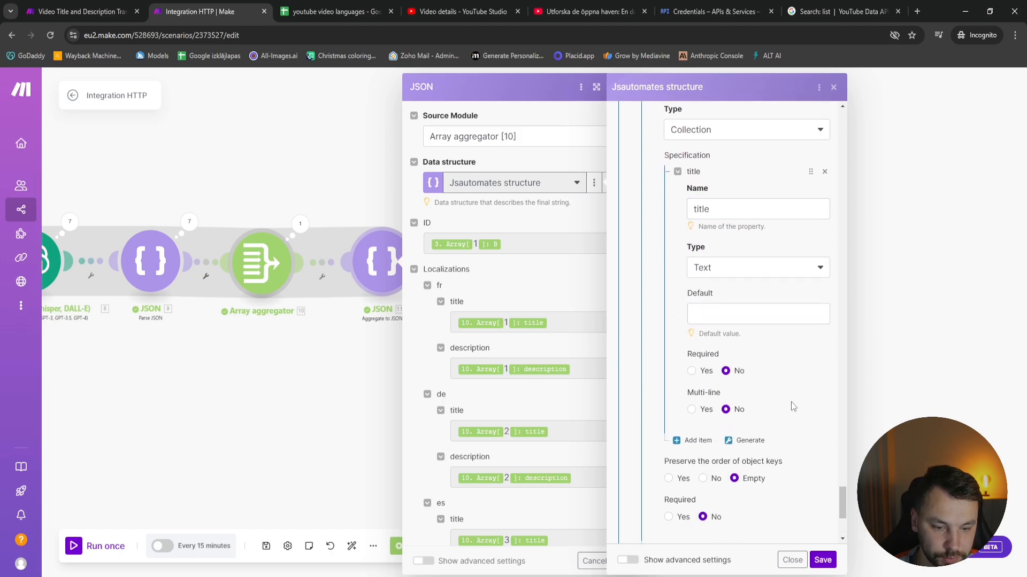
pyautogui.scroll(-3, 793, 406)
pyautogui.click(692, 287)
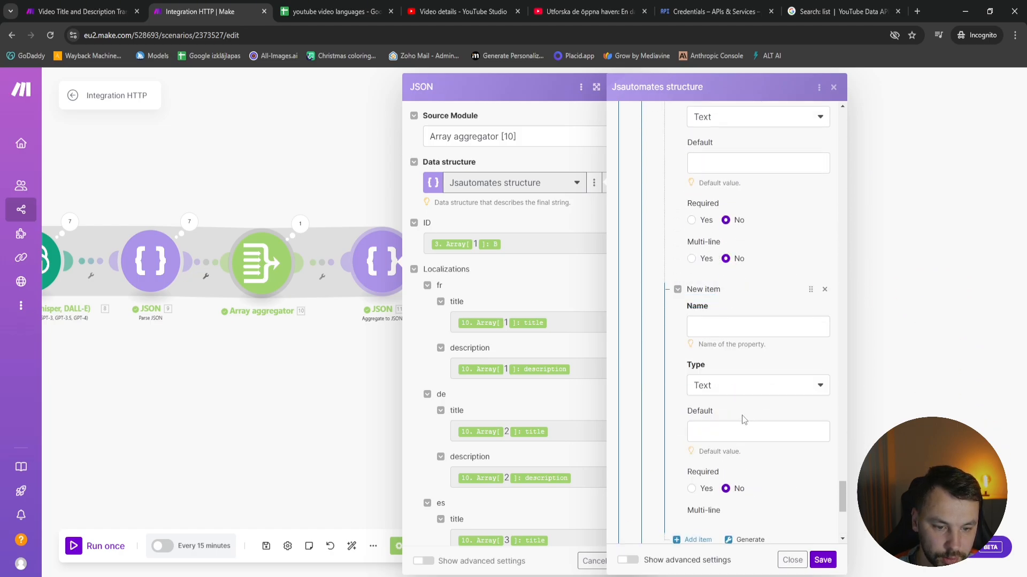
pyautogui.click(704, 324)
pyautogui.scroll(8, 705, 328)
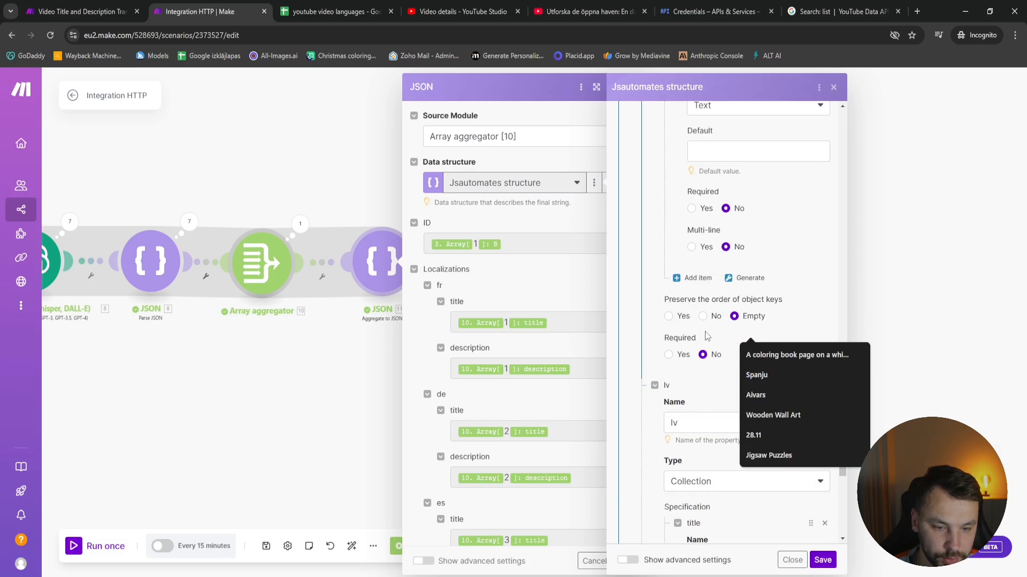
pyautogui.scroll(3, 705, 335)
pyautogui.moveTo(749, 212); pyautogui.dragTo(660, 206)
pyautogui.hotkey('ctrl', 'c')
pyautogui.scroll(-3, 761, 421)
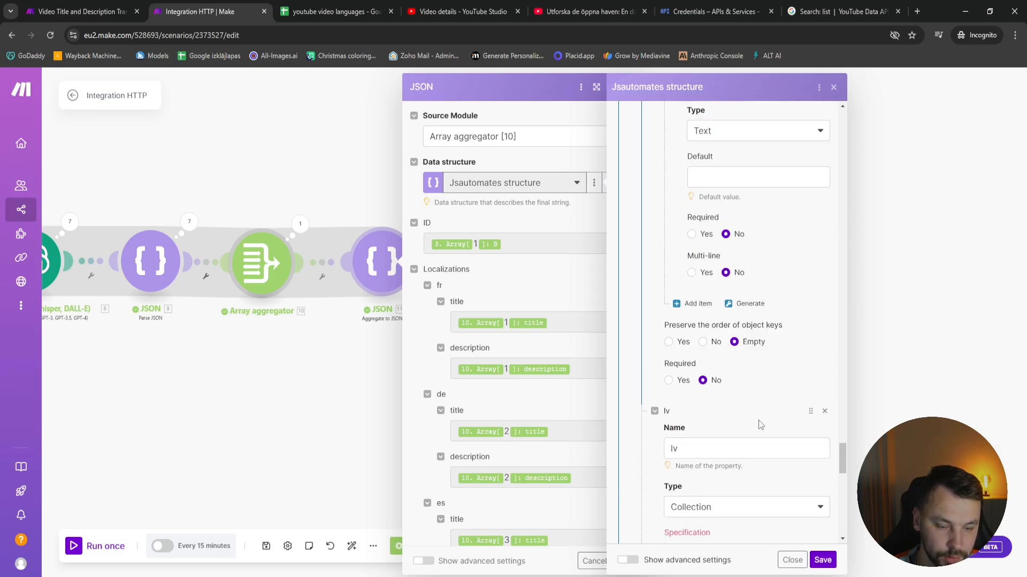
pyautogui.scroll(-8, 761, 426)
pyautogui.click(740, 328)
pyautogui.hotkey('ctrl', 'v')
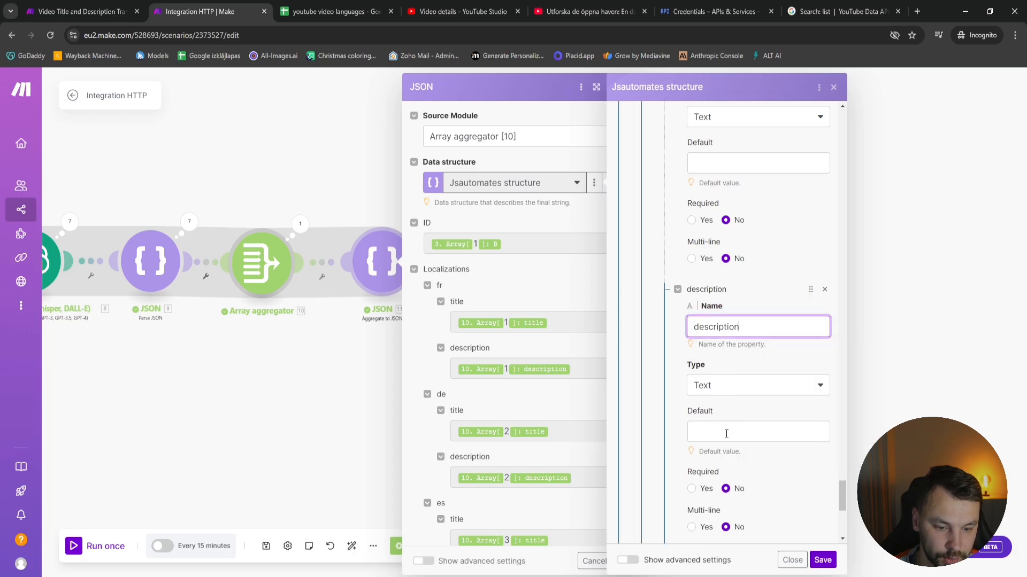
# Save the Jsautomates structure and confirm the Aggregate to JSON module's settings
pyautogui.scroll(-4, 726, 434)
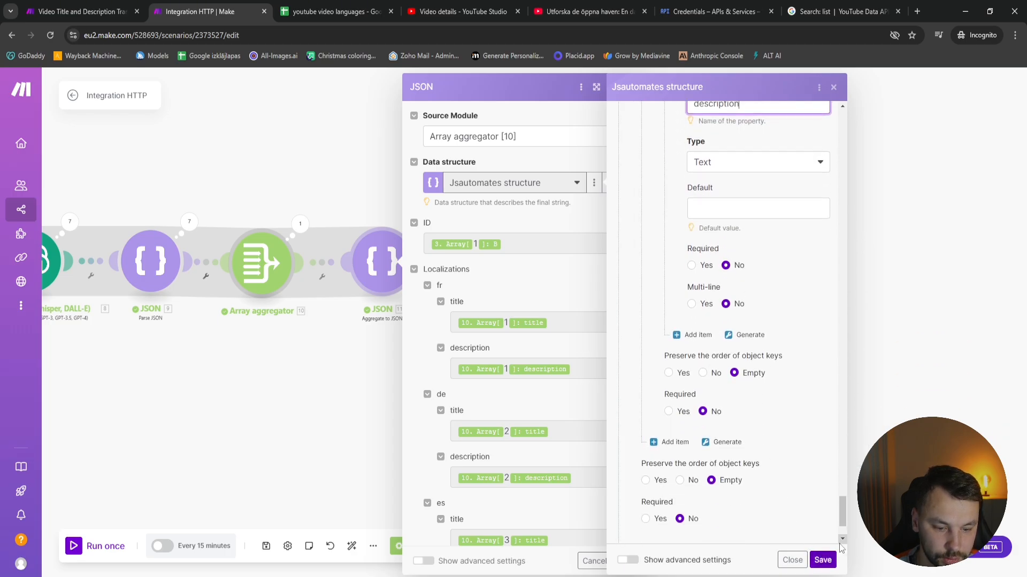
pyautogui.click(824, 561)
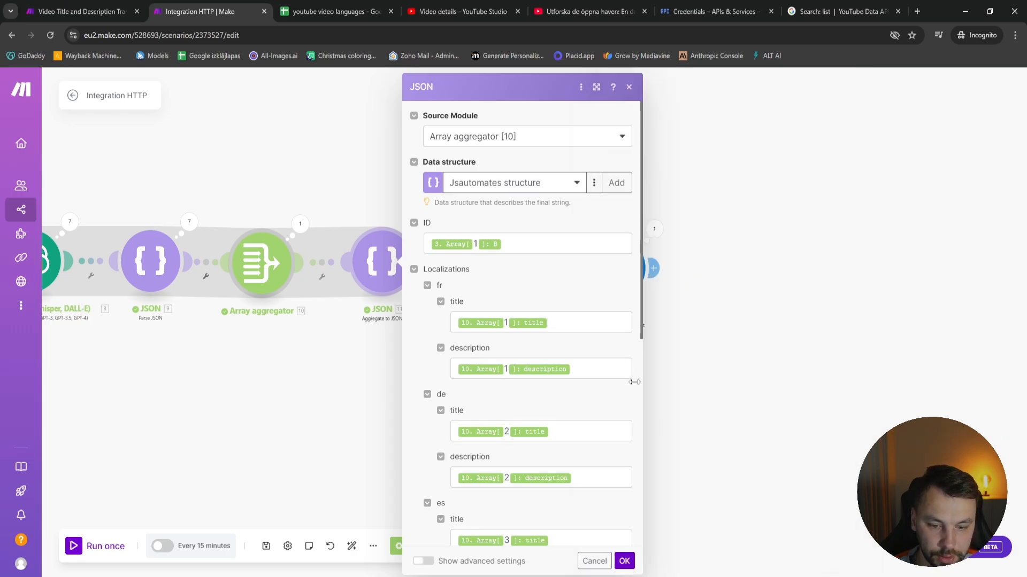
pyautogui.scroll(-7, 495, 410)
pyautogui.scroll(8, 550, 446)
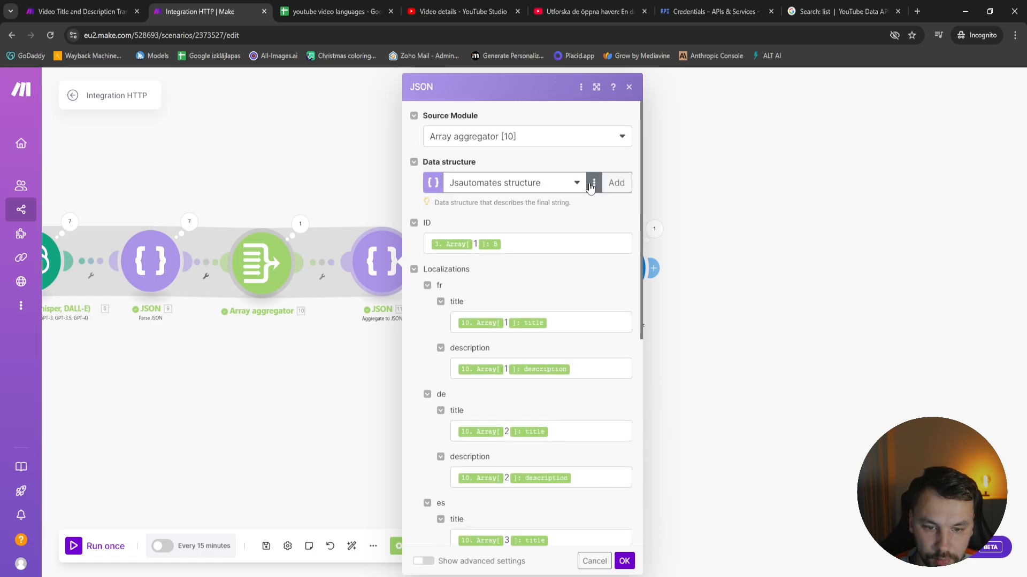
pyautogui.click(625, 560)
# In the Aggregate to JSON module, map the lv title and description to item 7 of Array aggregator 10's array, and confirm
pyautogui.click(399, 261)
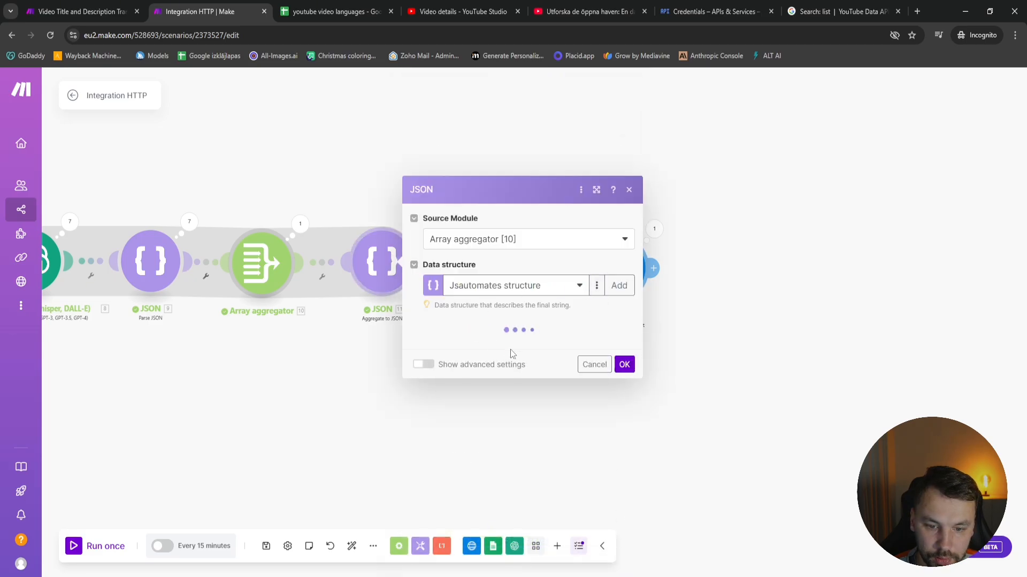
pyautogui.scroll(-10, 495, 340)
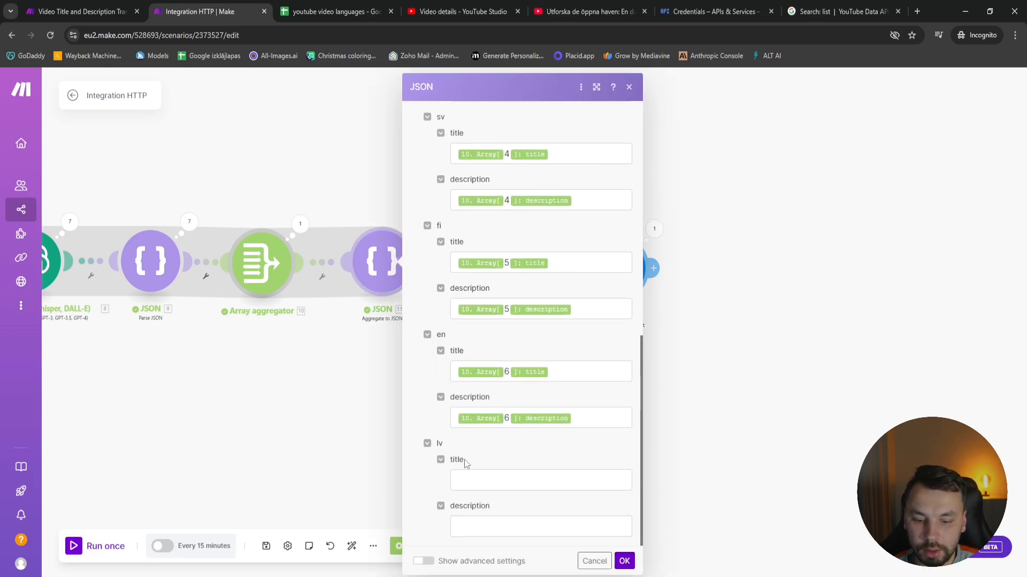
pyautogui.click(481, 480)
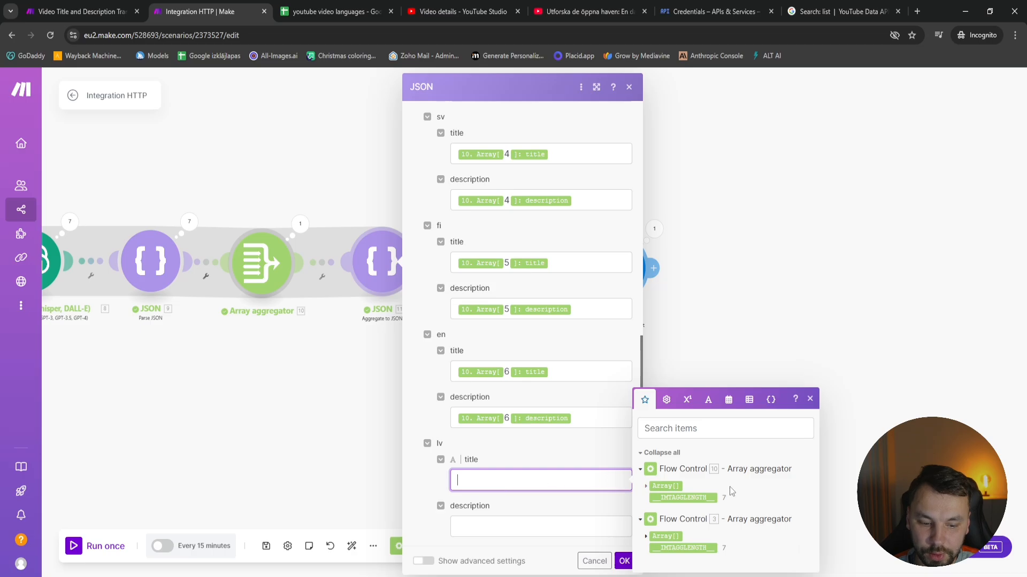
pyautogui.click(648, 487)
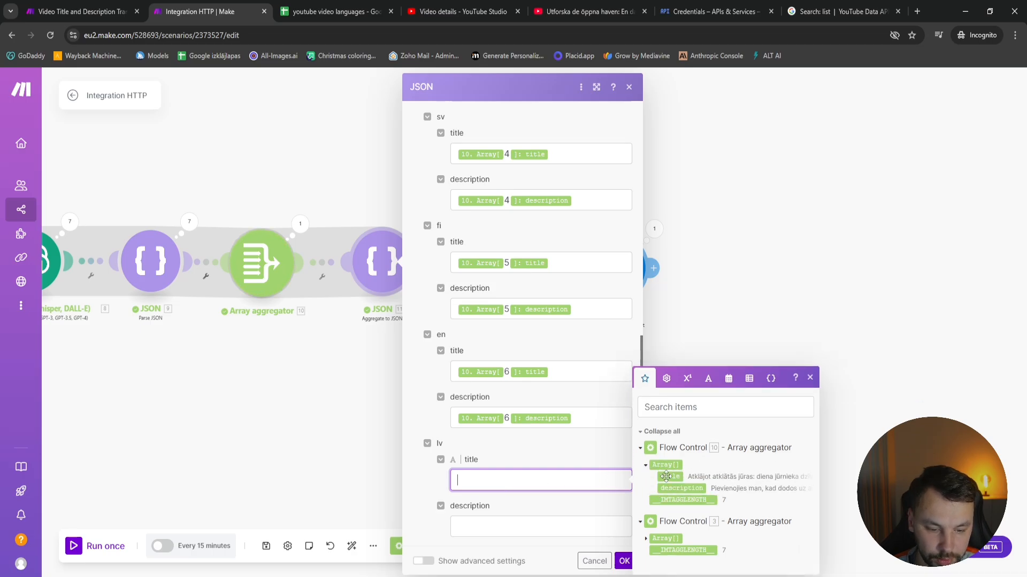
pyautogui.click(666, 476)
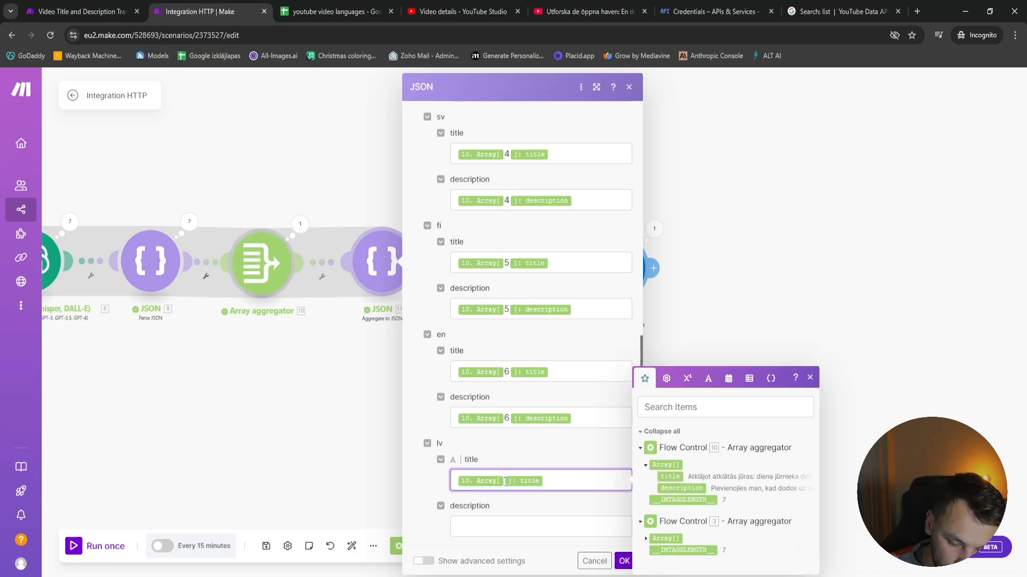
pyautogui.click(504, 524)
pyautogui.click(698, 488)
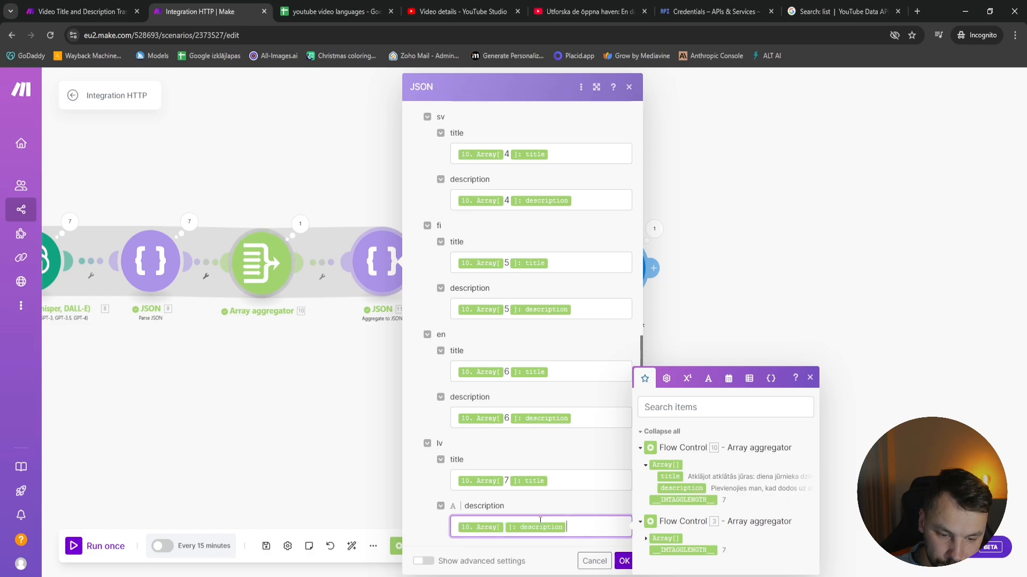
pyautogui.write('7')
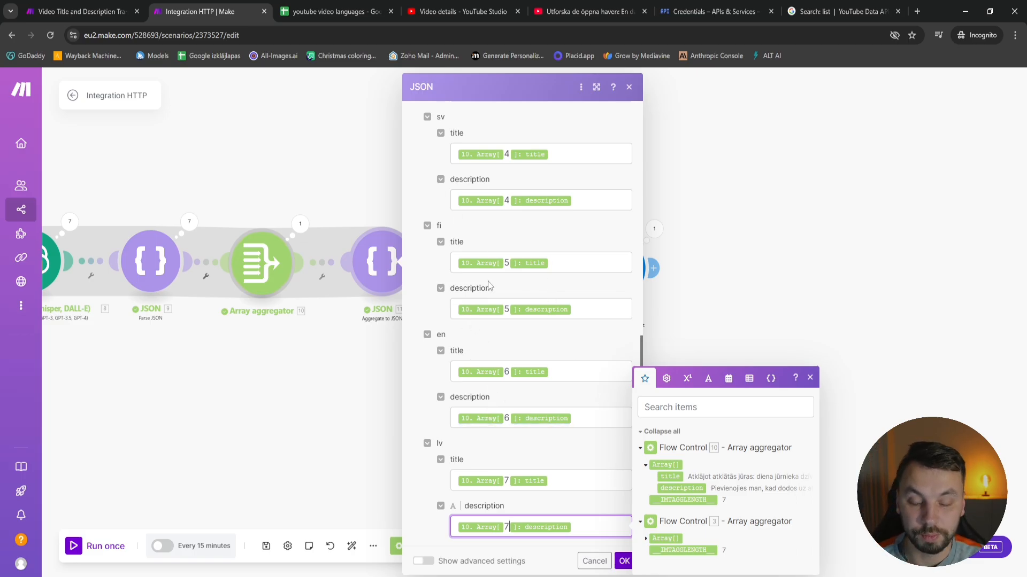
pyautogui.scroll(10, 488, 285)
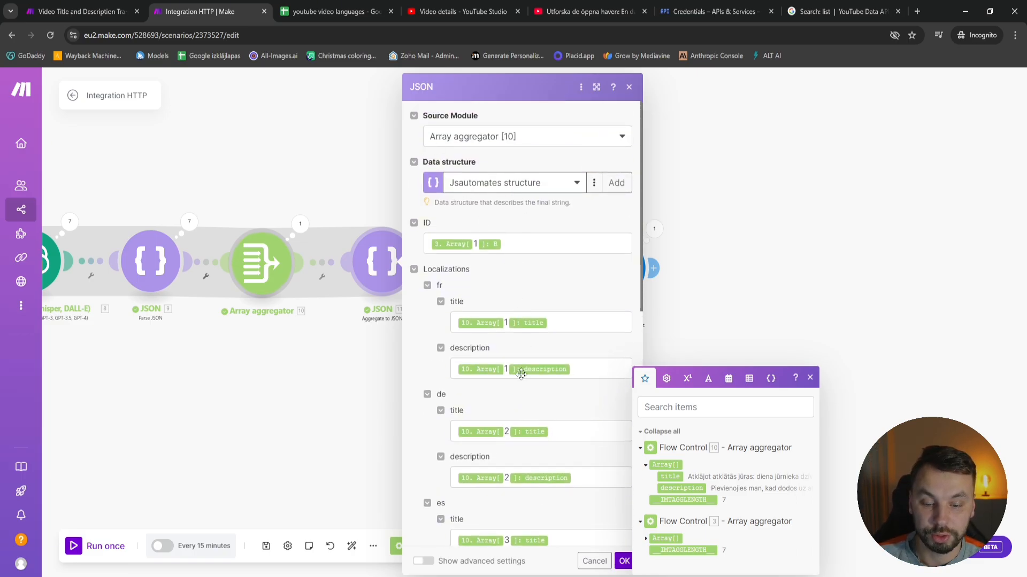
pyautogui.scroll(-10, 521, 373)
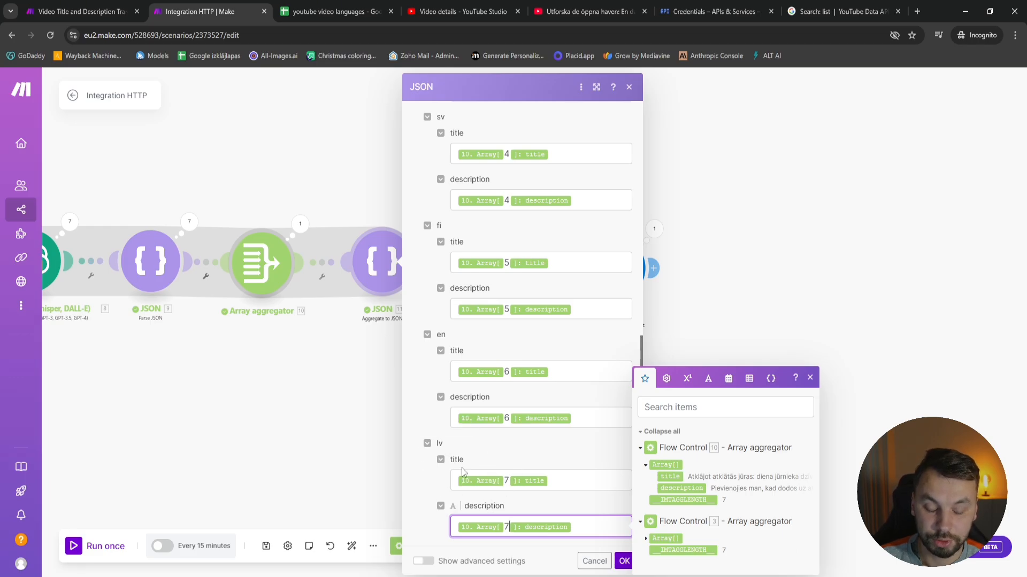
pyautogui.click(624, 561)
# Run the Integration HTTP scenario once and open the video's Subtitles page in YouTube Studio
pyautogui.scroll(-5, 453, 412)
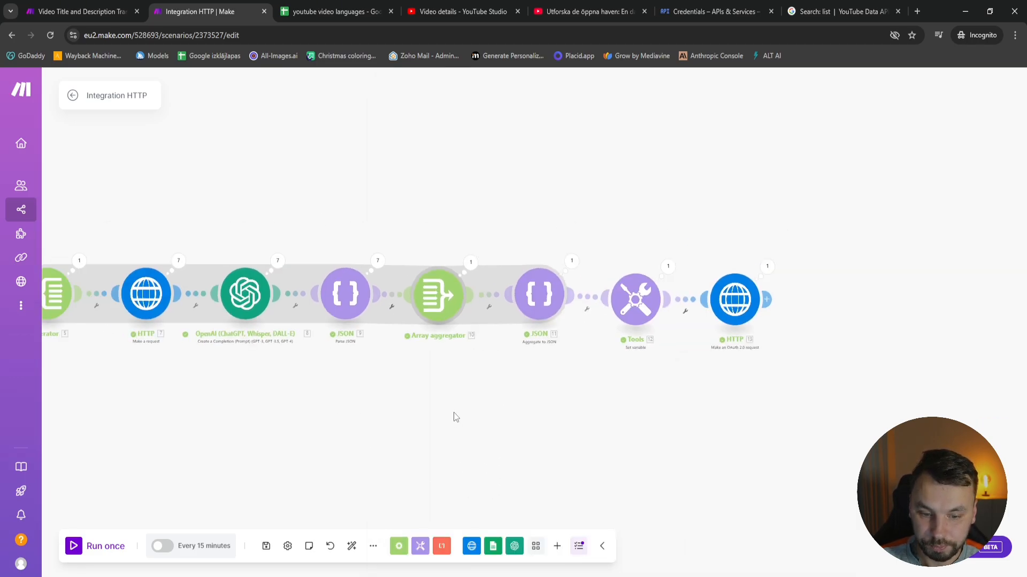
pyautogui.click(75, 556)
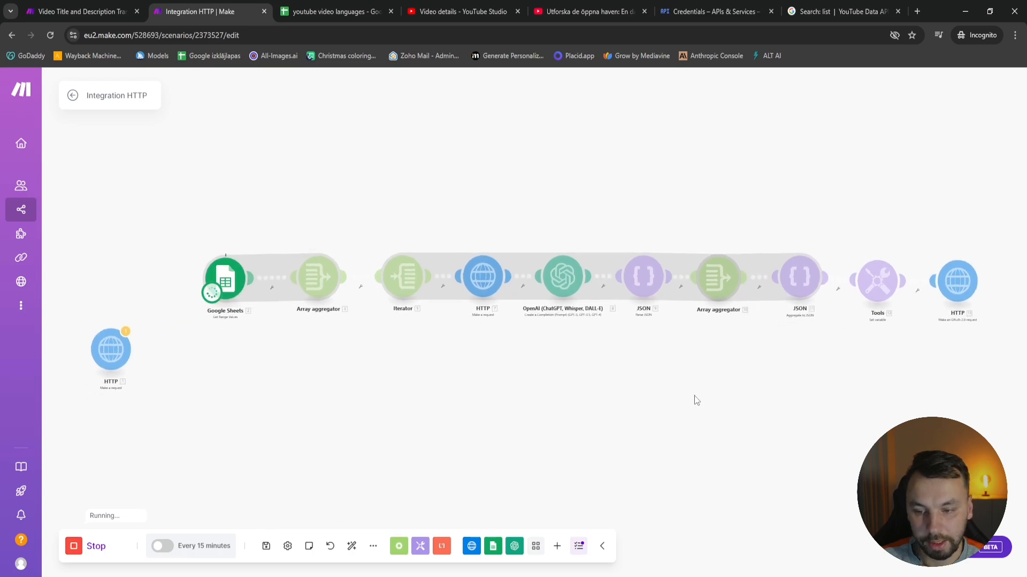
pyautogui.moveTo(677, 353); pyautogui.dragTo(553, 381)
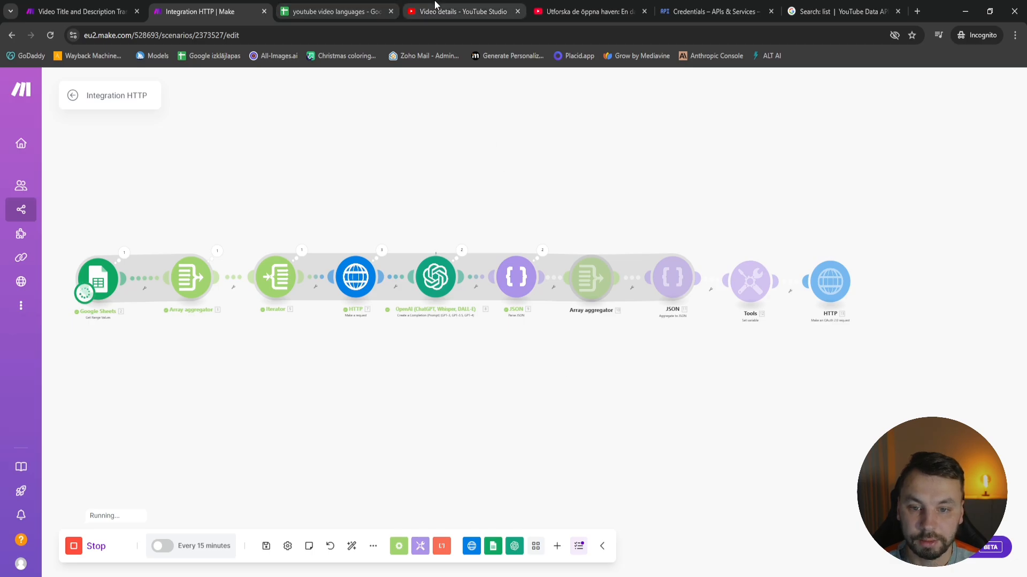
pyautogui.click(460, 12)
pyautogui.click(52, 371)
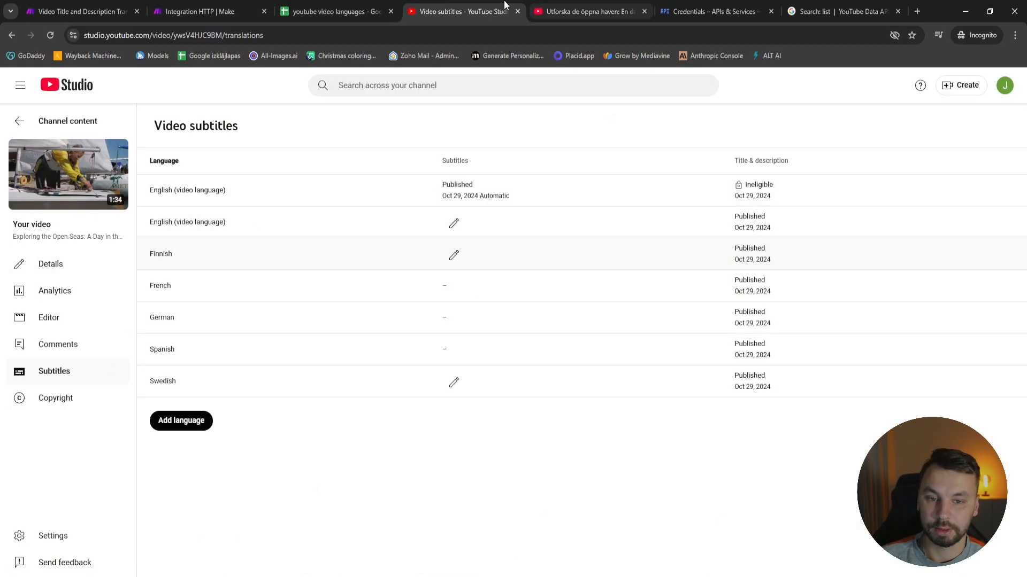
# Back in the Make scenario, examine the lv localization in the final HTTP module's output data
pyautogui.click(199, 11)
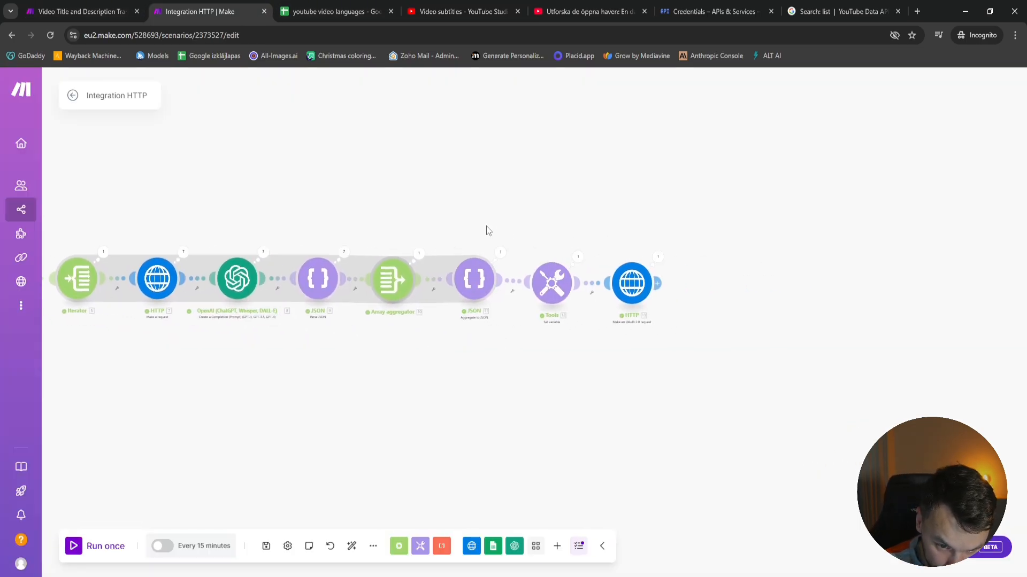
pyautogui.click(649, 255)
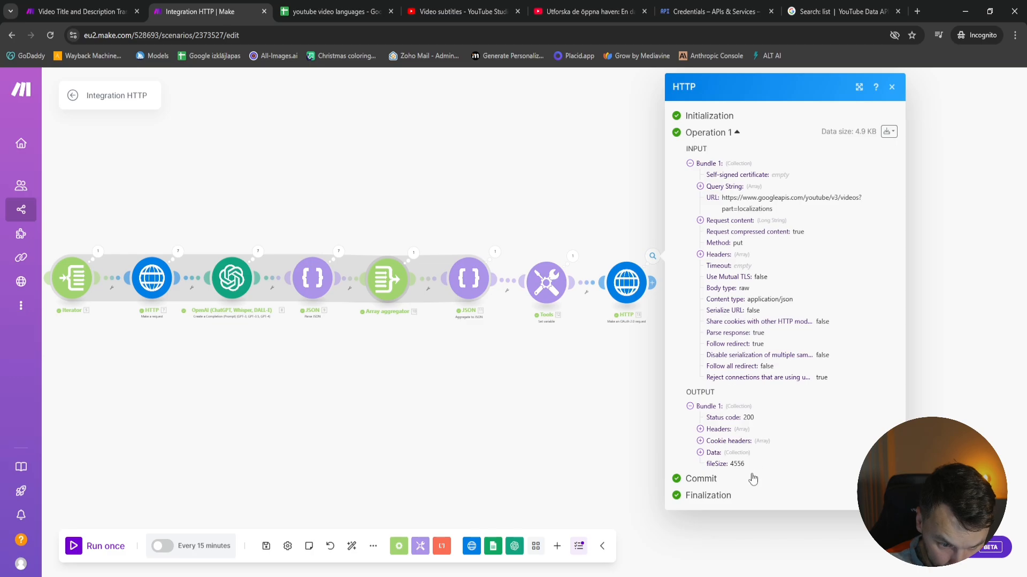
pyautogui.click(714, 453)
pyautogui.click(736, 498)
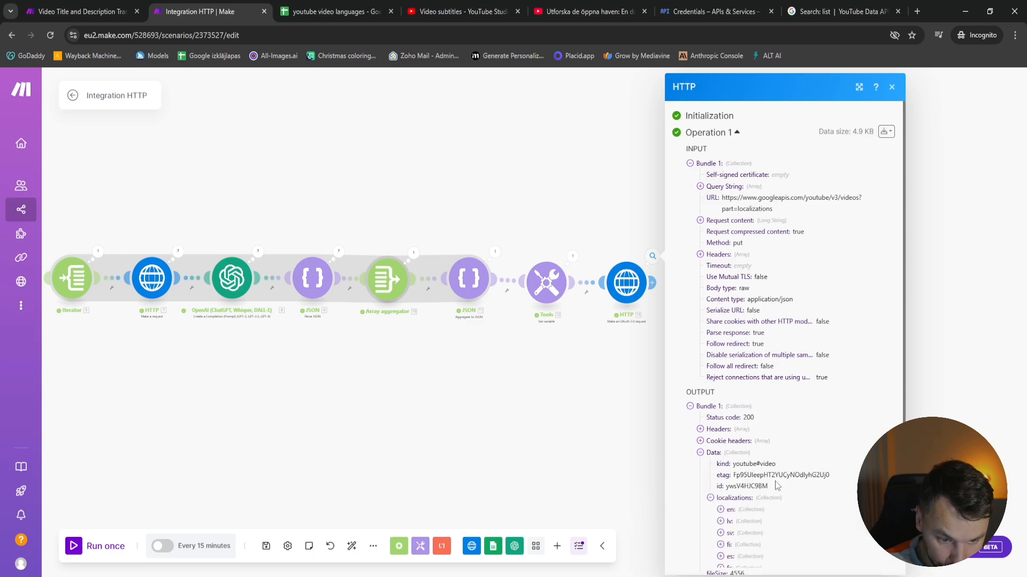
pyautogui.scroll(-1, 762, 522)
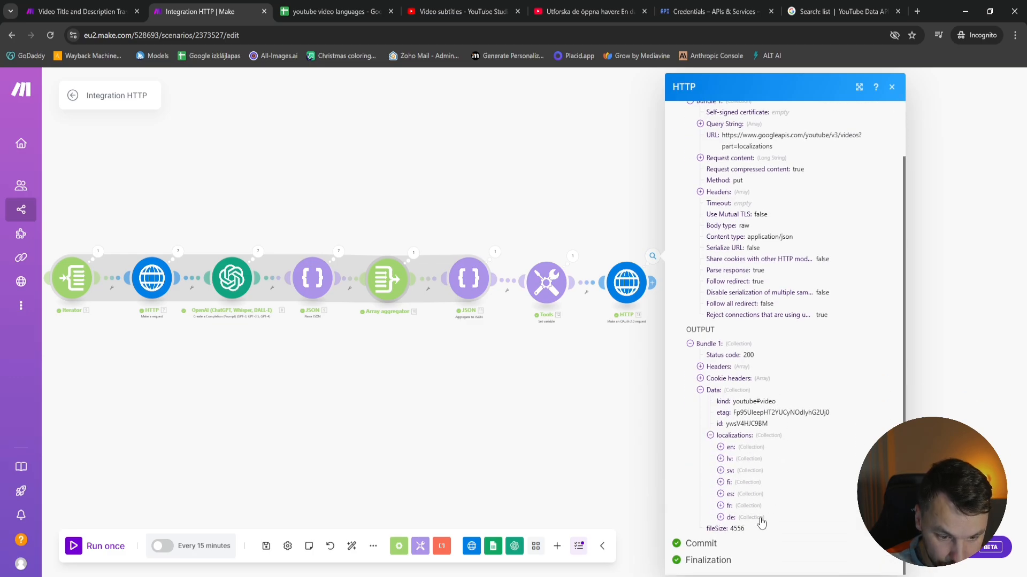
pyautogui.click(749, 460)
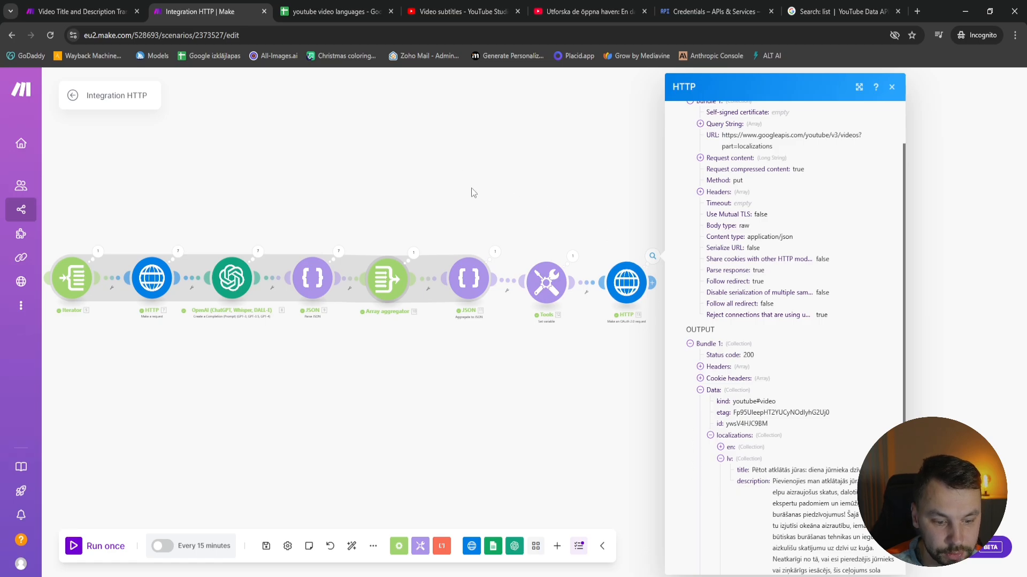
pyautogui.click(479, 152)
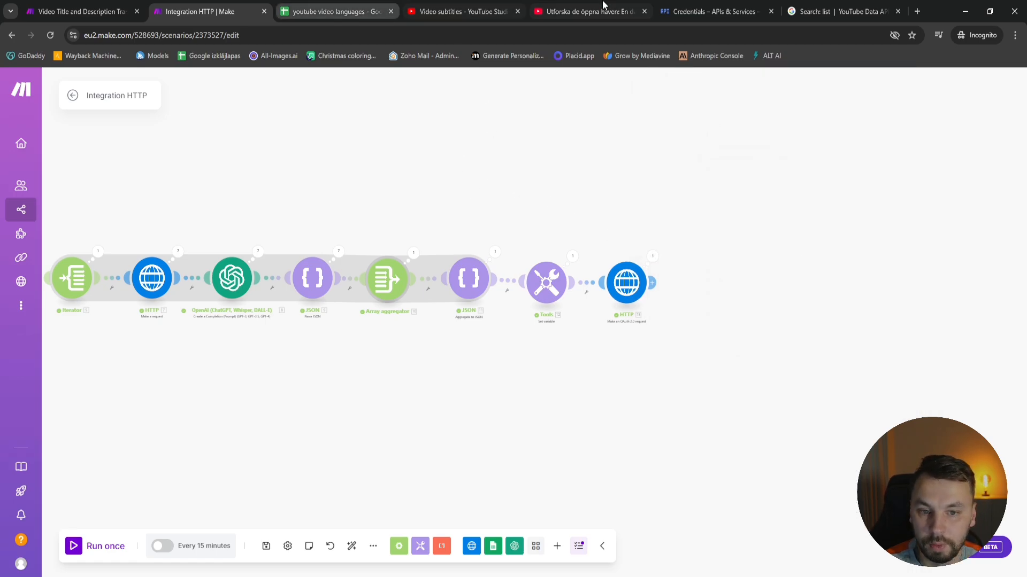
# Switch to YouTube Studio and reload the video's Subtitles page to check its published languages
pyautogui.click(558, 7)
pyautogui.click(461, 11)
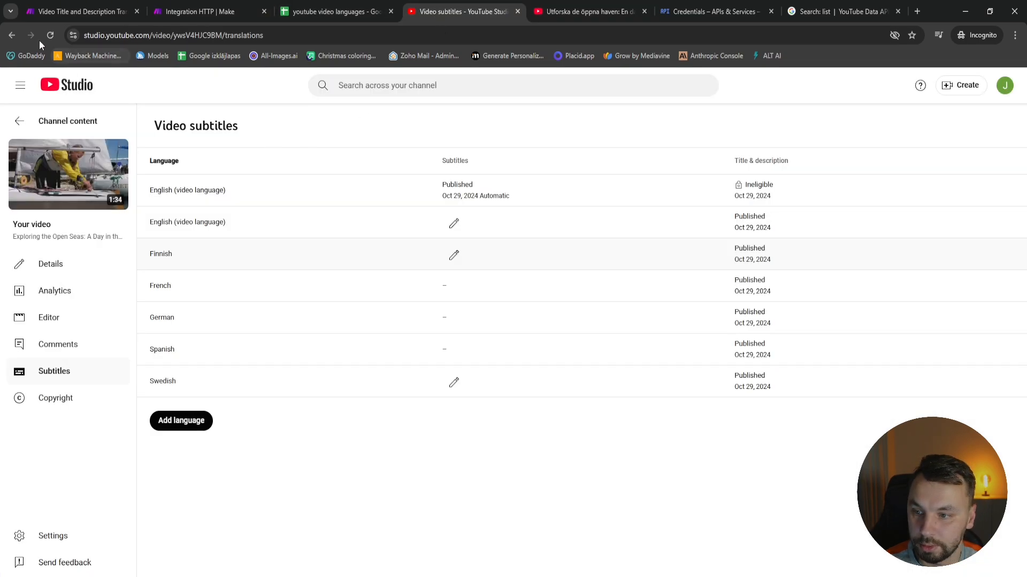
pyautogui.click(52, 34)
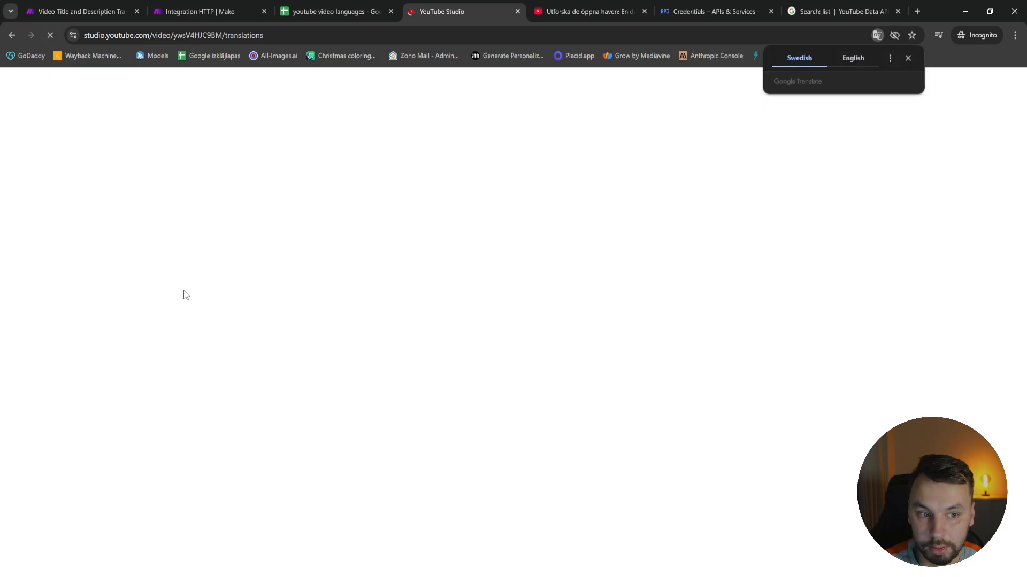
pyautogui.click(907, 57)
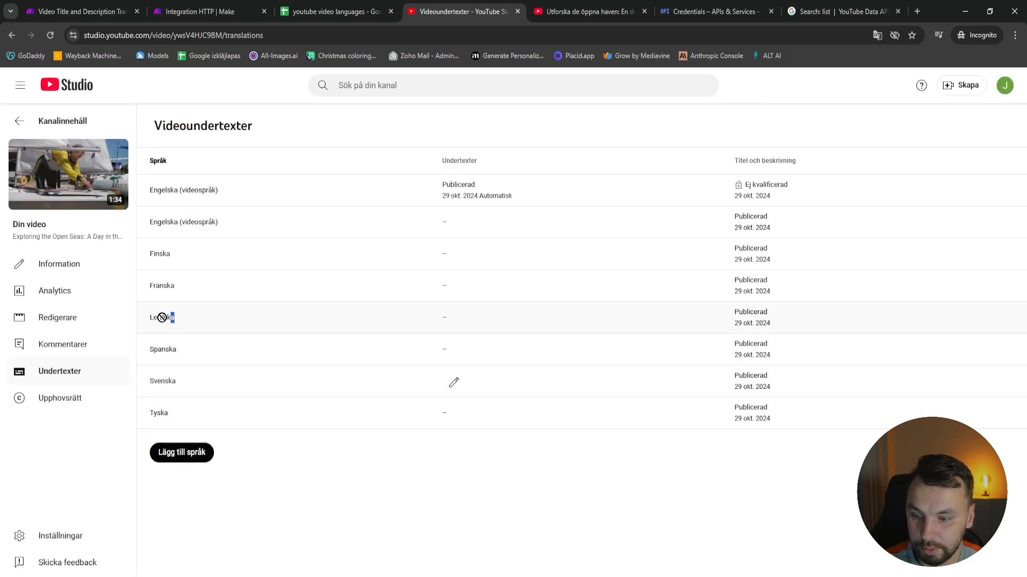
# On the video's YouTube watch page, change the display language to Latviešu valoda and check the translated video title
pyautogui.click(554, 10)
pyautogui.click(993, 83)
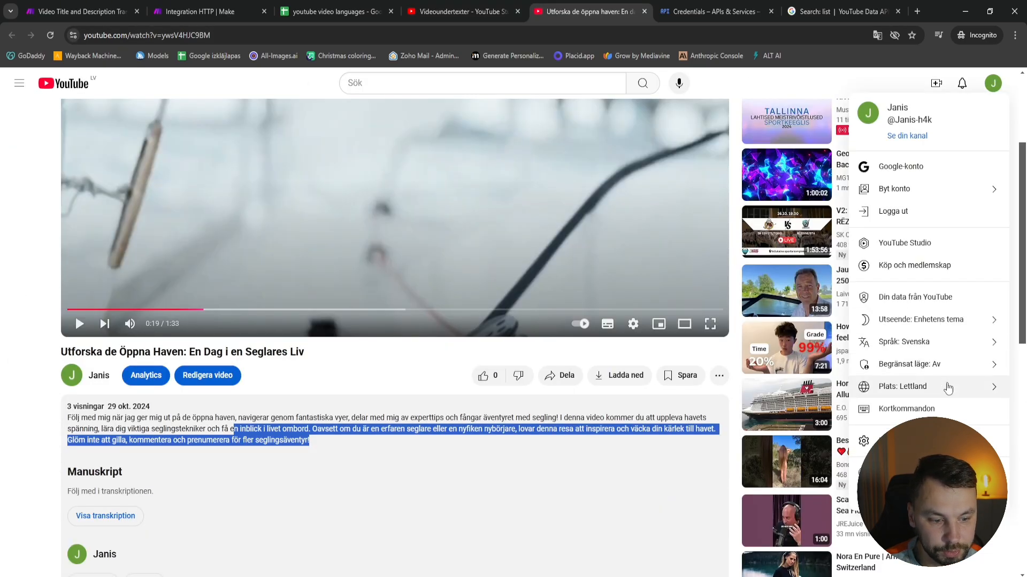
pyautogui.click(942, 364)
pyautogui.click(996, 87)
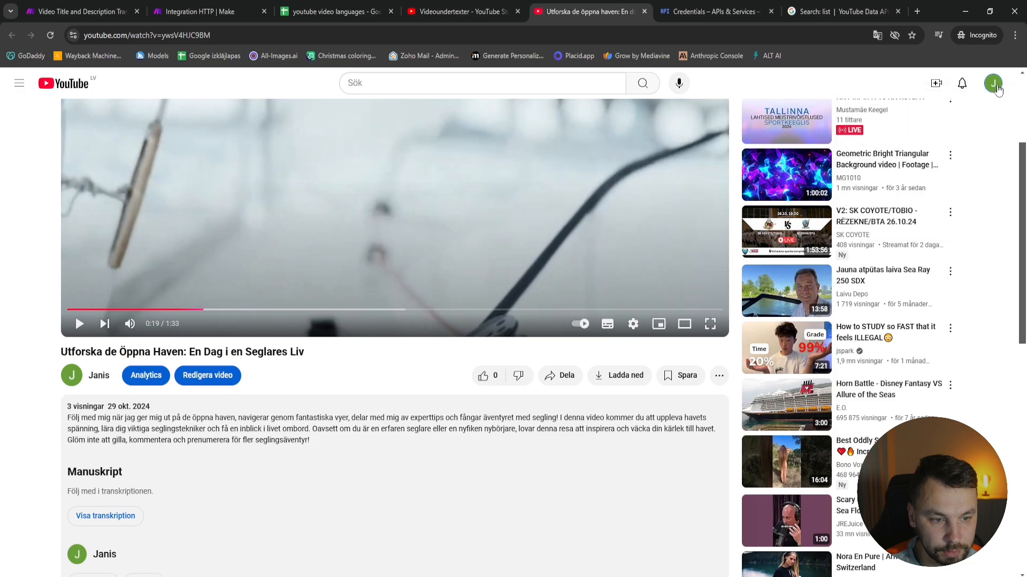
pyautogui.click(993, 84)
pyautogui.click(960, 339)
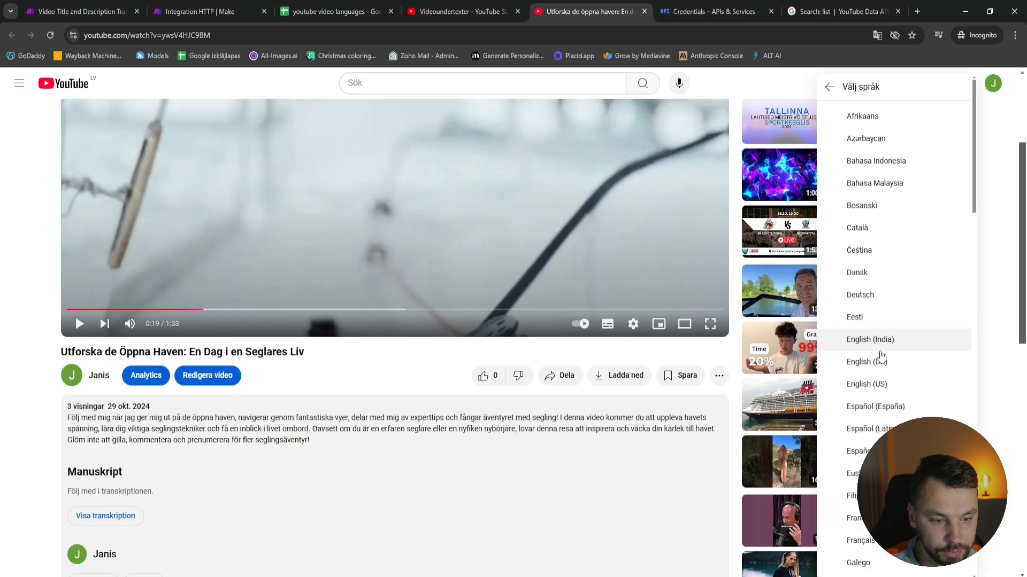
pyautogui.scroll(-6, 882, 342)
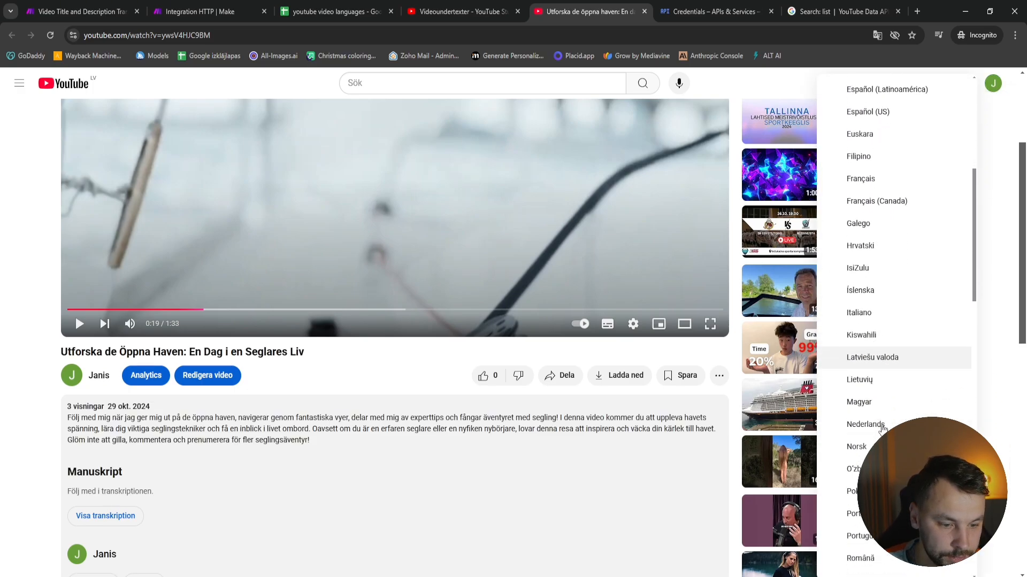
pyautogui.scroll(-5, 882, 428)
pyautogui.scroll(7, 883, 428)
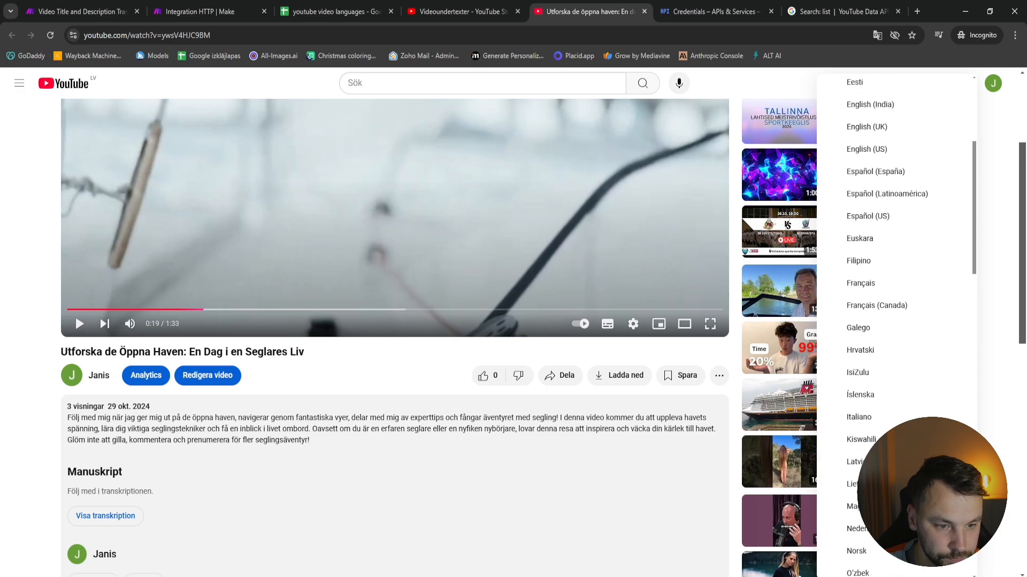
pyautogui.scroll(1, 877, 395)
pyautogui.scroll(-2, 877, 418)
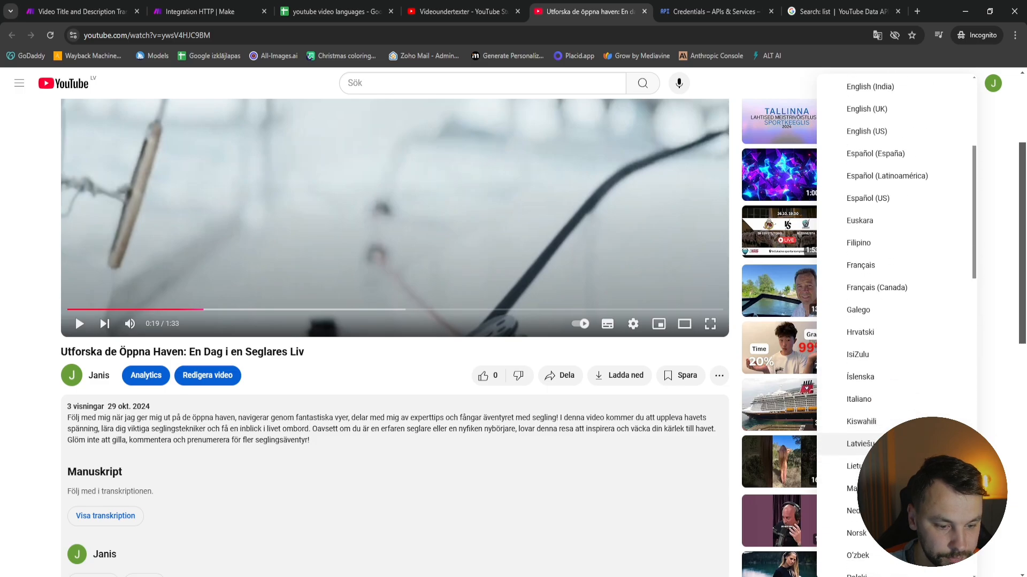
pyautogui.click(861, 443)
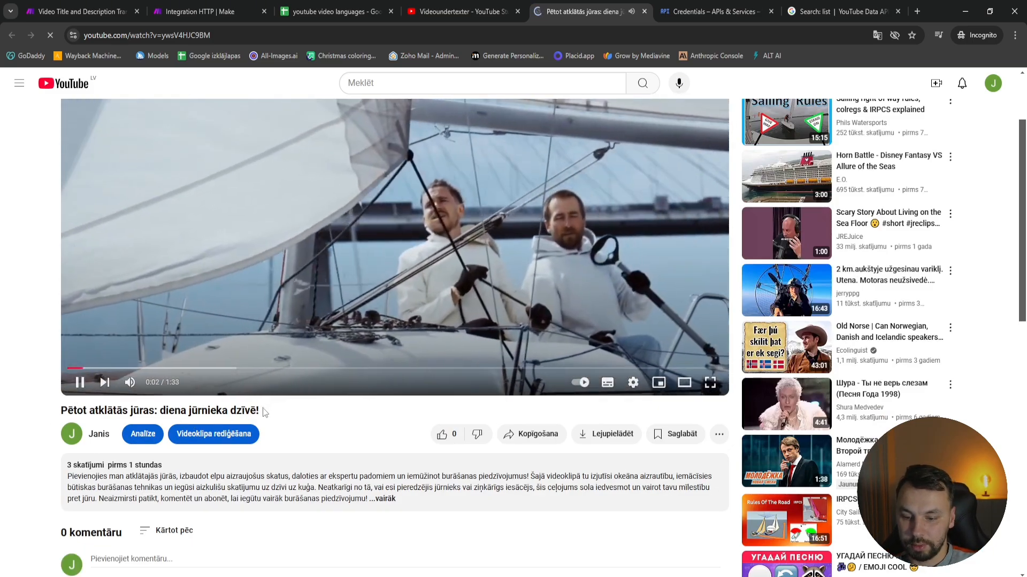
pyautogui.tripleClick(256, 411)
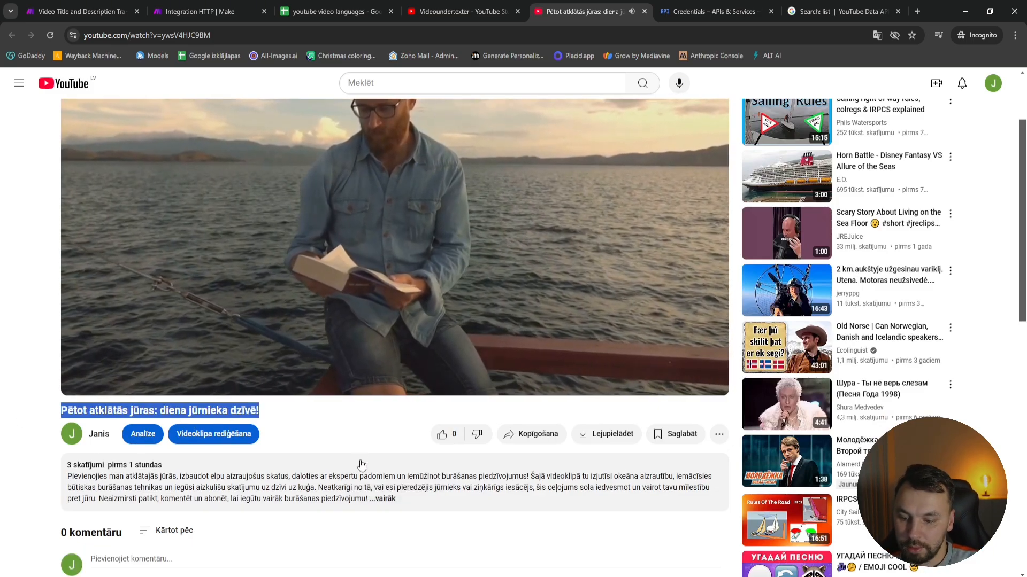